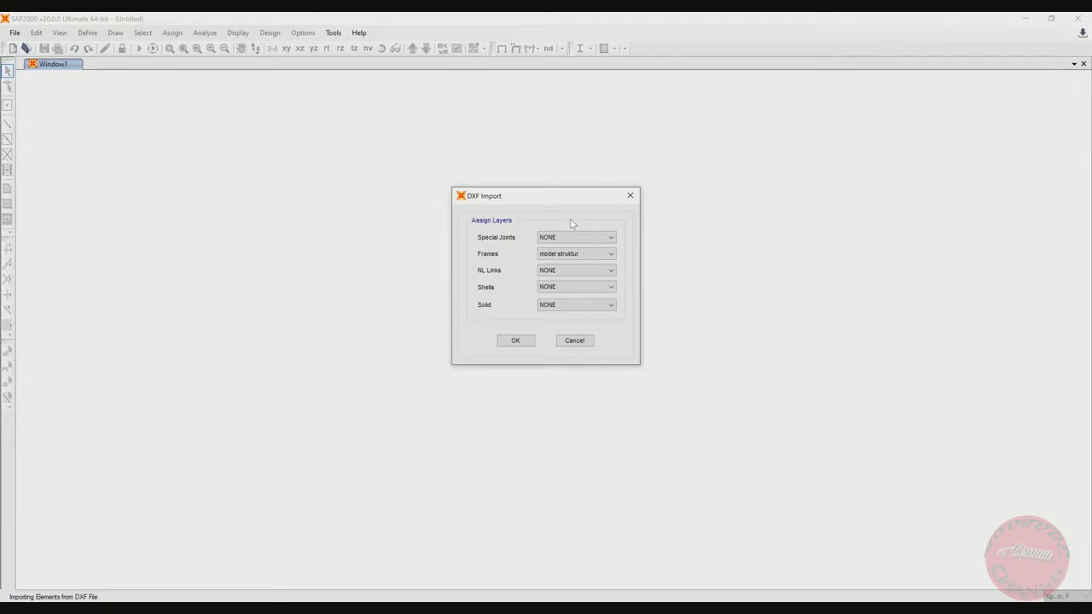
# Step: Import the DXF geometry with the frames assigned to the model struktur layer
pyautogui.click(516, 341)
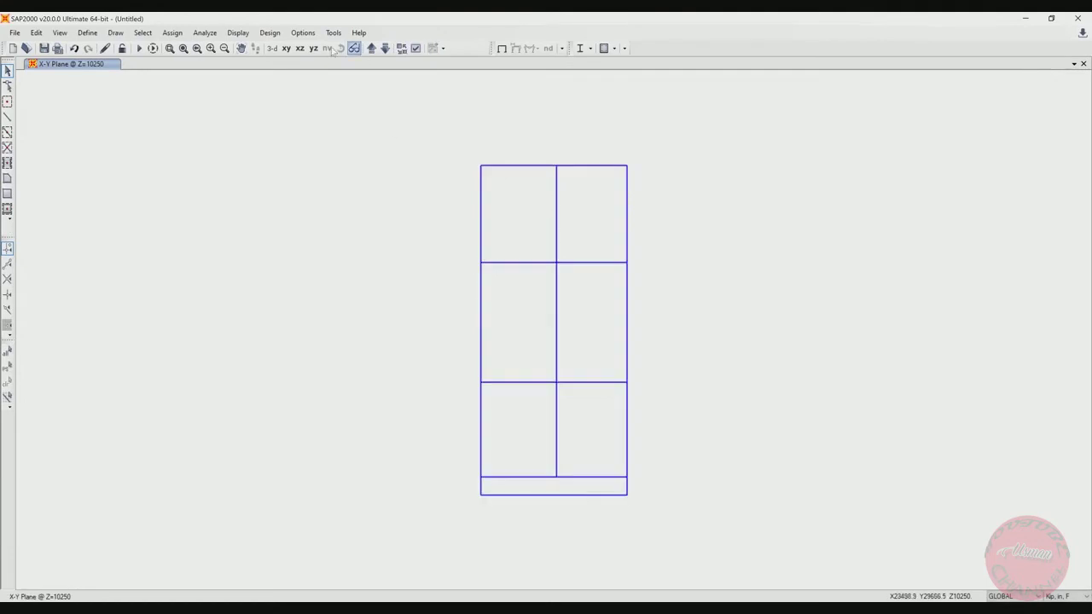
# Step: Apply the Black Background quick colour scheme to the display colours
pyautogui.click(303, 33)
pyautogui.moveTo(337, 63)
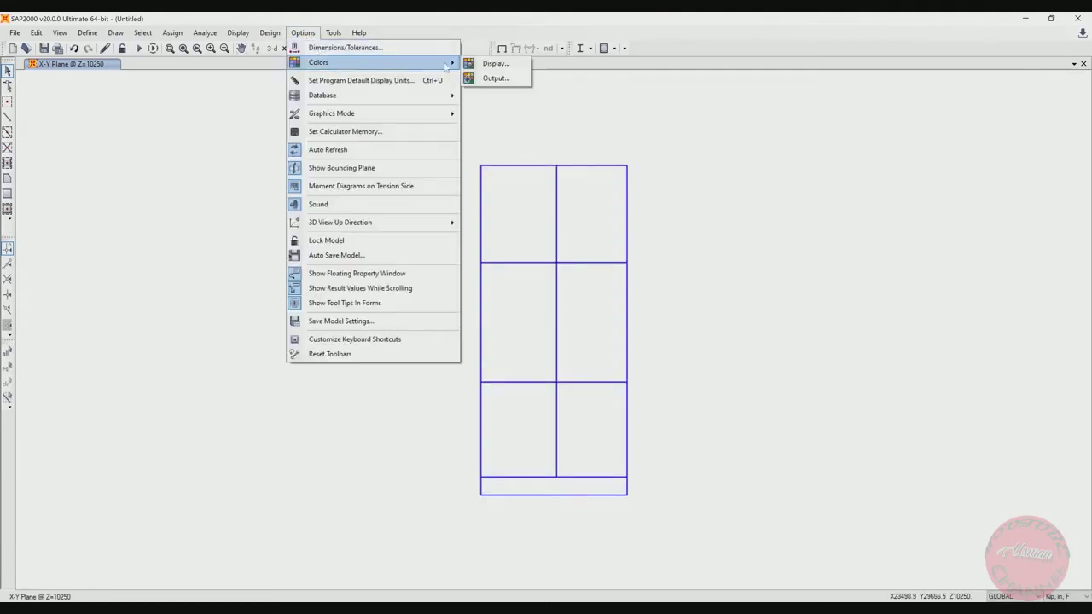
pyautogui.click(486, 63)
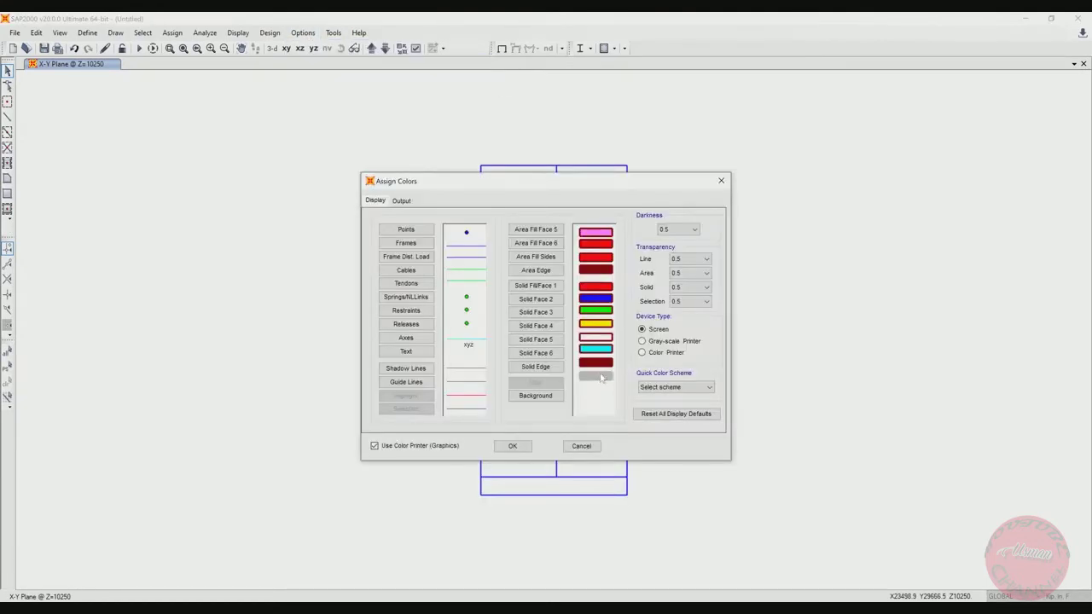
pyautogui.click(653, 386)
pyautogui.click(663, 406)
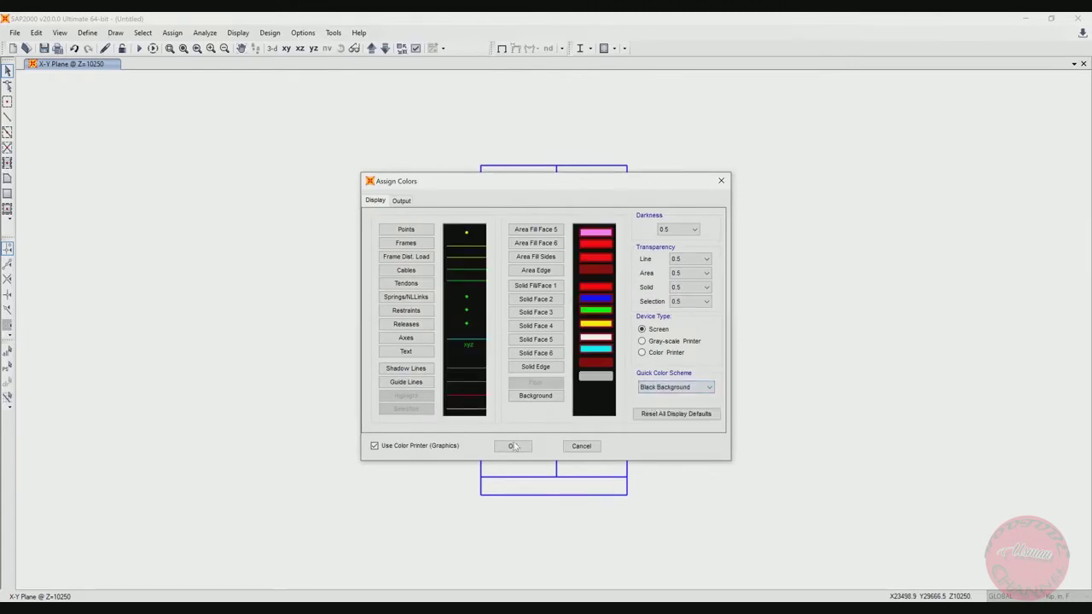
pyautogui.click(513, 447)
# Step: Show the imported model in 3-D and set the display units to N, mm, C
pyautogui.click(273, 47)
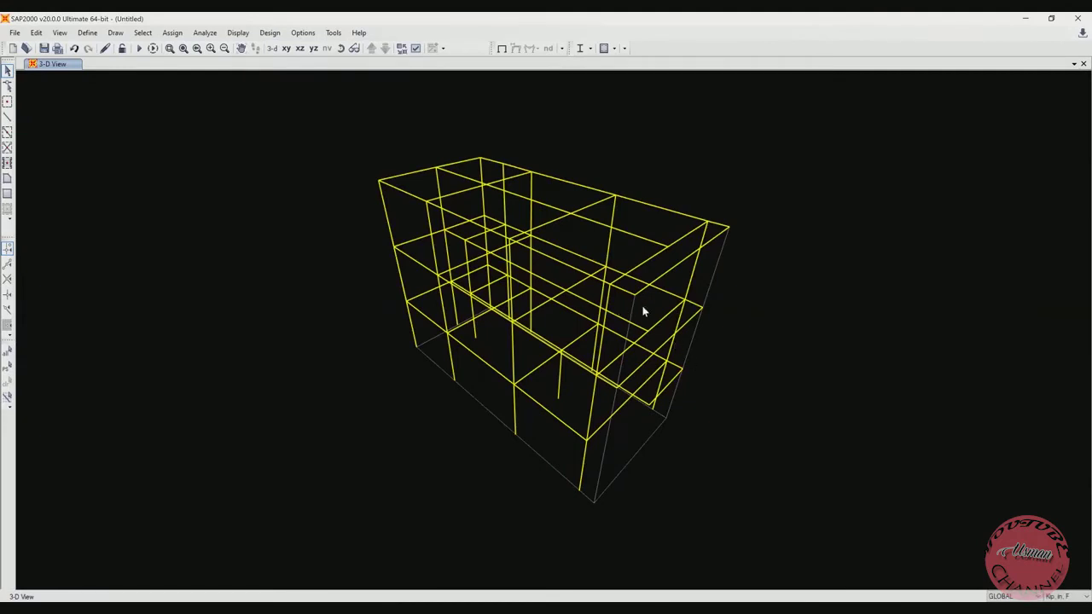
pyautogui.click(1077, 596)
pyautogui.click(1057, 534)
# Step: Check the length of the top-storey corner column in its line information
pyautogui.click(341, 50)
pyautogui.moveTo(782, 313); pyautogui.dragTo(392, 270)
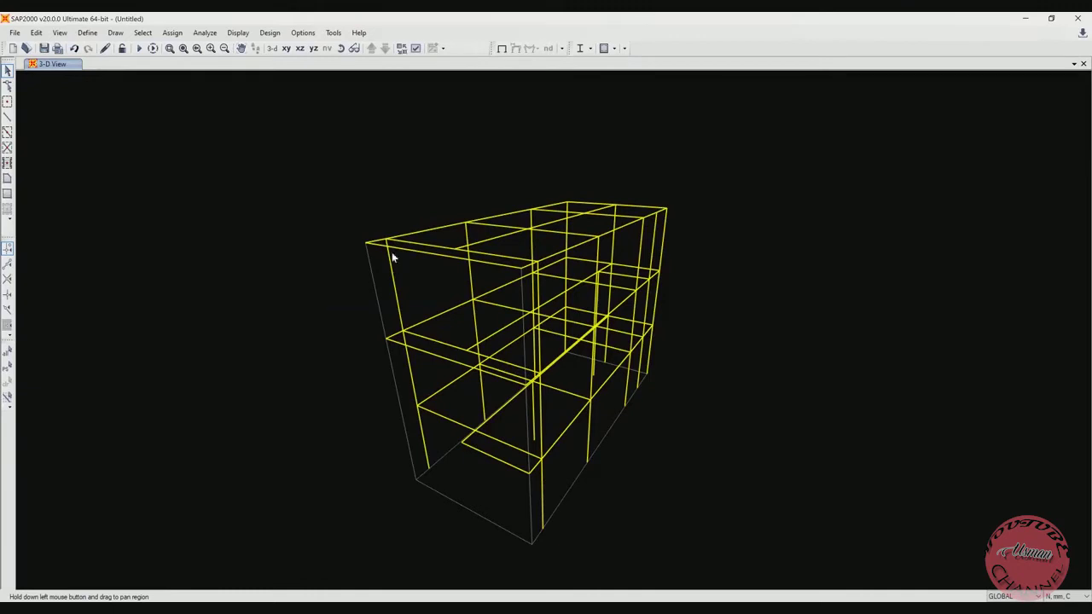
pyautogui.click(391, 274)
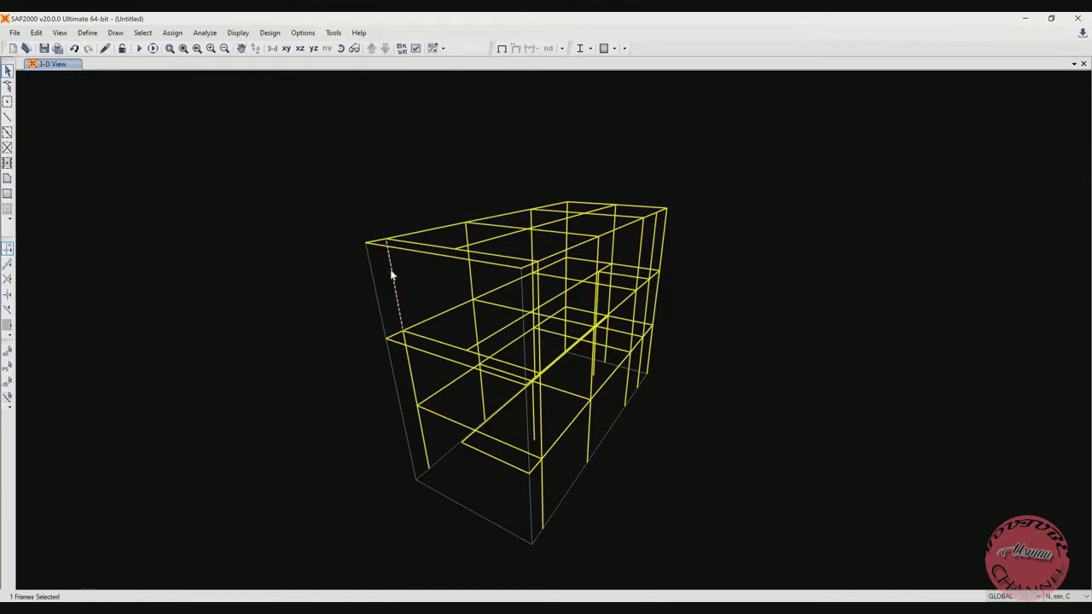
pyautogui.rightClick(391, 275)
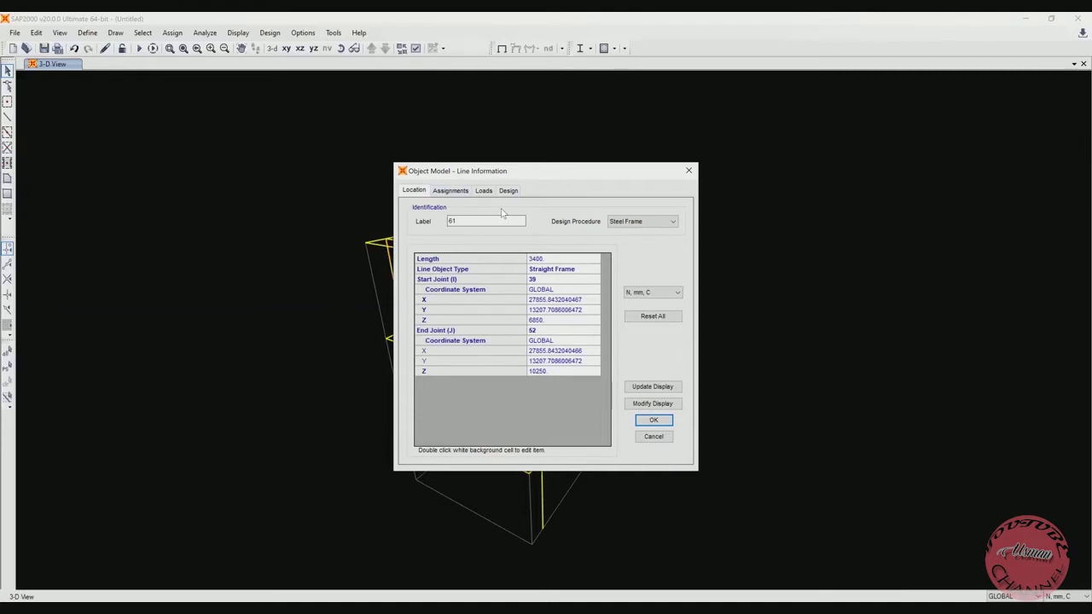
pyautogui.click(544, 259)
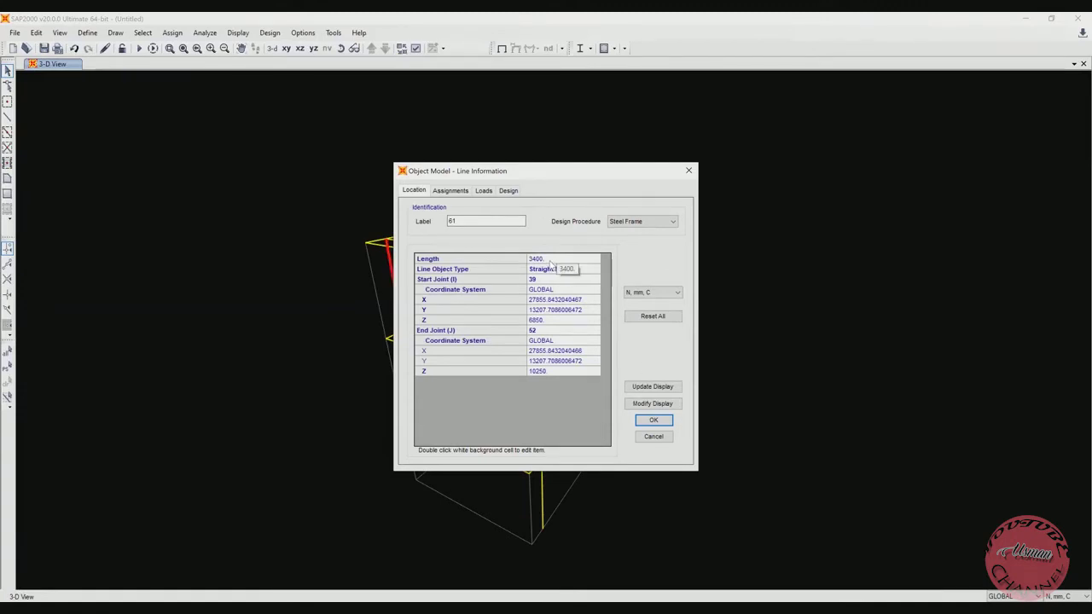
pyautogui.press('Escape')
# Step: Check the location data of the middle-storey and ground-storey columns below the same corner
pyautogui.click(410, 365)
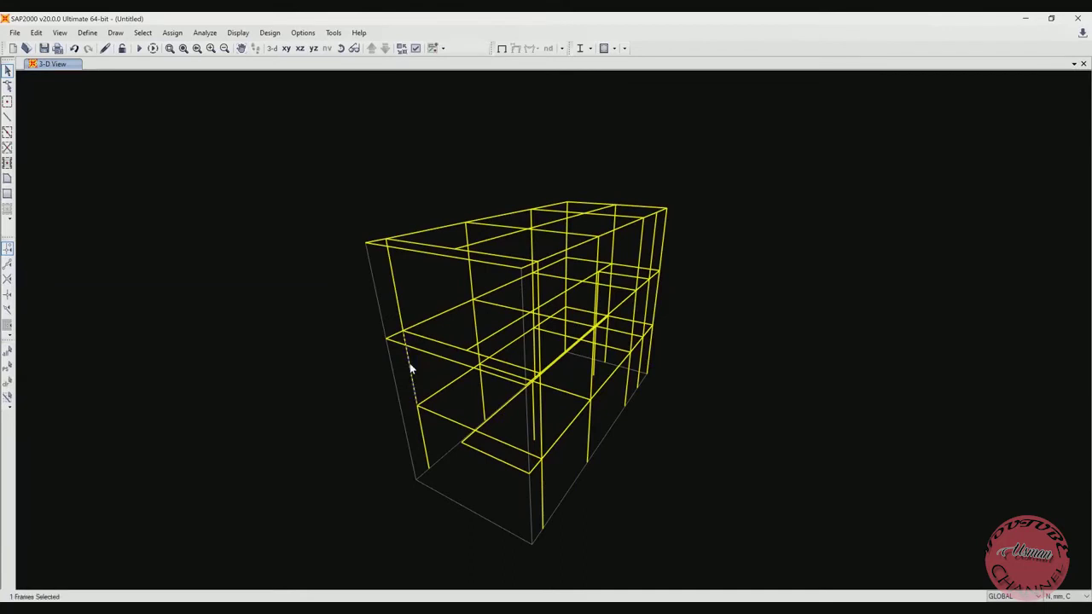
pyautogui.click(419, 189)
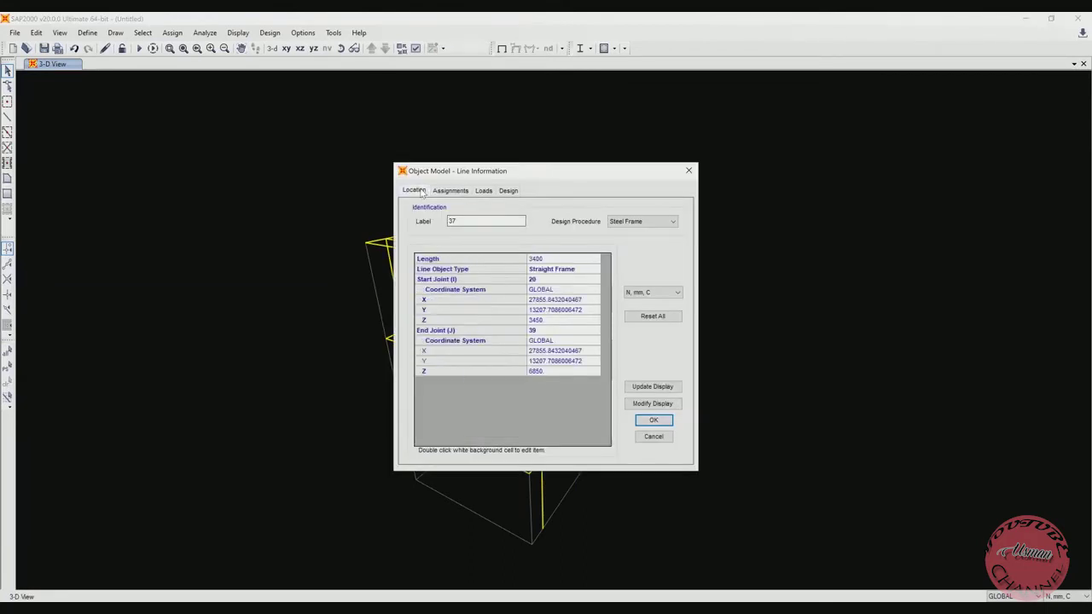
pyautogui.press('Escape')
pyautogui.click(421, 429)
pyautogui.rightClick(420, 429)
pyautogui.click(414, 189)
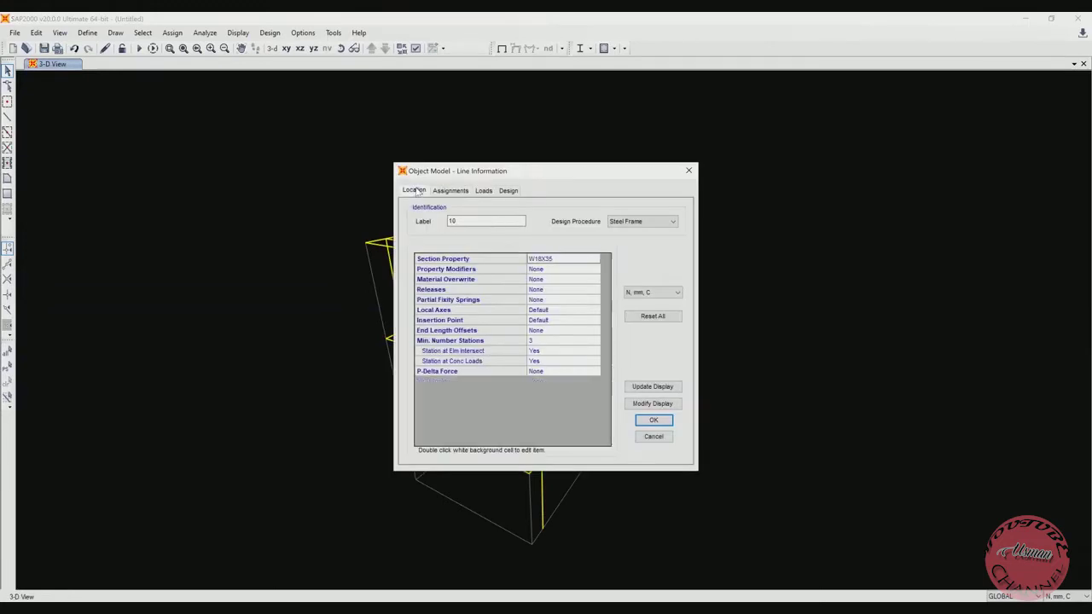
pyautogui.click(653, 436)
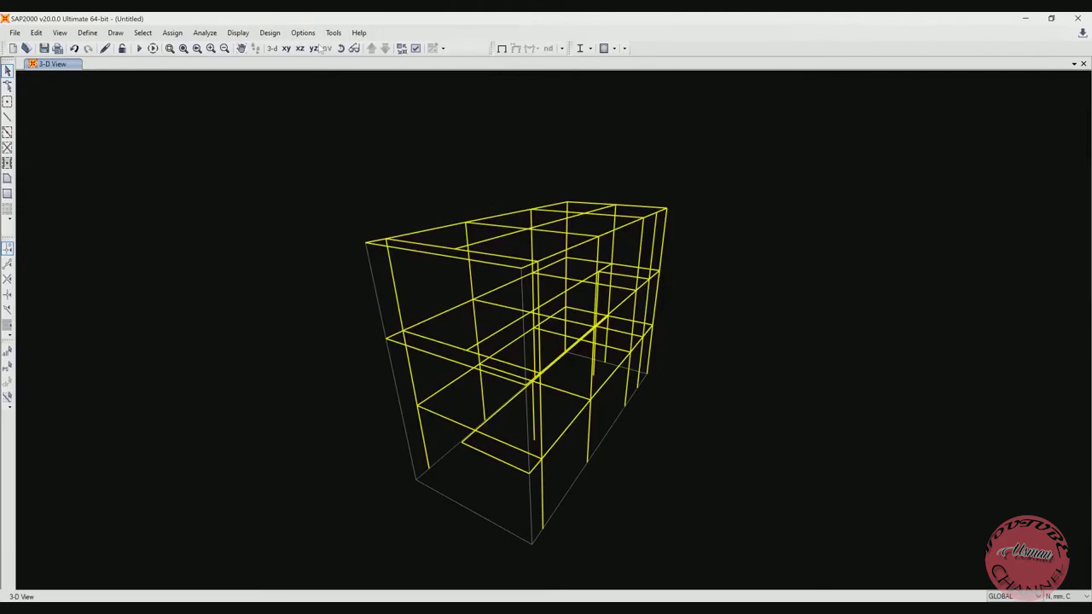
# Step: Select all roof-level joints and beams and move them by -50 mm in Z
pyautogui.click(341, 50)
pyautogui.moveTo(462, 208)
pyautogui.mouseDown()
pyautogui.moveTo(509, 185)
pyautogui.moveTo(463, 193)
pyautogui.mouseUp()
pyautogui.moveTo(305, 150); pyautogui.dragTo(722, 242)
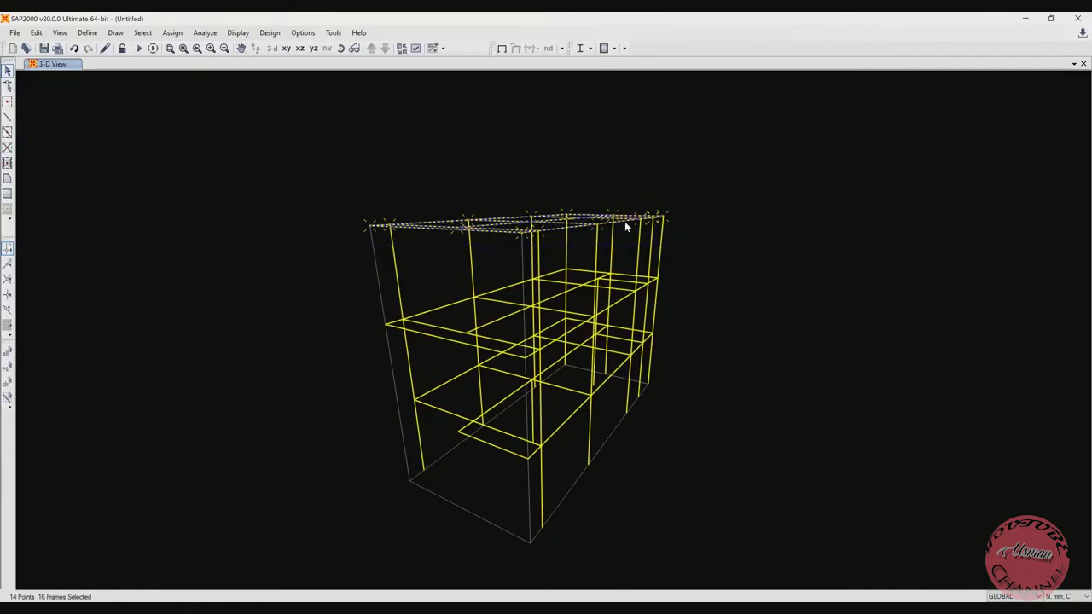
pyautogui.click(36, 32)
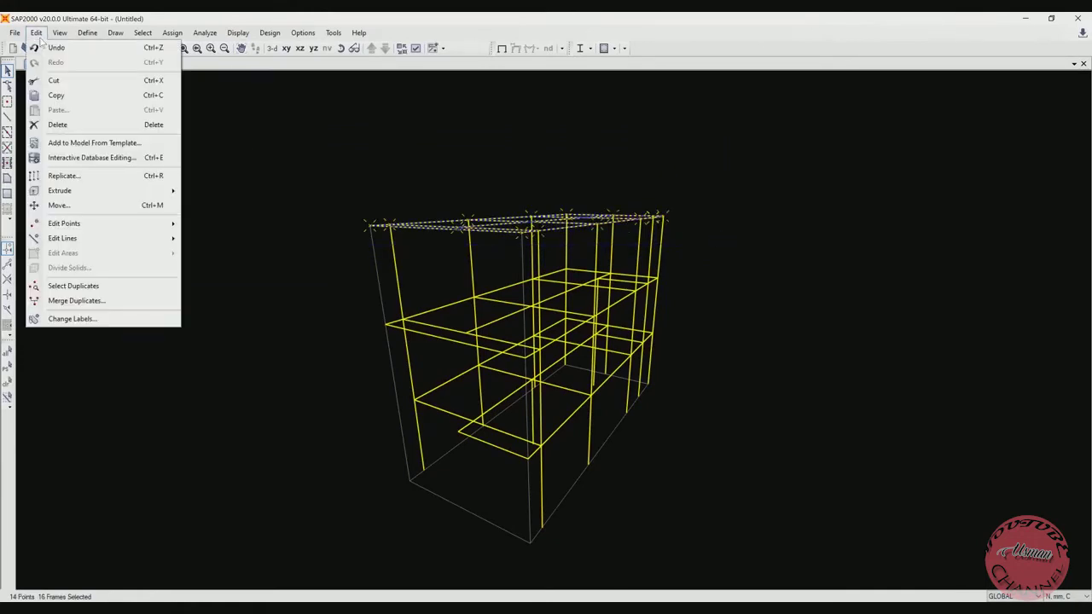
pyautogui.click(96, 205)
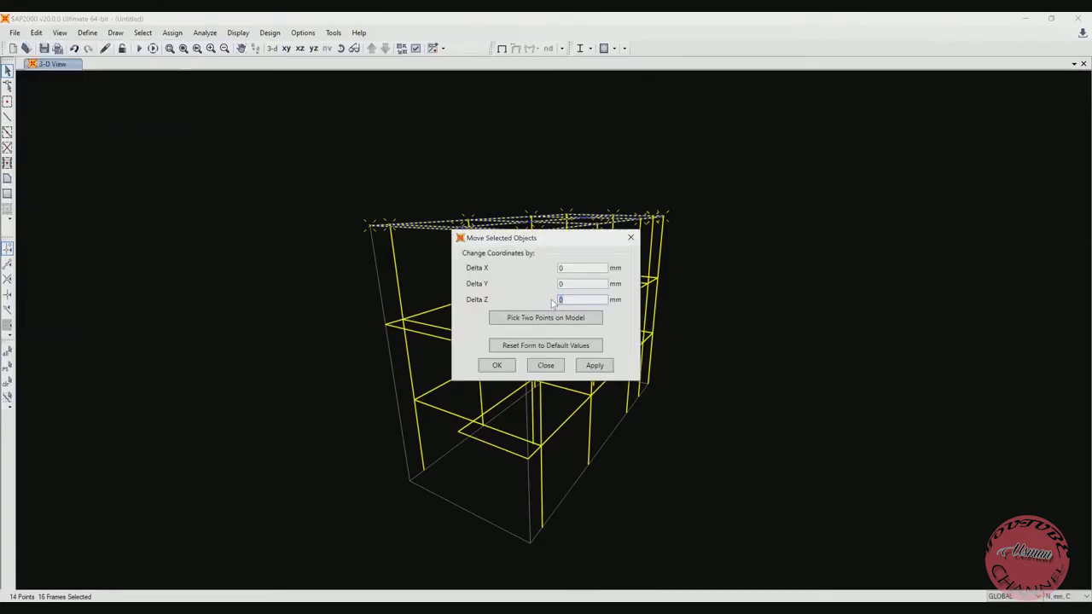
pyautogui.write('-50')
pyautogui.click(499, 366)
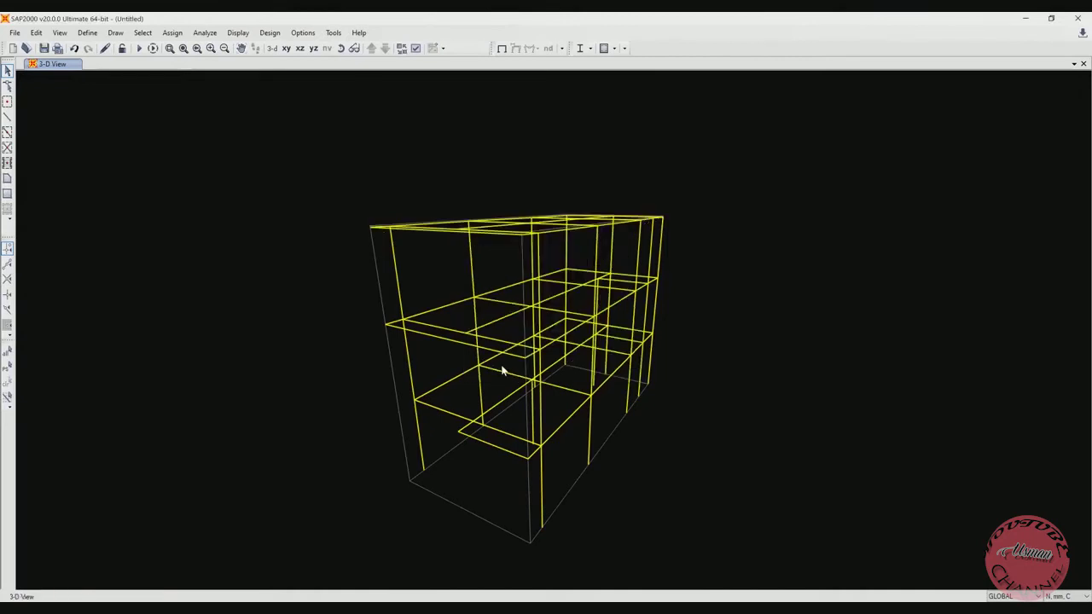
# Step: Check the length of the front top-storey corner column after the roof move
pyautogui.scroll(5, 555, 266)
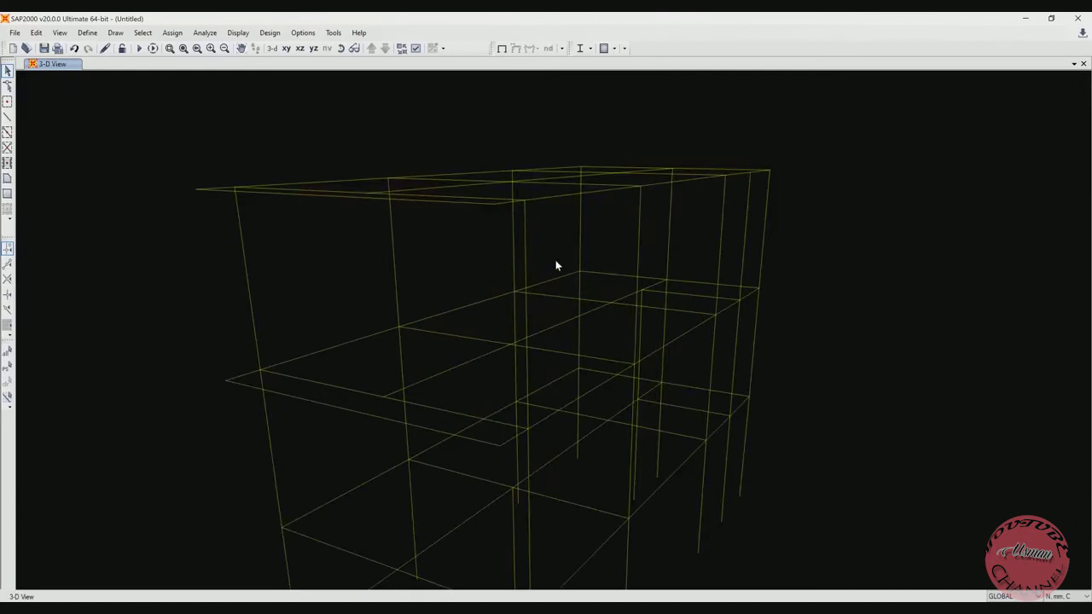
pyautogui.rightClick(500, 219)
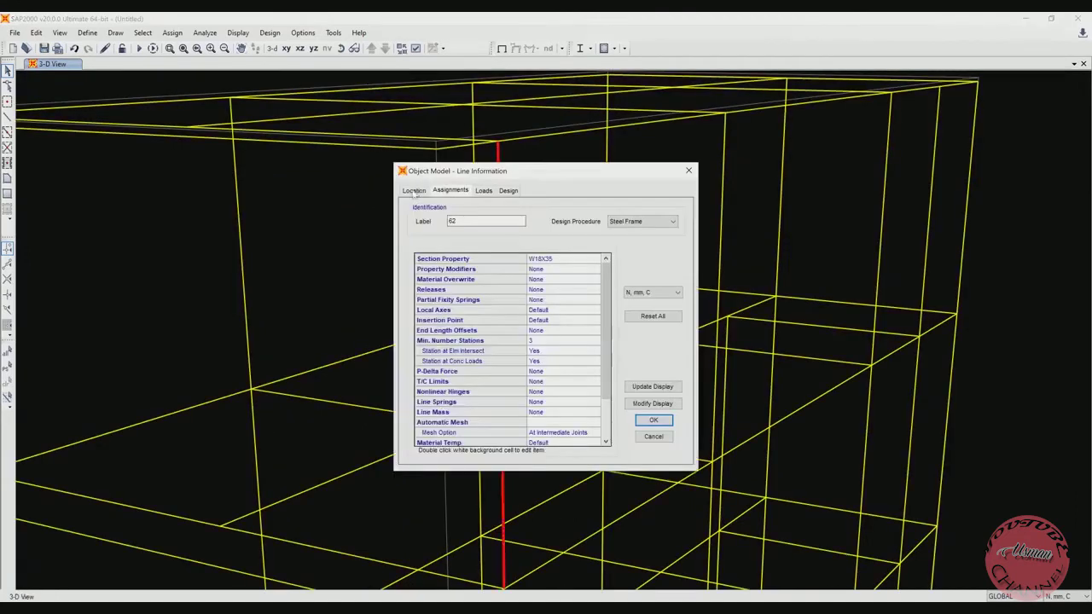
pyautogui.click(413, 191)
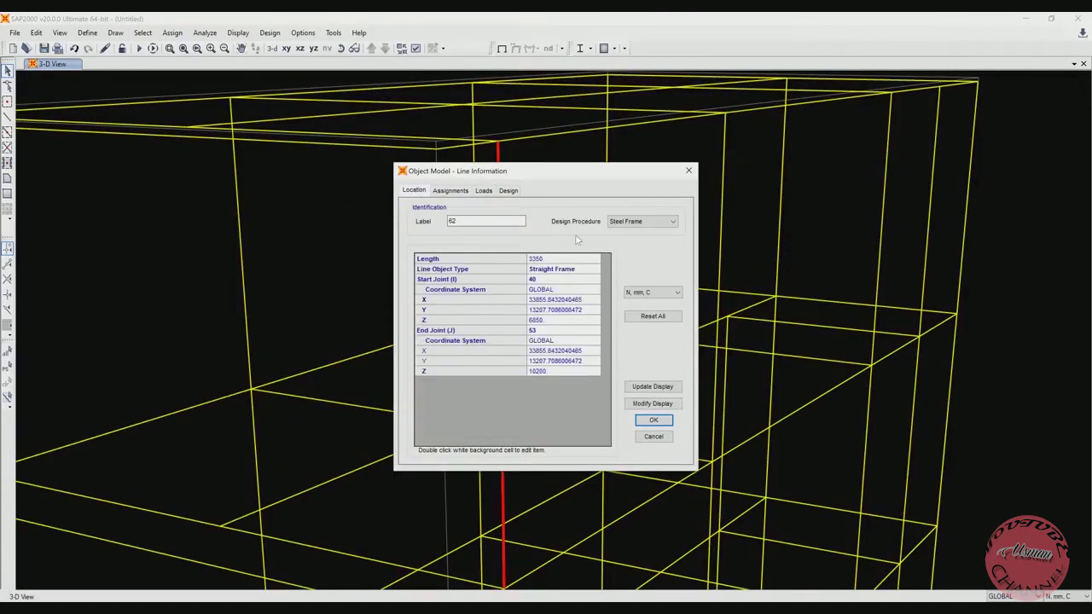
pyautogui.press('Escape')
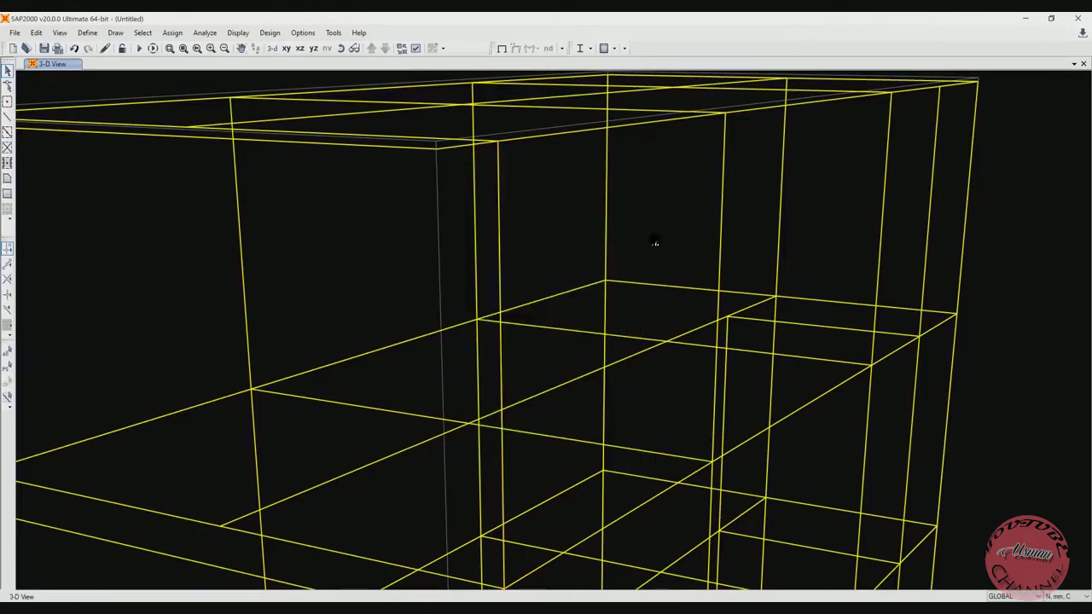
# Step: Examine the section property and other assignments of the top-storey column at the opposite front corner
pyautogui.scroll(-1, 654, 245)
pyautogui.scroll(-5, 631, 246)
pyautogui.scroll(3, 560, 239)
pyautogui.click(490, 239)
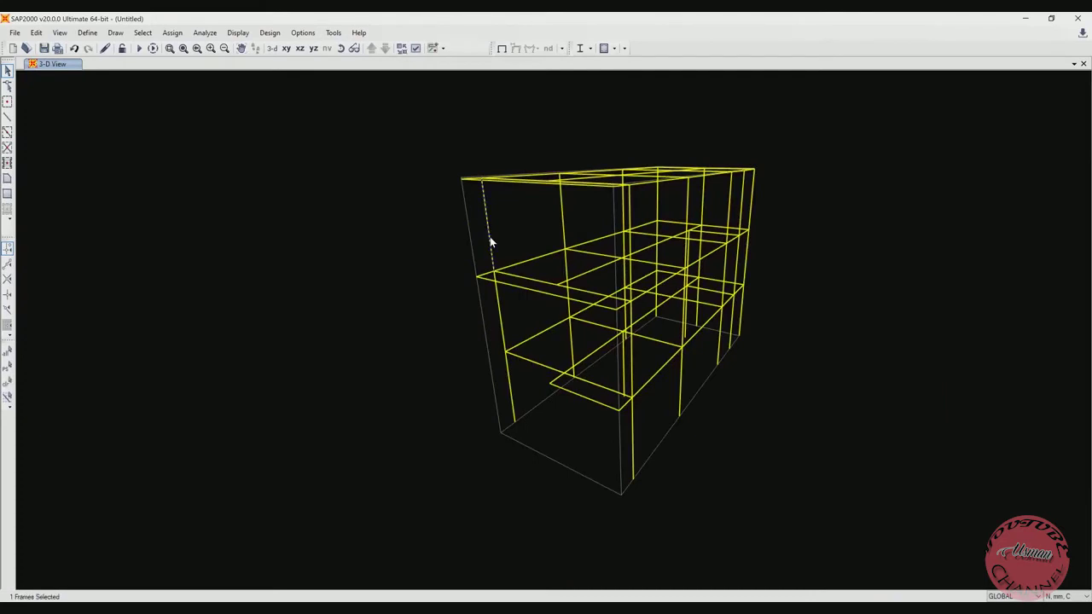
pyautogui.rightClick(489, 242)
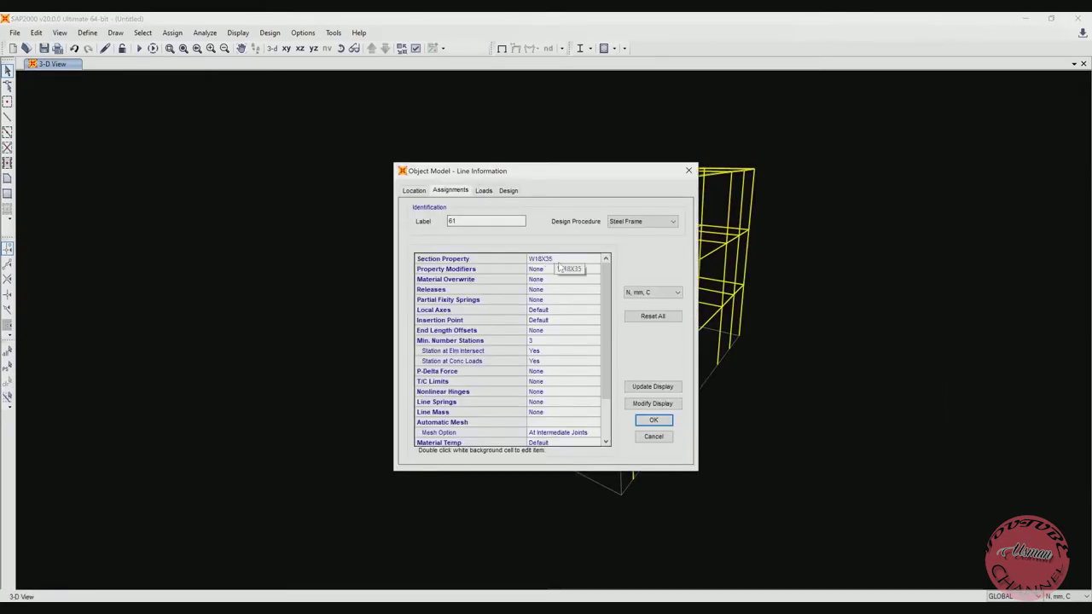
pyautogui.press('Escape')
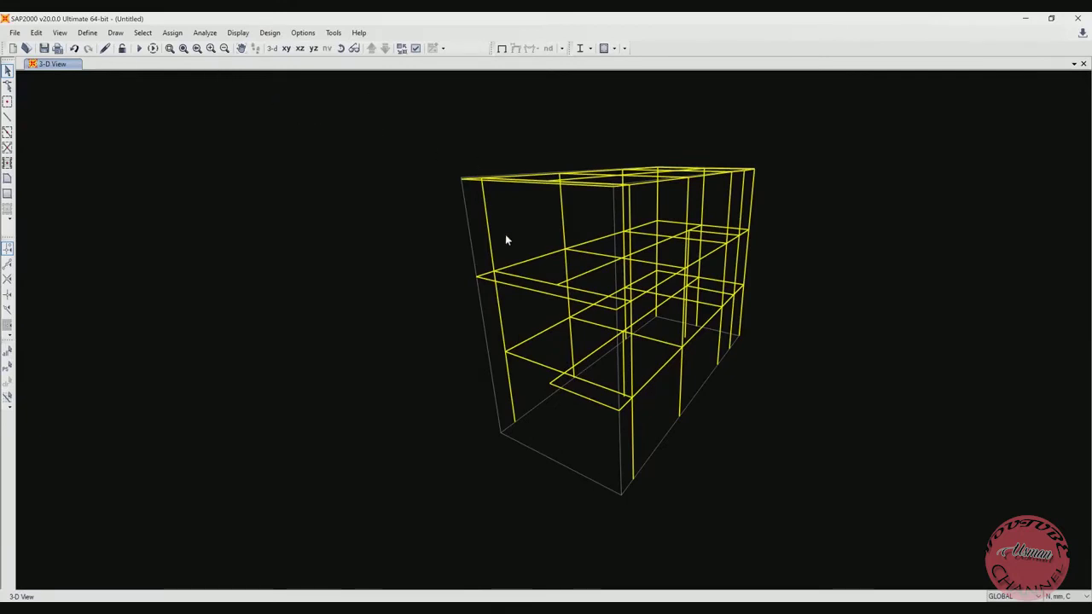
# Step: Select all joints at the column bases and try out the pinned option for their joint restraints
pyautogui.moveTo(620, 270); pyautogui.dragTo(486, 240, button='middle')
pyautogui.click(340, 48)
pyautogui.moveTo(631, 265); pyautogui.dragTo(607, 288)
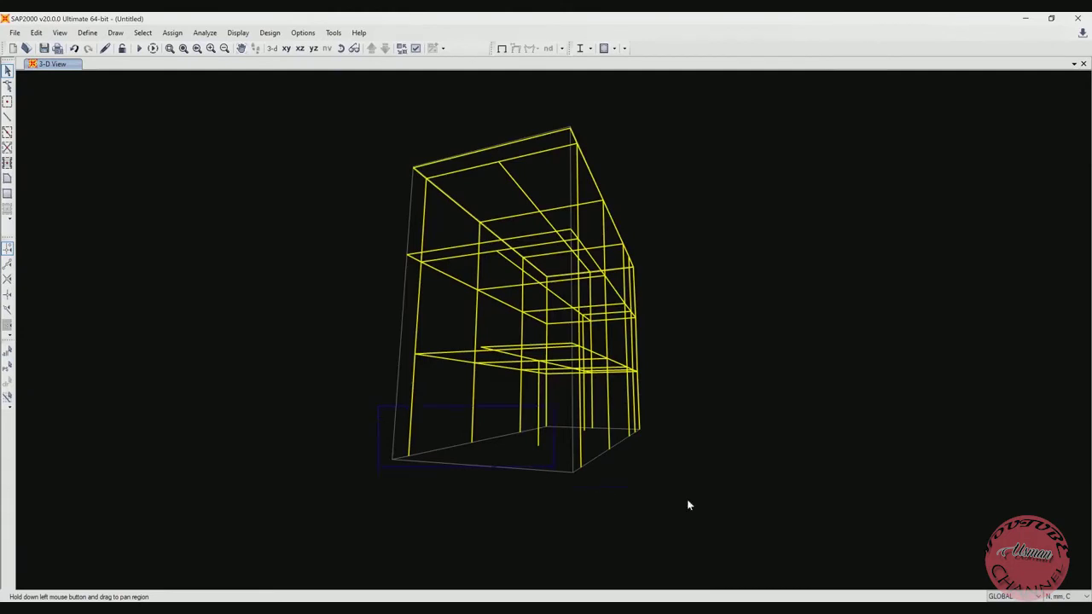
pyautogui.moveTo(755, 527); pyautogui.dragTo(756, 524)
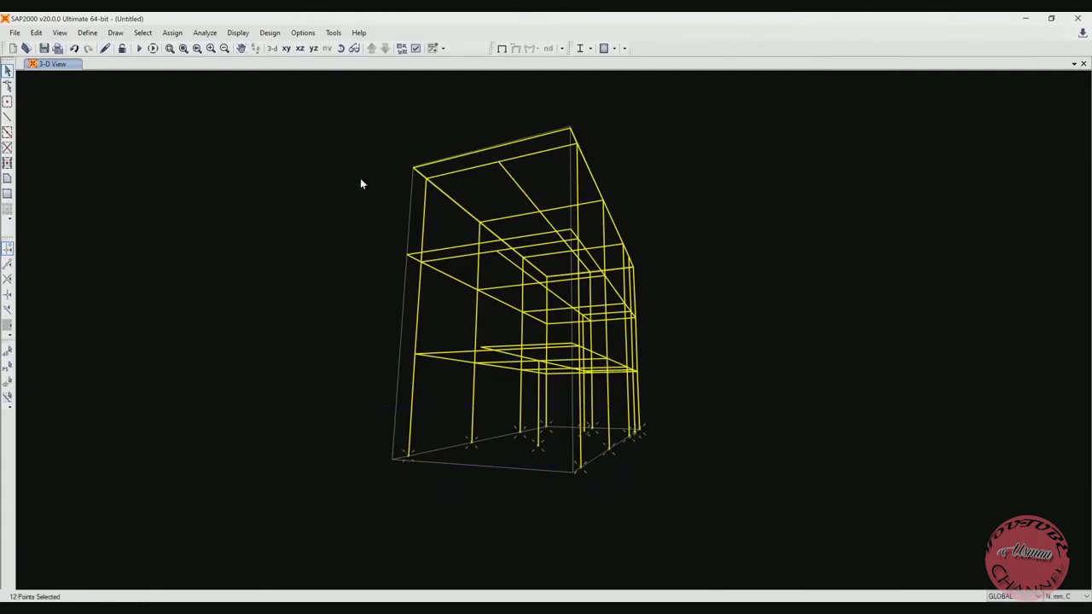
pyautogui.click(172, 32)
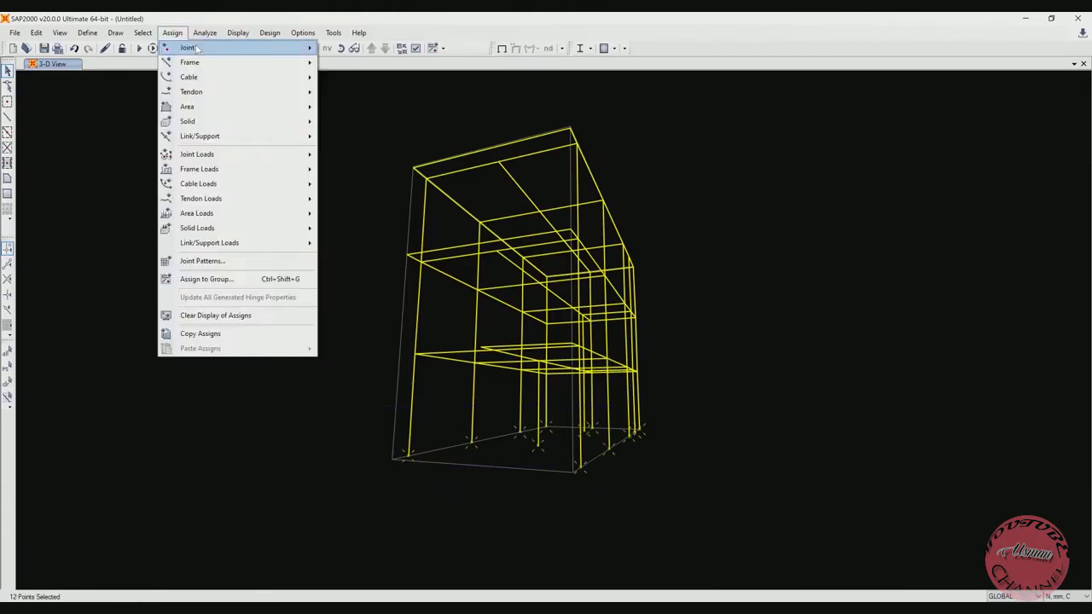
pyautogui.moveTo(208, 50)
pyautogui.click(357, 49)
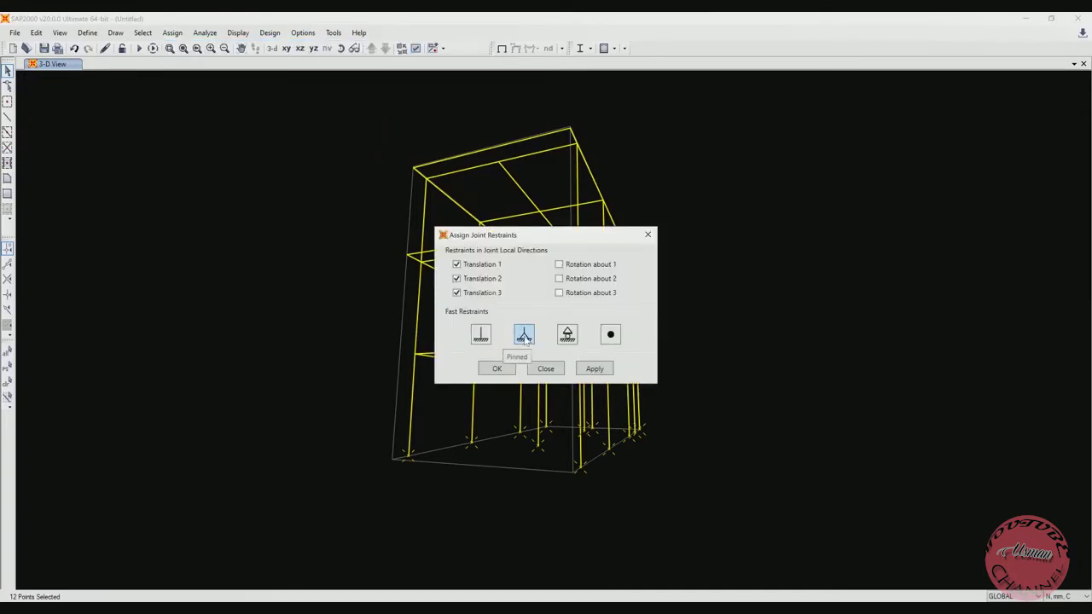
pyautogui.click(488, 108)
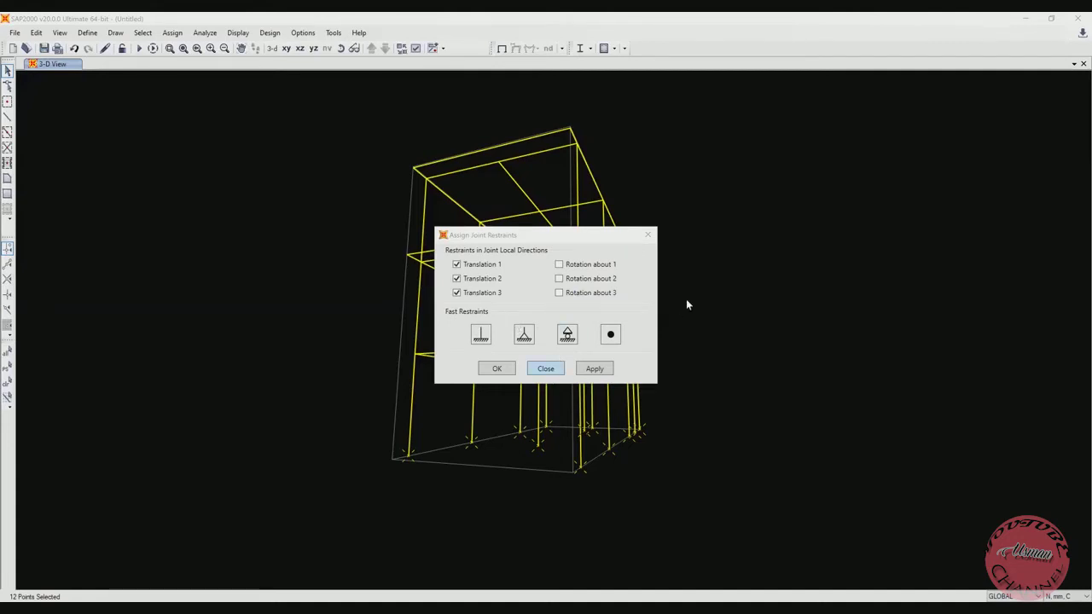
# Step: Select the entire frame model and delete it
pyautogui.moveTo(332, 125); pyautogui.dragTo(810, 533)
pyautogui.press('Delete')
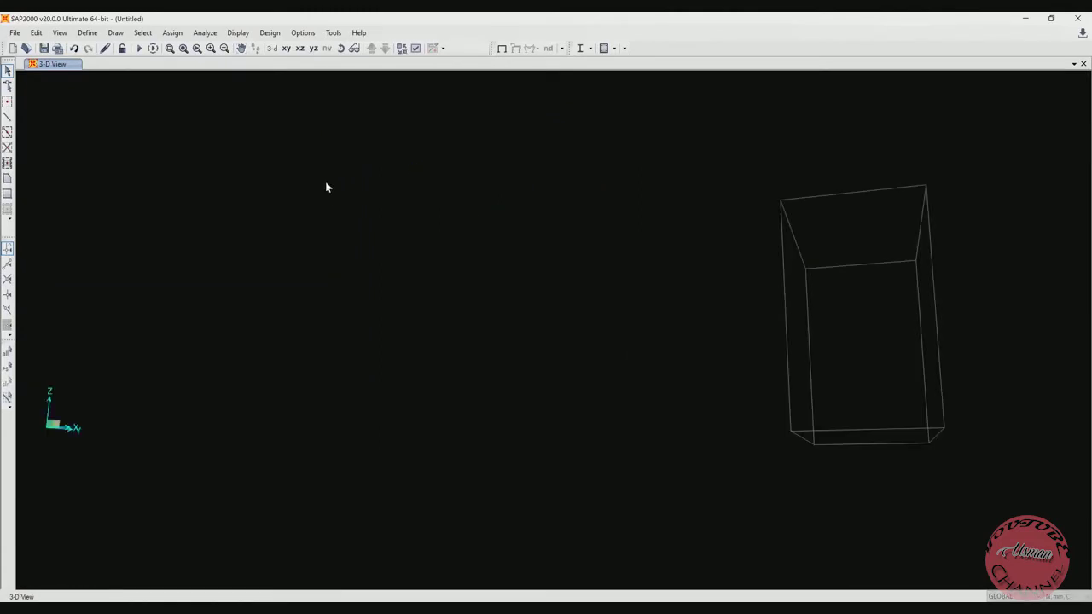
# Step: Start importing the AutoCAD DXF file "portal 1 v2000" with Z as the global up direction and units N, mm, C
pyautogui.click(15, 32)
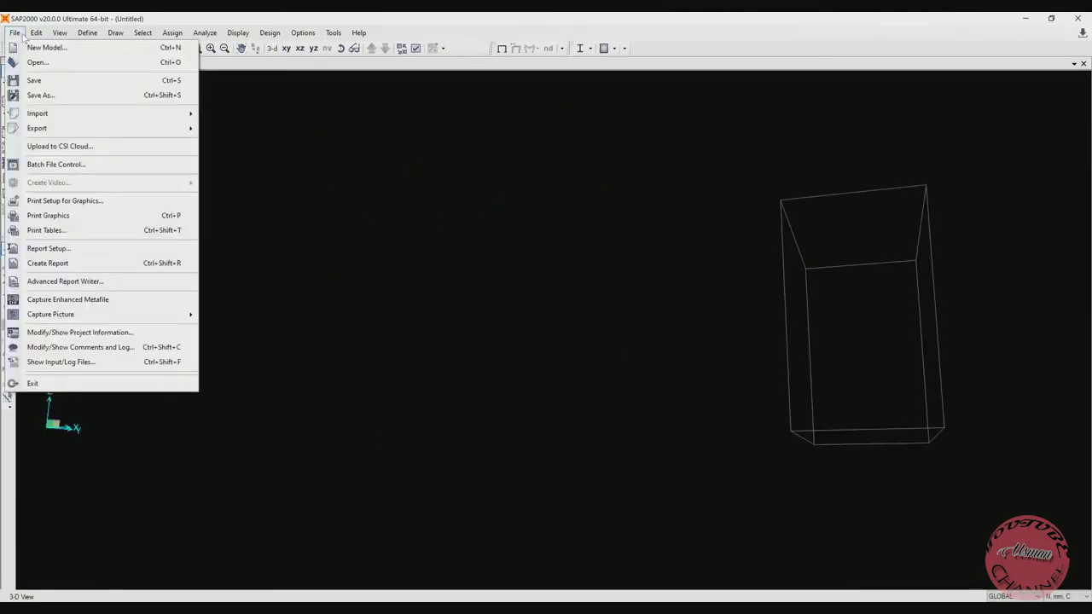
pyautogui.moveTo(60, 115)
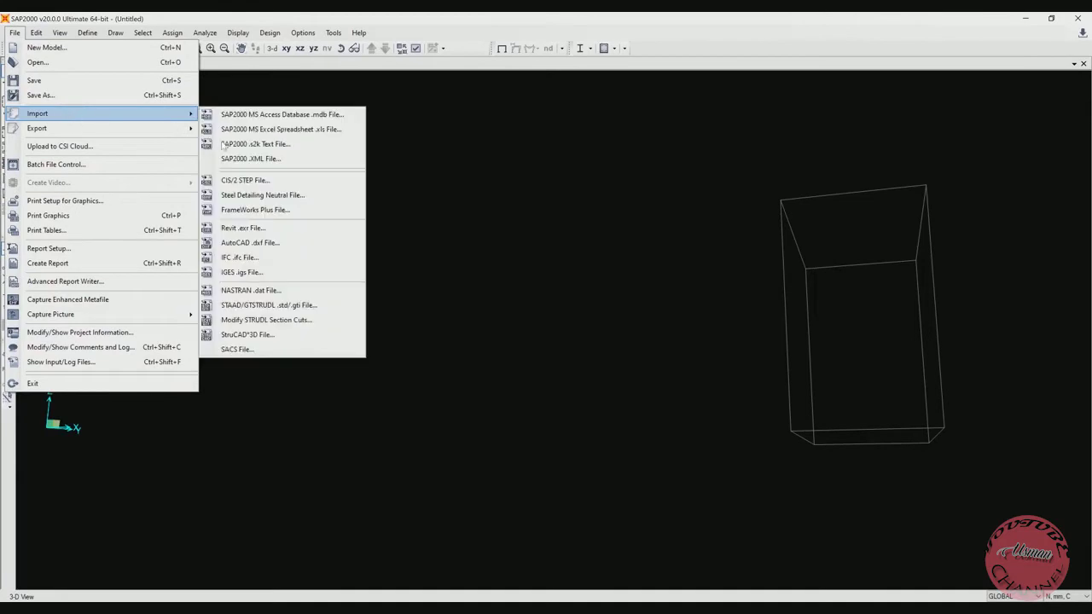
pyautogui.click(266, 245)
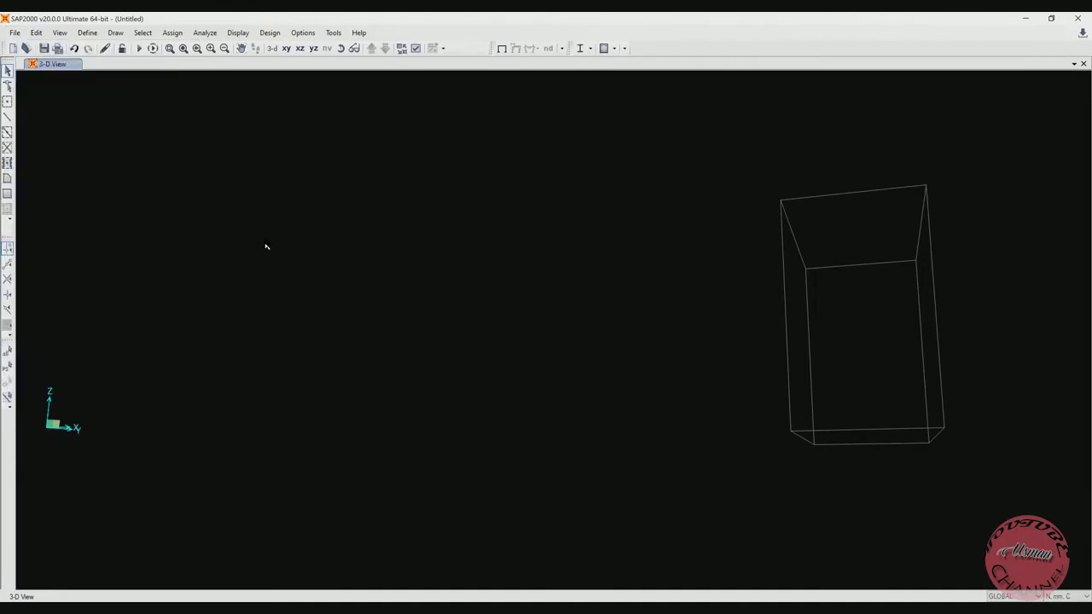
pyautogui.click(137, 103)
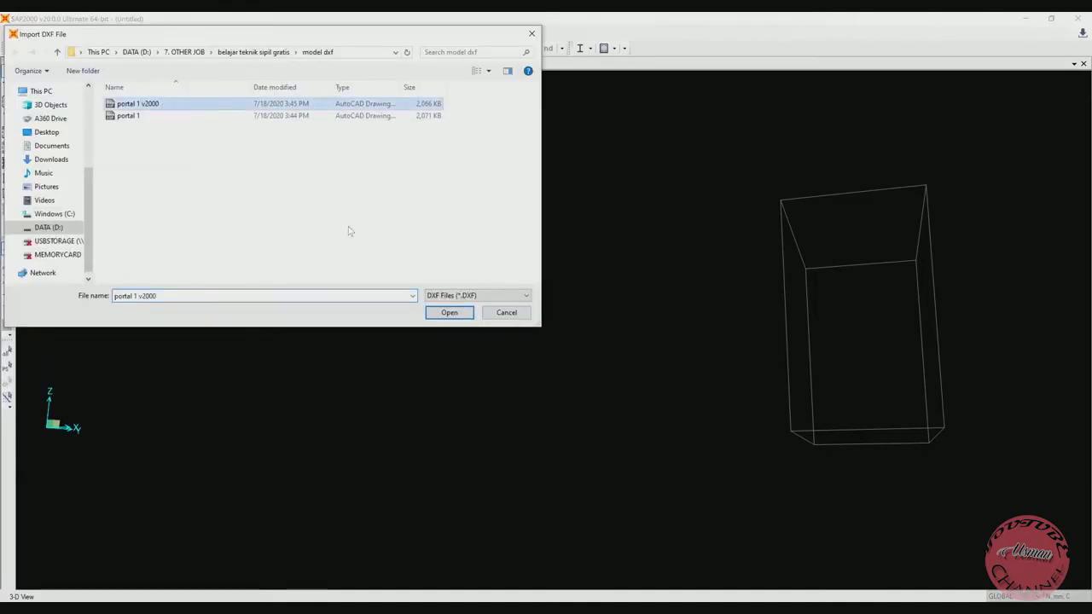
pyautogui.click(440, 314)
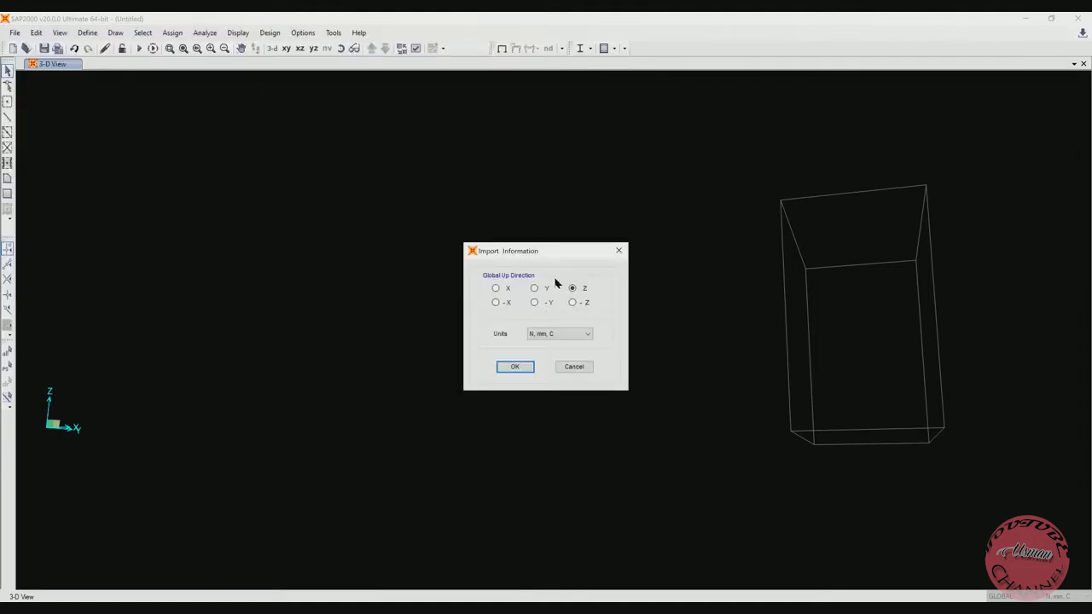
pyautogui.click(550, 333)
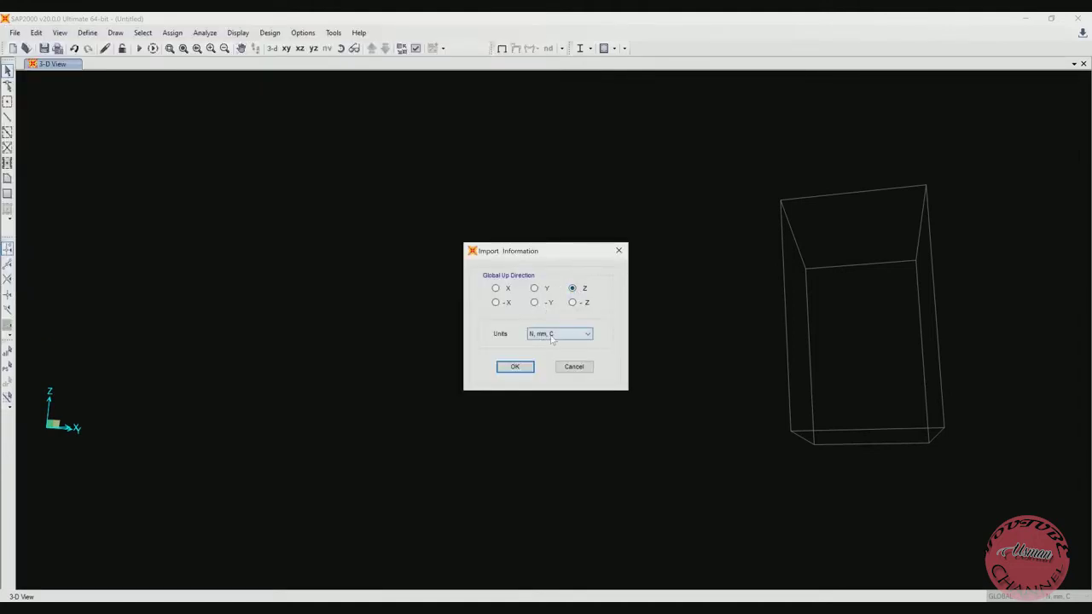
pyautogui.click(516, 367)
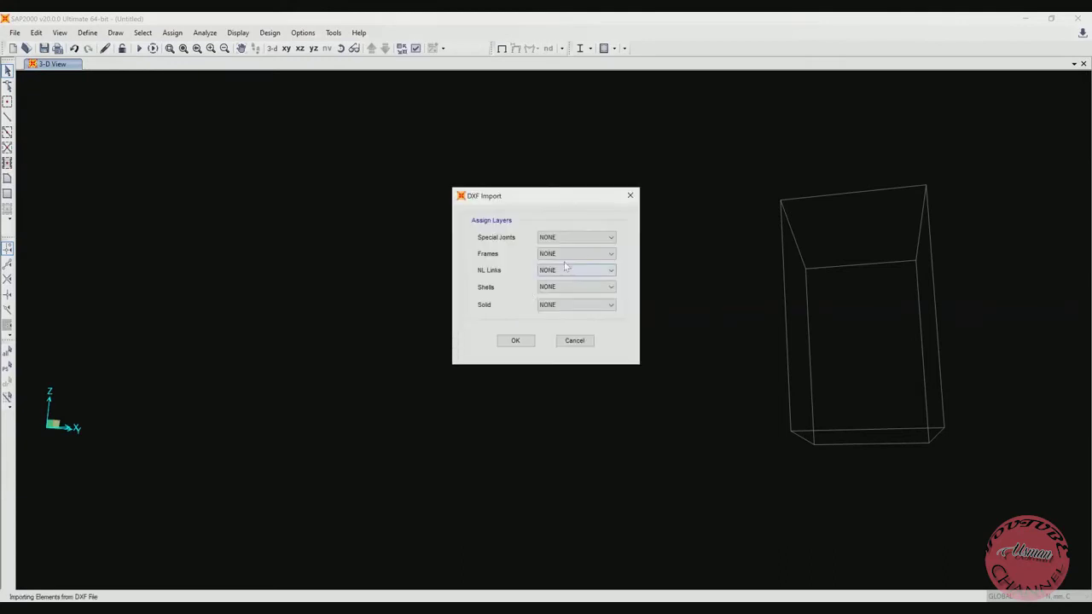
# Step: Assign the "model struktur" layer to frames and complete the DXF import
pyautogui.click(570, 255)
pyautogui.scroll(-2, 588, 281)
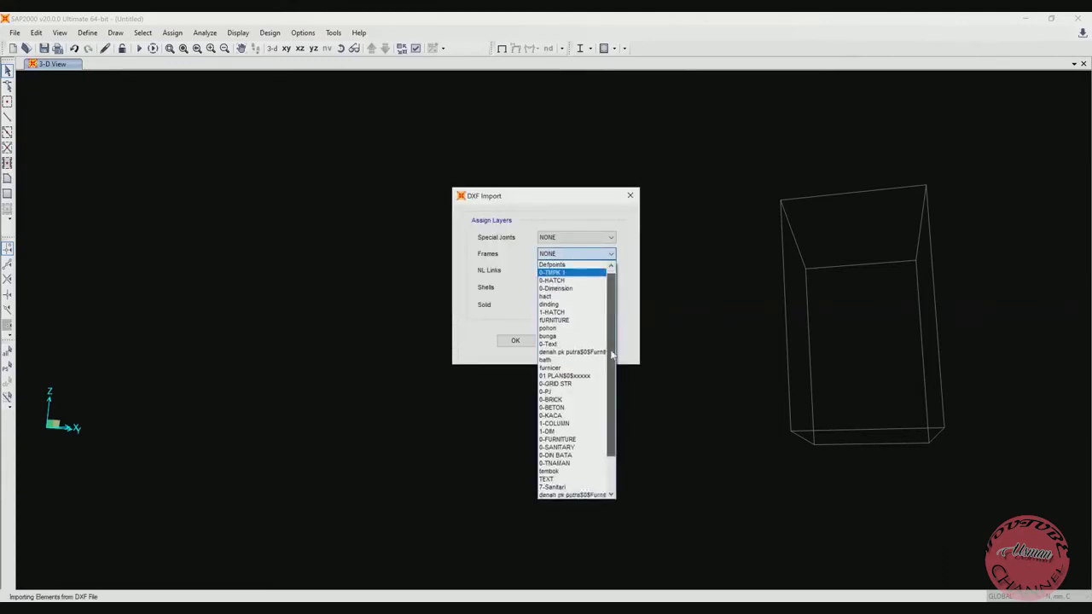
pyautogui.click(589, 487)
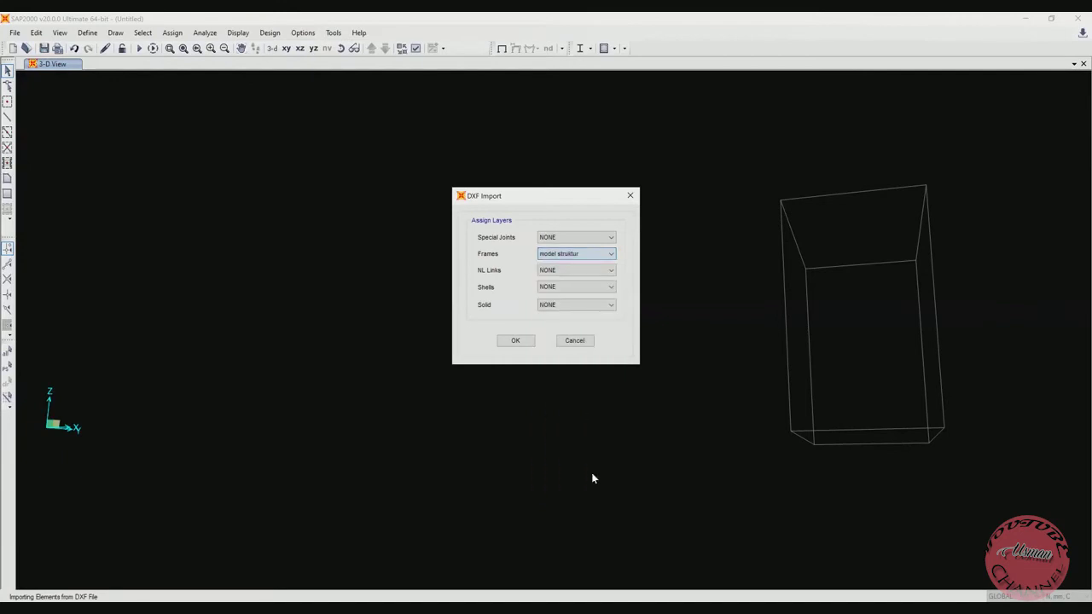
pyautogui.click(515, 341)
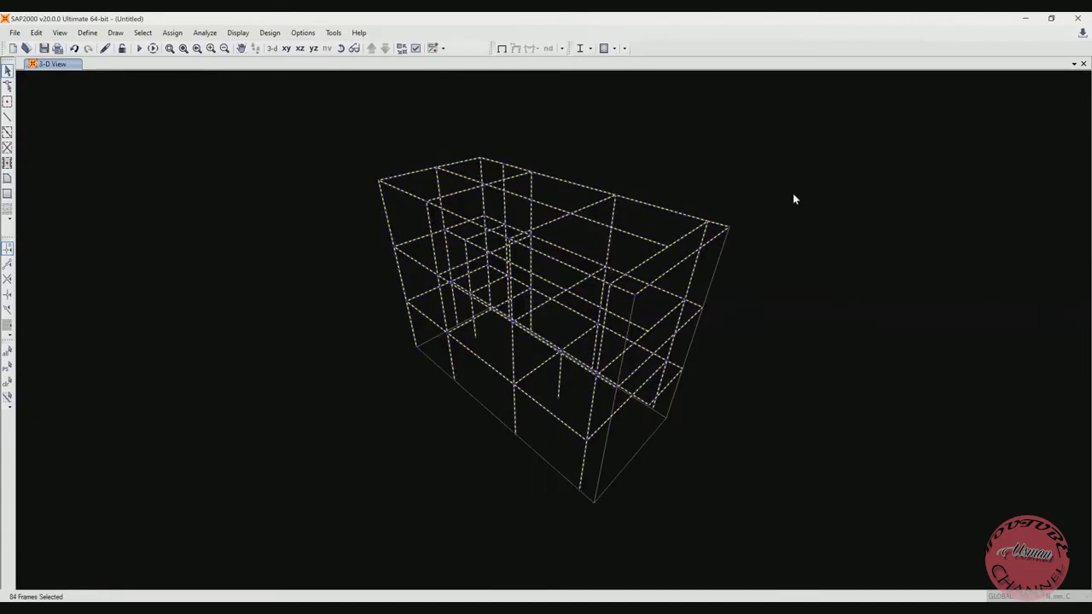
# Step: Check the length of the middle-storey column at the front corner of the imported frame
pyautogui.click(340, 48)
pyautogui.moveTo(714, 276)
pyautogui.mouseDown()
pyautogui.moveTo(707, 251)
pyautogui.moveTo(402, 210)
pyautogui.moveTo(651, 195)
pyautogui.moveTo(653, 219)
pyautogui.moveTo(721, 232)
pyautogui.moveTo(726, 268)
pyautogui.mouseUp()
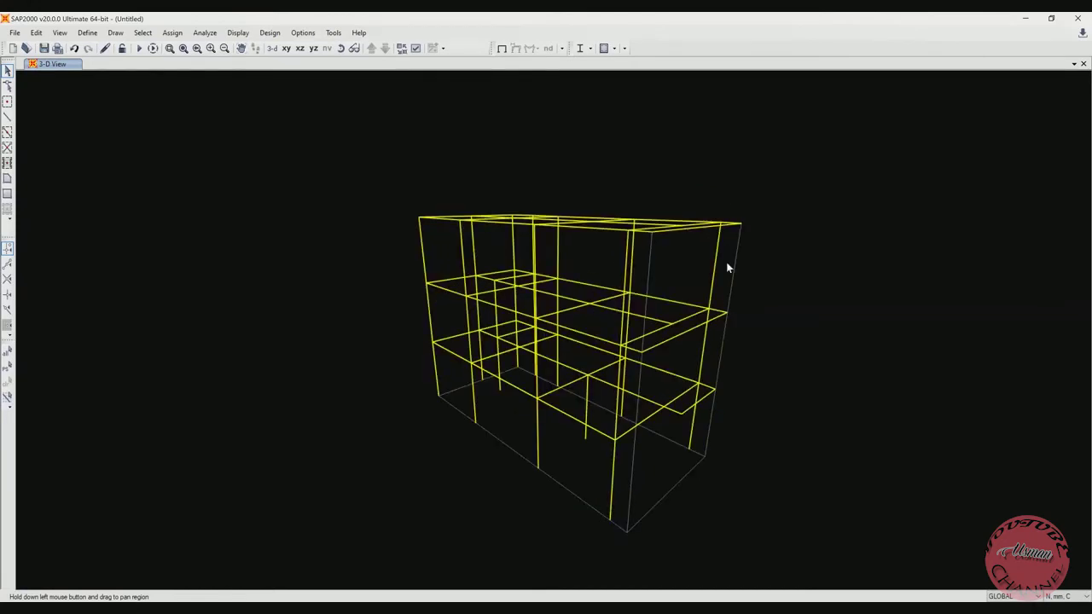
pyautogui.click(703, 355)
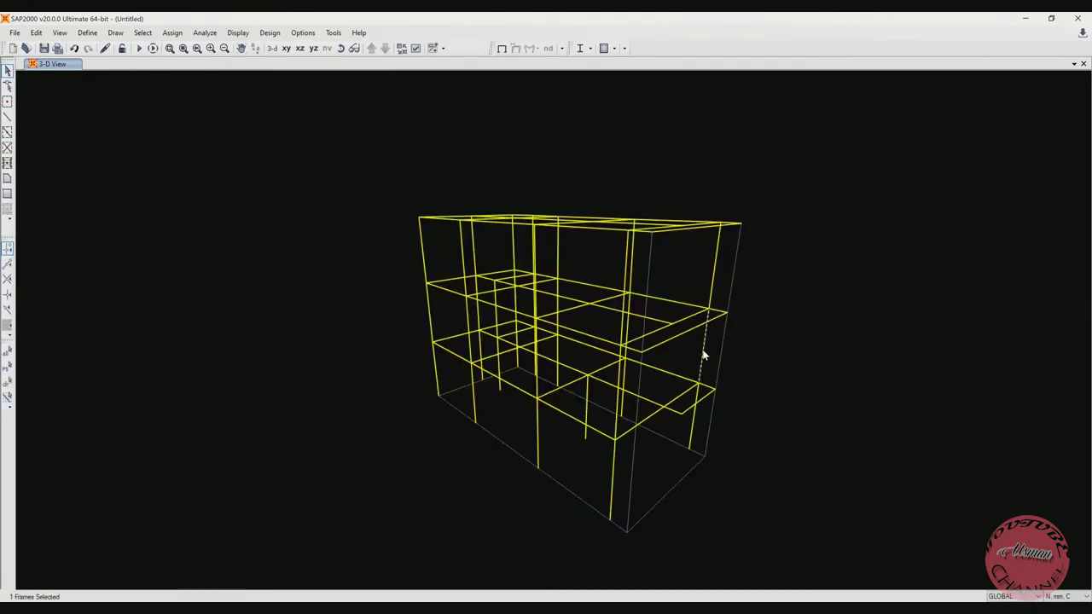
pyautogui.rightClick(704, 355)
pyautogui.click(413, 190)
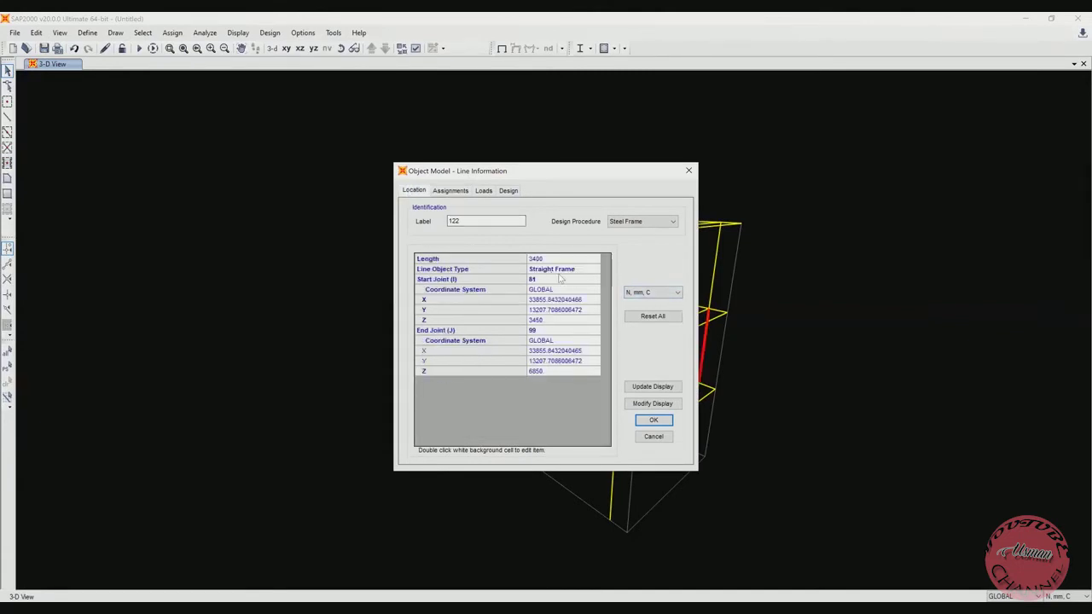
pyautogui.click(654, 420)
# Step: Check the lengths of the bottom-storey and top-storey columns on the same corner column line
pyautogui.click(693, 417)
pyautogui.rightClick(670, 390)
pyautogui.click(414, 190)
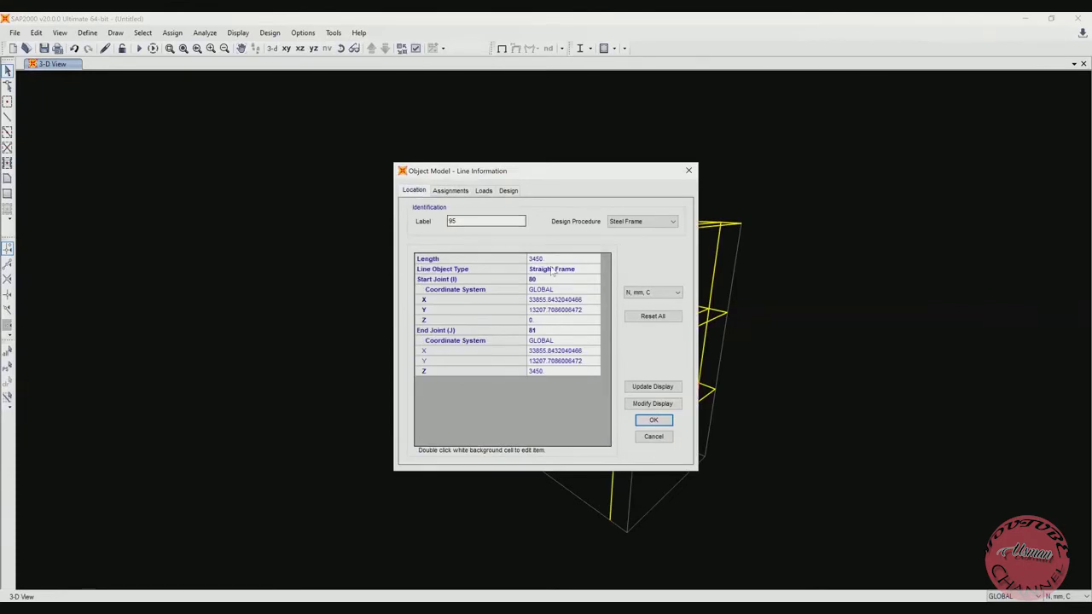
pyautogui.press('Escape')
pyautogui.click(715, 268)
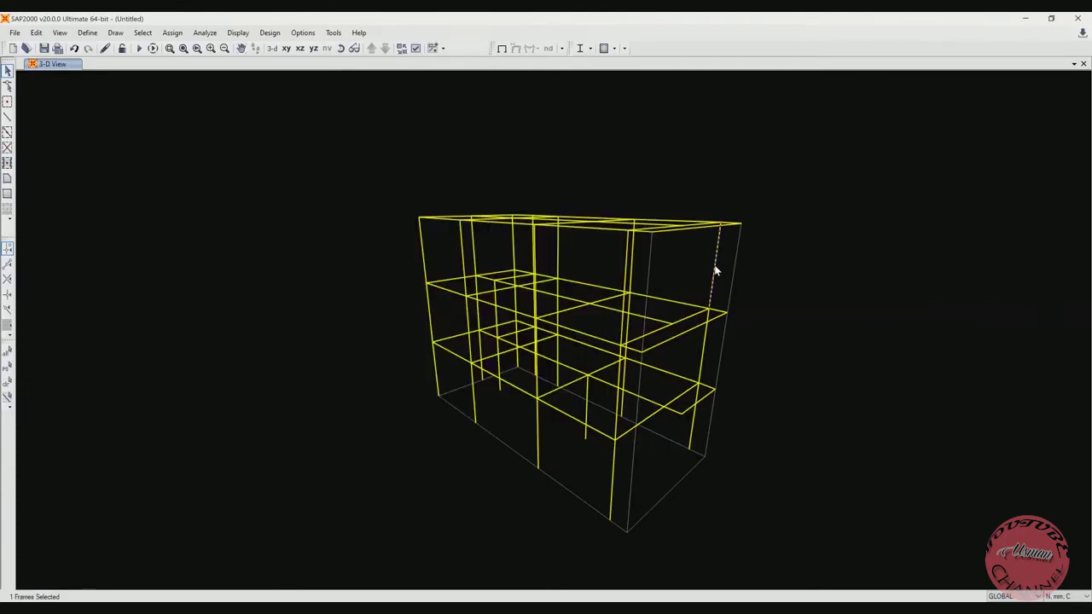
pyautogui.click(413, 191)
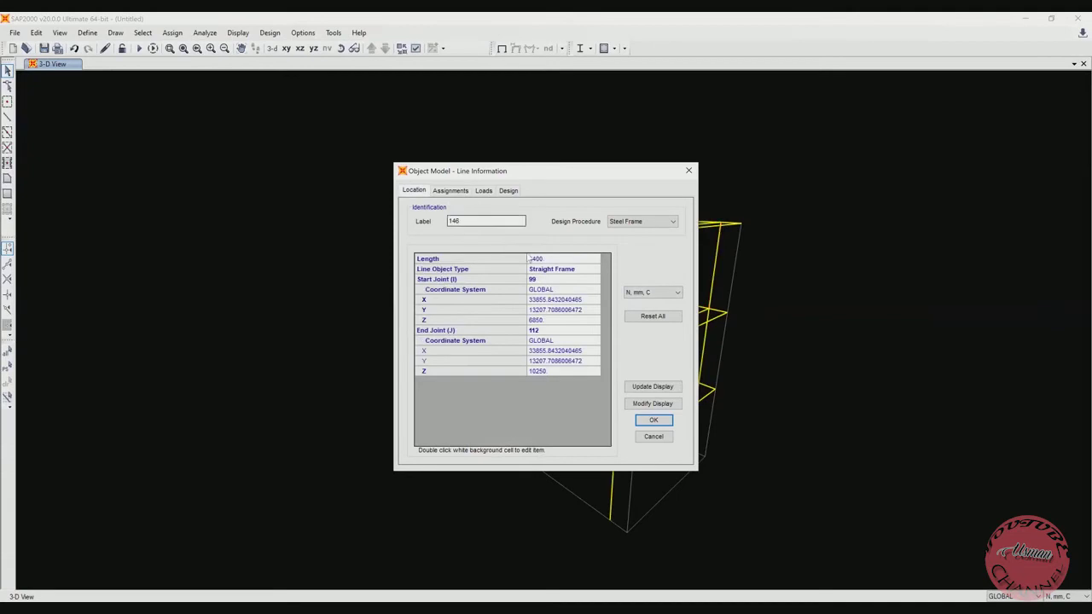
pyautogui.press('Escape')
# Step: Select all joints and beams at roof level and move them by -50 mm in Z
pyautogui.click(340, 49)
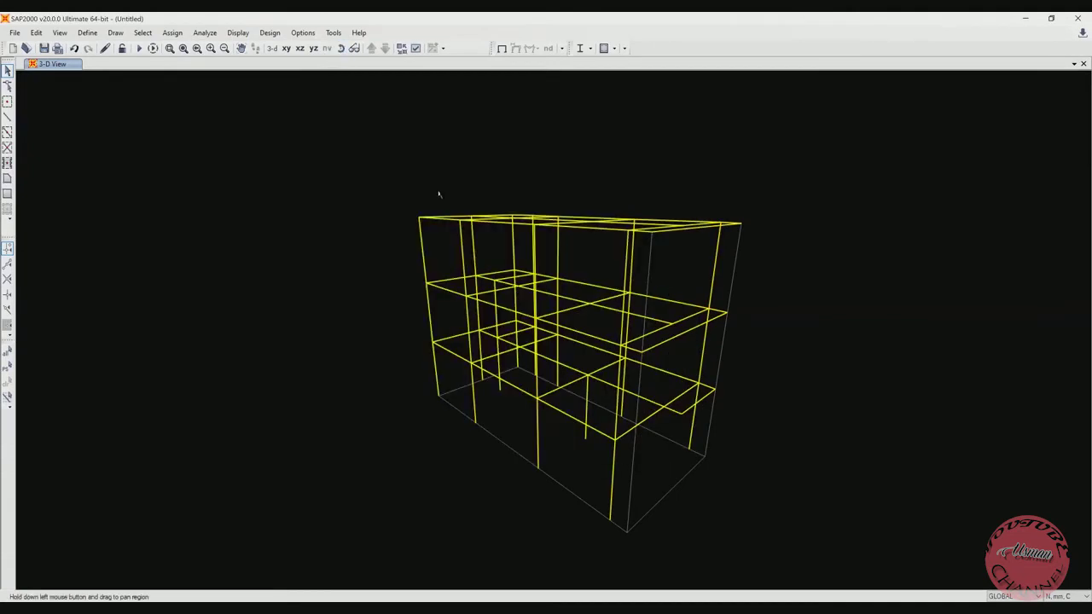
pyautogui.moveTo(439, 194); pyautogui.dragTo(439, 175)
pyautogui.moveTo(834, 264); pyautogui.dragTo(834, 264)
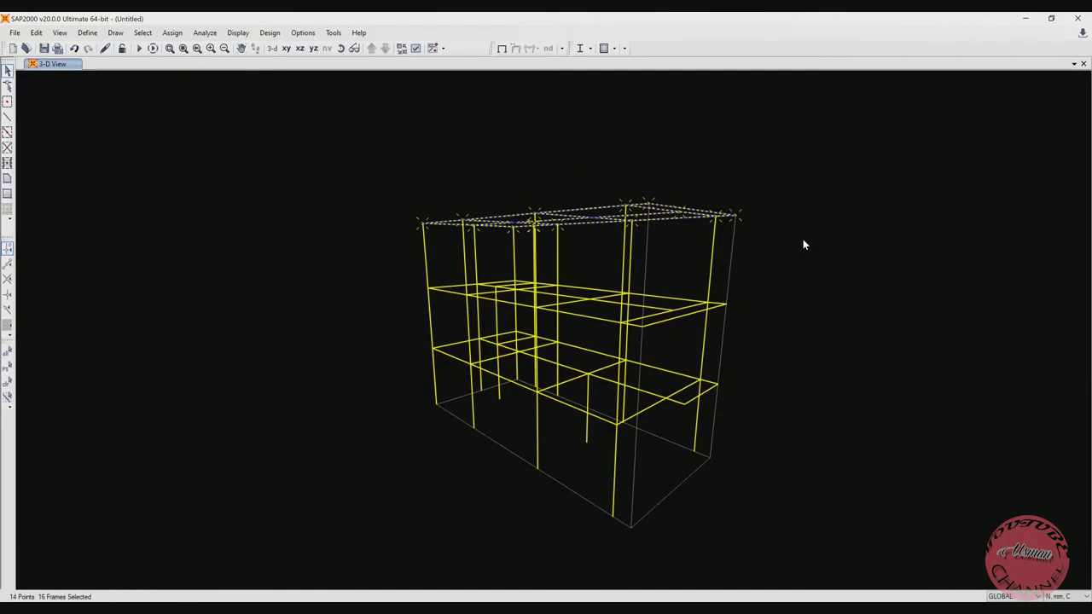
pyautogui.click(36, 33)
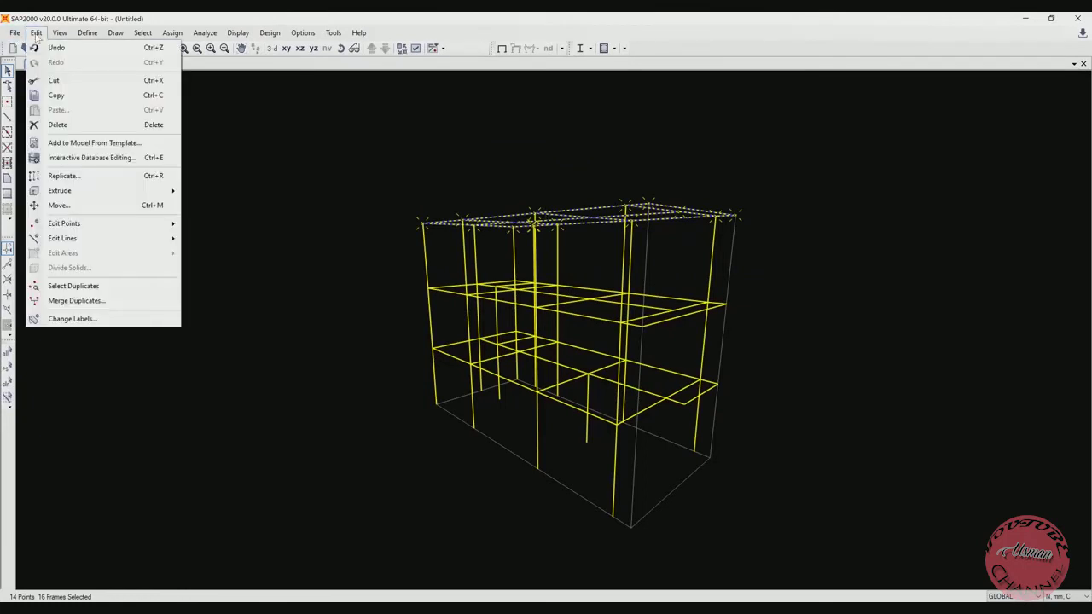
pyautogui.click(114, 205)
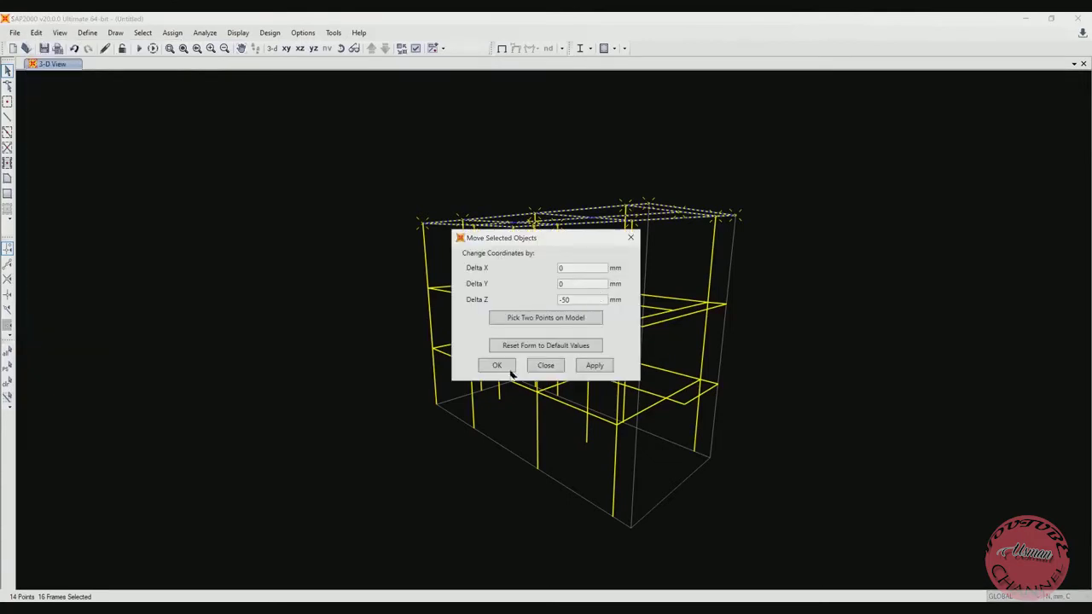
pyautogui.press('Return')
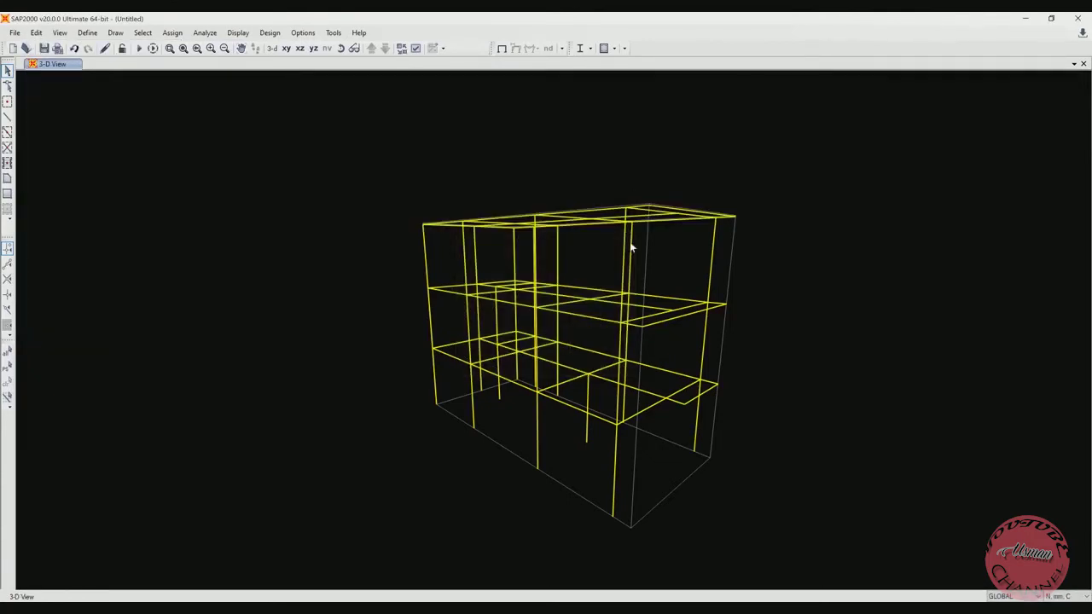
# Step: Check the length of the top-storey corner column following the roof-level move
pyautogui.click(713, 260)
pyautogui.rightClick(713, 259)
pyautogui.click(415, 191)
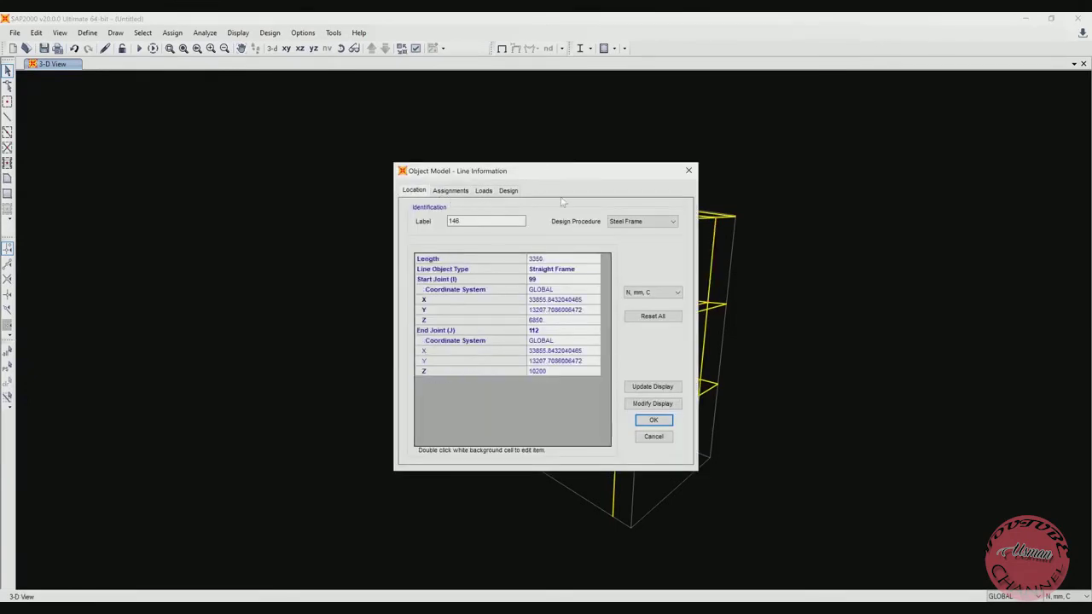
pyautogui.press('Escape')
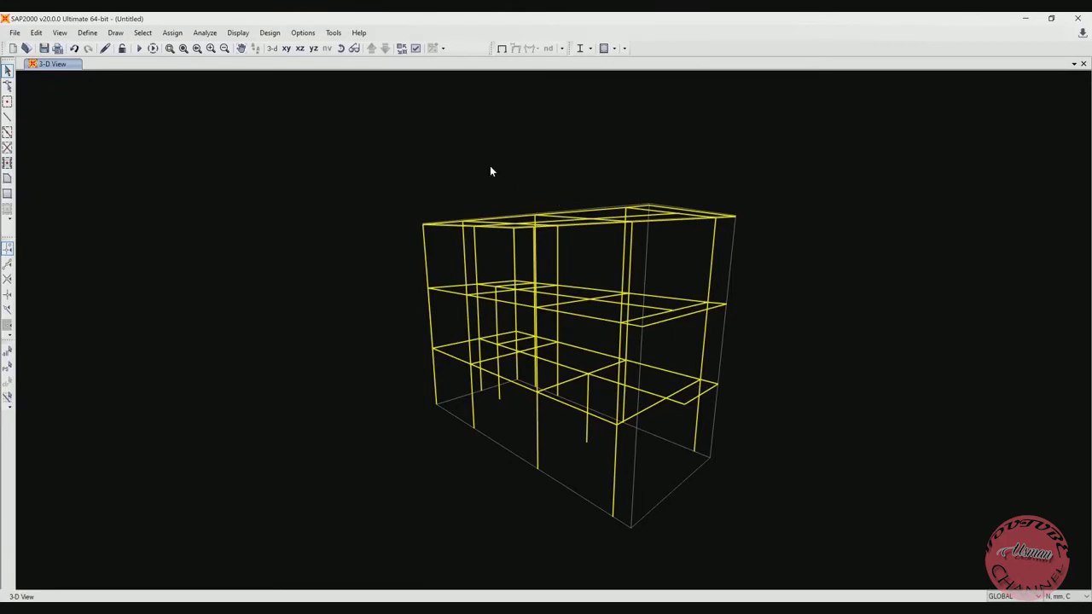
# Step: Select all joints at the column bases and assign fixed joint restraints to them
pyautogui.click(341, 49)
pyautogui.moveTo(522, 203)
pyautogui.mouseDown()
pyautogui.moveTo(526, 155)
pyautogui.moveTo(536, 154)
pyautogui.moveTo(524, 276)
pyautogui.mouseUp()
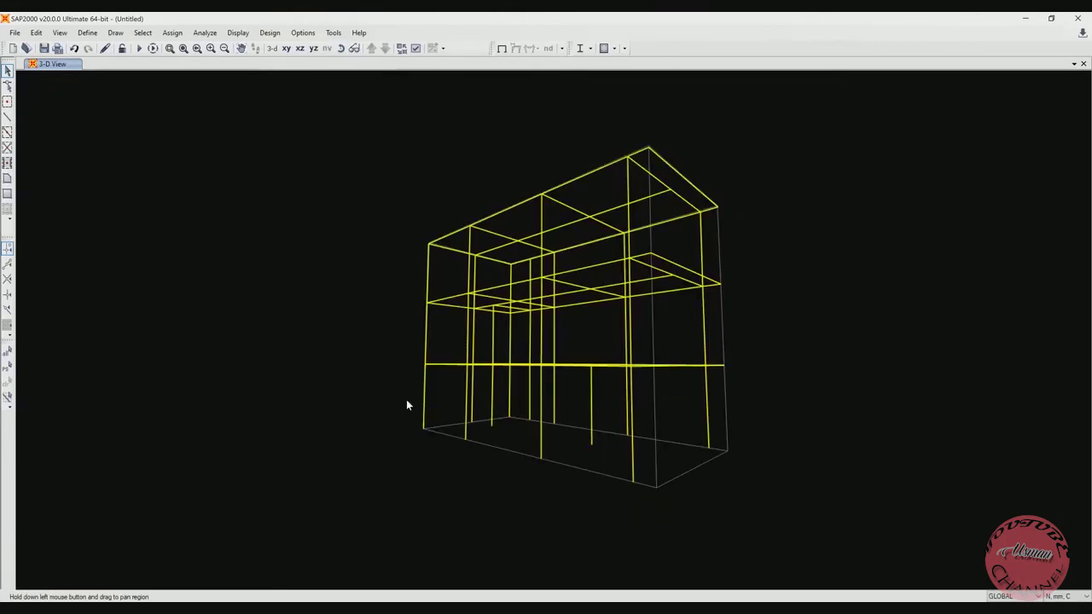
pyautogui.moveTo(797, 553); pyautogui.dragTo(798, 546)
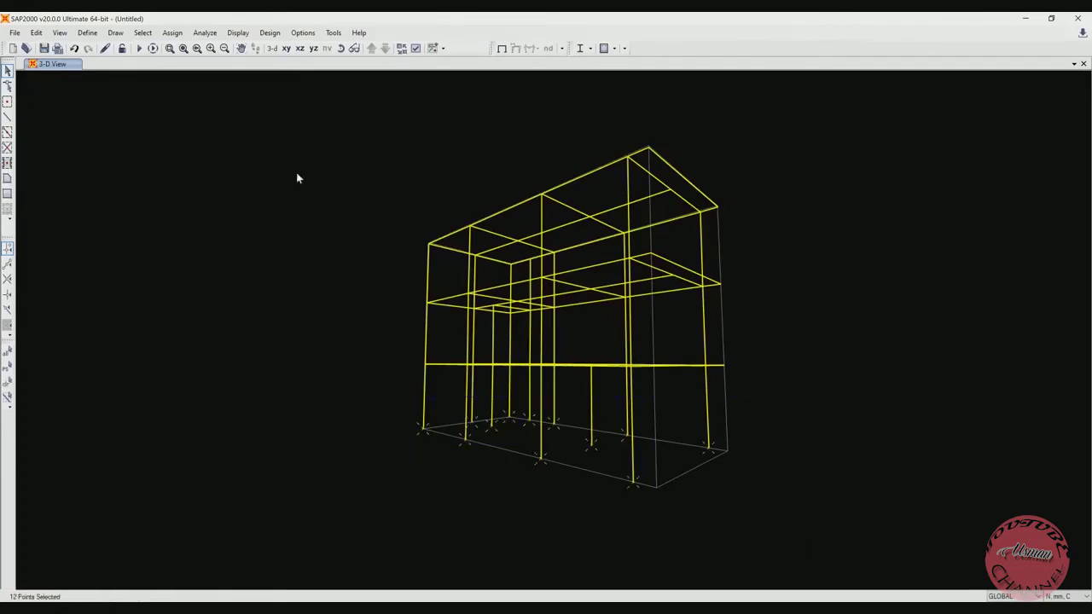
pyautogui.click(172, 32)
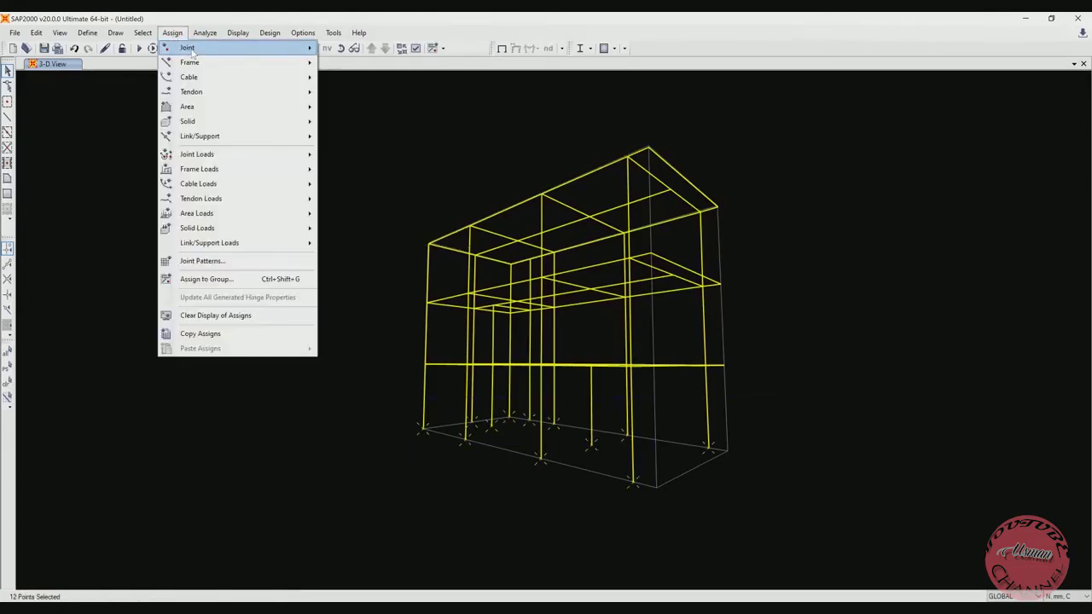
pyautogui.moveTo(273, 53)
pyautogui.click(355, 49)
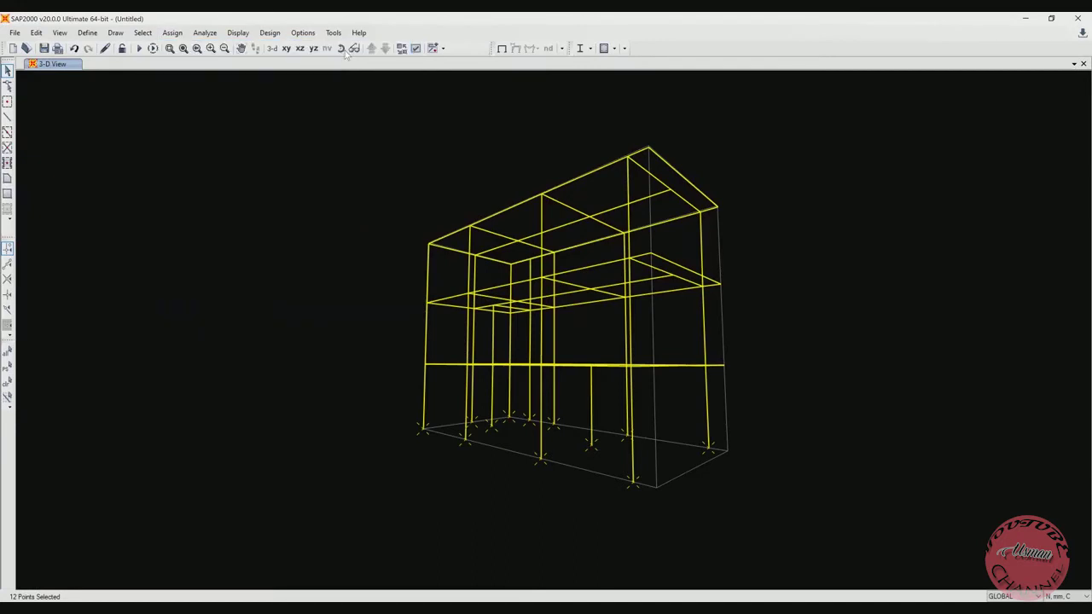
pyautogui.click(481, 338)
pyautogui.click(495, 368)
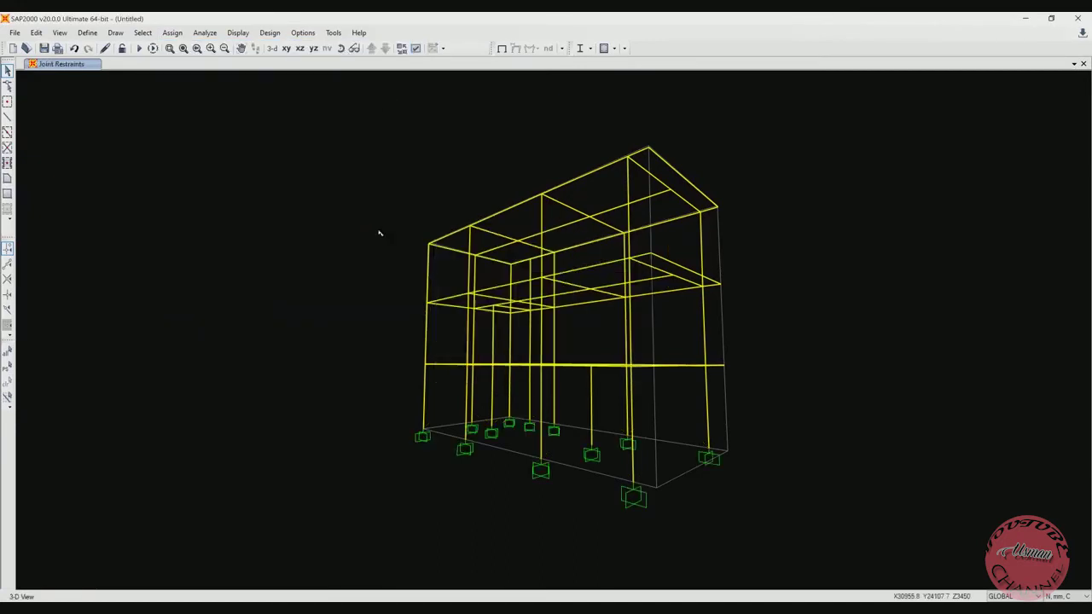
# Step: Set the display's view type to Extrude and inspect the extruded beams and columns from several sides
pyautogui.click(416, 49)
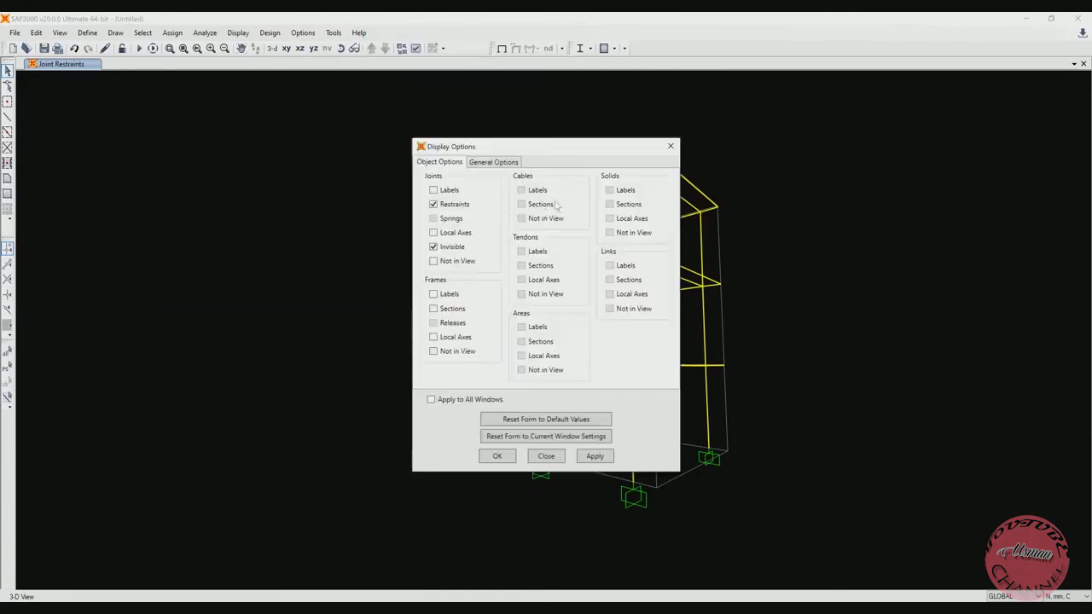
pyautogui.click(499, 163)
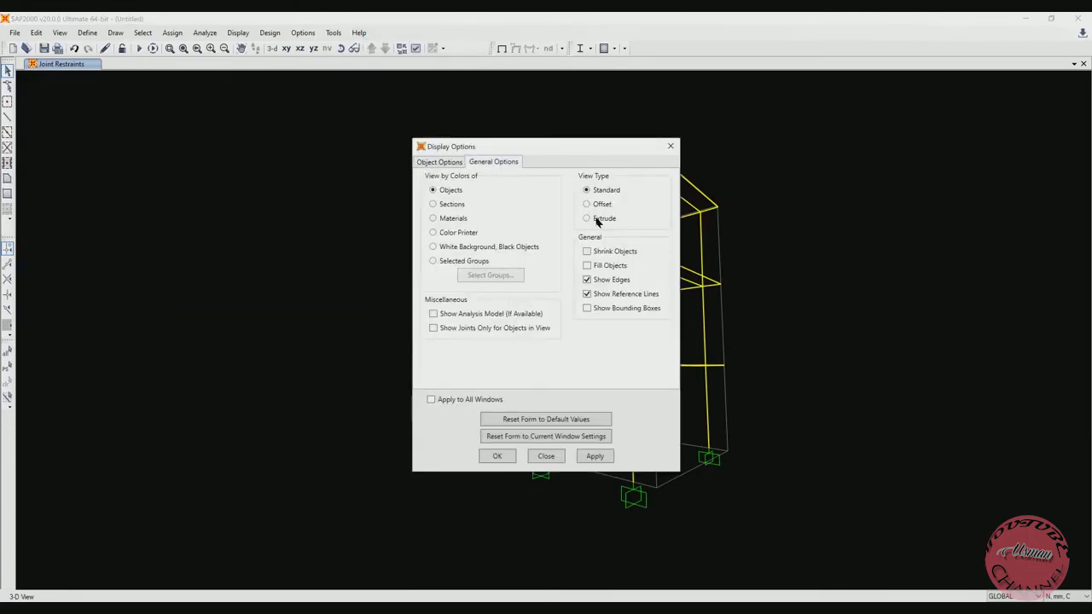
pyautogui.click(496, 456)
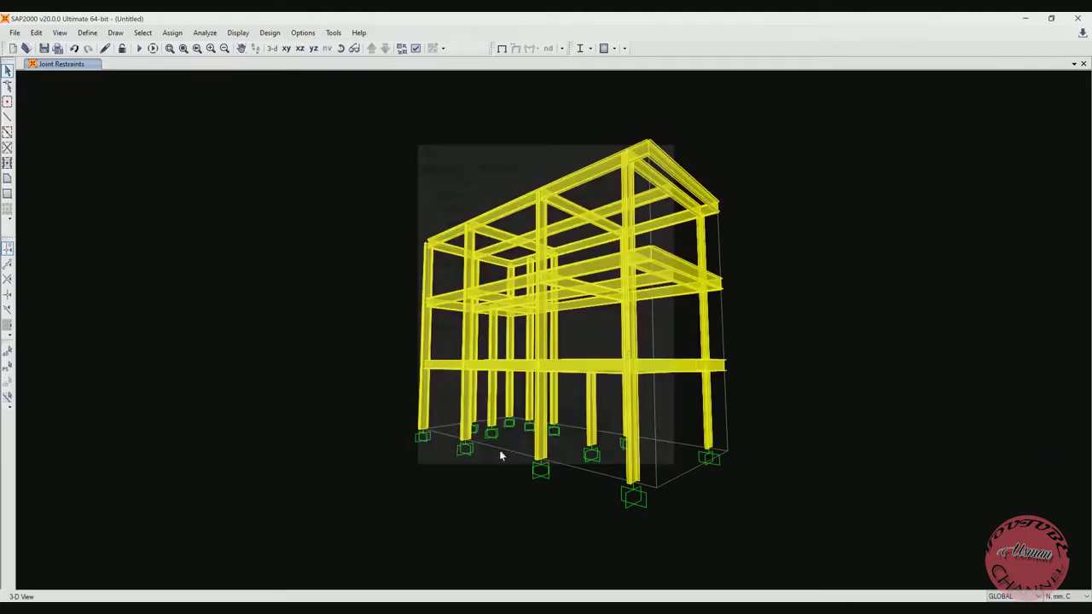
pyautogui.click(340, 49)
pyautogui.moveTo(482, 192); pyautogui.dragTo(77, 282)
pyautogui.moveTo(580, 373); pyautogui.dragTo(547, 340)
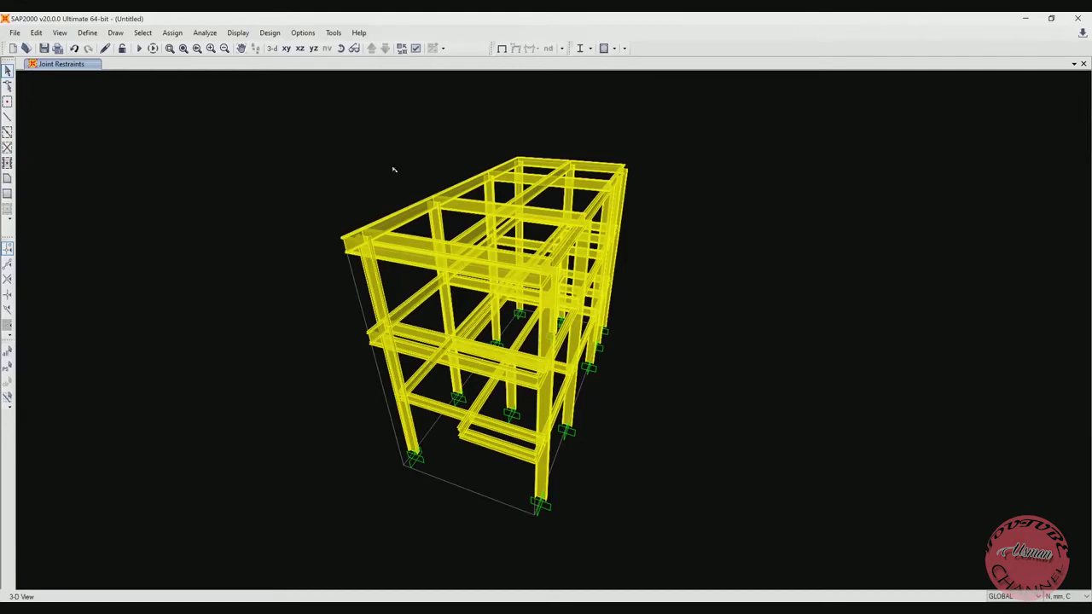
pyautogui.click(341, 50)
pyautogui.moveTo(507, 275); pyautogui.dragTo(398, 292)
pyautogui.moveTo(477, 372); pyautogui.dragTo(476, 324)
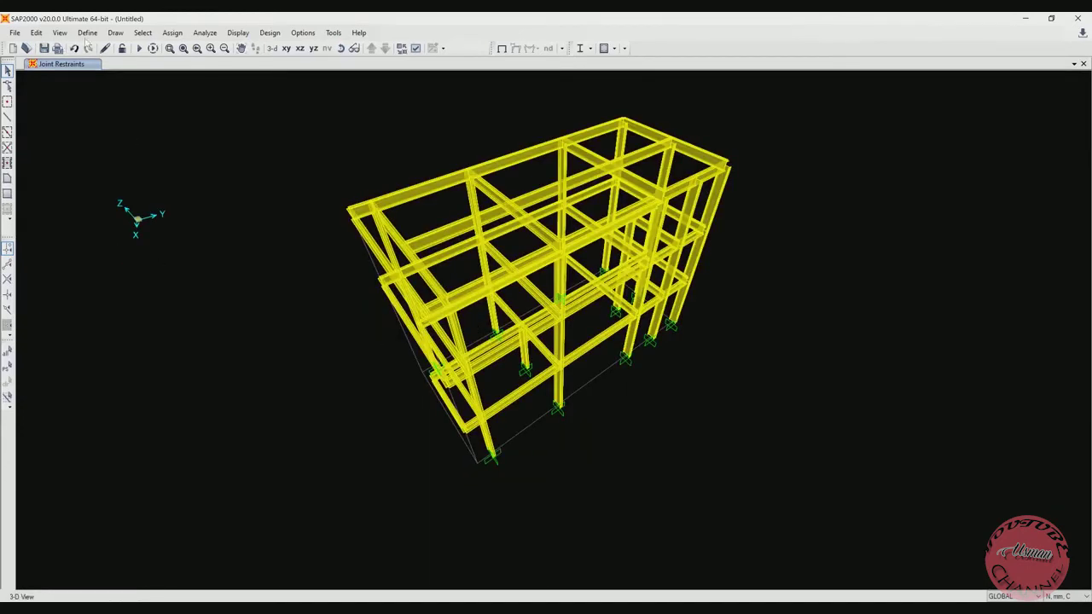
# Step: Review the frame section properties defined in the model
pyautogui.click(87, 33)
pyautogui.moveTo(111, 65)
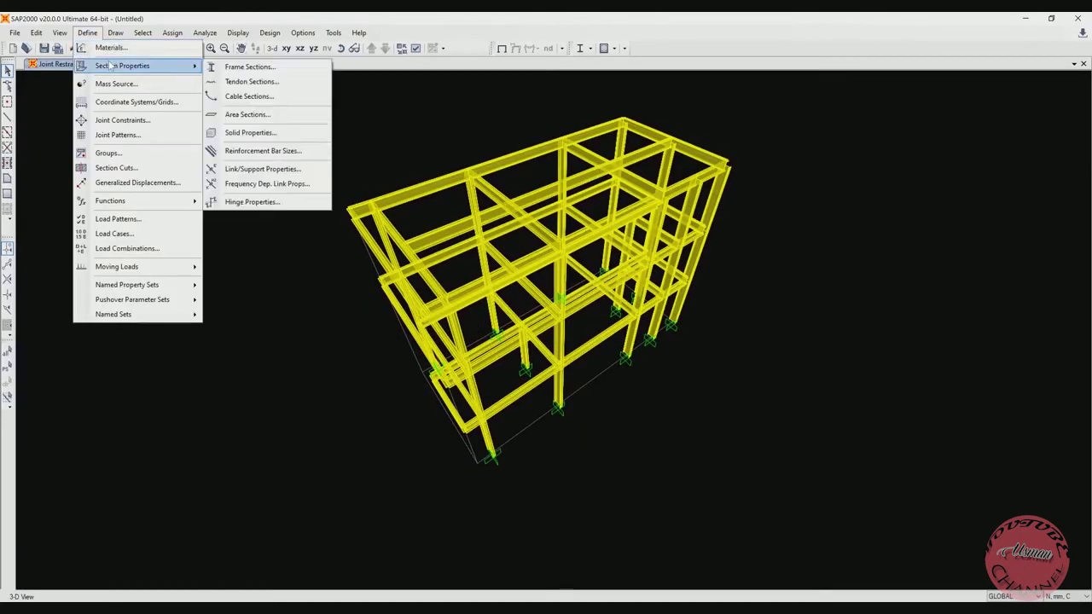
pyautogui.click(250, 67)
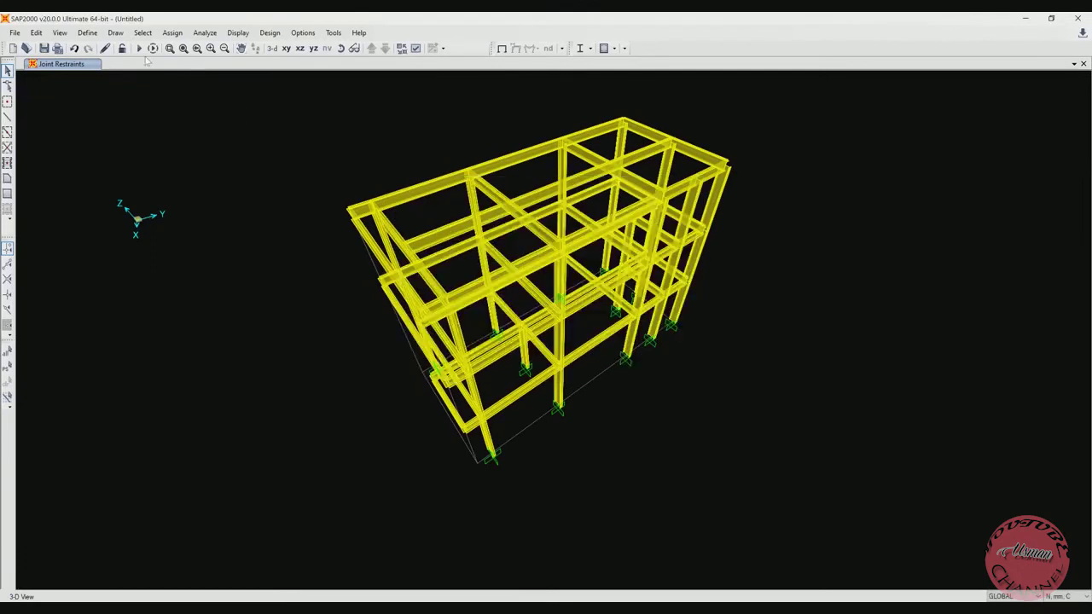
# Step: Set the display's view type to Standard
pyautogui.click(415, 49)
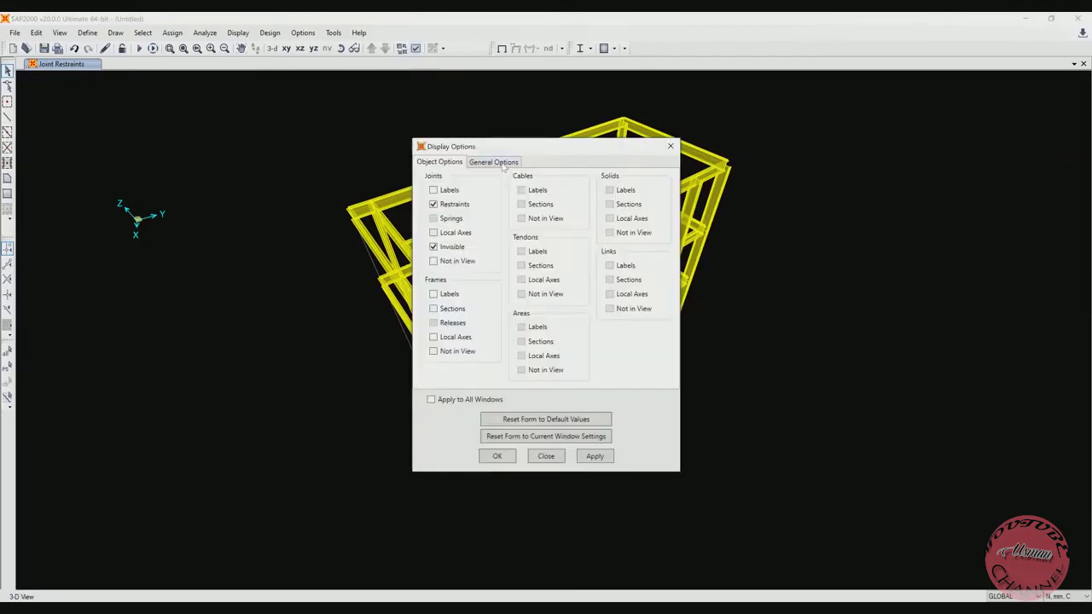
pyautogui.click(494, 162)
pyautogui.click(603, 190)
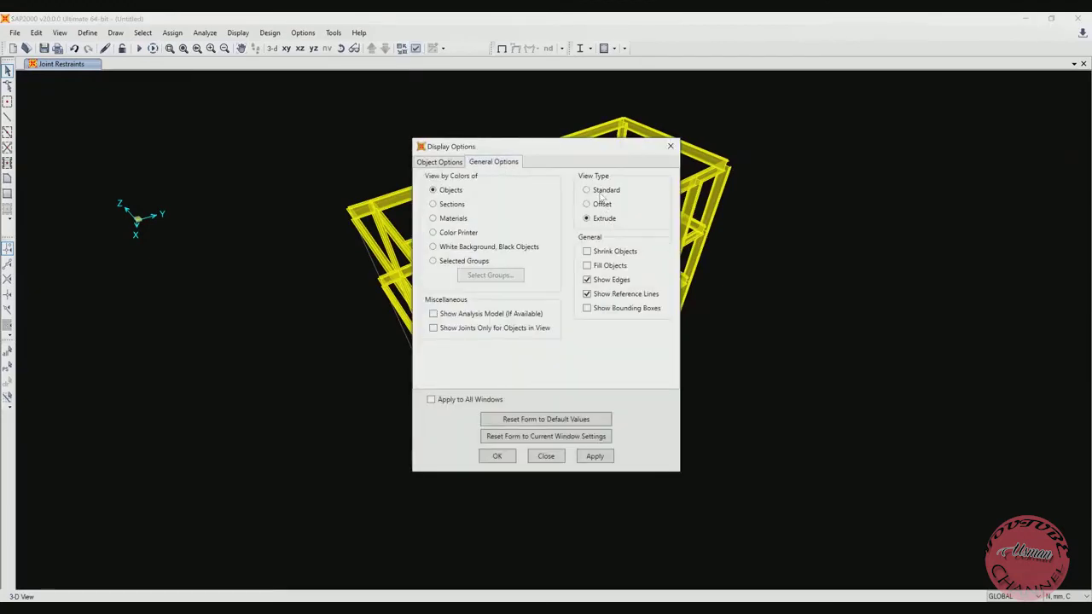
pyautogui.click(497, 456)
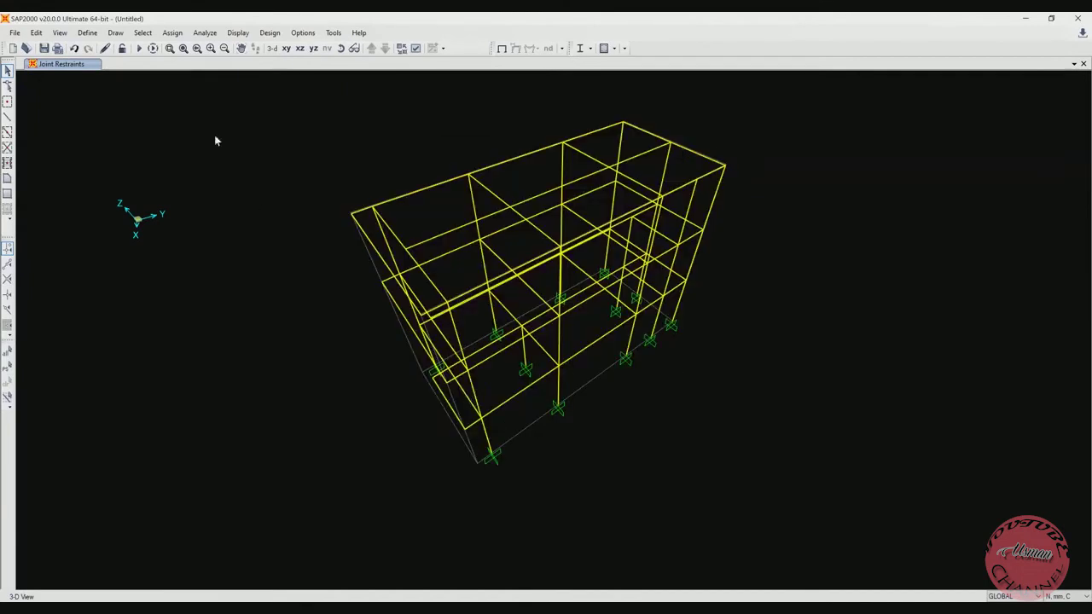
# Step: Exclude the MODAL load case from the run and start the analysis with only the DEAD case
pyautogui.click(139, 49)
pyautogui.click(458, 269)
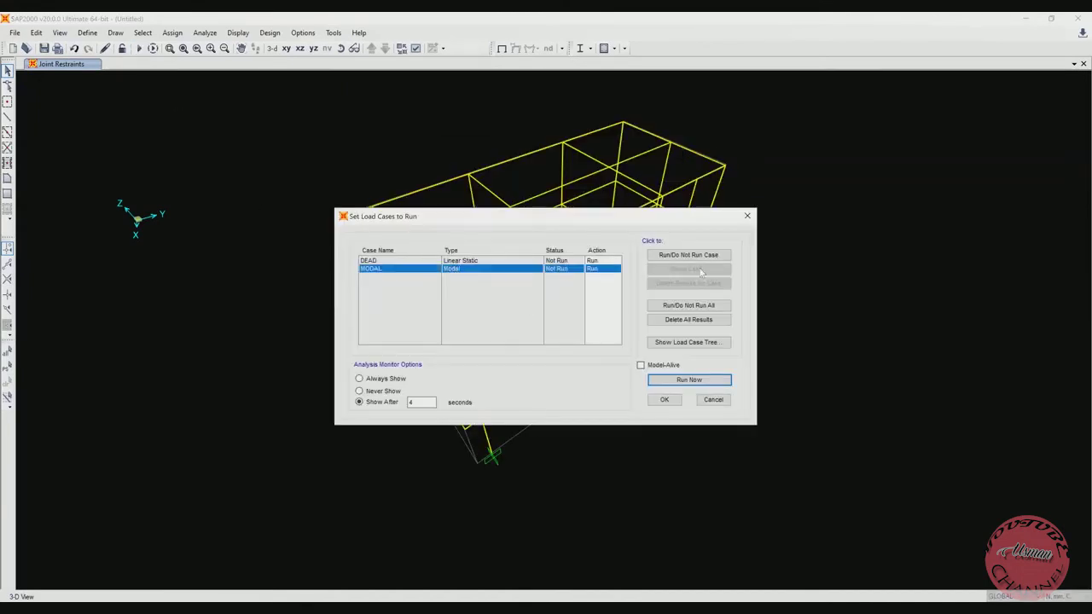
pyautogui.click(718, 257)
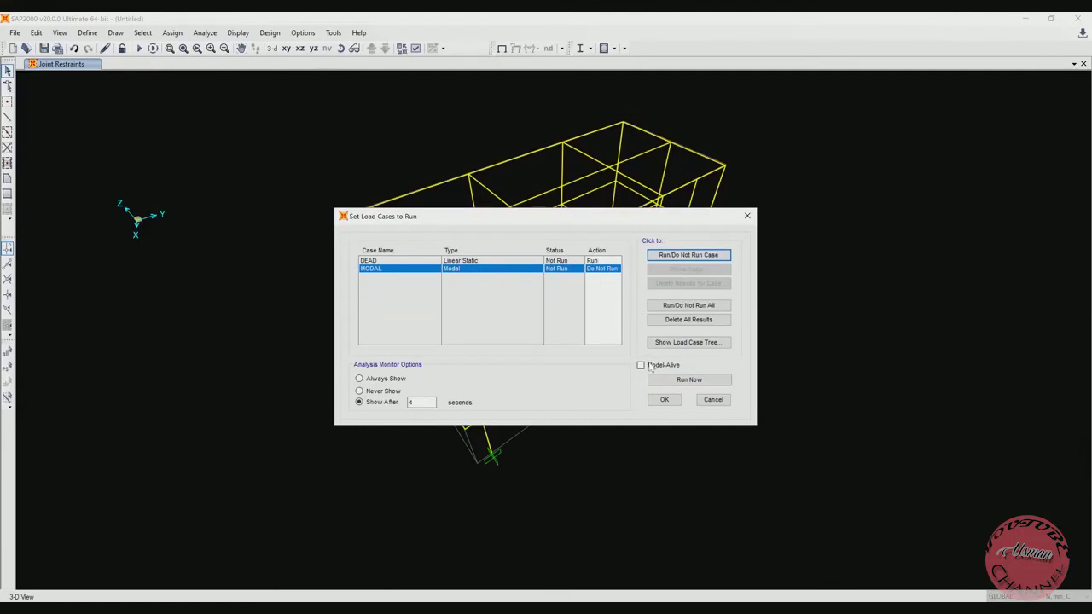
pyautogui.click(689, 379)
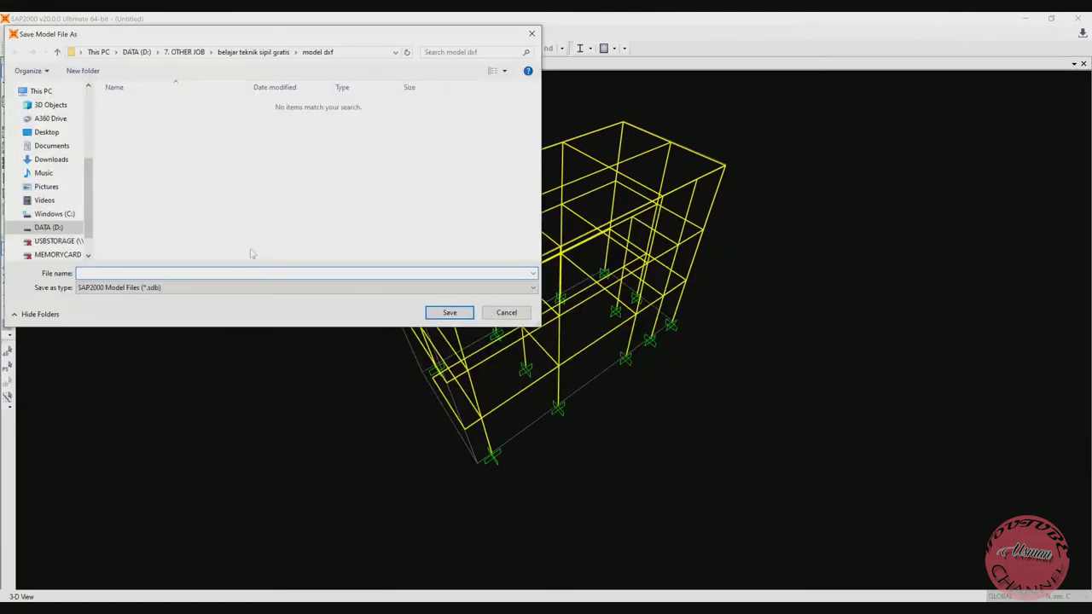
# Step: Create a folder named "model sap2000" inside "belajar teknik sipil gratis" and save the model there as "test 6"
pyautogui.click(263, 52)
pyautogui.click(83, 71)
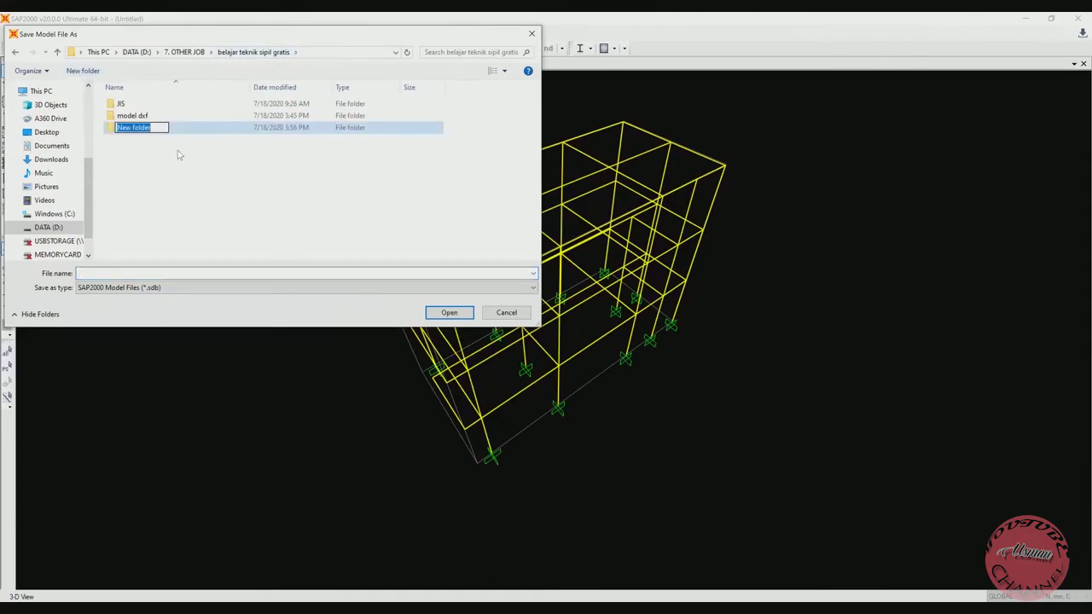
pyautogui.write('model sap2000')
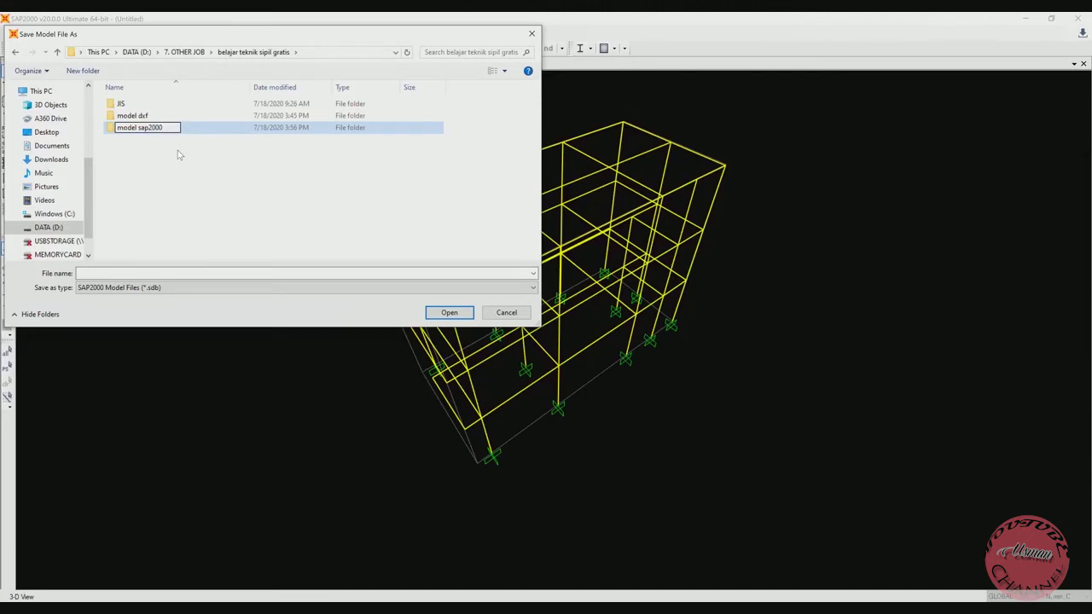
pyautogui.press('Return')
pyautogui.press('Return')
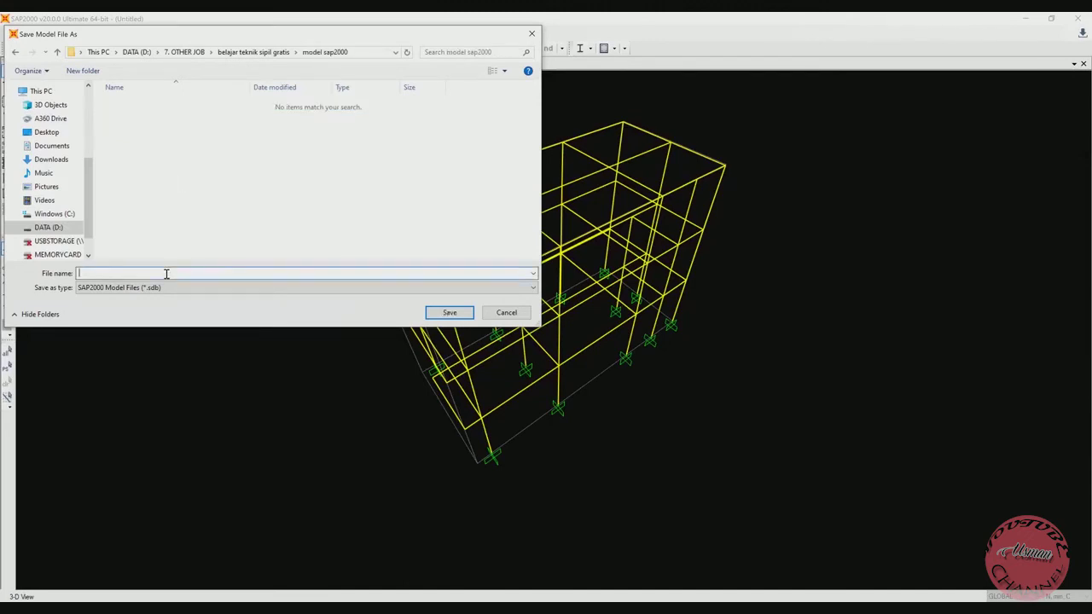
pyautogui.write('test 6')
pyautogui.click(449, 312)
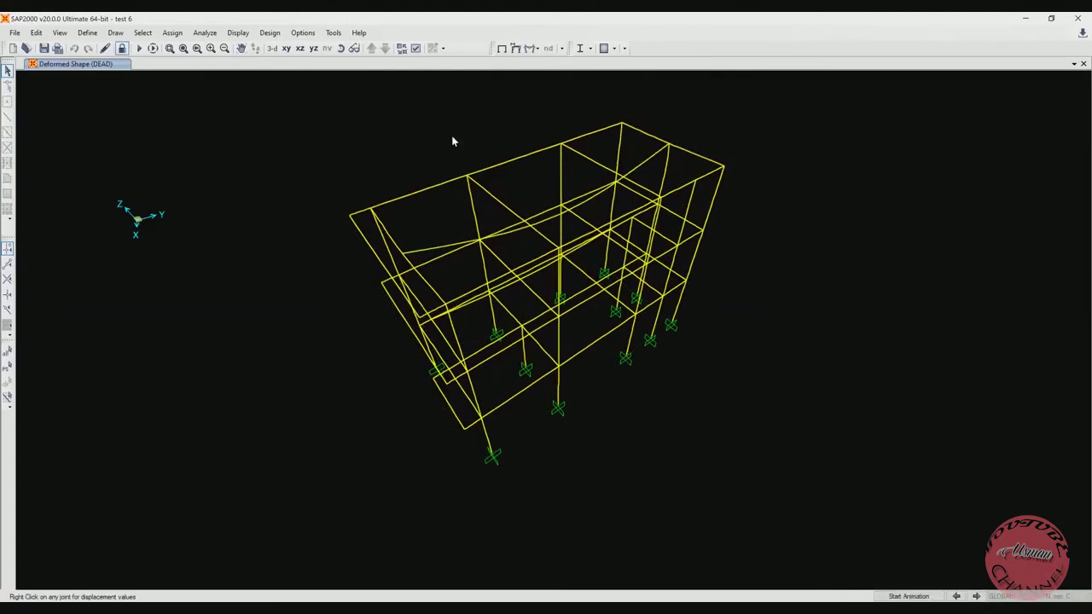
# Step: Animate the DEAD deformed shape in the default 3-D view and unlock the model
pyautogui.click(272, 48)
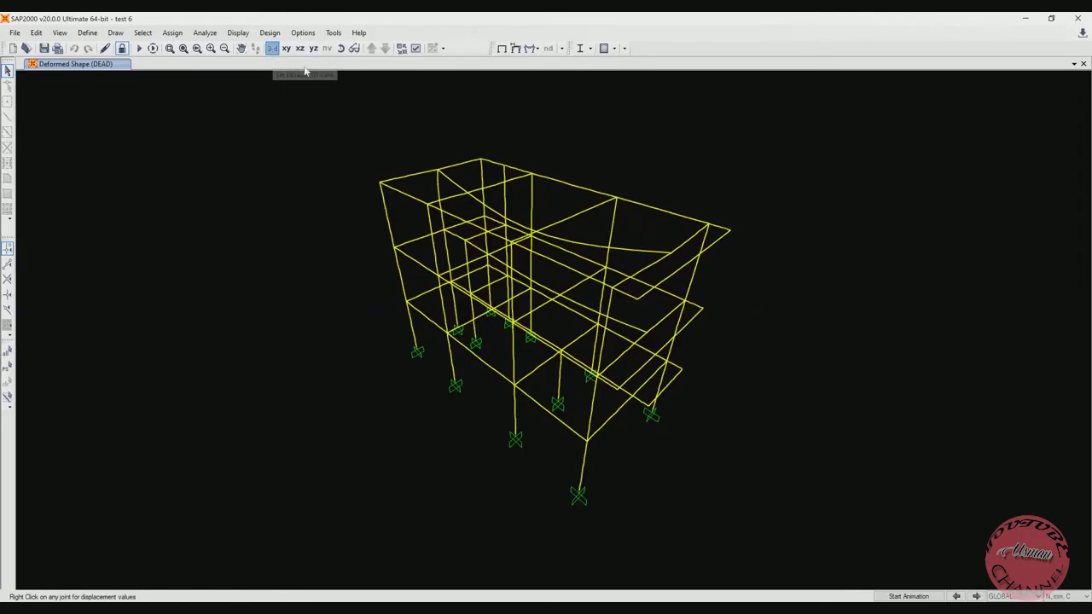
pyautogui.click(907, 595)
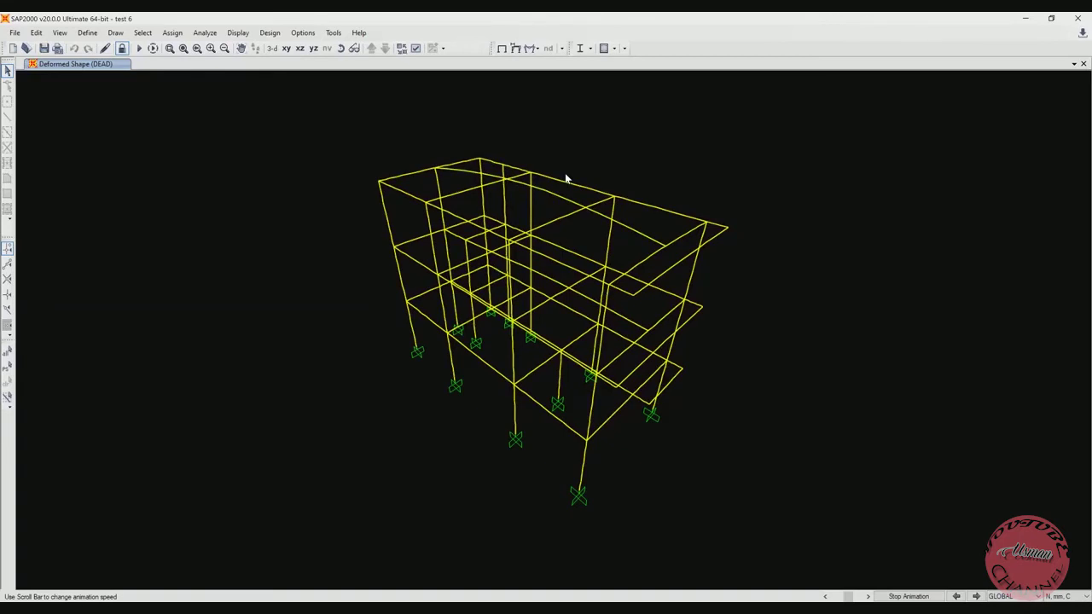
pyautogui.click(128, 51)
pyautogui.click(563, 353)
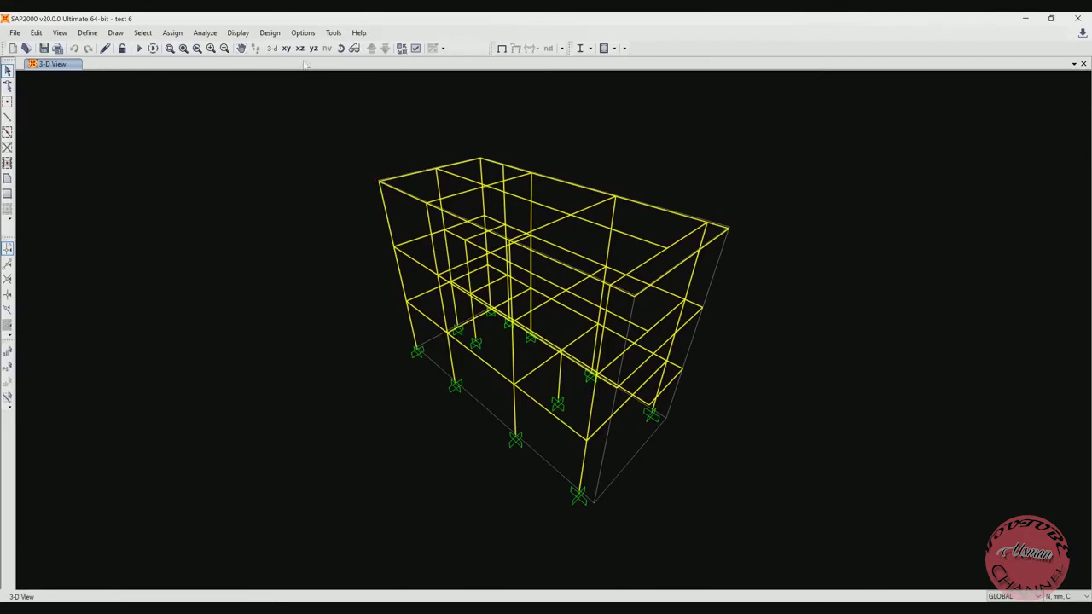
# Step: Select all joints and frames below the roof level and remove them from the view
pyautogui.click(340, 48)
pyautogui.moveTo(546, 375)
pyautogui.mouseDown()
pyautogui.moveTo(585, 389)
pyautogui.moveTo(597, 346)
pyautogui.moveTo(645, 349)
pyautogui.moveTo(751, 427)
pyautogui.mouseUp()
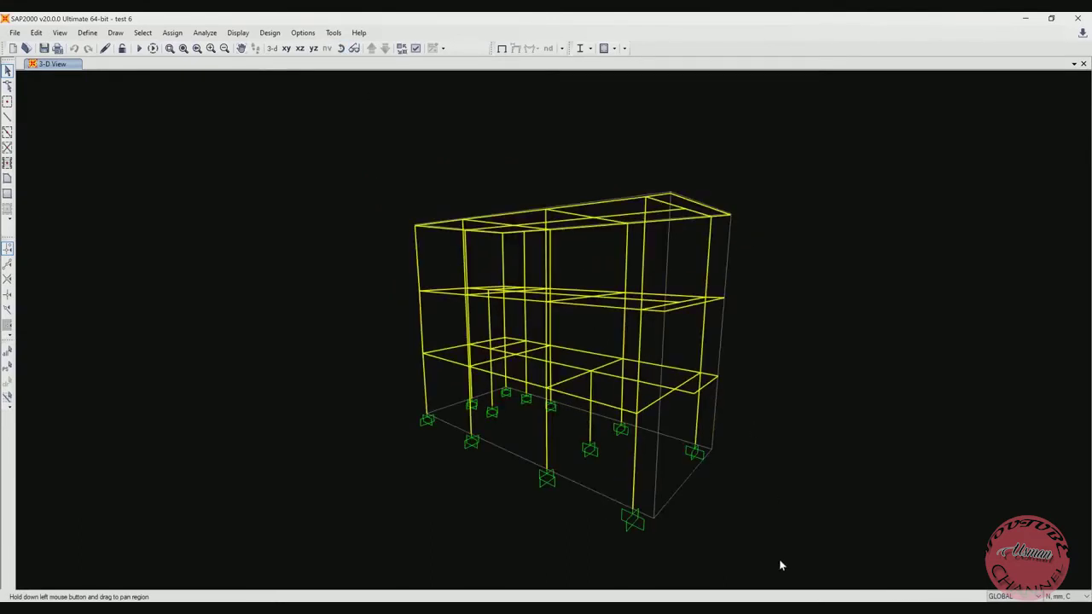
pyautogui.moveTo(307, 269); pyautogui.dragTo(307, 270)
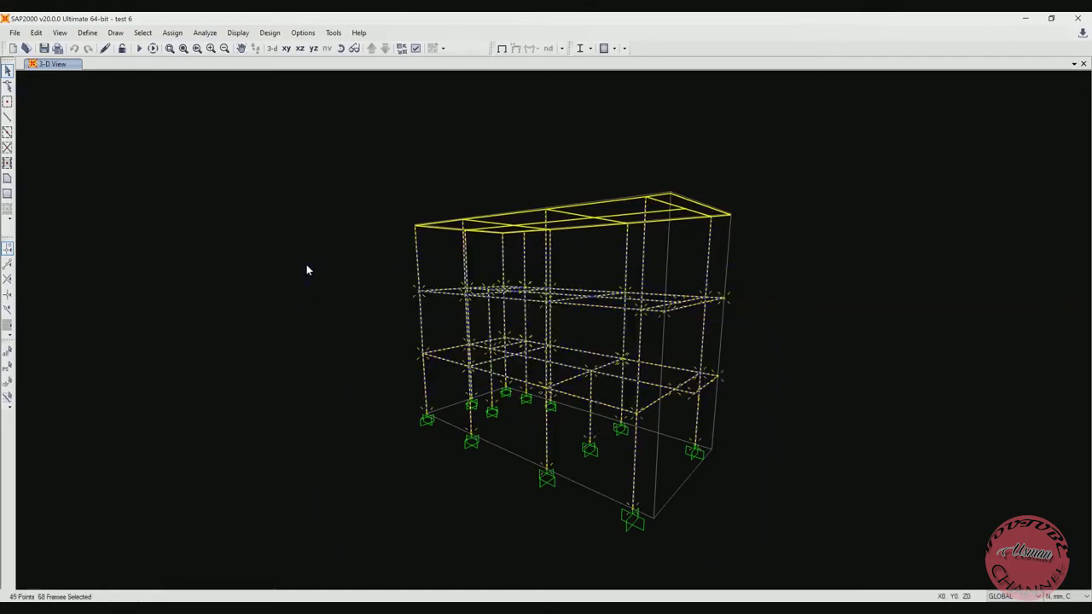
pyautogui.rightClick(324, 207)
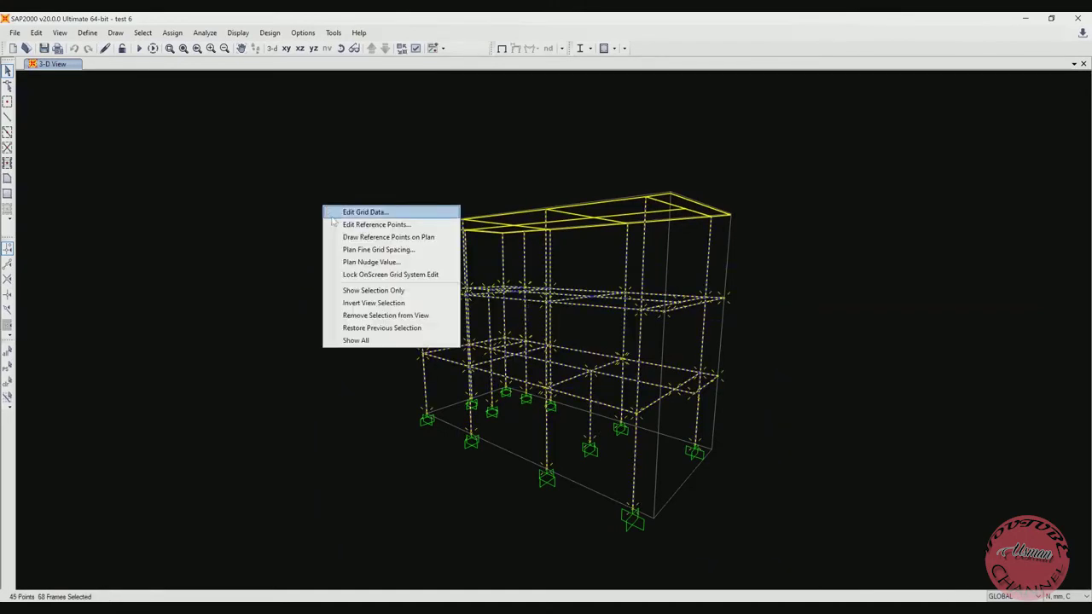
pyautogui.click(369, 315)
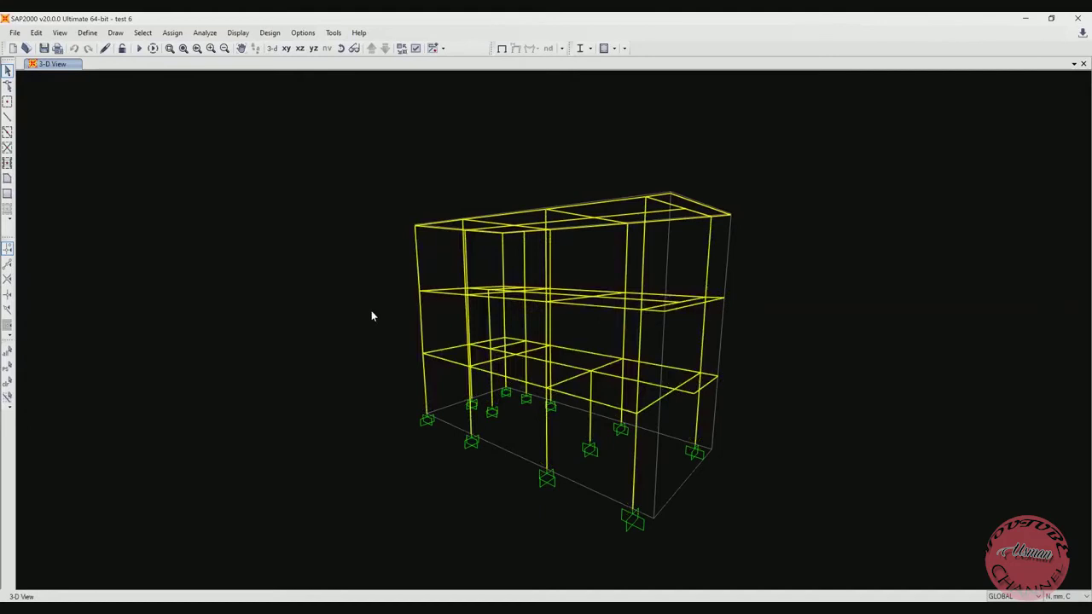
# Step: Divide the long interior roof beam and the two short beams crossing it by breaking them at intersections with the selected frames
pyautogui.click(340, 48)
pyautogui.moveTo(470, 113); pyautogui.dragTo(610, 350)
pyautogui.click(620, 346)
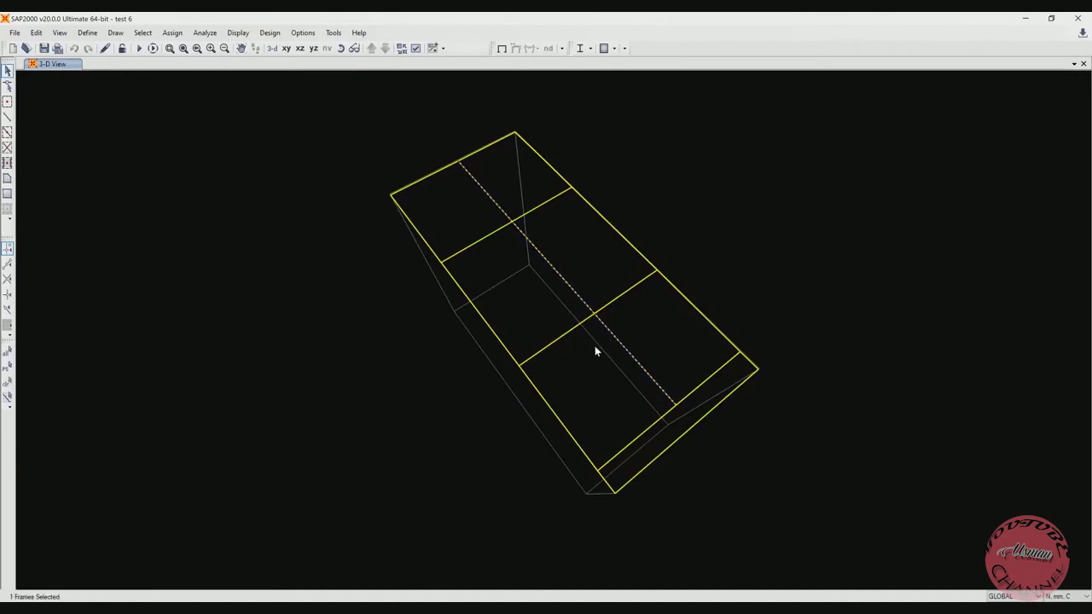
pyautogui.click(596, 312)
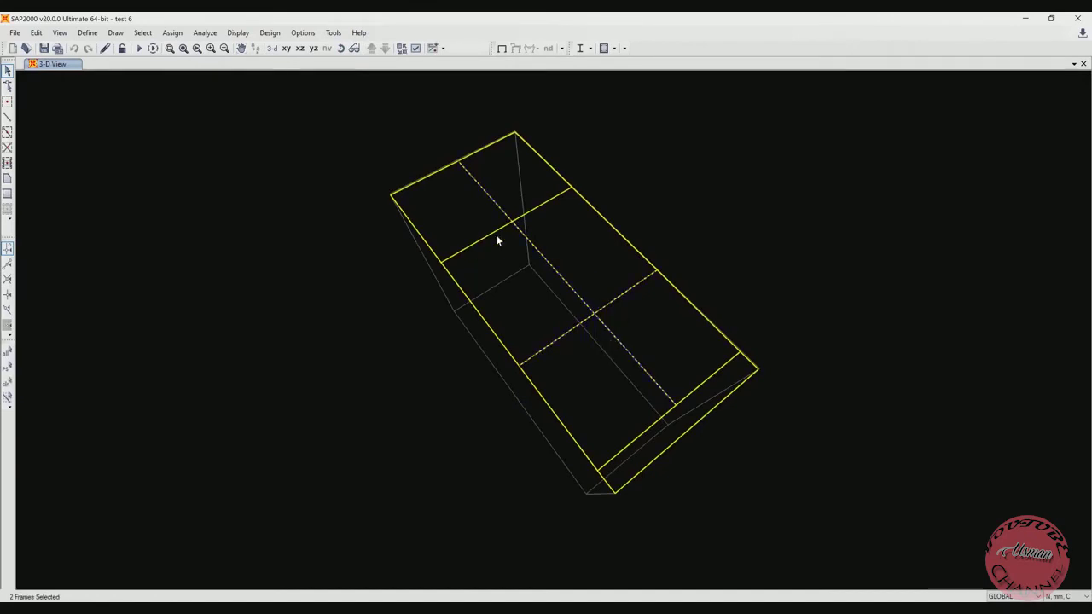
pyautogui.click(494, 192)
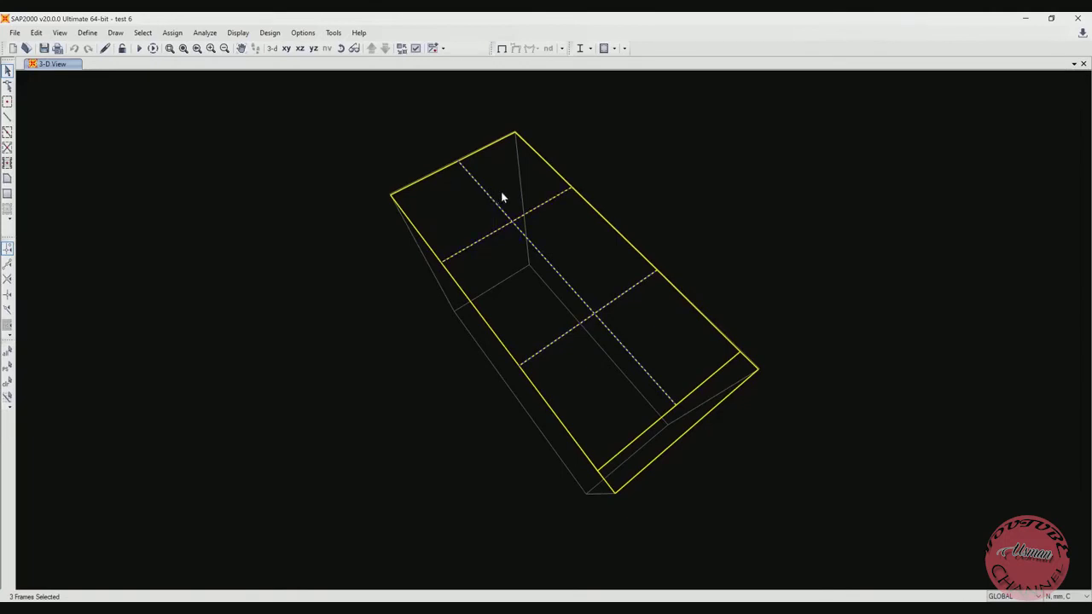
pyautogui.click(36, 32)
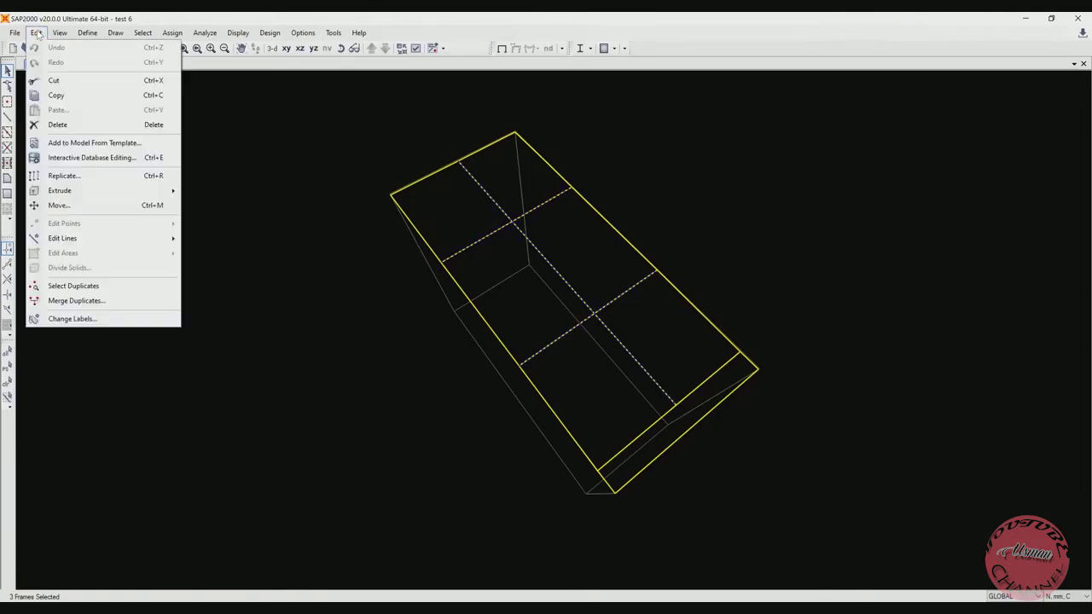
pyautogui.moveTo(162, 238)
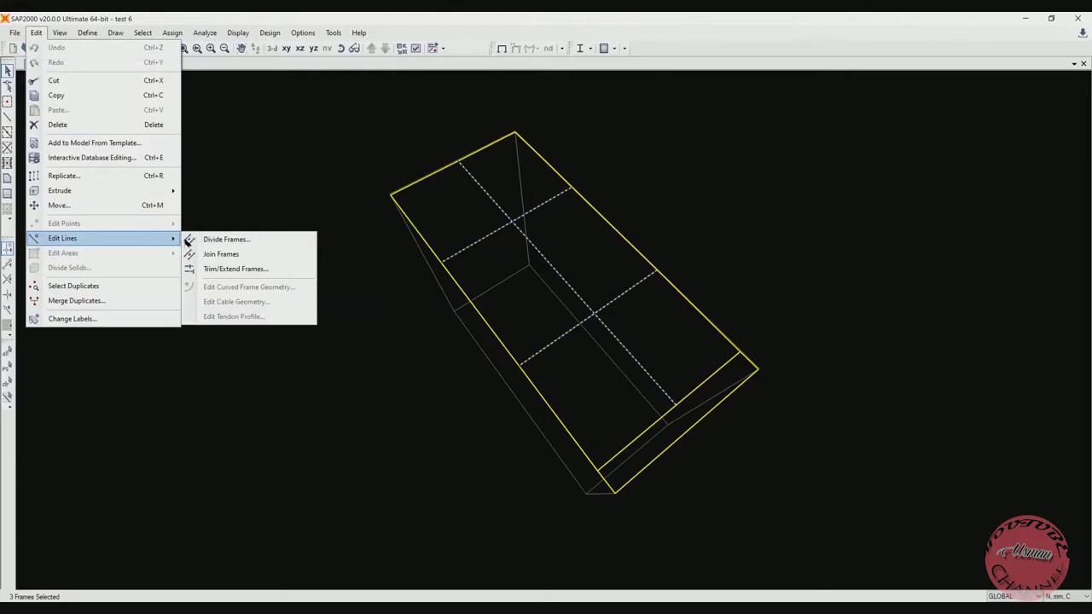
pyautogui.click(224, 240)
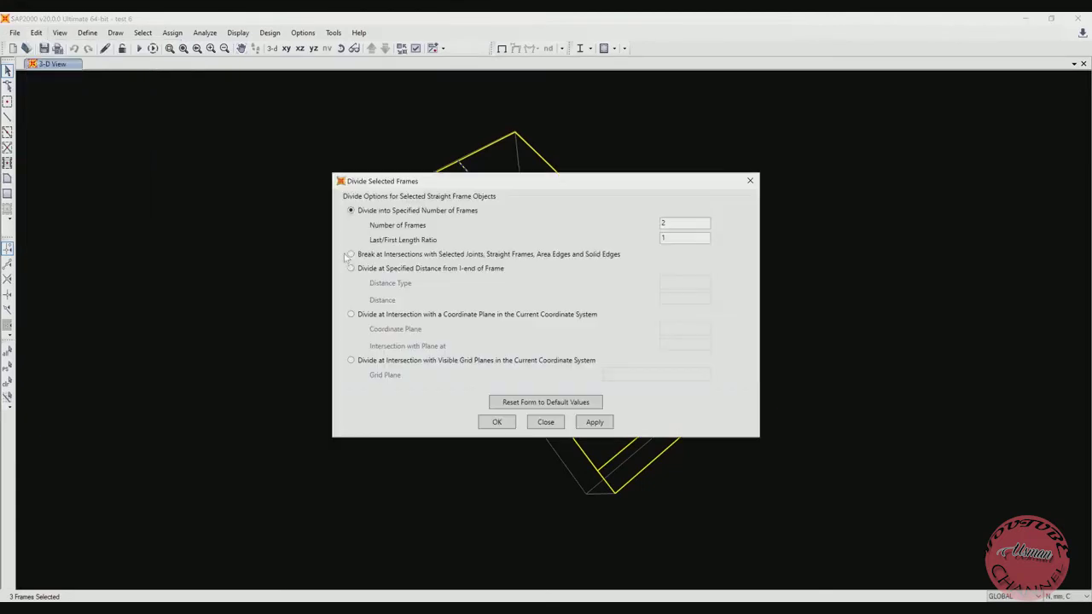
pyautogui.click(350, 254)
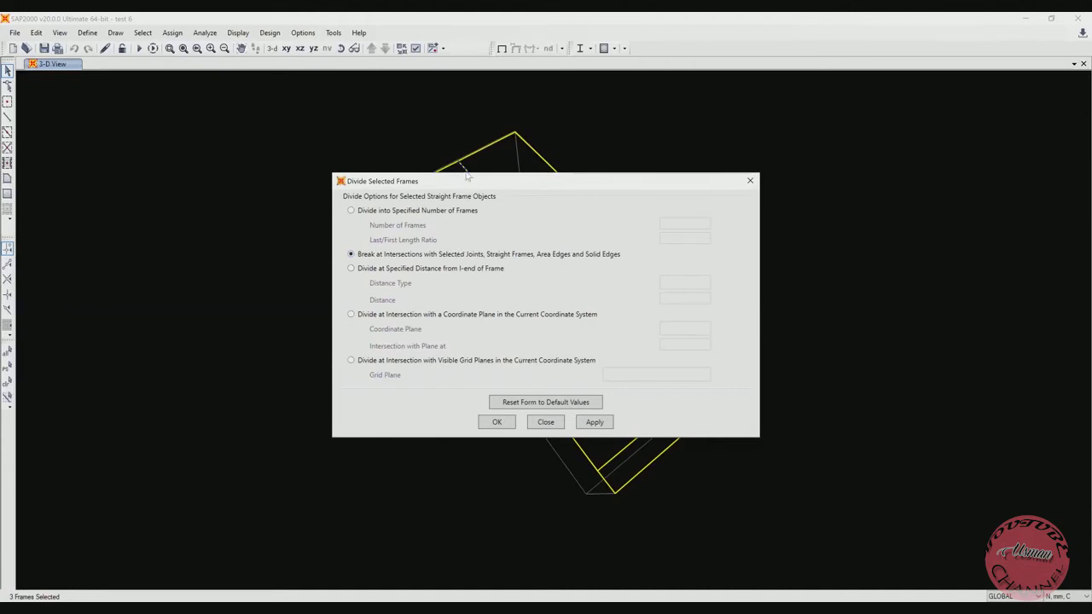
pyautogui.moveTo(466, 188); pyautogui.dragTo(234, 232)
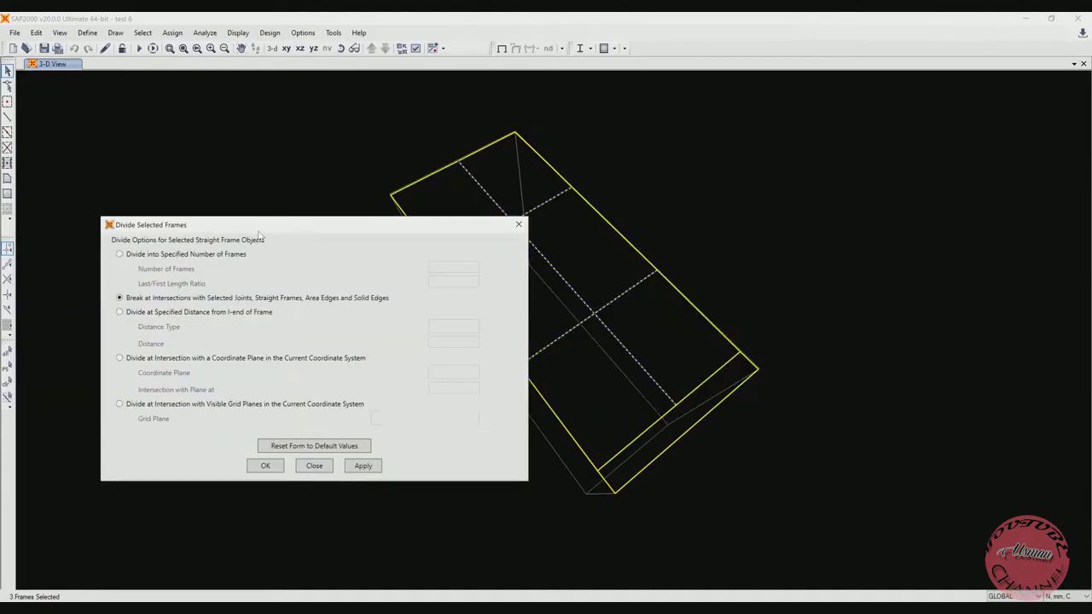
pyautogui.click(265, 466)
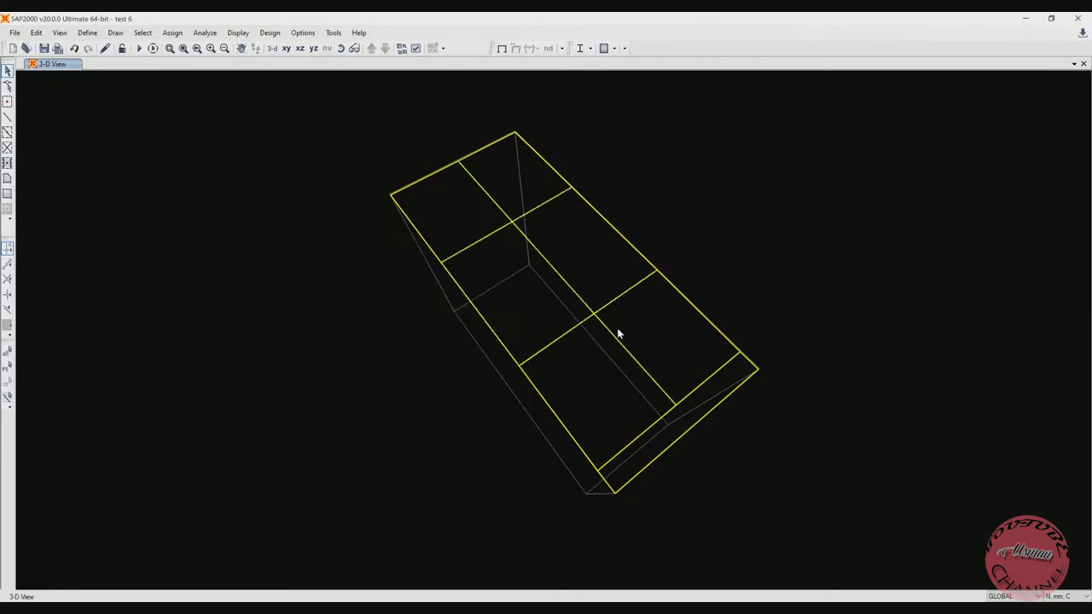
# Step: Select individual segments of the crossing interior roof beams to check where they are divided, and clear the selection
pyautogui.click(613, 337)
pyautogui.click(609, 323)
pyautogui.click(596, 311)
pyautogui.hotkey('ctrl', 'q')
pyautogui.click(620, 301)
pyautogui.click(585, 319)
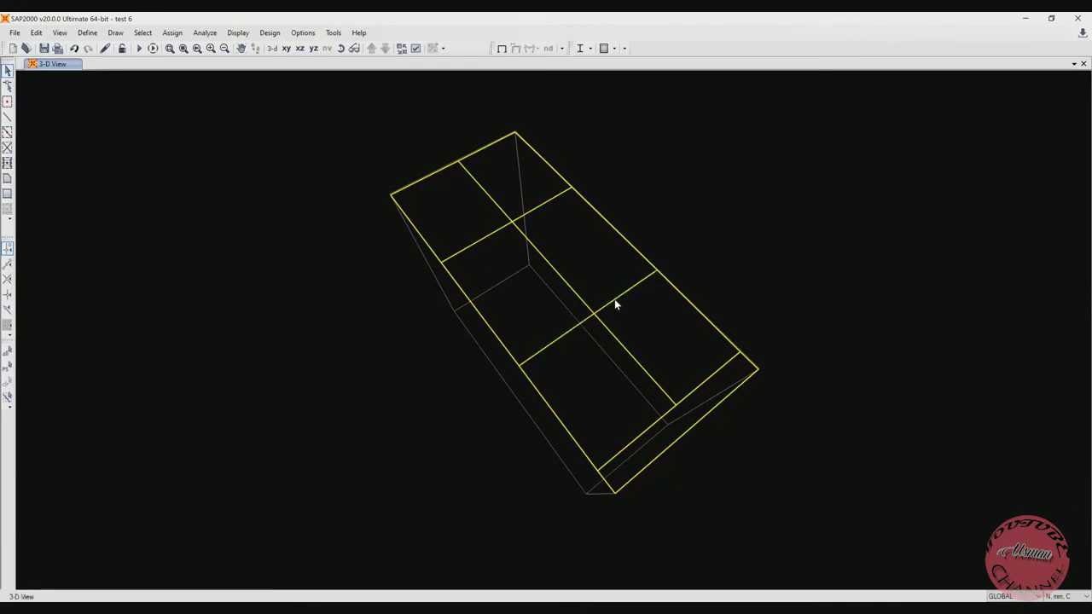
pyautogui.click(583, 322)
pyautogui.click(577, 325)
pyautogui.press('Escape')
pyautogui.click(583, 323)
pyautogui.click(612, 303)
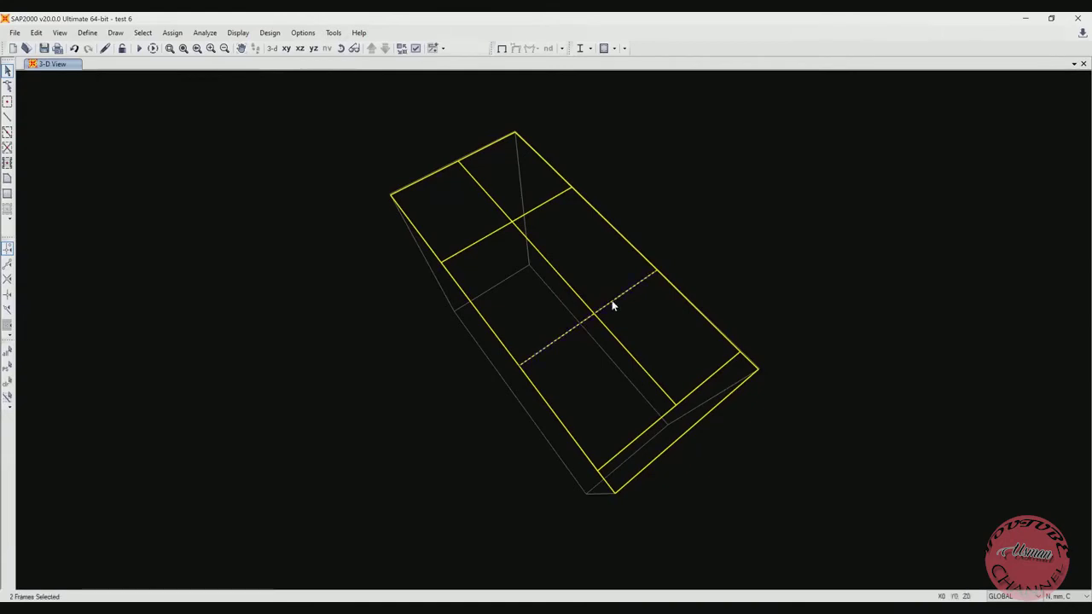
pyautogui.click(699, 387)
pyautogui.hotkey('ctrl', 'q')
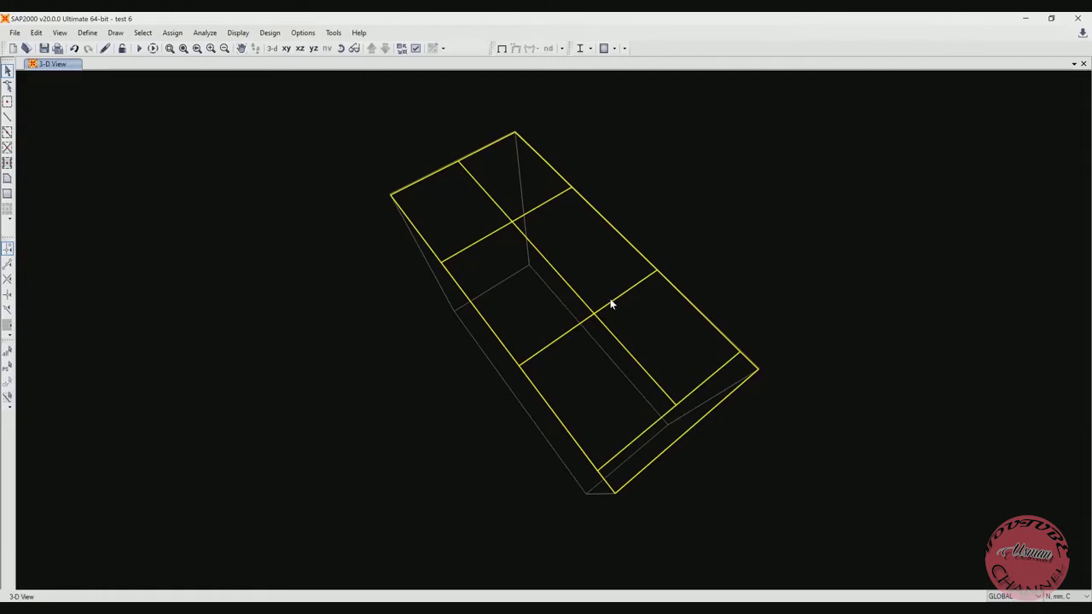
# Step: Join the segments of each of the two short interior roof beams into one continuous frame and check one by selecting it
pyautogui.click(611, 305)
pyautogui.click(574, 331)
pyautogui.click(498, 228)
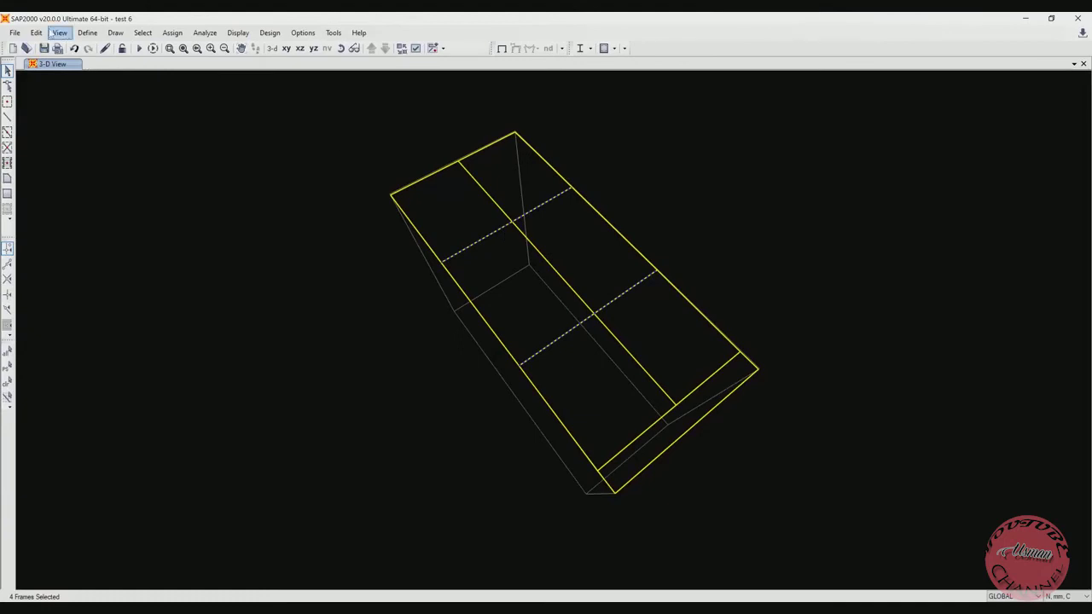
pyautogui.click(36, 33)
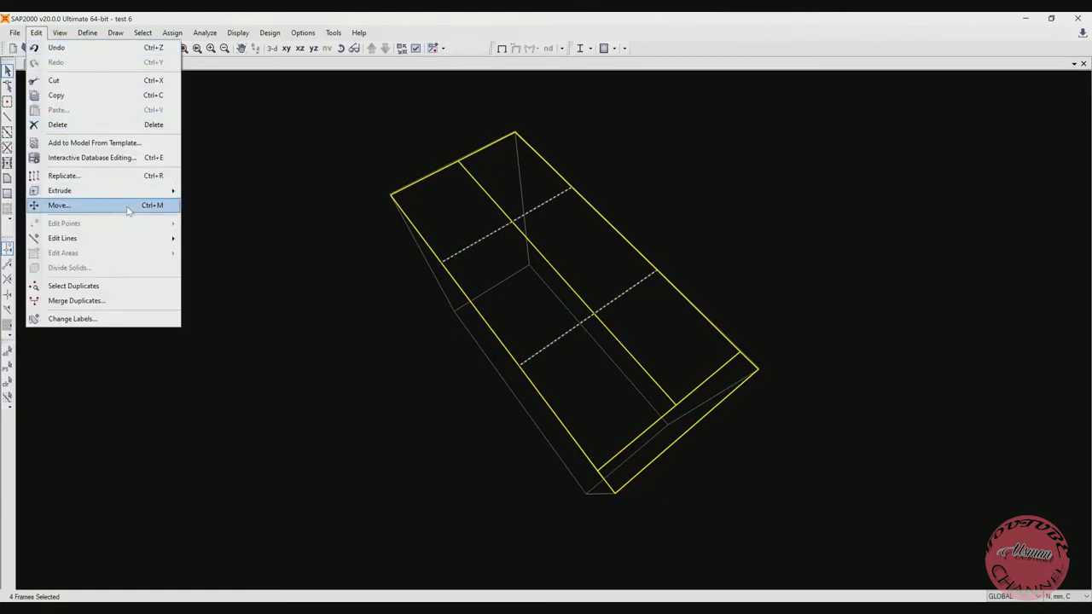
pyautogui.moveTo(141, 242)
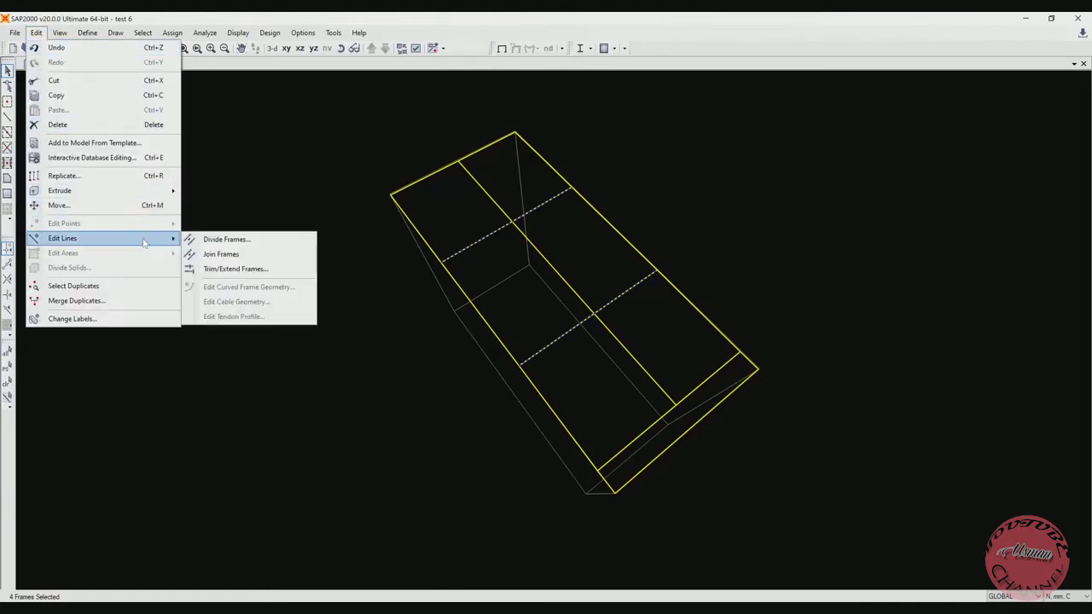
pyautogui.click(221, 254)
pyautogui.click(491, 238)
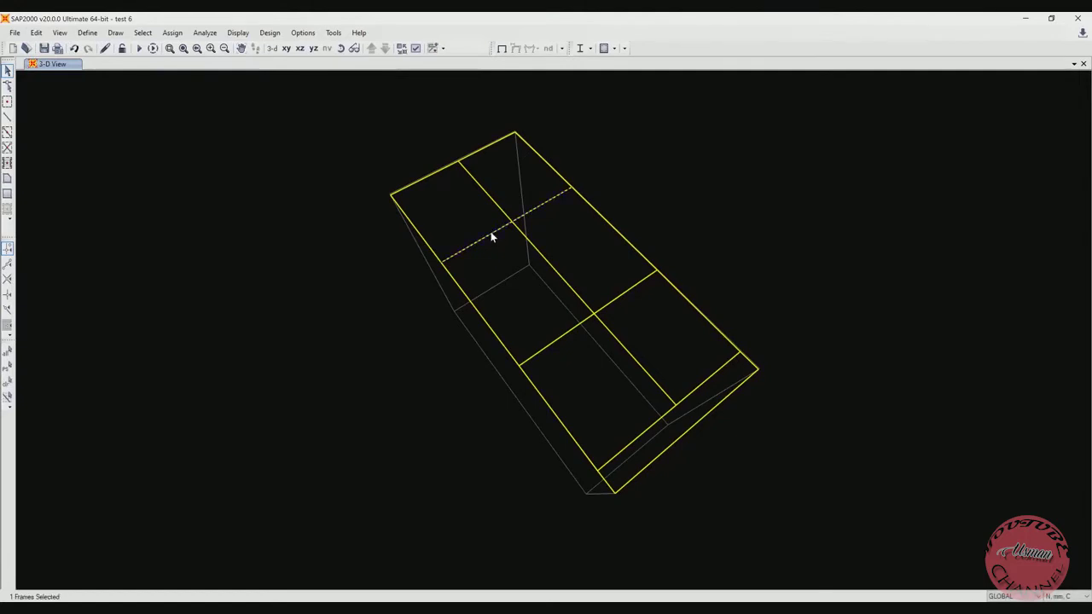
# Step: Deselect the short interior roof beam and bring the whole frame back into the view
pyautogui.click(515, 222)
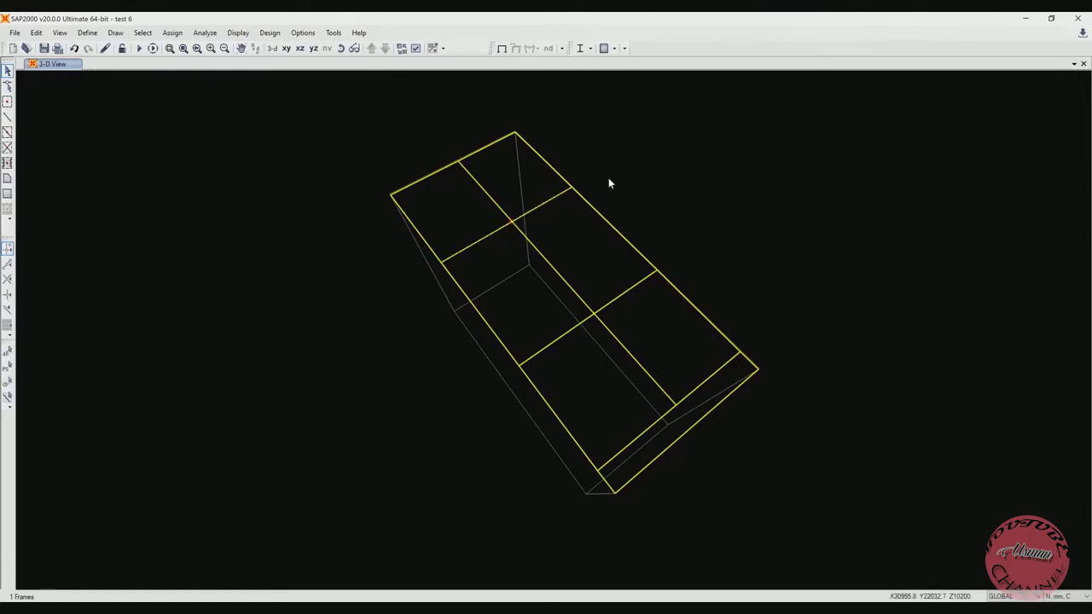
pyautogui.rightClick(719, 122)
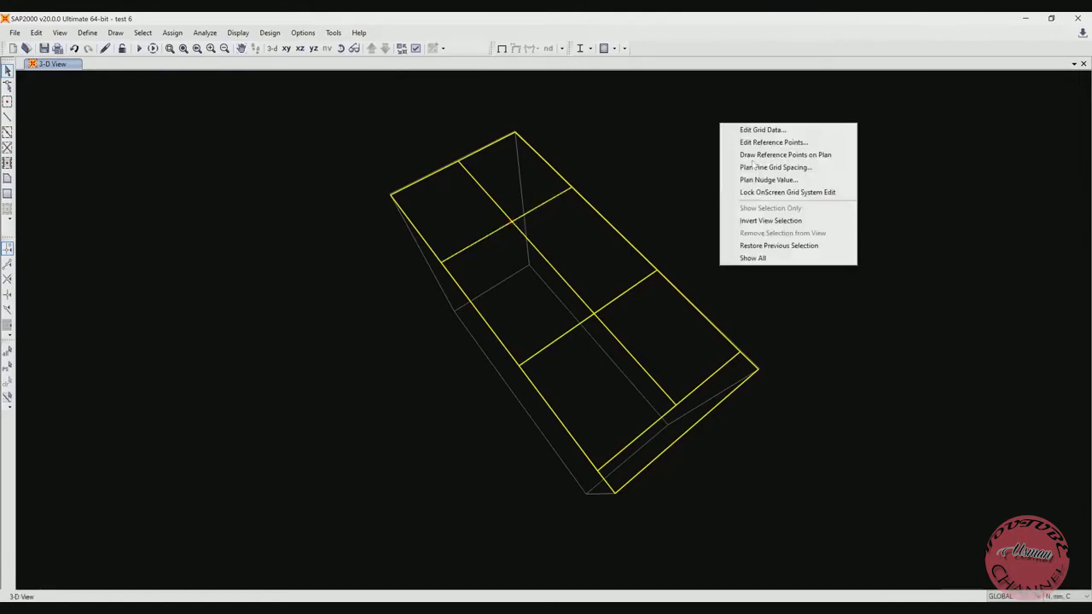
pyautogui.click(786, 258)
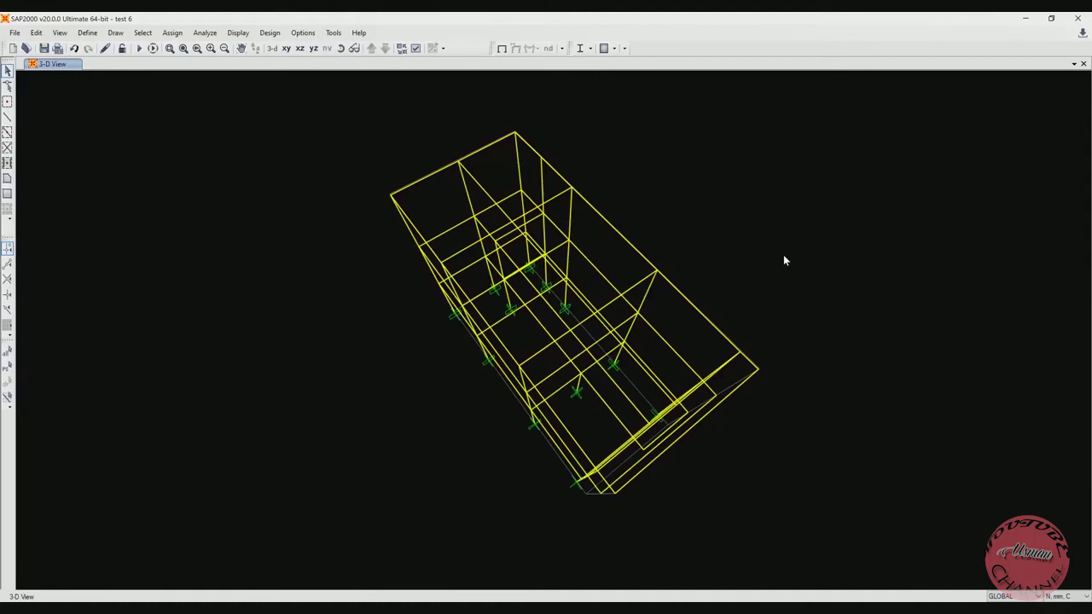
# Step: Run the analysis for the DEAD load case and animate the deformed shape of the whole frame
pyautogui.click(340, 48)
pyautogui.moveTo(826, 281); pyautogui.dragTo(851, 205)
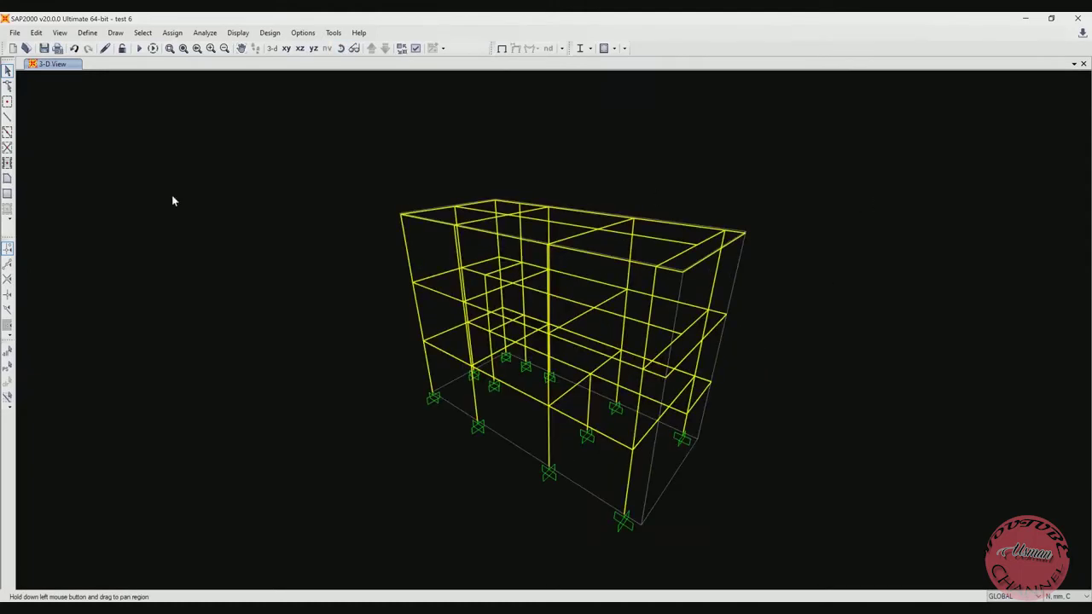
pyautogui.click(139, 48)
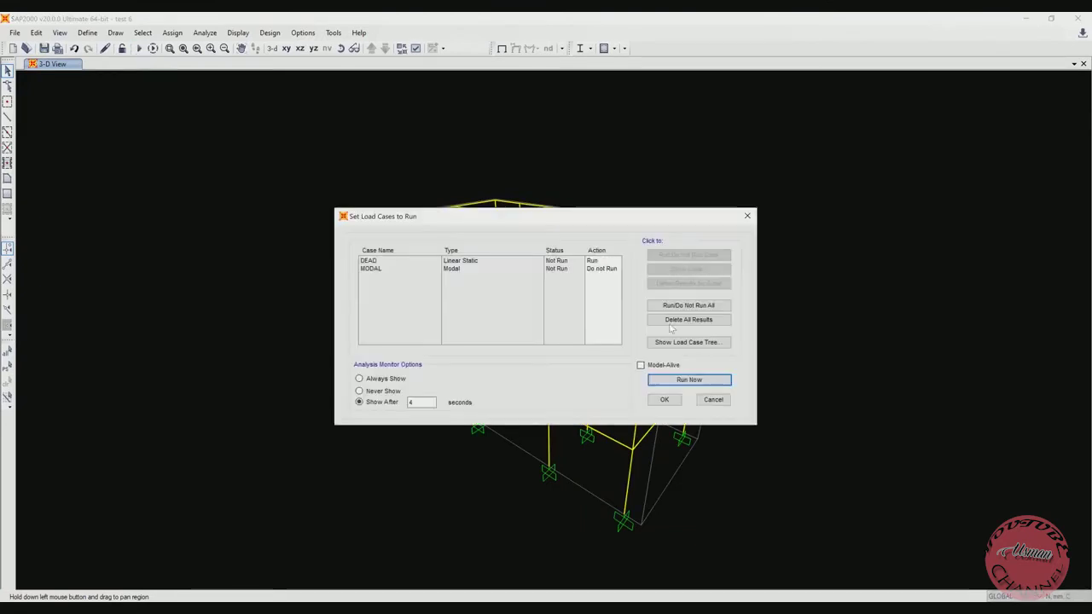
pyautogui.click(689, 379)
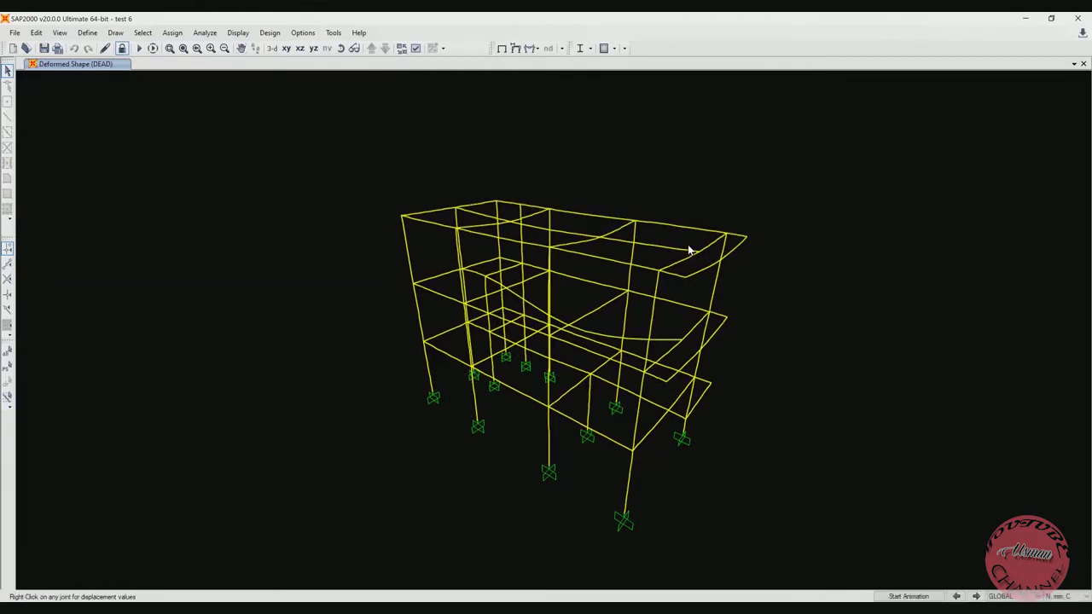
pyautogui.click(909, 597)
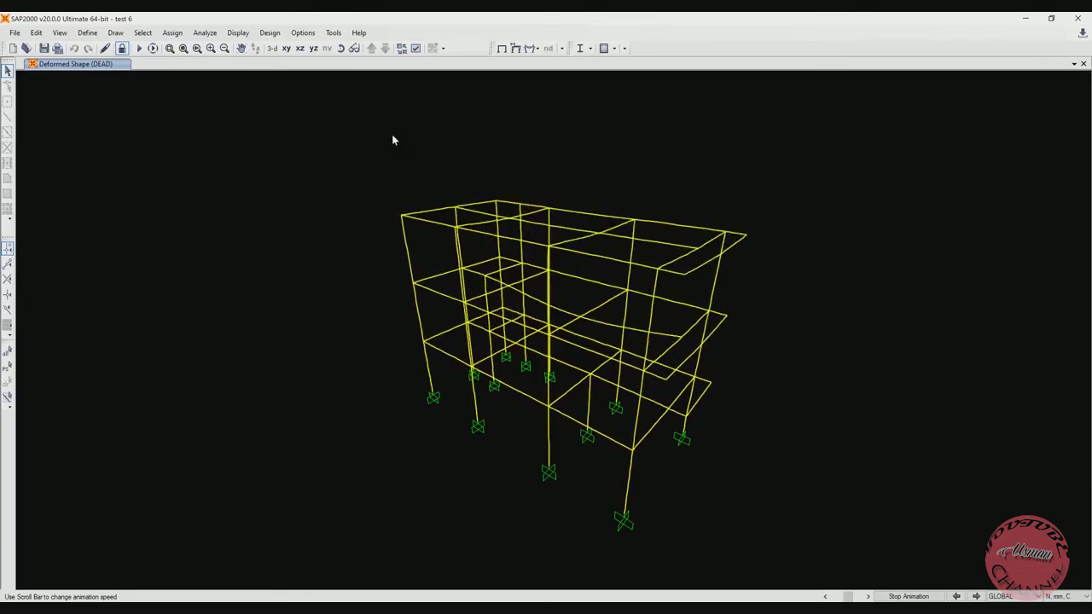
# Step: Unlock the model, deleting its analysis results, and hide everything except the beams of the middle floor level
pyautogui.click(121, 49)
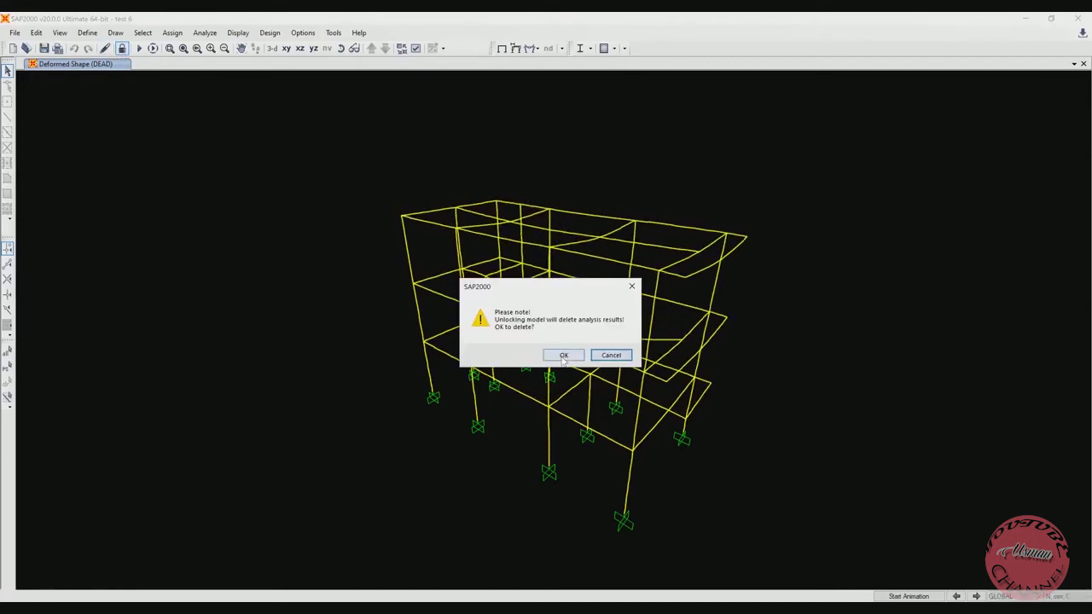
pyautogui.click(564, 362)
pyautogui.click(340, 48)
pyautogui.moveTo(452, 299); pyautogui.dragTo(746, 267)
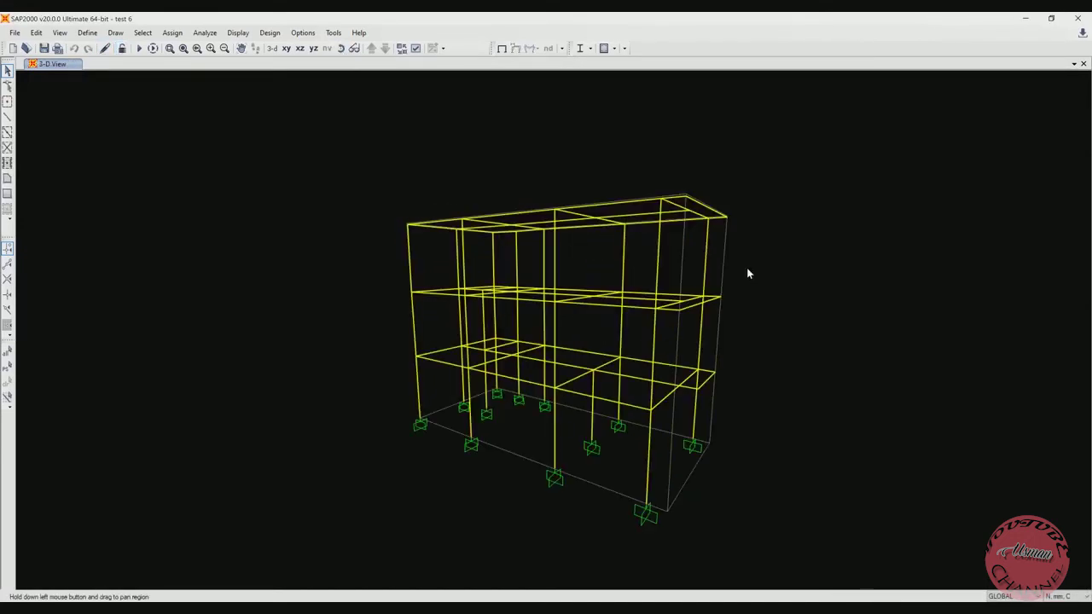
pyautogui.moveTo(309, 147); pyautogui.dragTo(310, 145)
pyautogui.rightClick(324, 137)
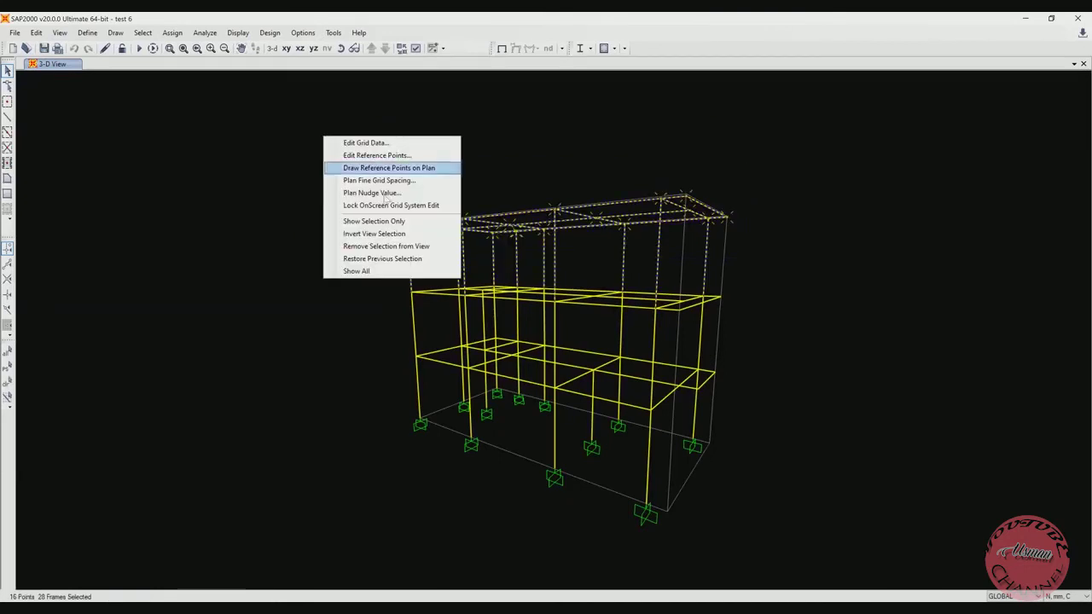
pyautogui.click(410, 246)
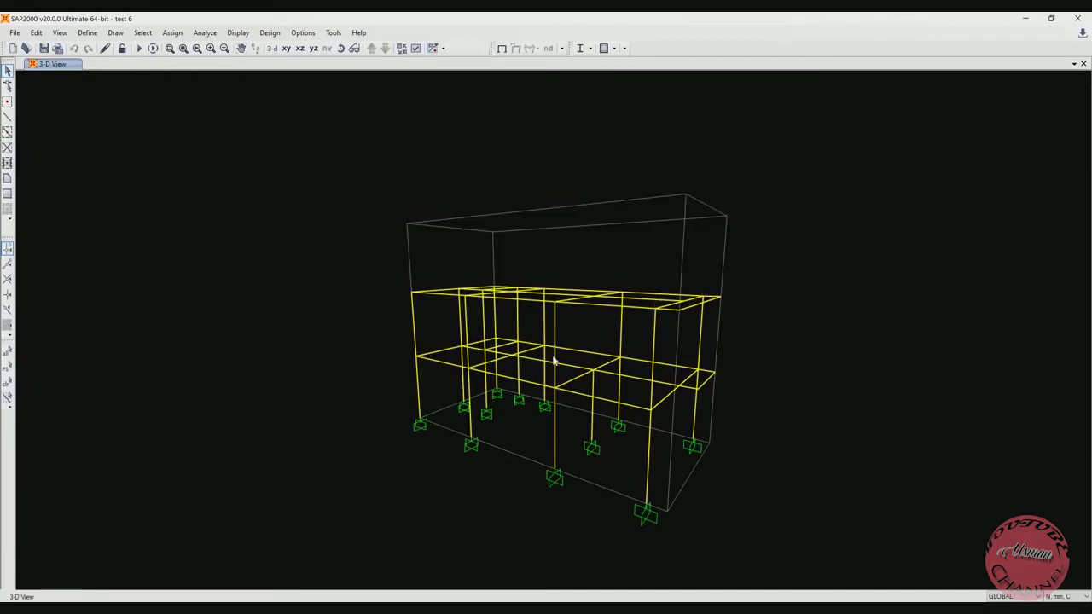
pyautogui.moveTo(751, 547); pyautogui.dragTo(334, 317)
pyautogui.rightClick(335, 317)
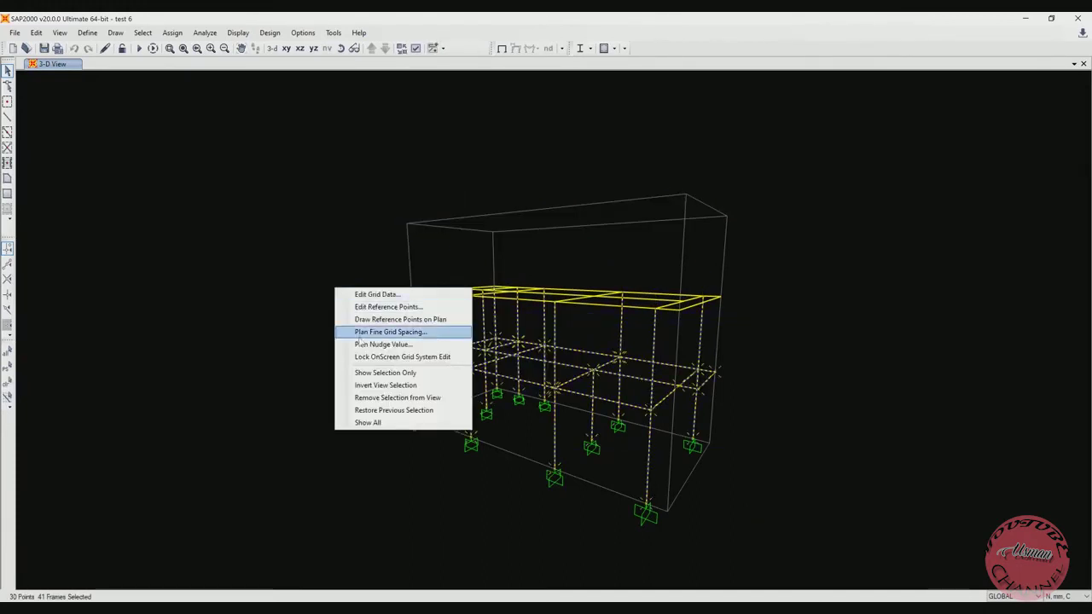
pyautogui.click(376, 398)
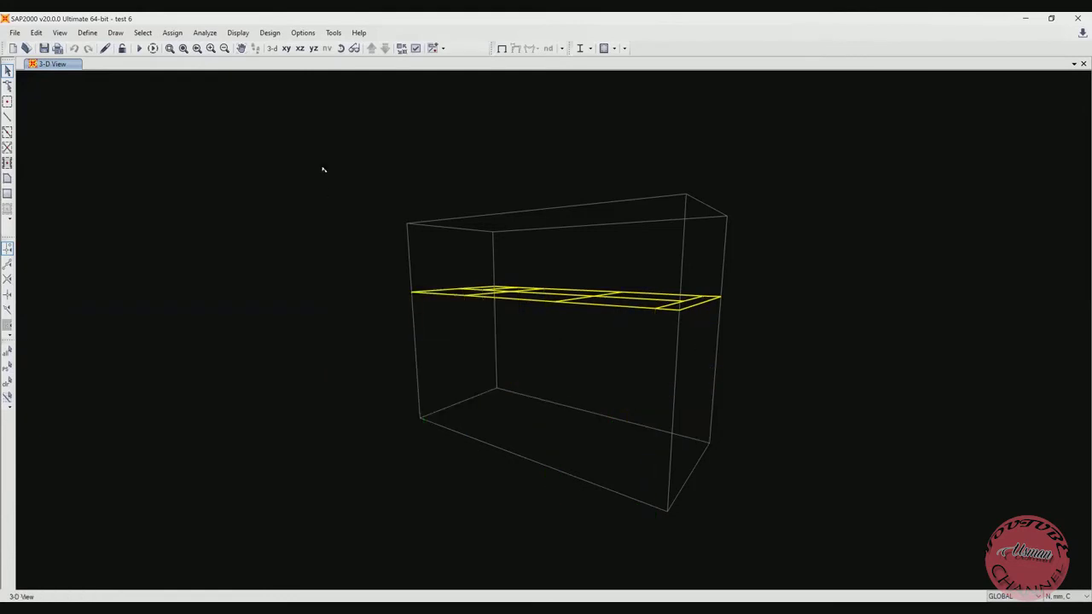
# Step: Divide the middle level's long interior beam and the two full-width beams crossing it by breaking them at intersections with the selected frames
pyautogui.click(340, 49)
pyautogui.moveTo(598, 290); pyautogui.dragTo(633, 392)
pyautogui.scroll(4, 590, 345)
pyautogui.click(591, 340)
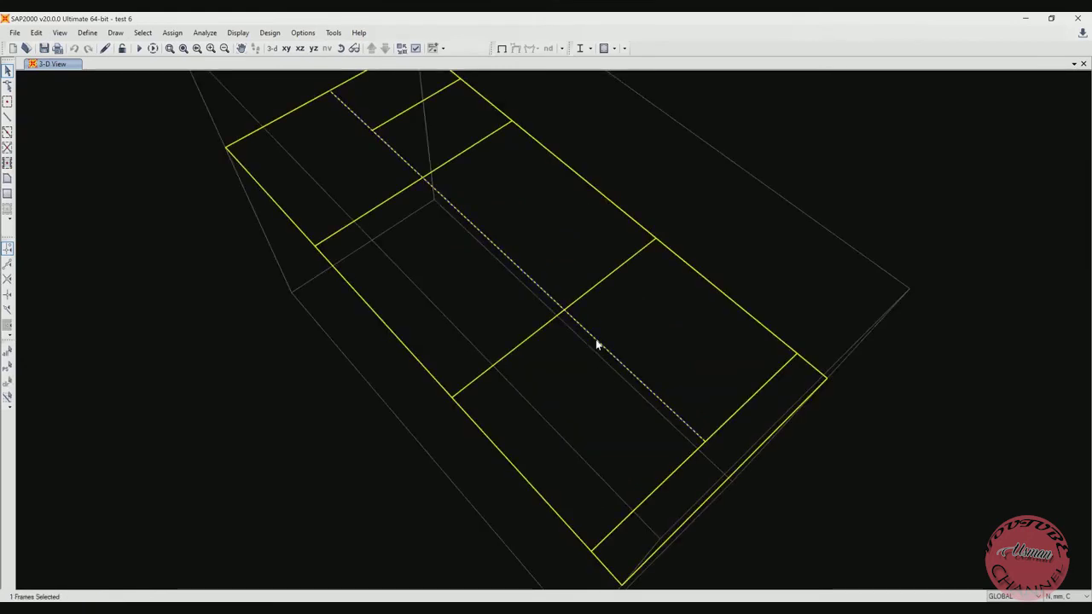
pyautogui.moveTo(575, 340); pyautogui.dragTo(535, 266)
pyautogui.click(426, 178)
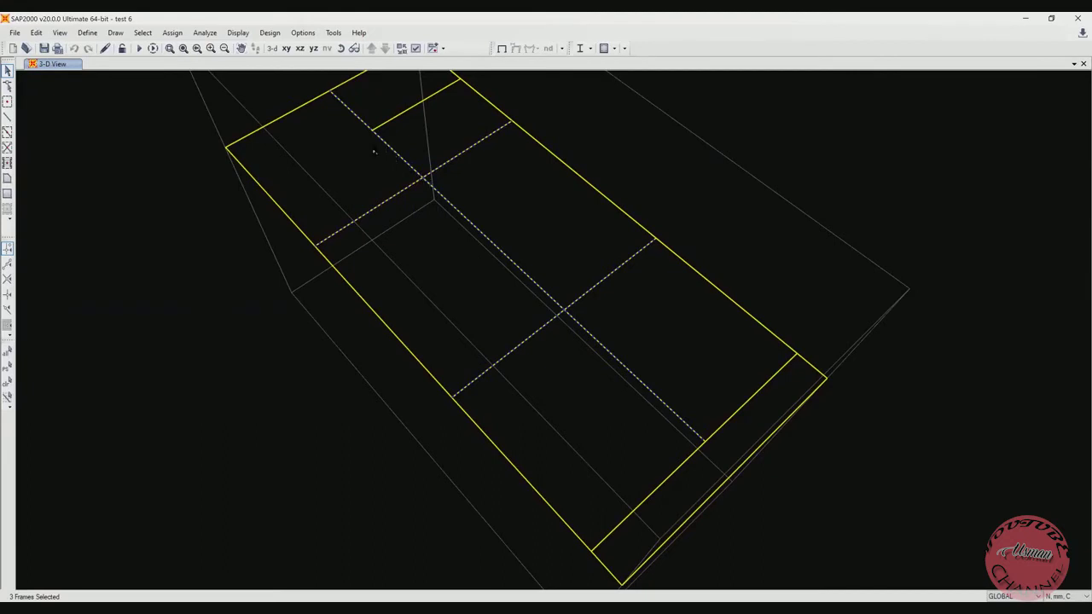
pyautogui.click(36, 32)
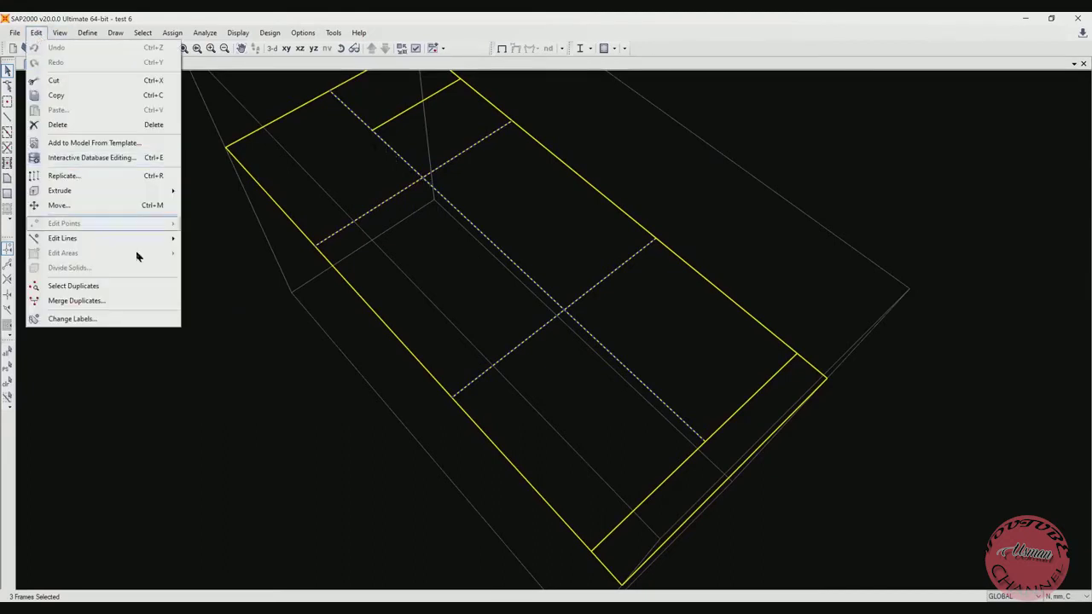
pyautogui.moveTo(153, 237)
pyautogui.click(204, 237)
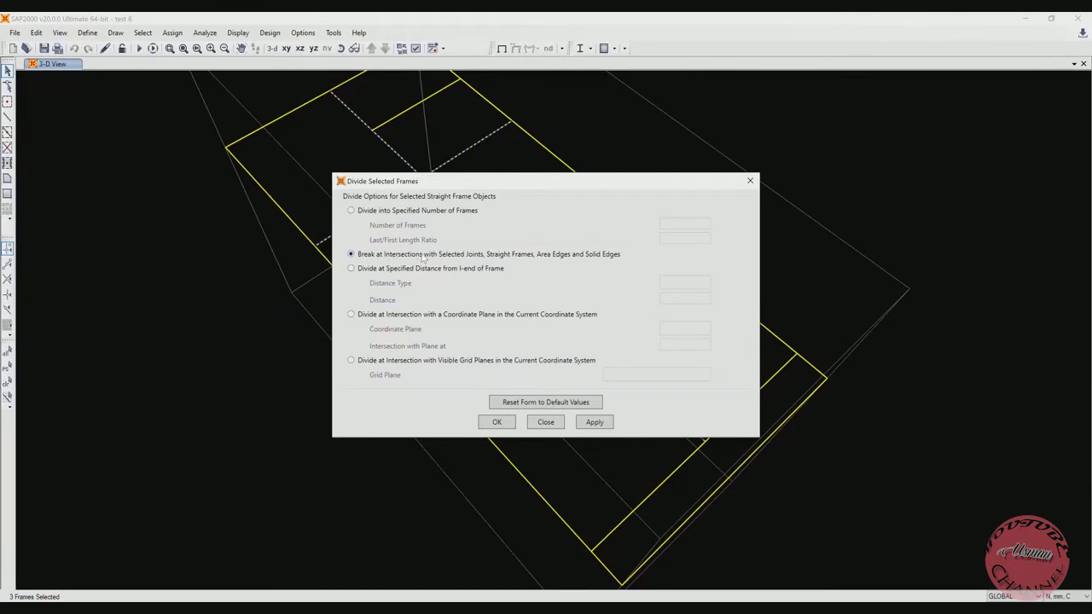
pyautogui.click(507, 422)
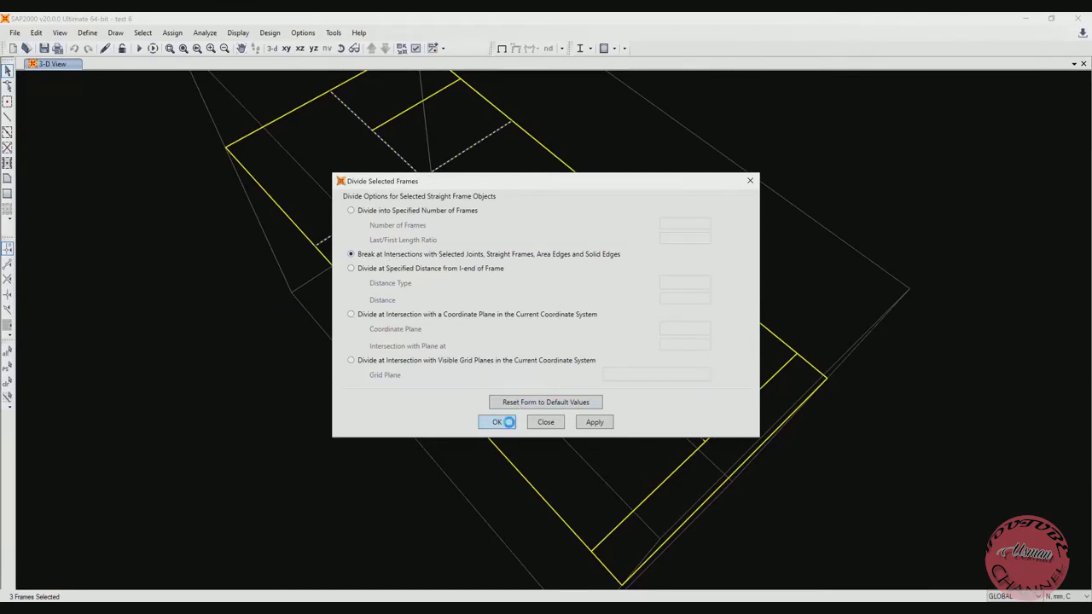
# Step: Select individual segments of the middle level's interior beams to check where they are divided, and clear the selection
pyautogui.click(569, 317)
pyautogui.click(580, 324)
pyautogui.click(580, 301)
pyautogui.click(580, 301)
pyautogui.click(550, 319)
pyautogui.click(550, 320)
pyautogui.click(538, 331)
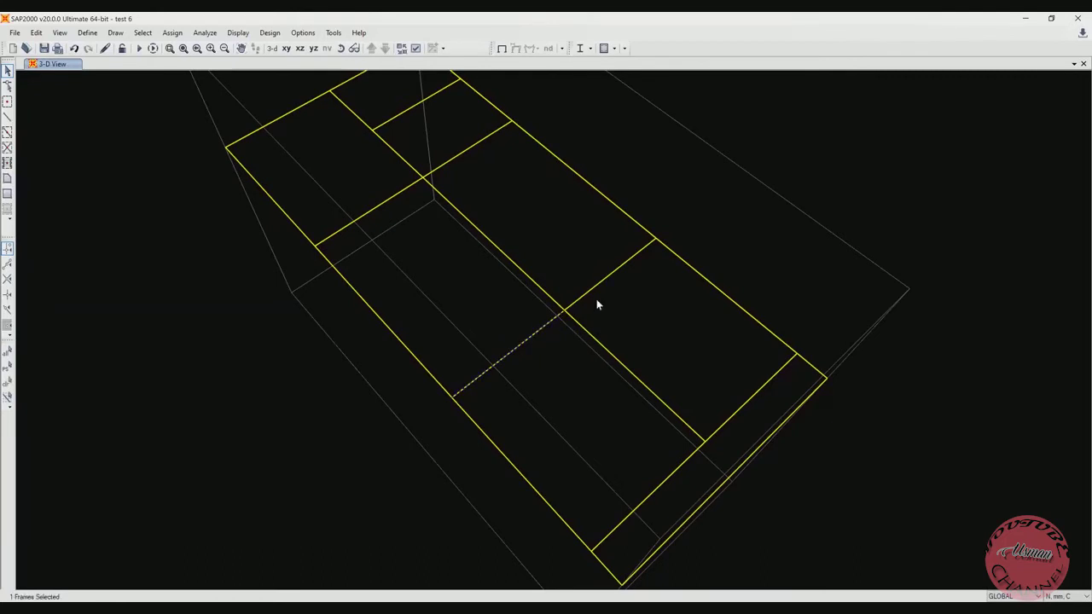
pyautogui.click(396, 196)
pyautogui.click(391, 193)
pyautogui.hotkey('ctrl', 'q')
# Step: Show all parts of the frame again and run the analysis for the DEAD load case
pyautogui.rightClick(143, 119)
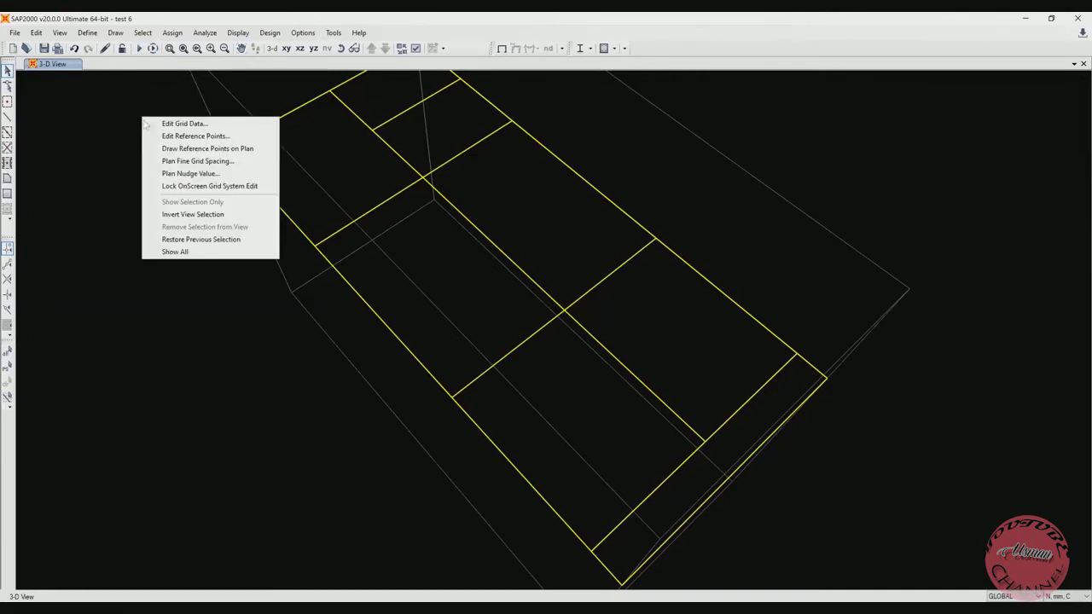
pyautogui.click(178, 252)
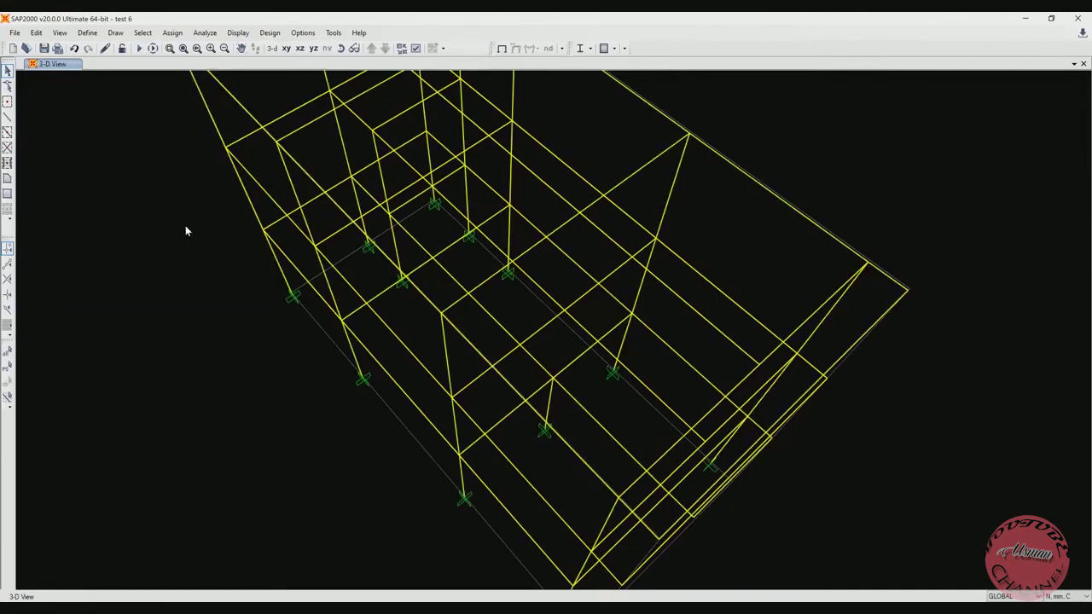
pyautogui.moveTo(218, 202)
pyautogui.mouseDown(button='middle')
pyautogui.moveTo(276, 242)
pyautogui.moveTo(304, 198)
pyautogui.moveTo(283, 143)
pyautogui.mouseUp(button='middle')
pyautogui.click(341, 48)
pyautogui.moveTo(242, 254)
pyautogui.mouseDown()
pyautogui.moveTo(253, 219)
pyautogui.moveTo(244, 233)
pyautogui.mouseUp()
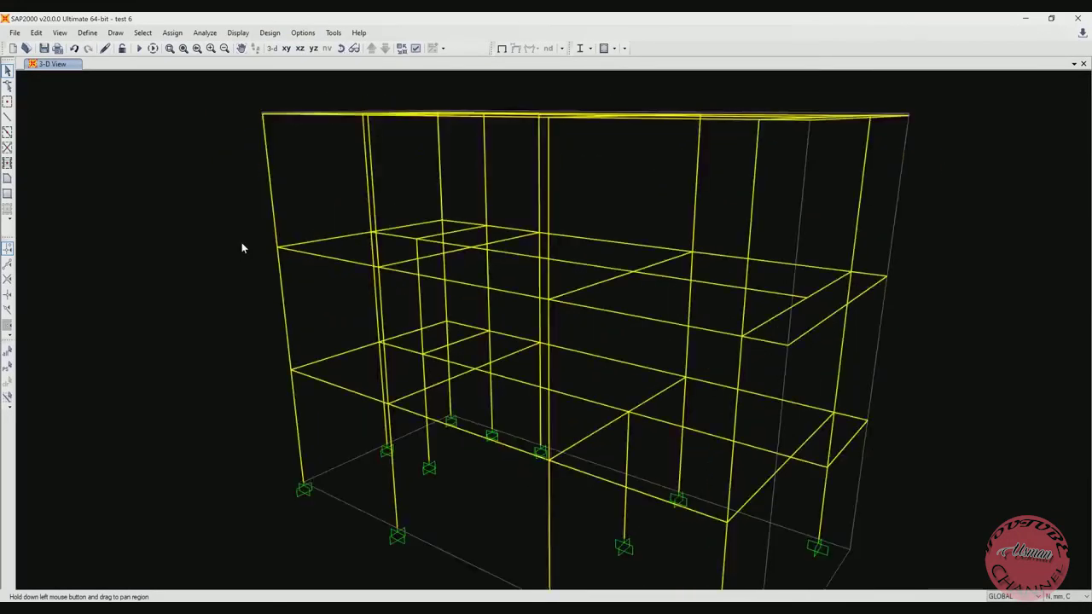
pyautogui.scroll(-3, 256, 236)
pyautogui.click(139, 49)
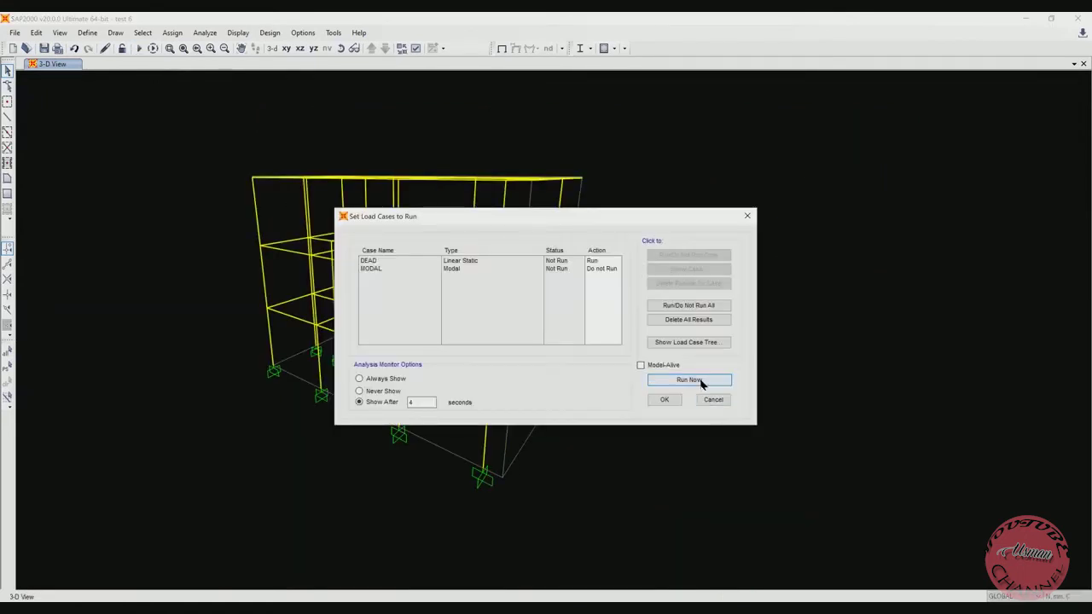
pyautogui.click(688, 380)
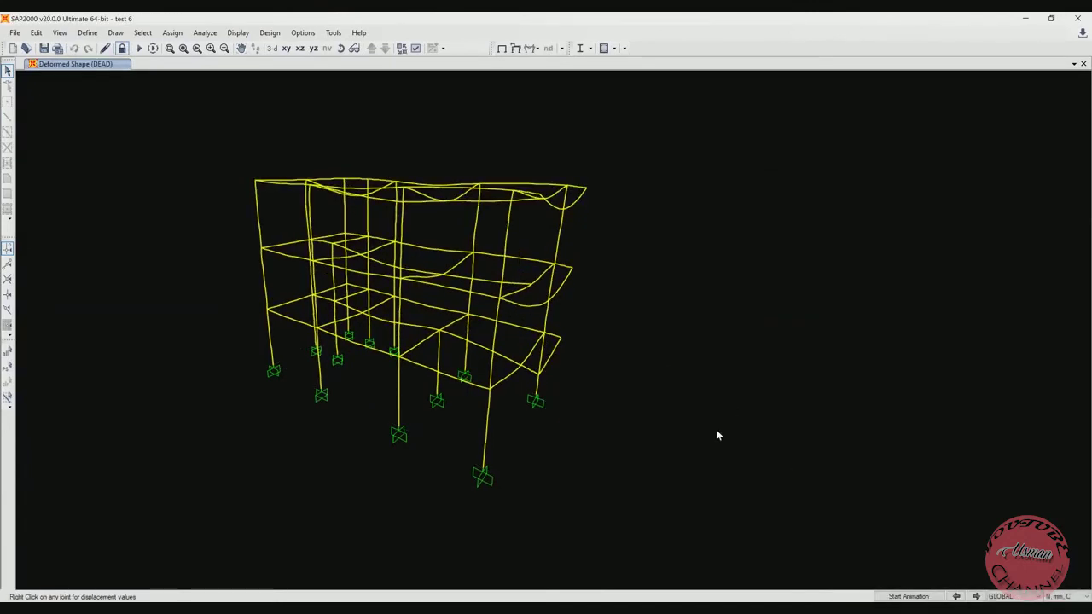
# Step: Examine the animated DEAD deformed shape from several angles, stop the animation and restore the default 3-D view
pyautogui.click(341, 49)
pyautogui.moveTo(519, 159); pyautogui.dragTo(529, 202)
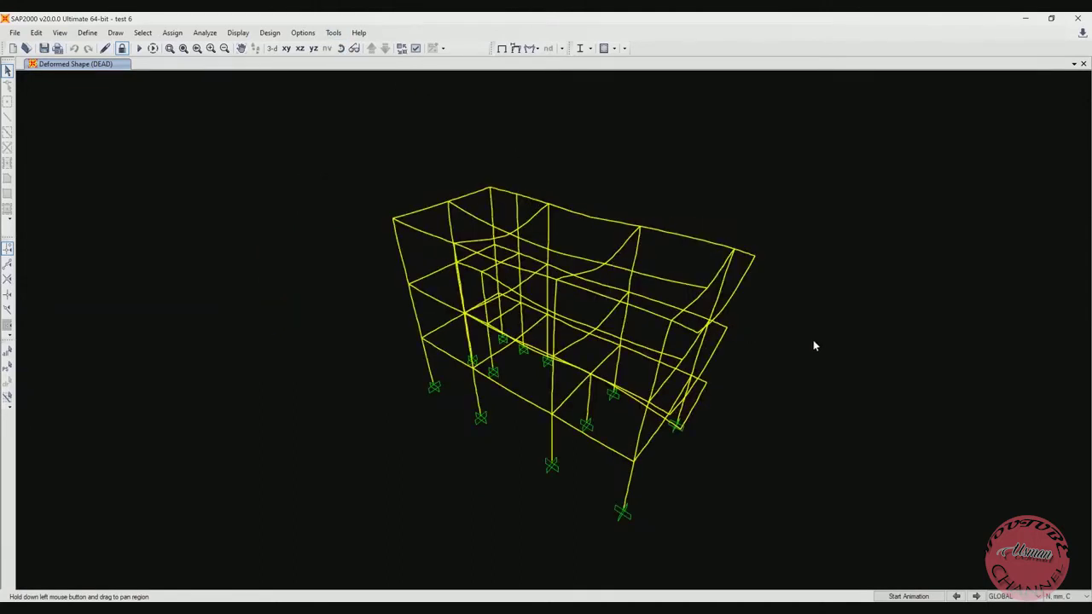
pyautogui.click(908, 596)
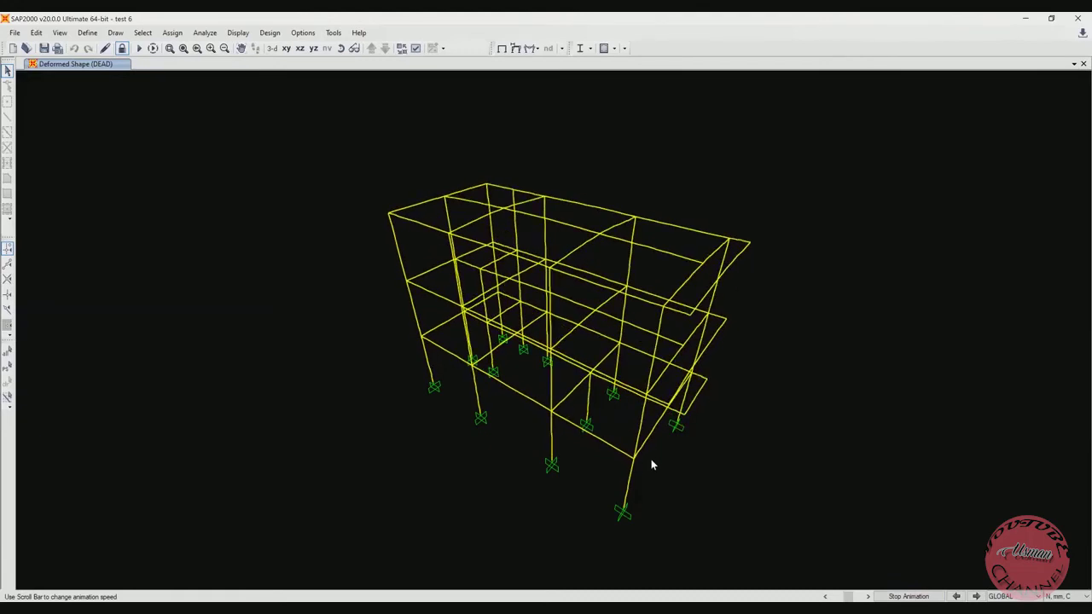
pyautogui.click(341, 48)
pyautogui.moveTo(657, 354); pyautogui.dragTo(596, 302)
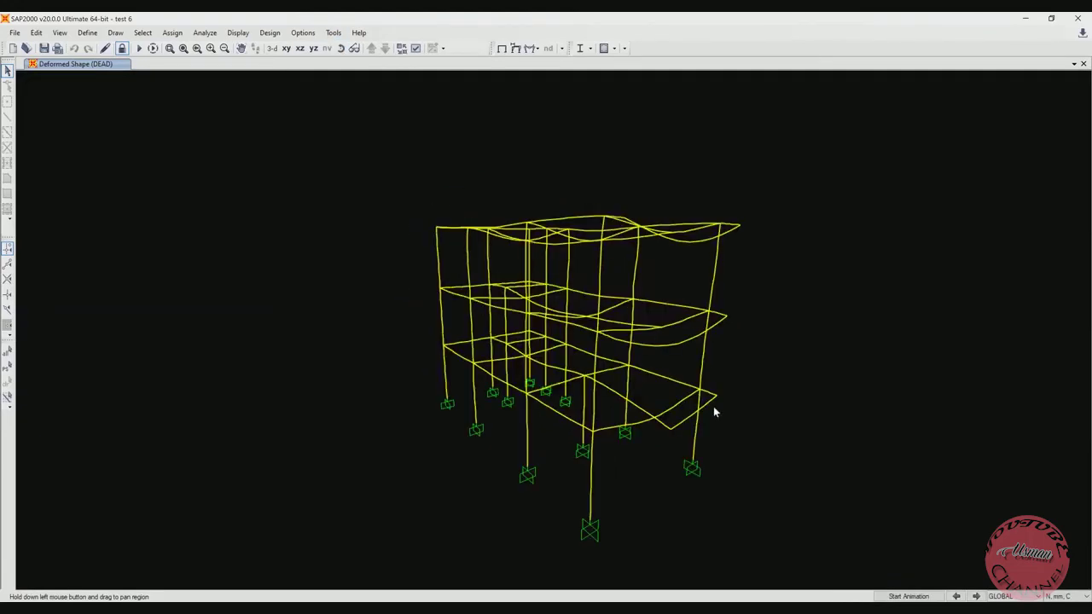
pyautogui.click(904, 595)
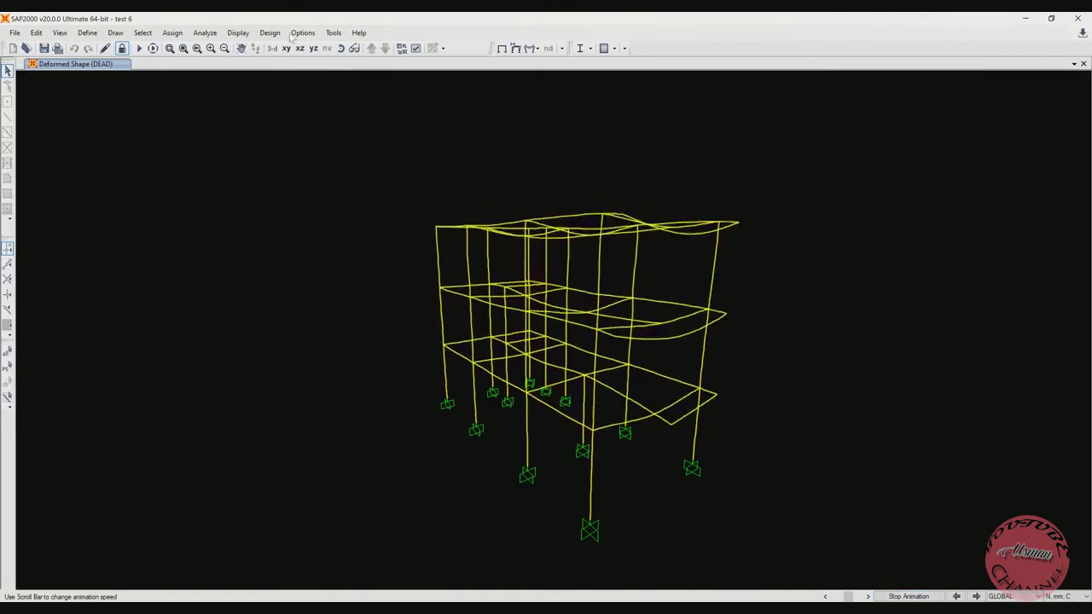
pyautogui.click(340, 49)
pyautogui.moveTo(699, 324); pyautogui.dragTo(241, 312)
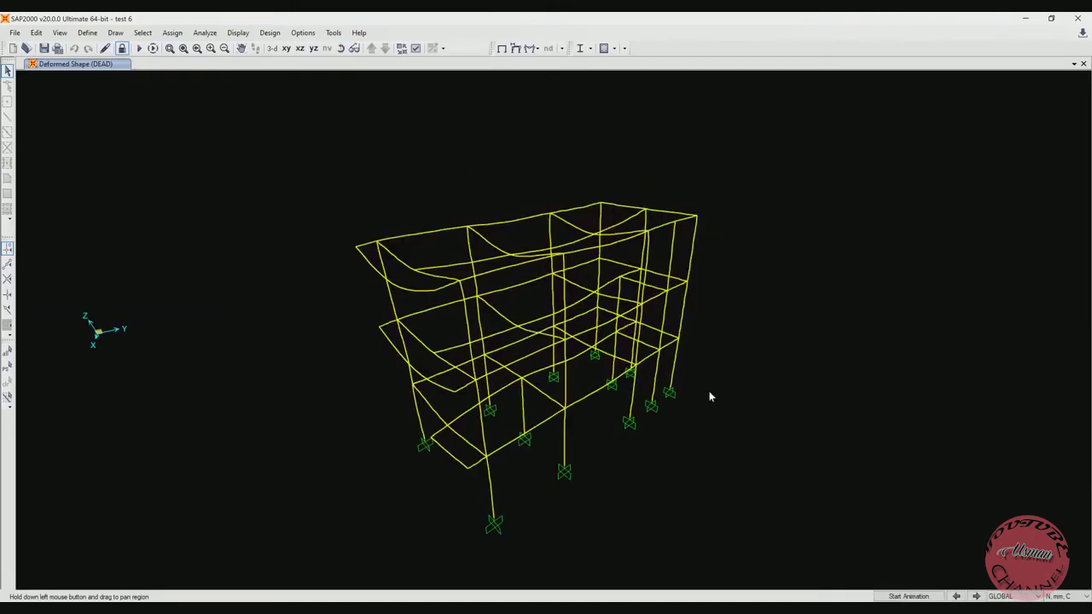
pyautogui.click(909, 594)
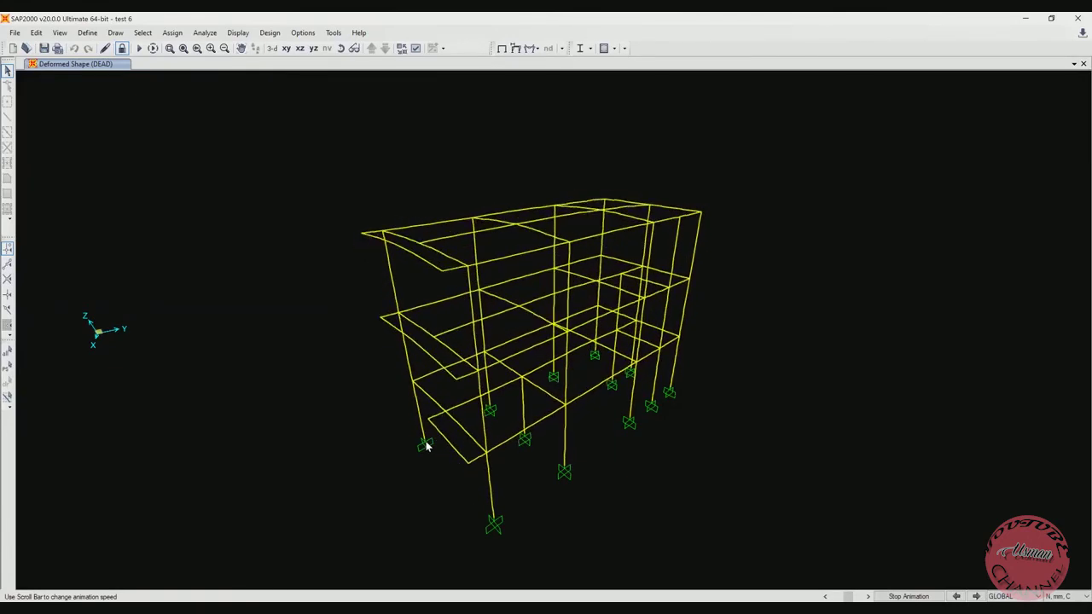
pyautogui.click(908, 597)
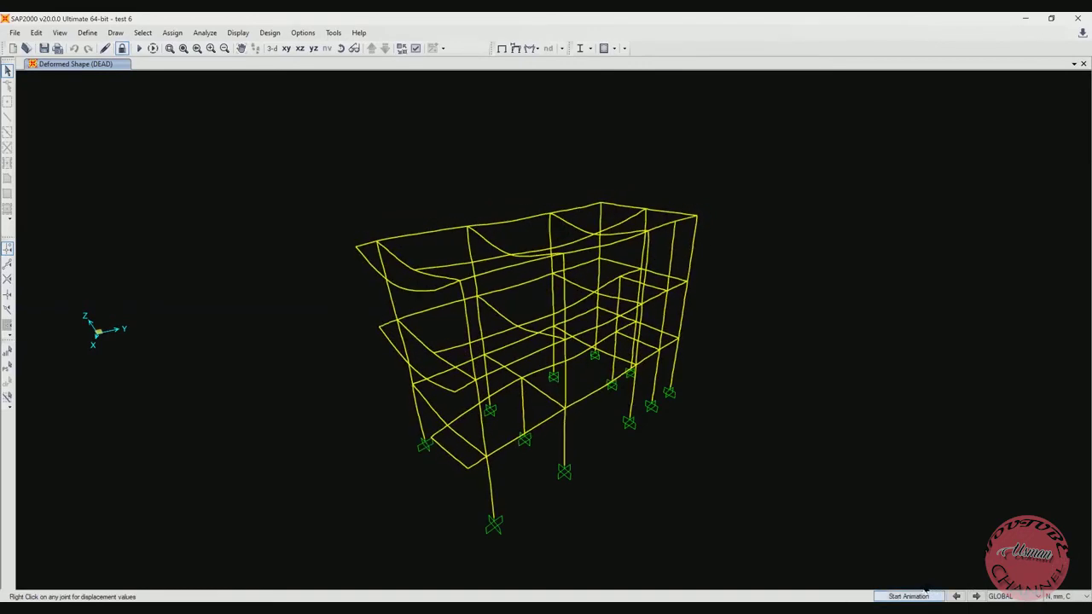
pyautogui.click(272, 49)
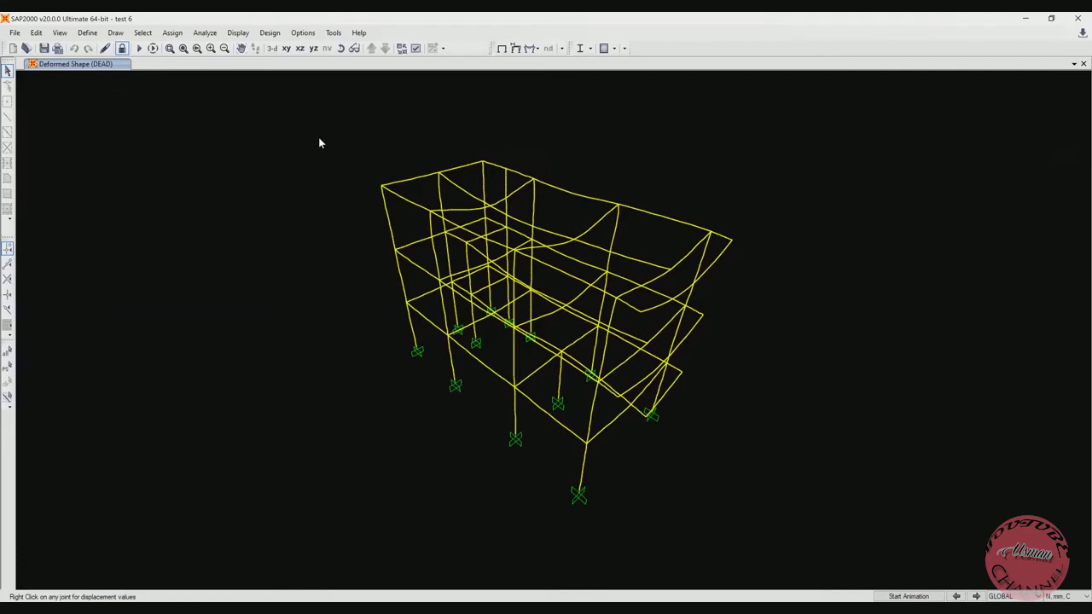
# Step: Unlock the model, accepting deletion of the analysis results, and open the material definitions
pyautogui.click(122, 48)
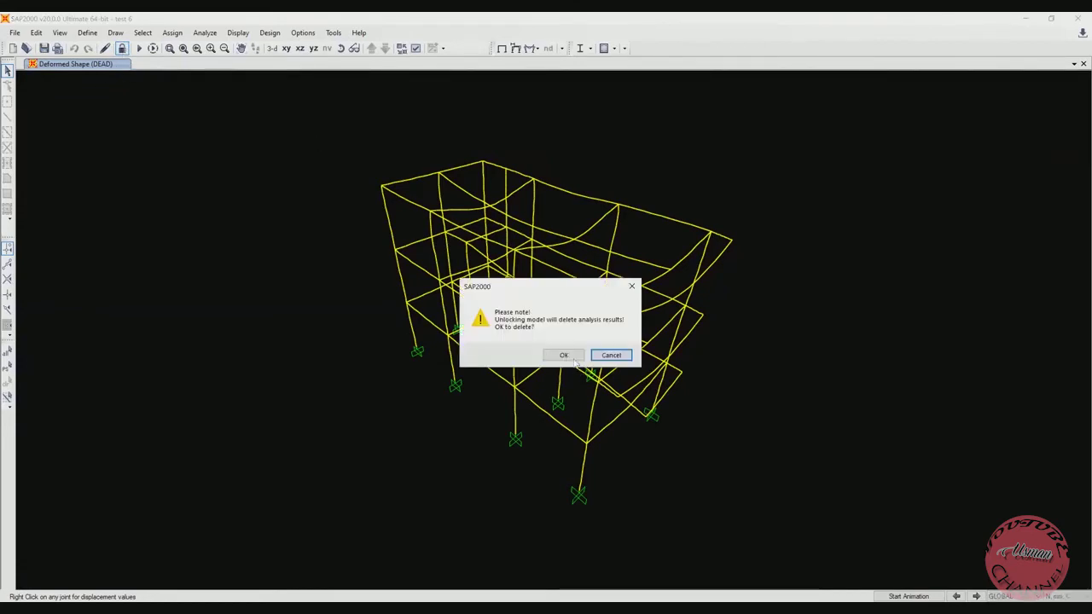
pyautogui.click(568, 356)
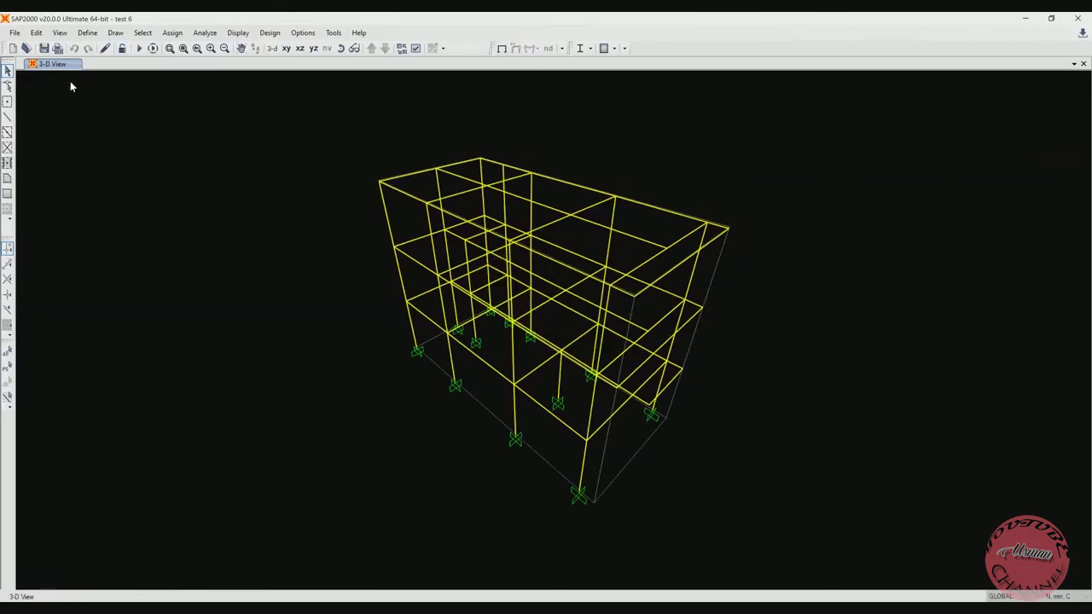
pyautogui.click(87, 32)
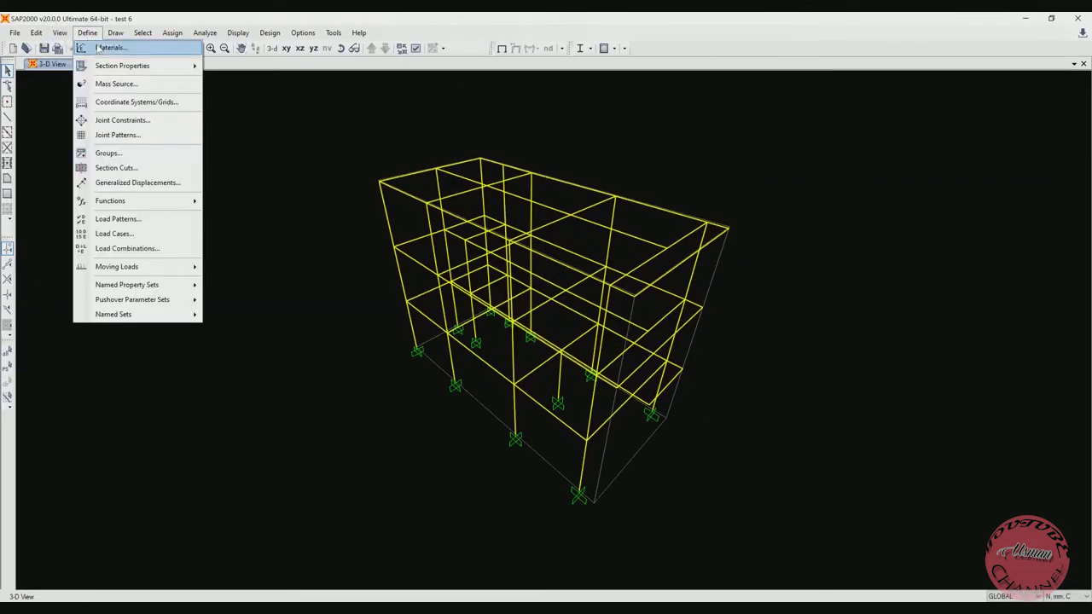
pyautogui.click(106, 49)
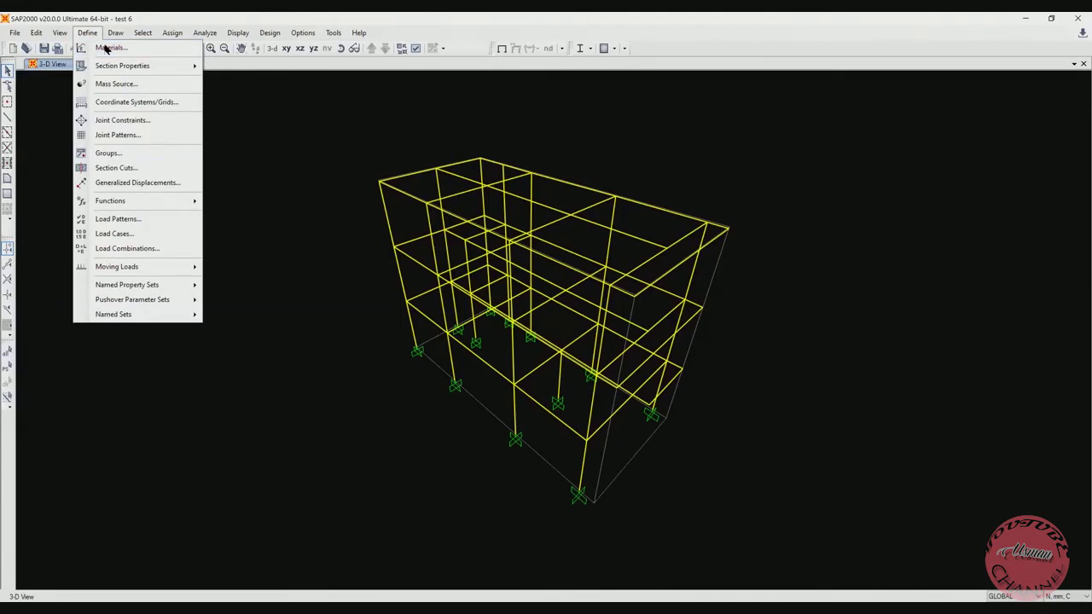
pyautogui.click(100, 48)
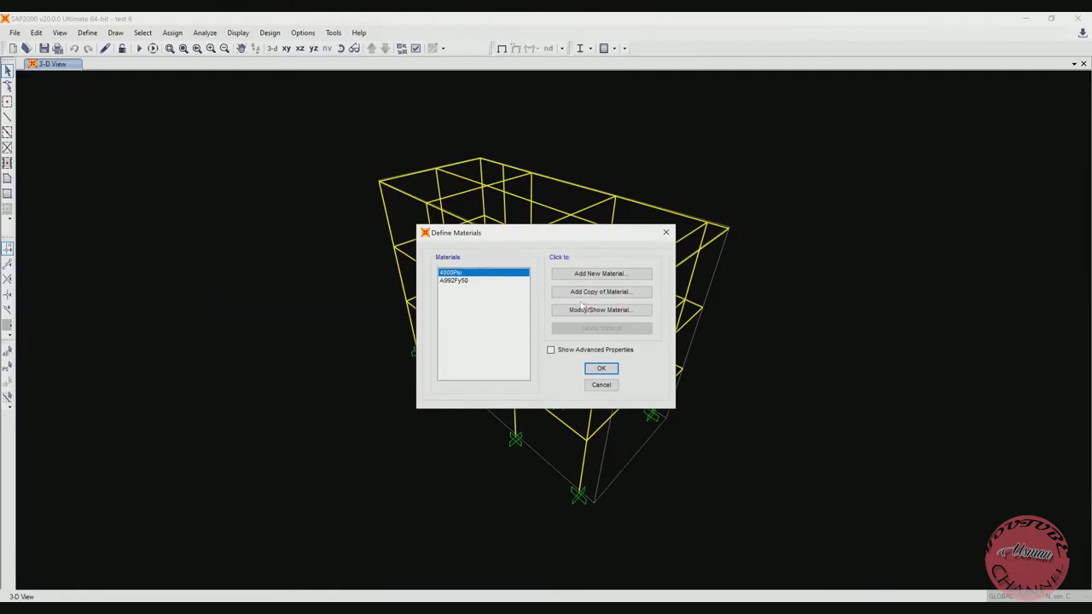
# Step: Add a new material with region United States, type Concrete and the User standard
pyautogui.click(603, 275)
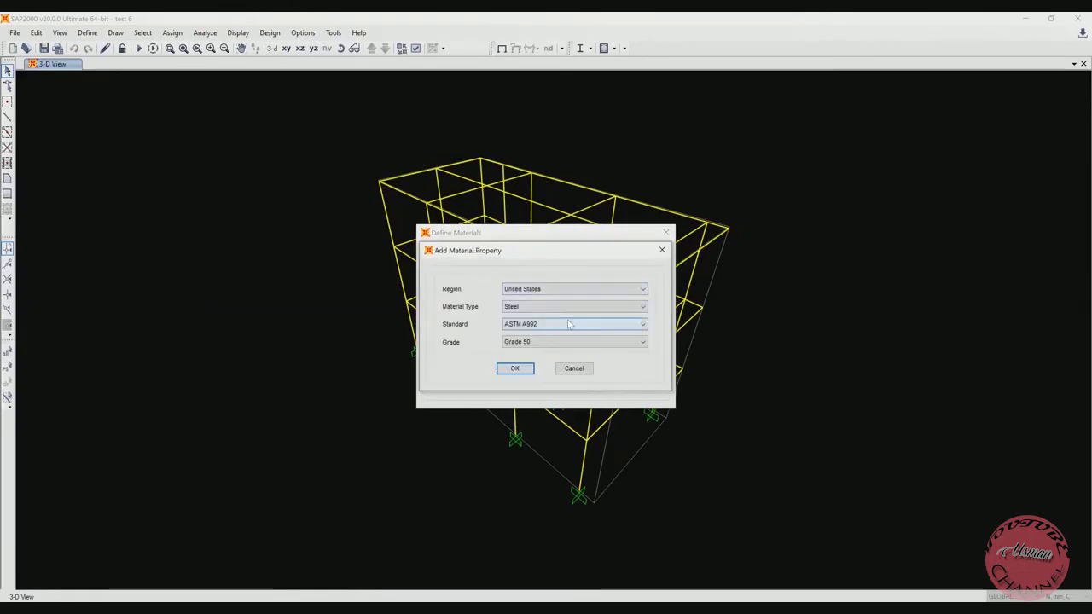
pyautogui.click(566, 309)
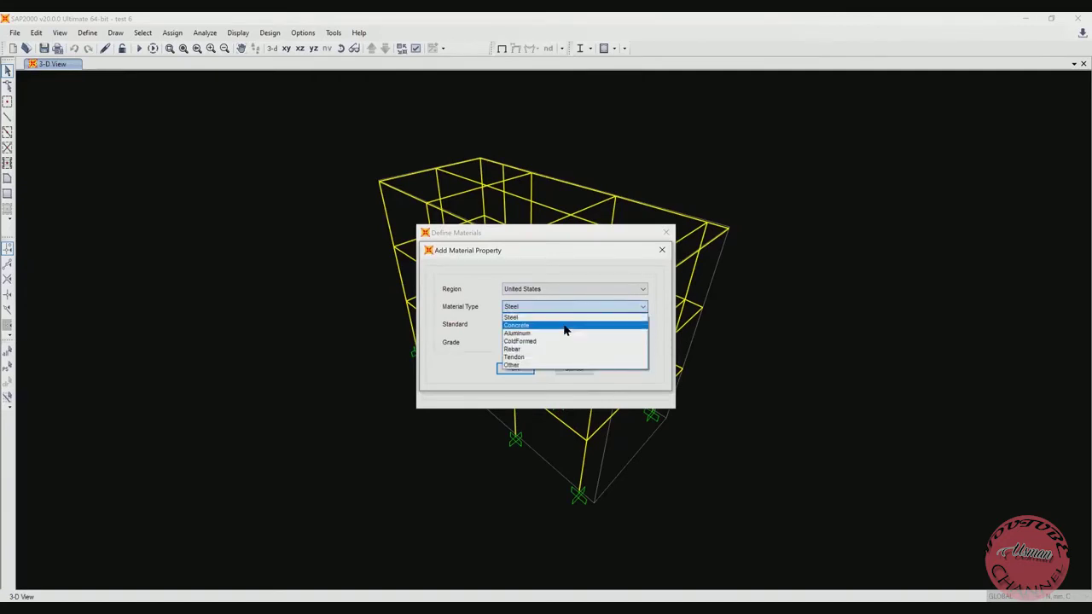
pyautogui.click(565, 325)
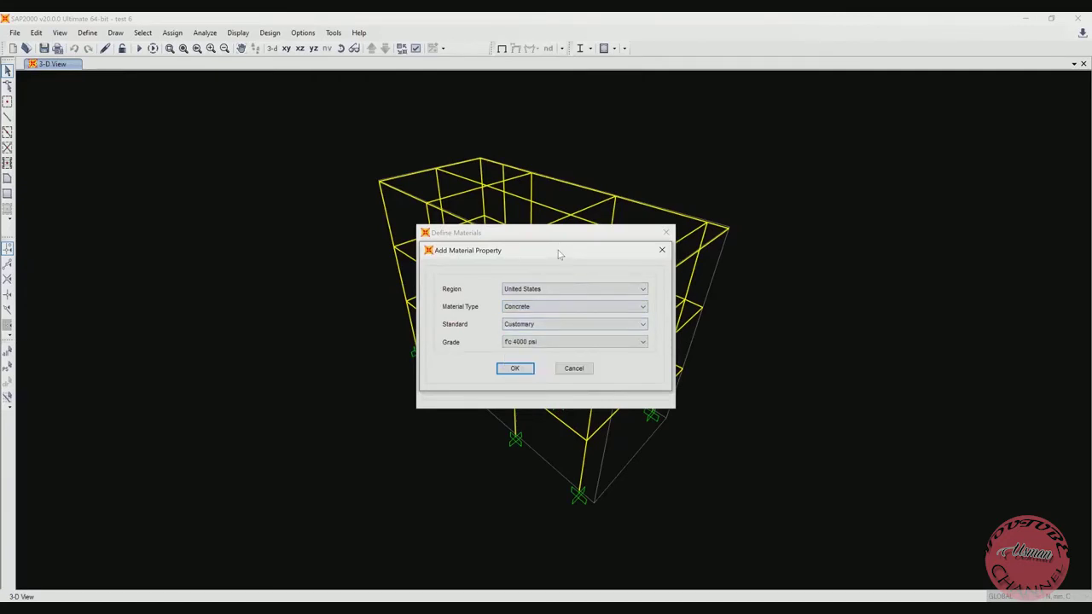
pyautogui.moveTo(559, 254); pyautogui.dragTo(557, 170)
pyautogui.click(571, 256)
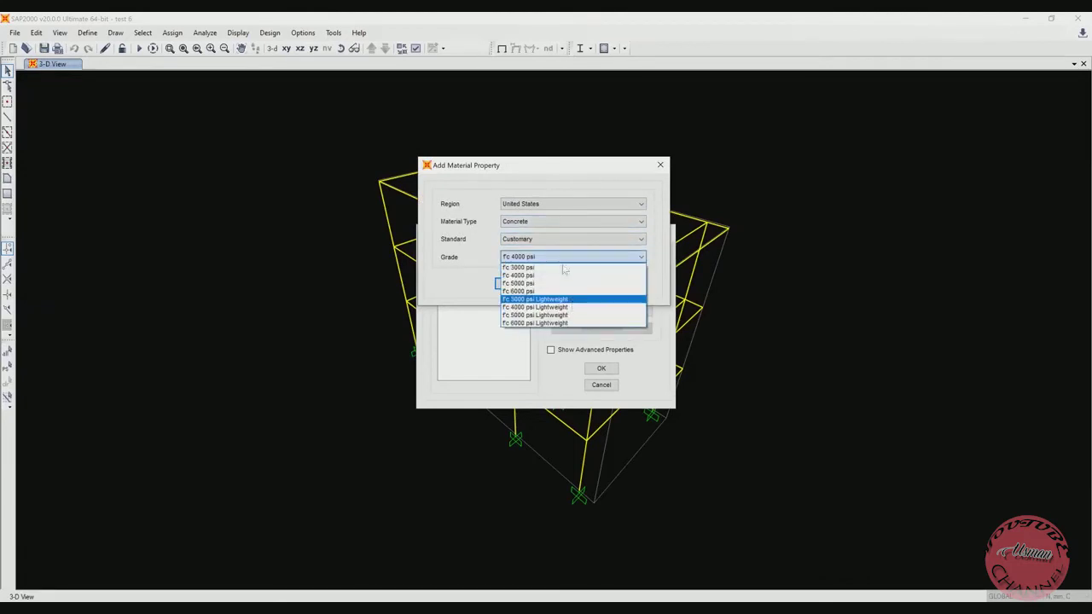
pyautogui.click(557, 239)
pyautogui.click(558, 239)
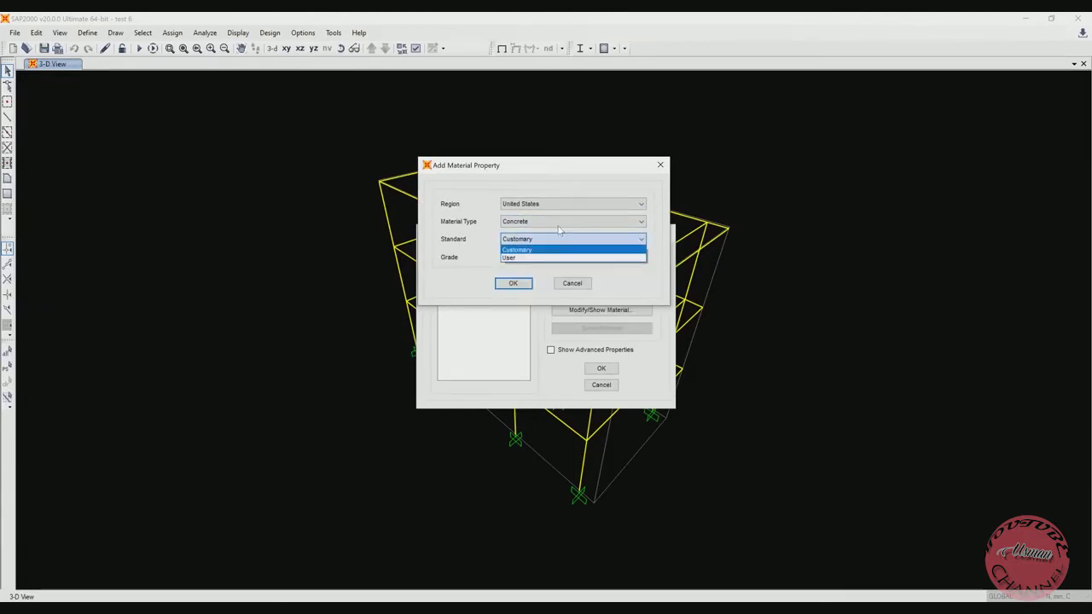
pyautogui.click(551, 257)
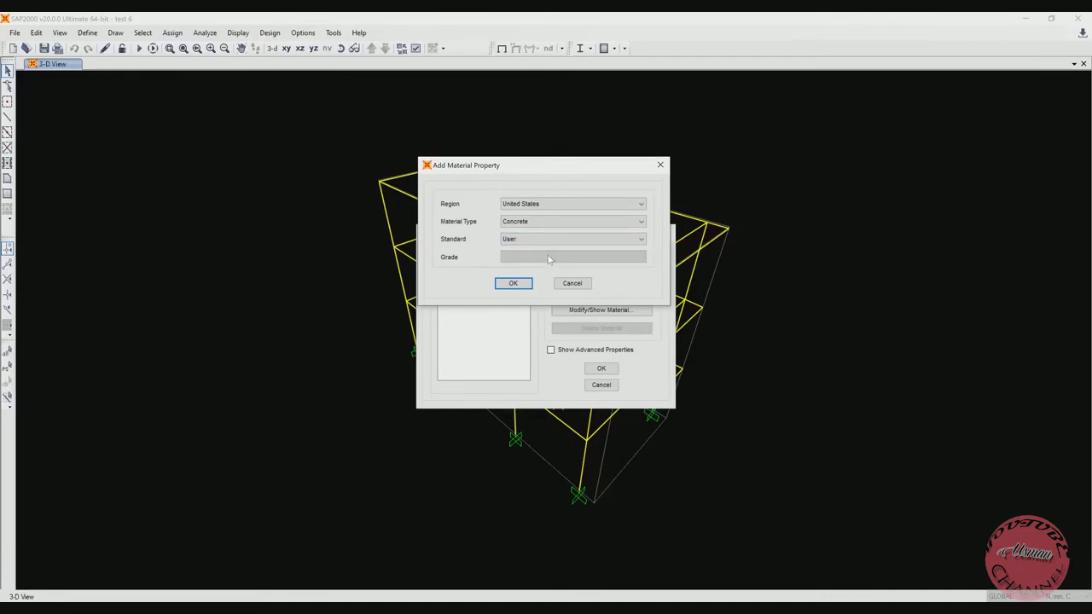
pyautogui.click(515, 283)
# Step: Name the new concrete material Fc30 and set its data units to N, mm, C
pyautogui.doubleClick(593, 176)
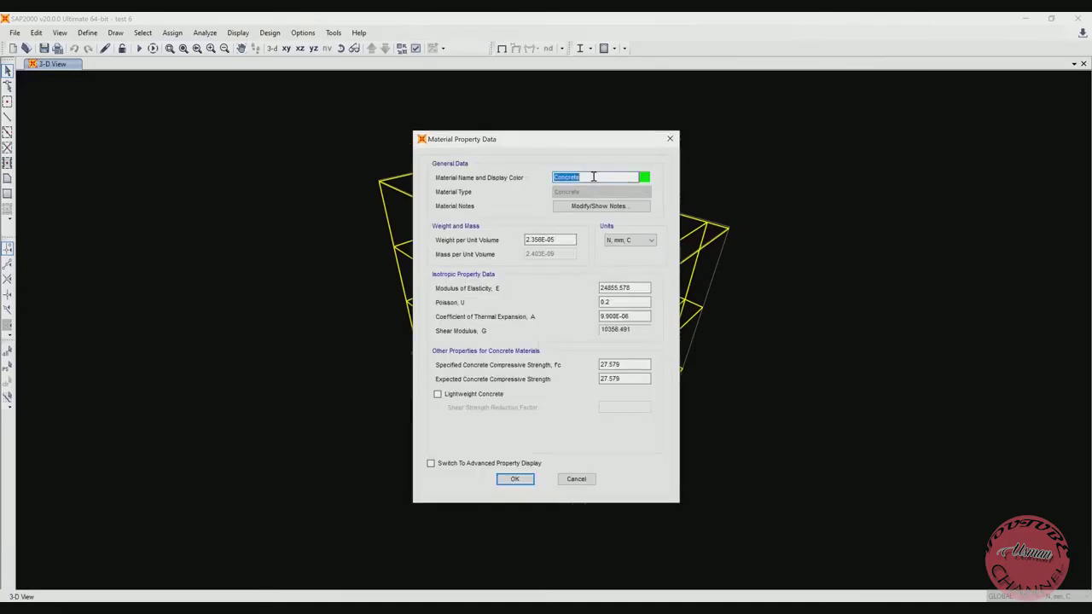
pyautogui.write('Fc30')
pyautogui.click(635, 240)
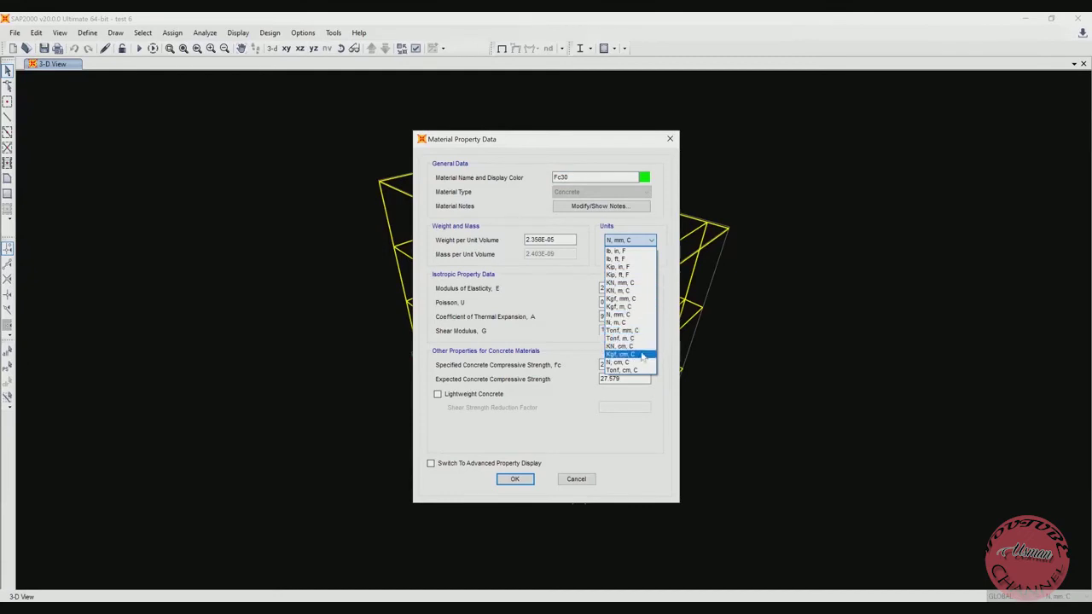
pyautogui.click(621, 306)
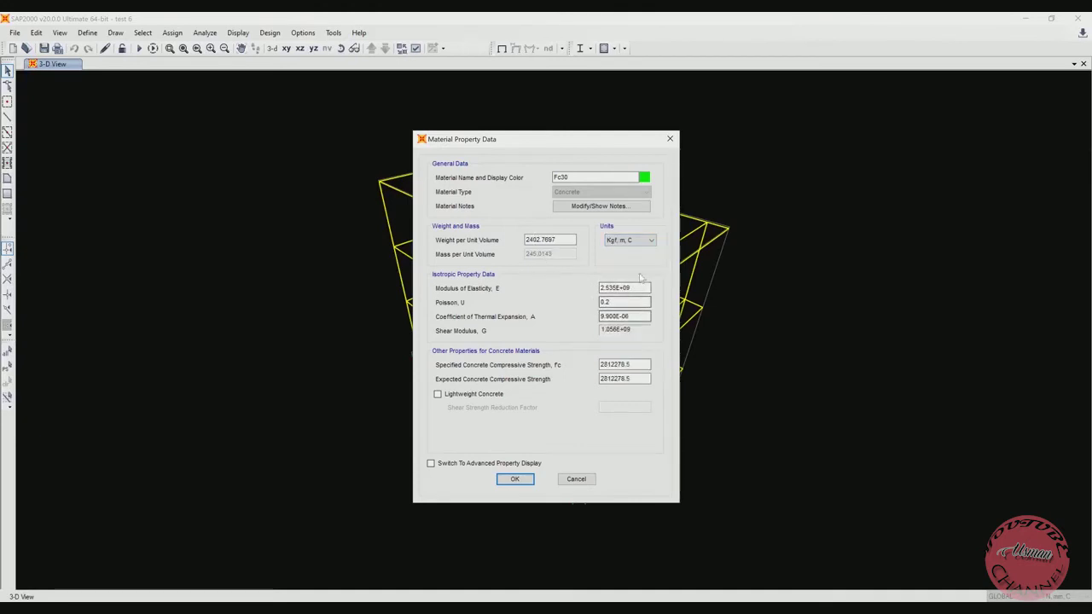
pyautogui.click(647, 240)
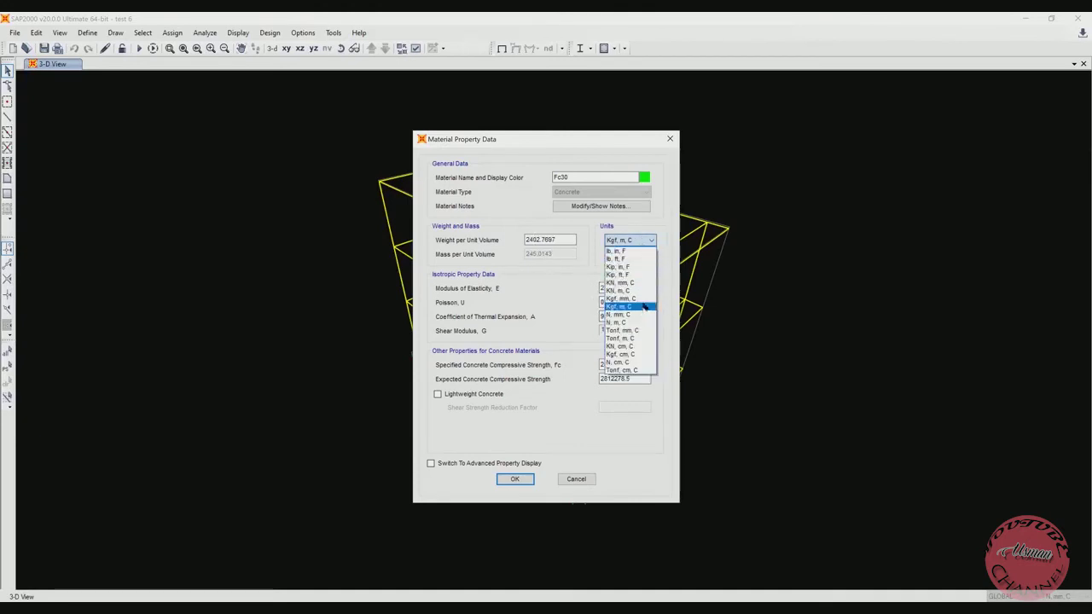
pyautogui.click(642, 314)
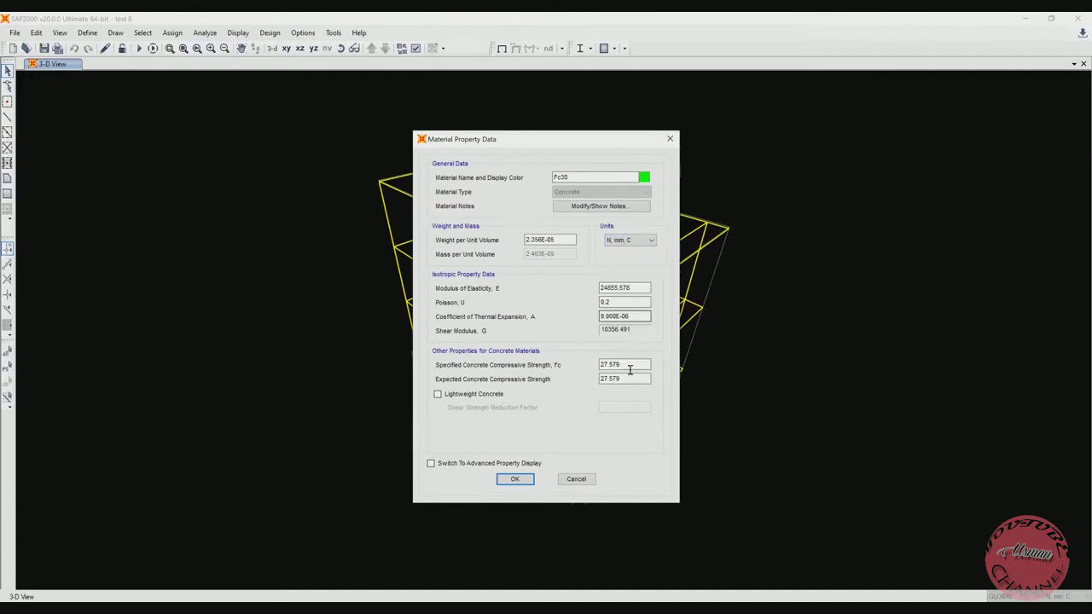
# Step: Set both the specified and the expected concrete compressive strength of Fc30 to 30
pyautogui.moveTo(629, 364); pyautogui.dragTo(588, 361)
pyautogui.write('30')
pyautogui.click(624, 379)
pyautogui.moveTo(630, 377); pyautogui.dragTo(585, 375)
pyautogui.write('30')
# Step: Set the modulus of elasticity of Fc30 to 4700*sqr(30) and Poisson's ratio to 0.3, and accept the material definitions
pyautogui.moveTo(642, 287); pyautogui.dragTo(532, 287)
pyautogui.write('4700*s')
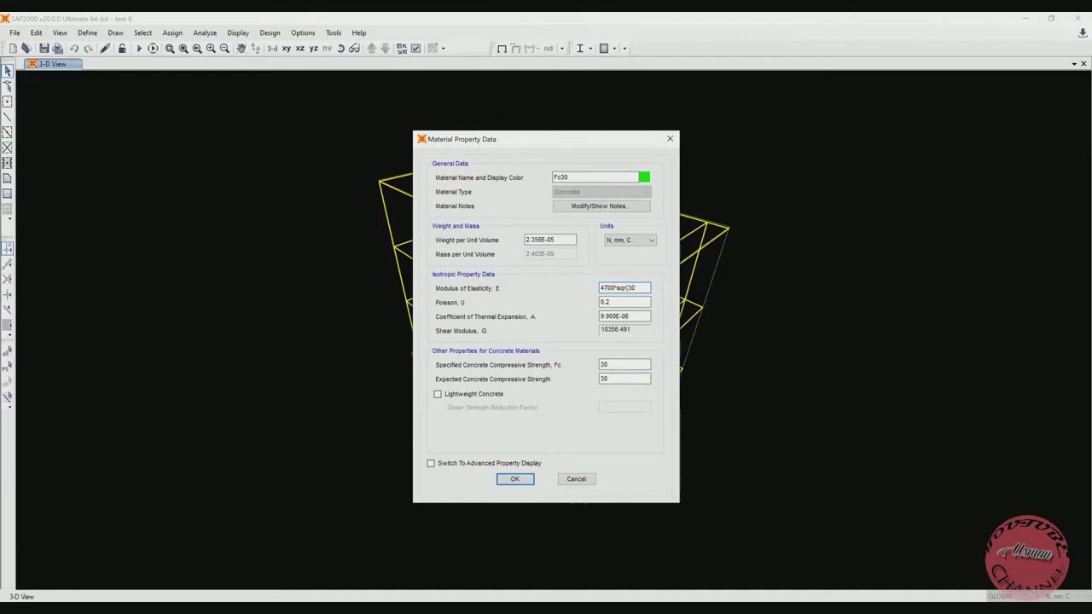
pyautogui.click(620, 302)
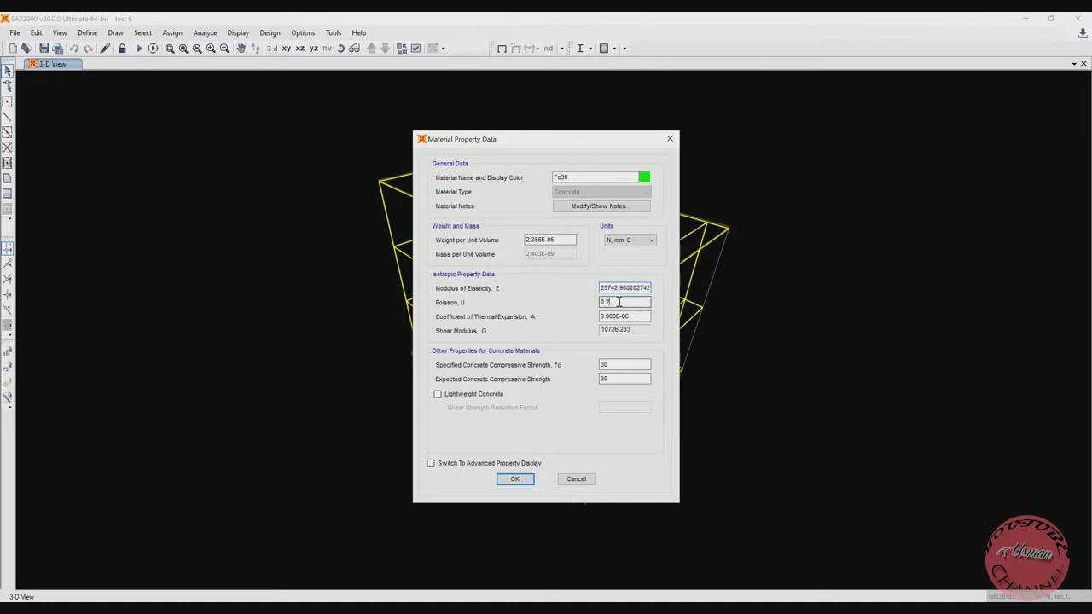
pyautogui.press('BackSpace')
pyautogui.write('3')
pyautogui.click(518, 480)
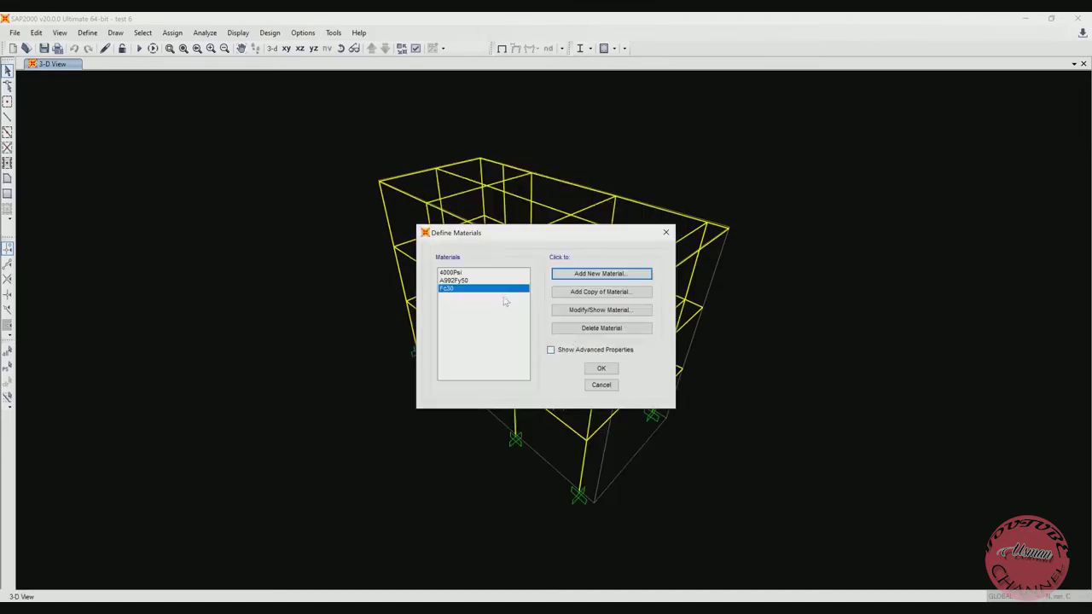
pyautogui.click(600, 368)
# Step: Add a new rectangular concrete frame section and name it kolom 300x250
pyautogui.click(89, 33)
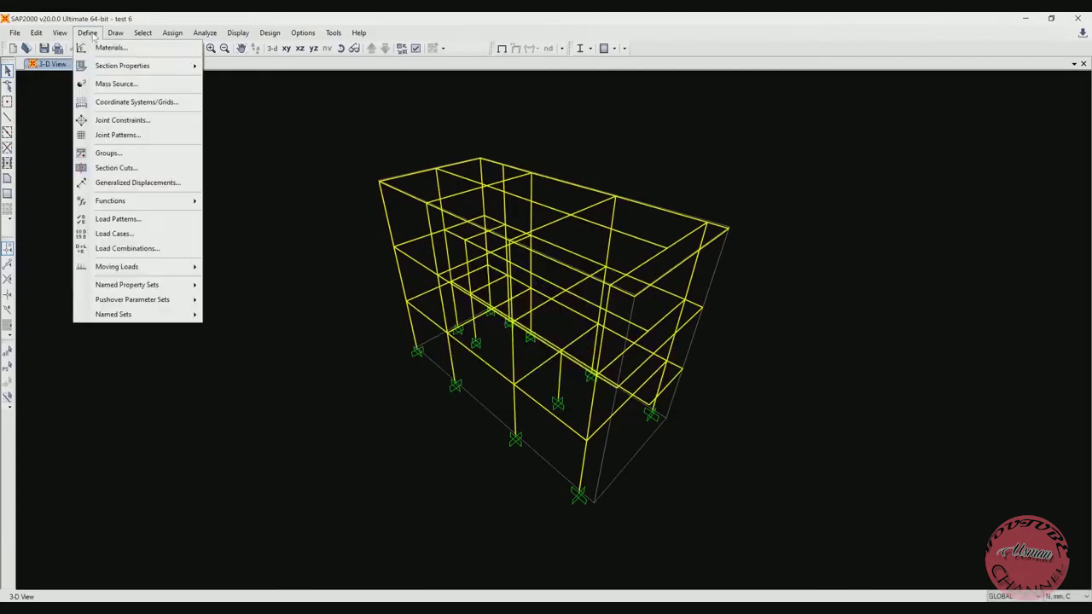
pyautogui.moveTo(120, 68)
pyautogui.click(236, 65)
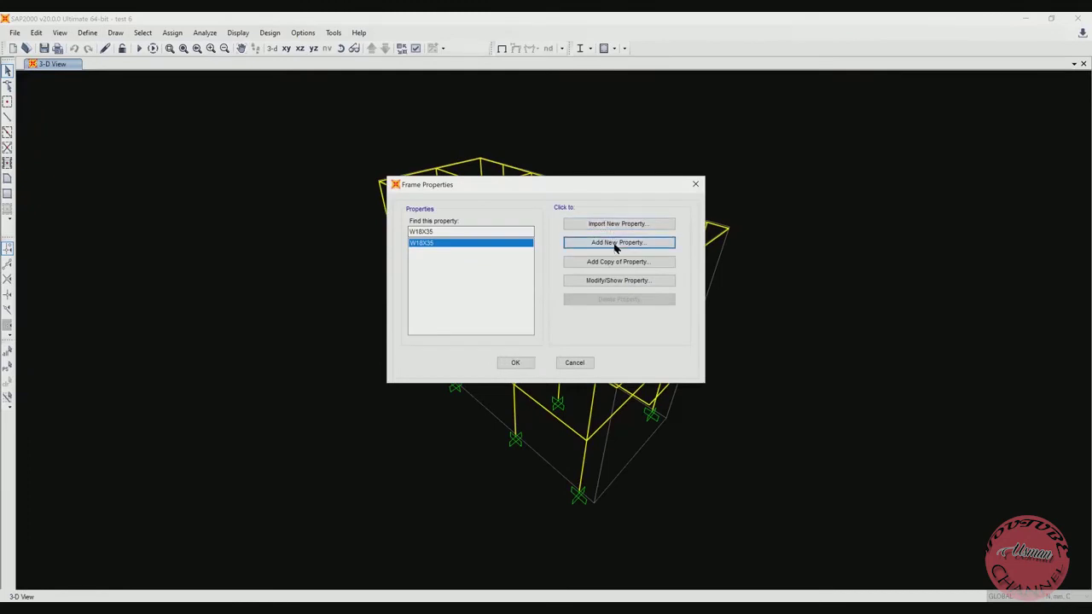
pyautogui.click(616, 244)
pyautogui.click(610, 203)
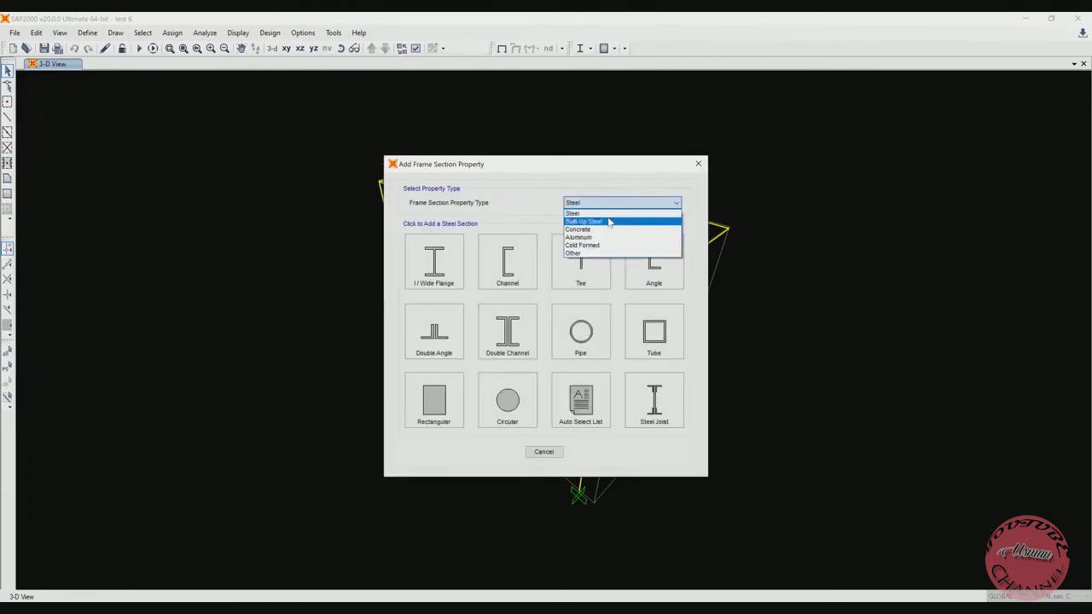
pyautogui.click(611, 231)
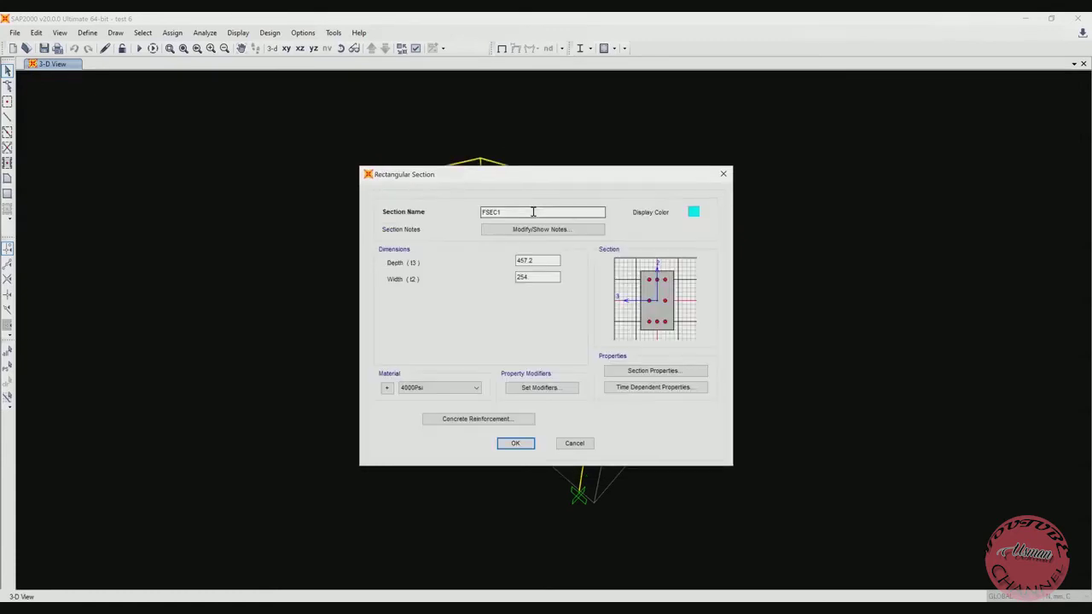
pyautogui.moveTo(528, 211); pyautogui.dragTo(435, 201)
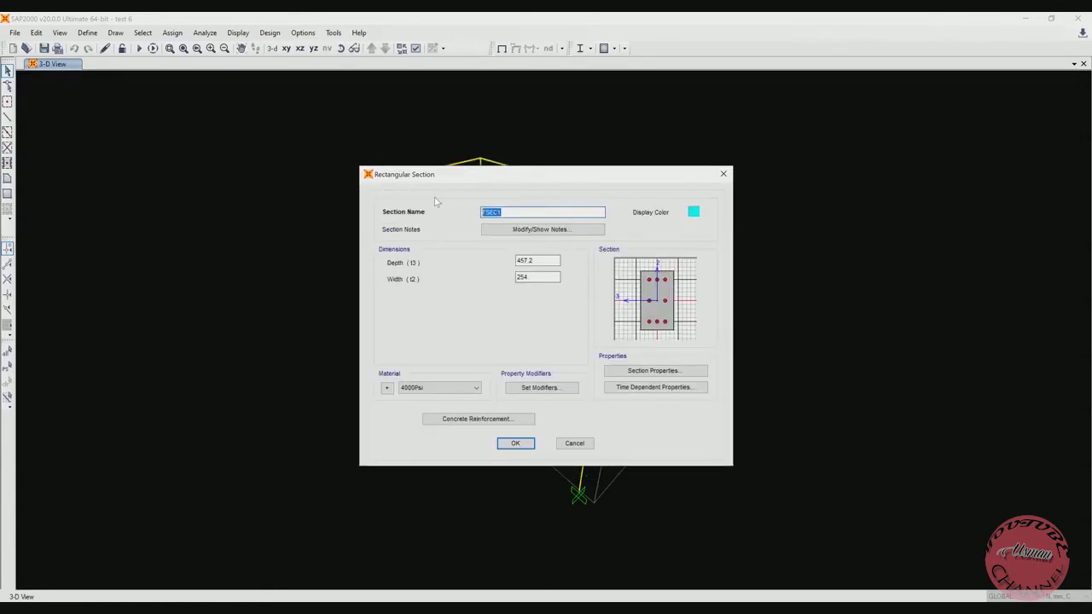
pyautogui.write('kolom 300x250')
# Step: Set the column section's depth to 300 mm and width to 250 mm, and assign the Fc30 material
pyautogui.doubleClick(548, 260)
pyautogui.write('300')
pyautogui.click(547, 277)
pyautogui.doubleClick(548, 277)
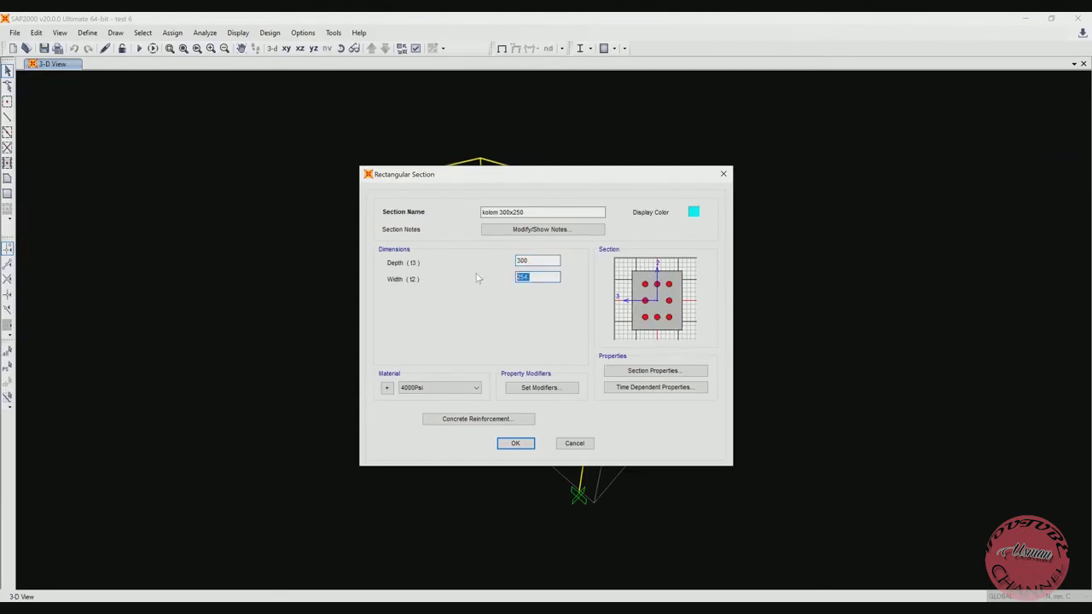
pyautogui.write('25')
pyautogui.click(476, 387)
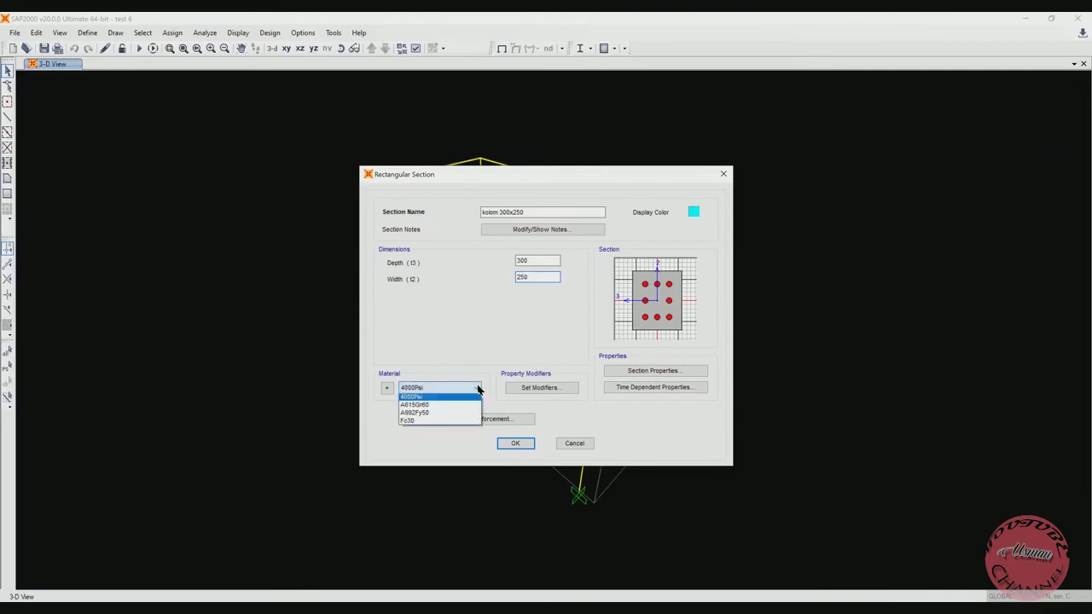
pyautogui.click(455, 422)
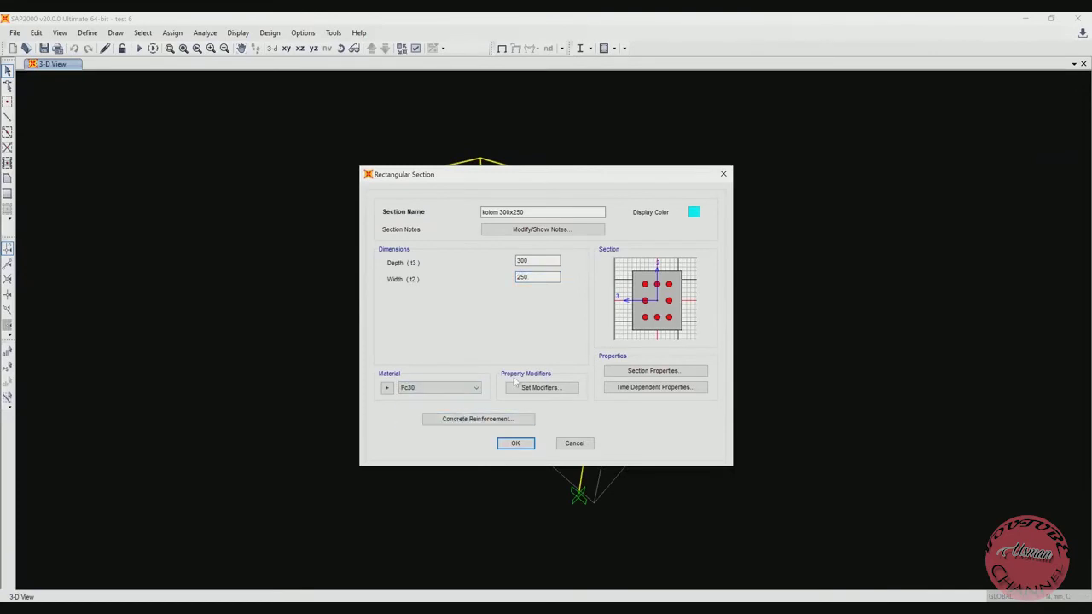
# Step: Keep A615Gr60 longitudinal bars and the Column design type in the section's reinforcement data, and accept the kolom 300x250 section
pyautogui.click(505, 419)
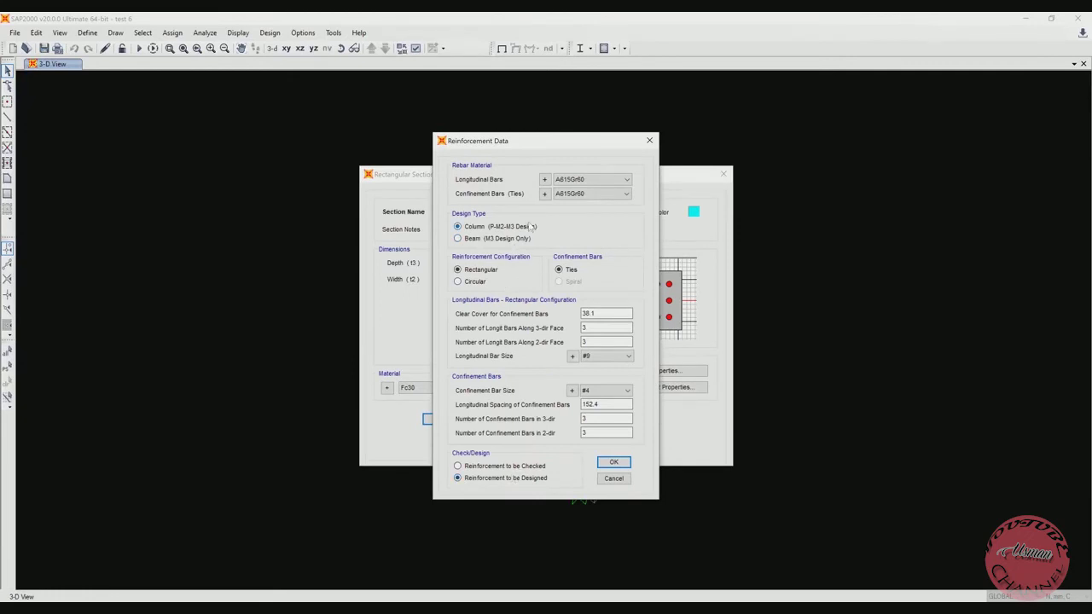
pyautogui.click(602, 180)
pyautogui.click(607, 181)
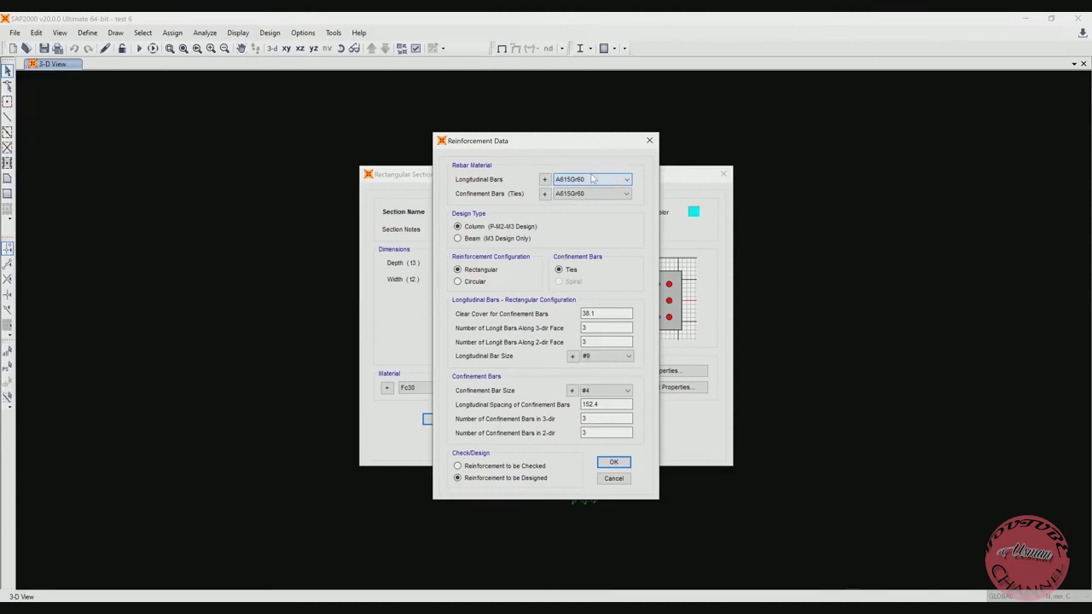
pyautogui.click(614, 463)
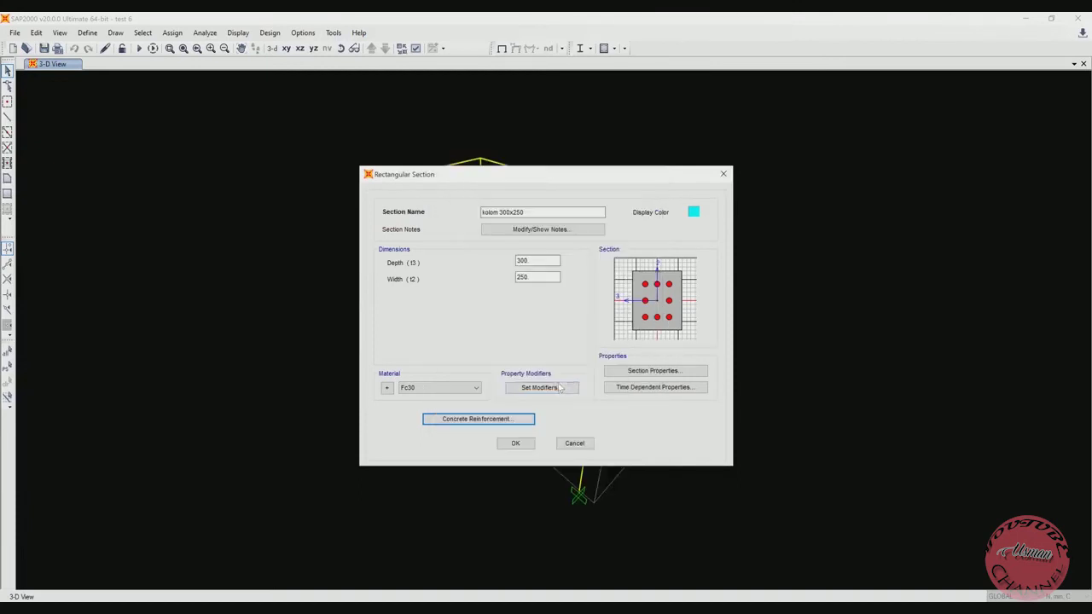
pyautogui.click(517, 443)
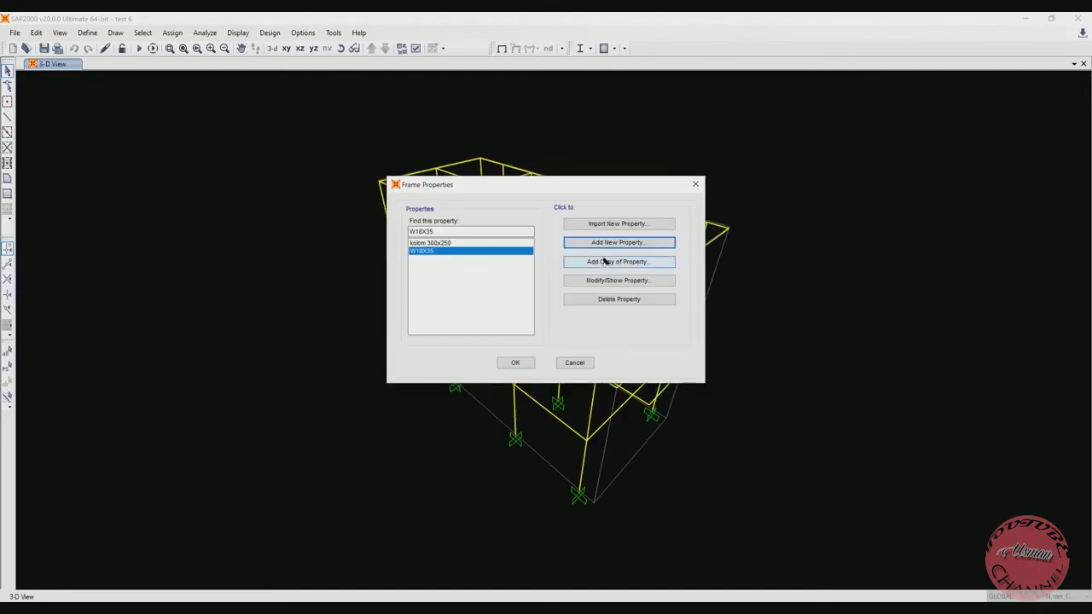
# Step: Add another rectangular concrete frame section and name it b 500x250
pyautogui.click(608, 244)
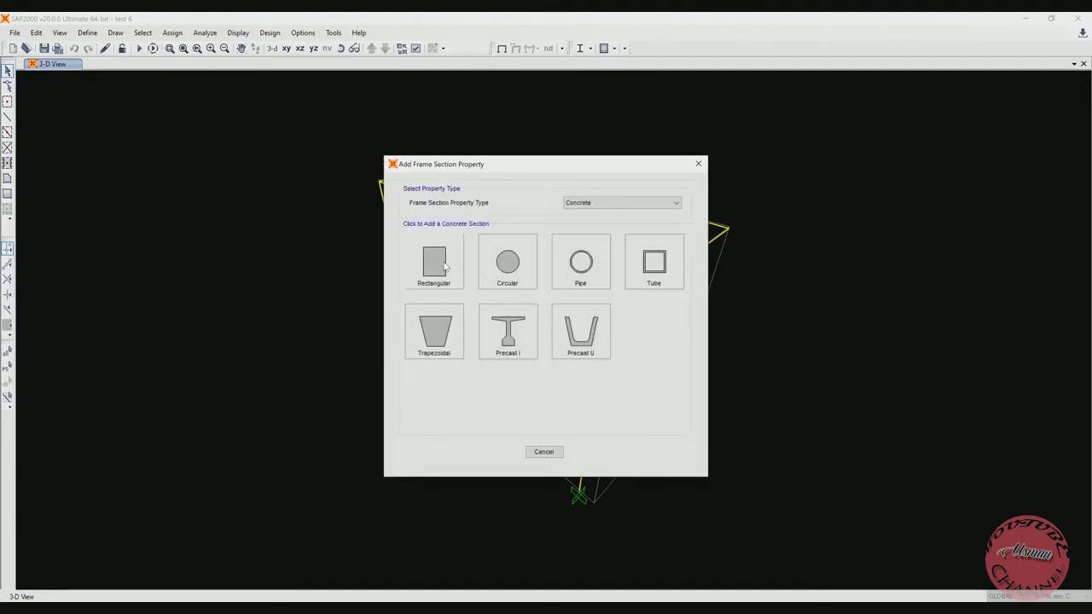
pyautogui.click(439, 263)
pyautogui.write('b')
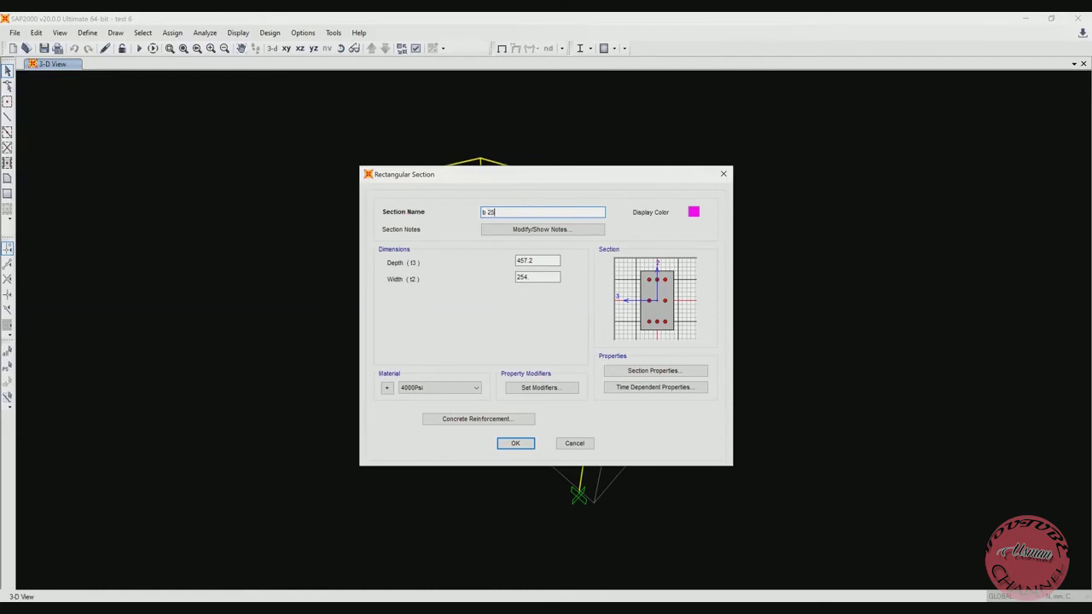
pyautogui.write('50')
# Step: Set the b 500x250 section's depth to 500 mm and width to 250 mm, and assign the Fc30 material
pyautogui.moveTo(556, 261); pyautogui.dragTo(506, 262)
pyautogui.write('5')
pyautogui.moveTo(542, 276); pyautogui.dragTo(468, 275)
pyautogui.write('250')
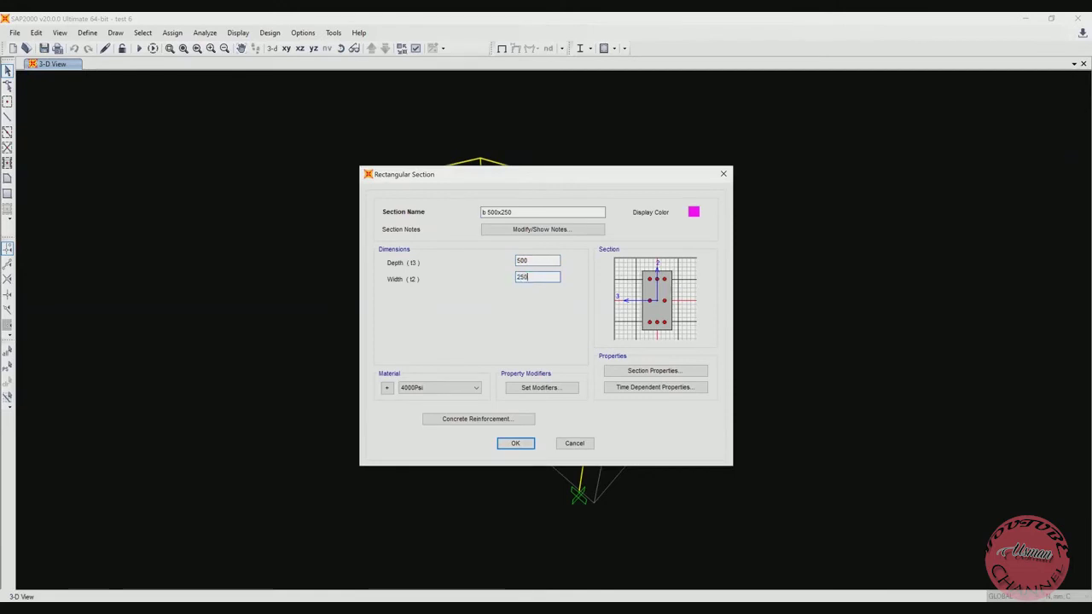
pyautogui.click(431, 387)
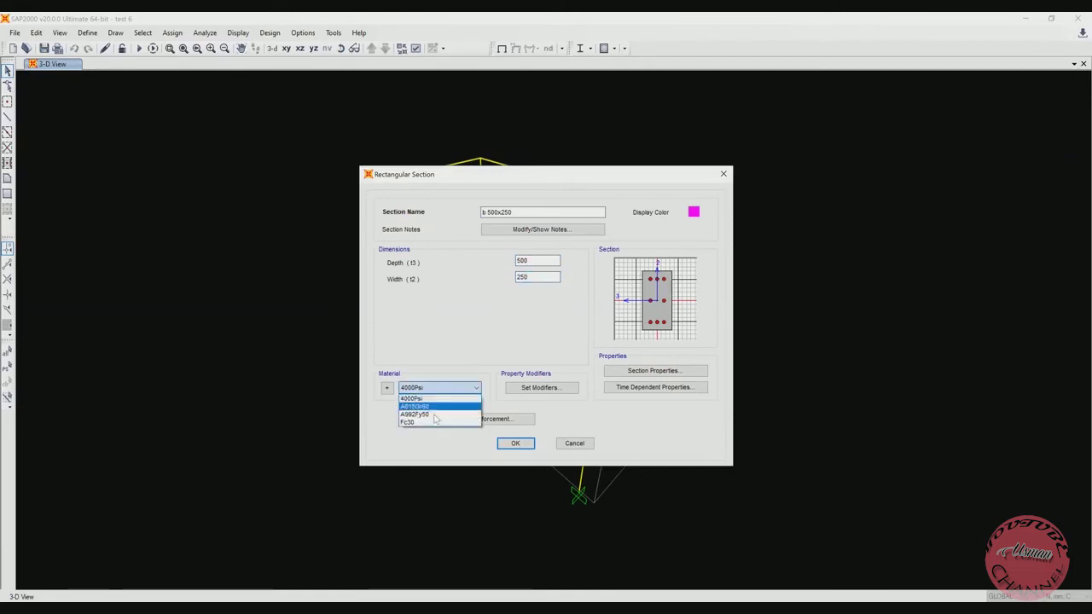
pyautogui.click(431, 423)
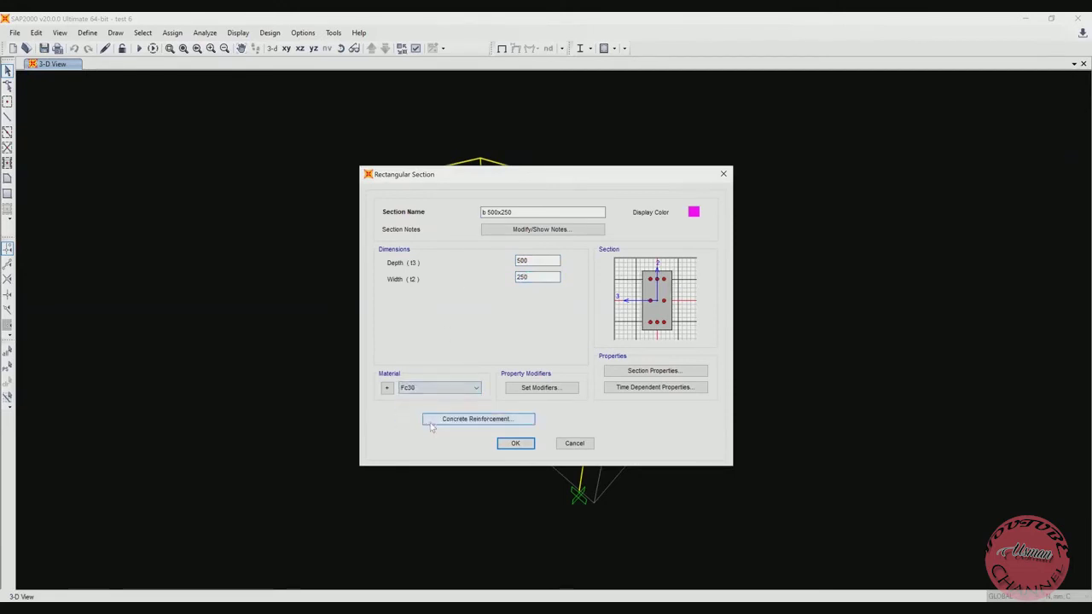
# Step: Make the section's reinforcement a Beam design type with 40 mm top and bottom cover, and accept the frame properties
pyautogui.click(492, 419)
pyautogui.click(503, 239)
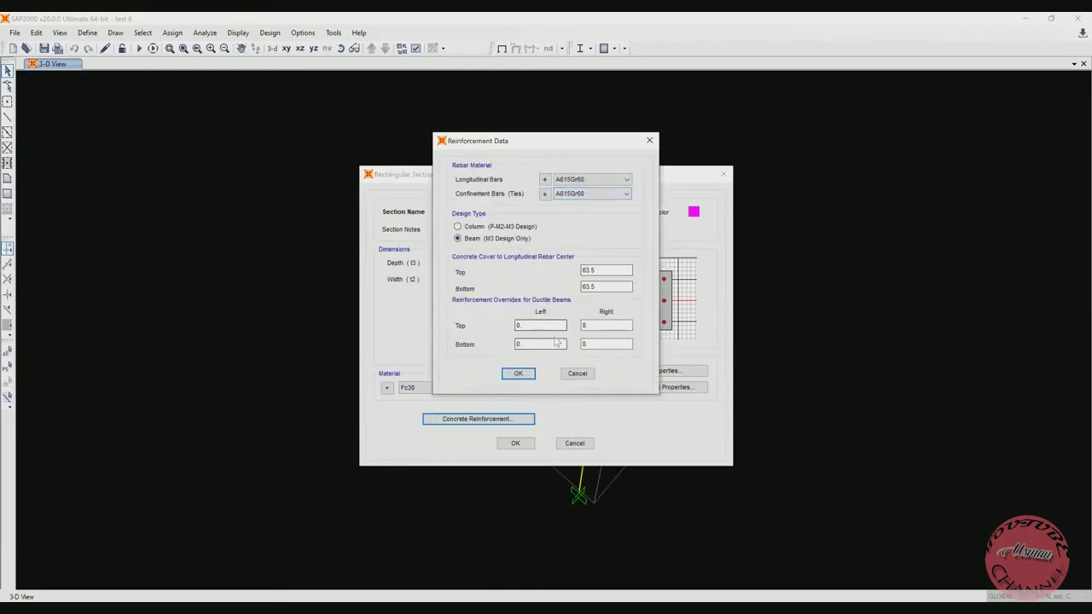
pyautogui.doubleClick(587, 270)
pyautogui.write('40')
pyautogui.doubleClick(602, 287)
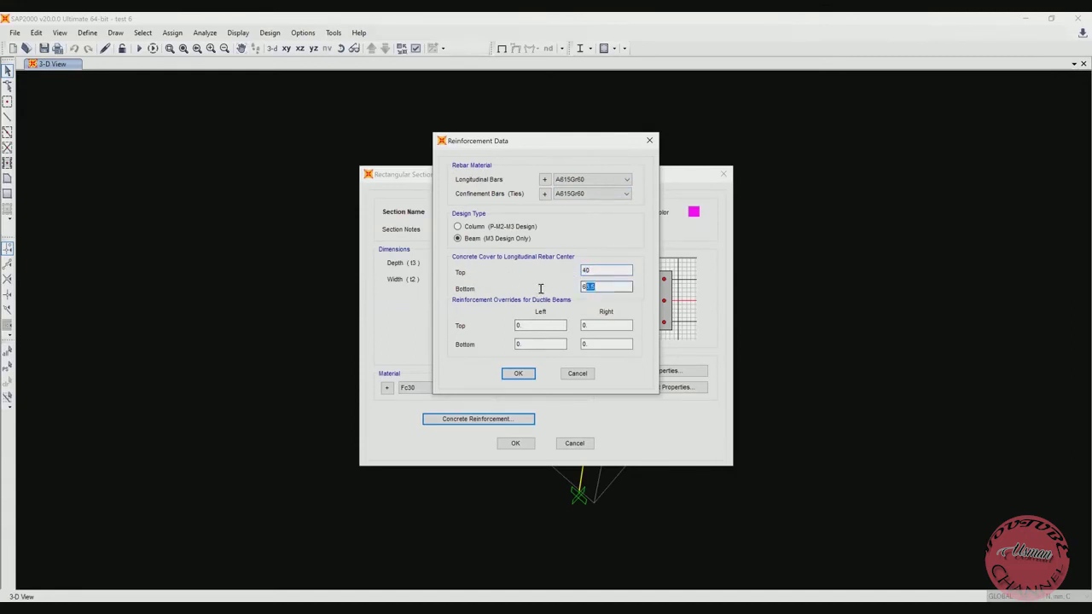
pyautogui.write('40')
pyautogui.click(520, 374)
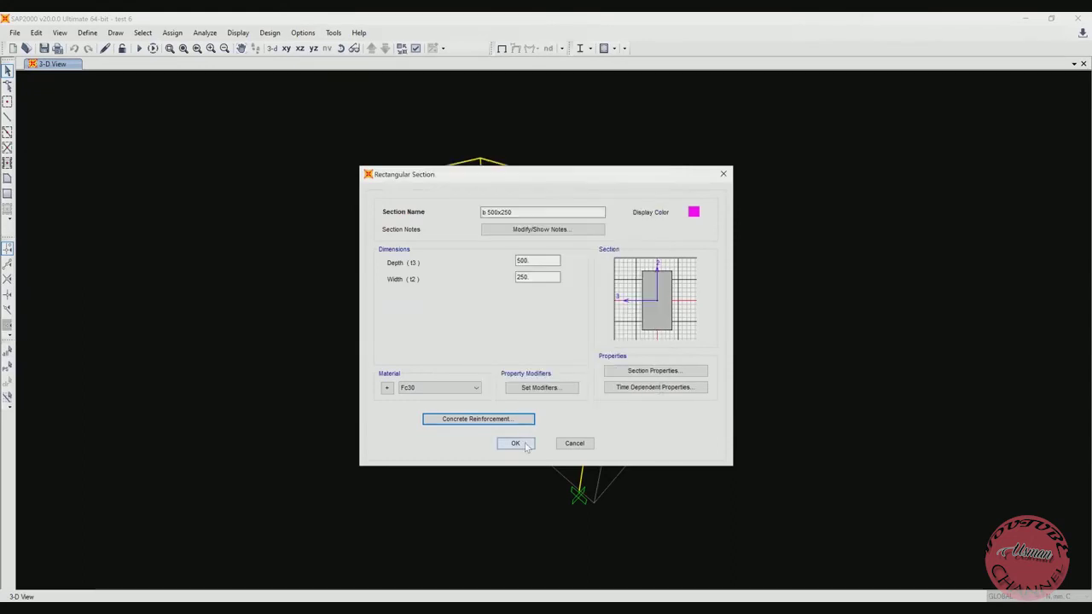
pyautogui.click(516, 443)
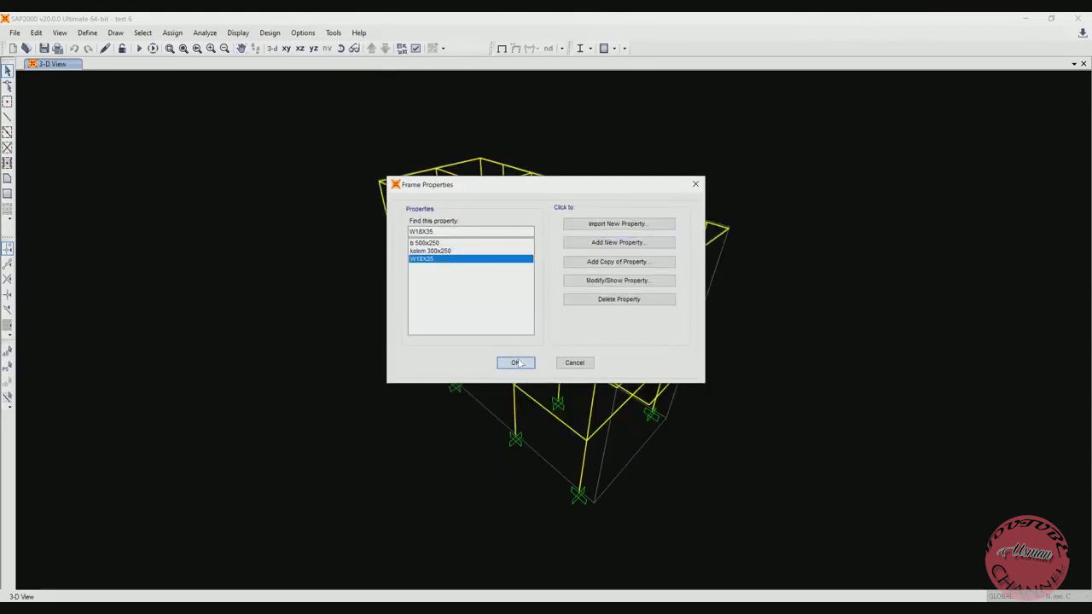
pyautogui.click(516, 362)
# Step: Select the columns of all three storeys and assign them the kolom 300x250 frame section
pyautogui.click(340, 47)
pyautogui.moveTo(461, 162)
pyautogui.mouseDown()
pyautogui.moveTo(487, 175)
pyautogui.moveTo(578, 317)
pyautogui.moveTo(751, 468)
pyautogui.mouseUp()
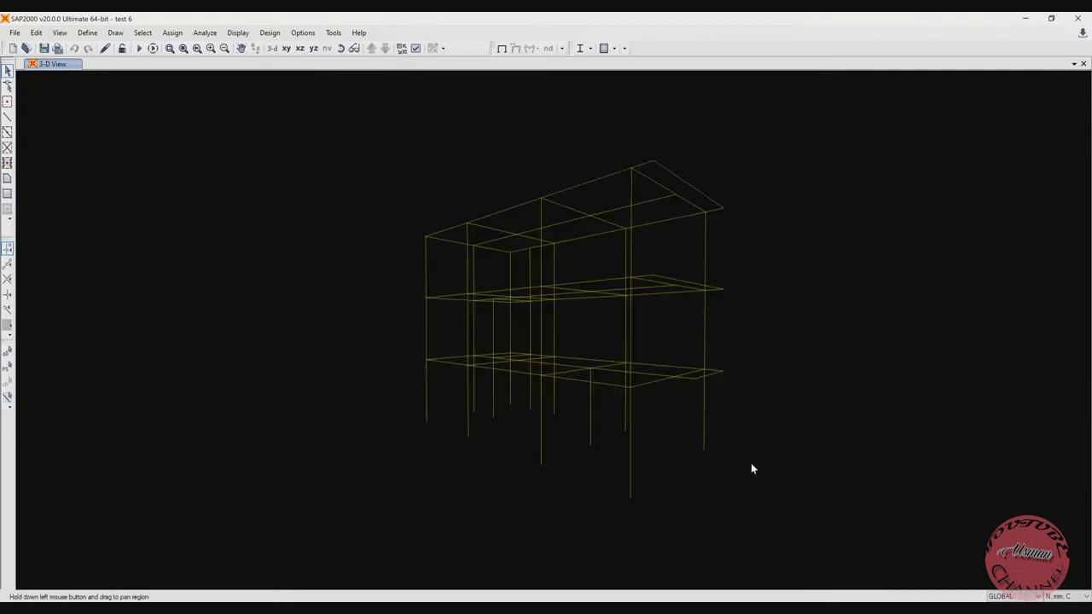
pyautogui.moveTo(384, 402); pyautogui.dragTo(384, 401)
pyautogui.moveTo(719, 333); pyautogui.dragTo(384, 328)
pyautogui.moveTo(714, 260); pyautogui.dragTo(393, 259)
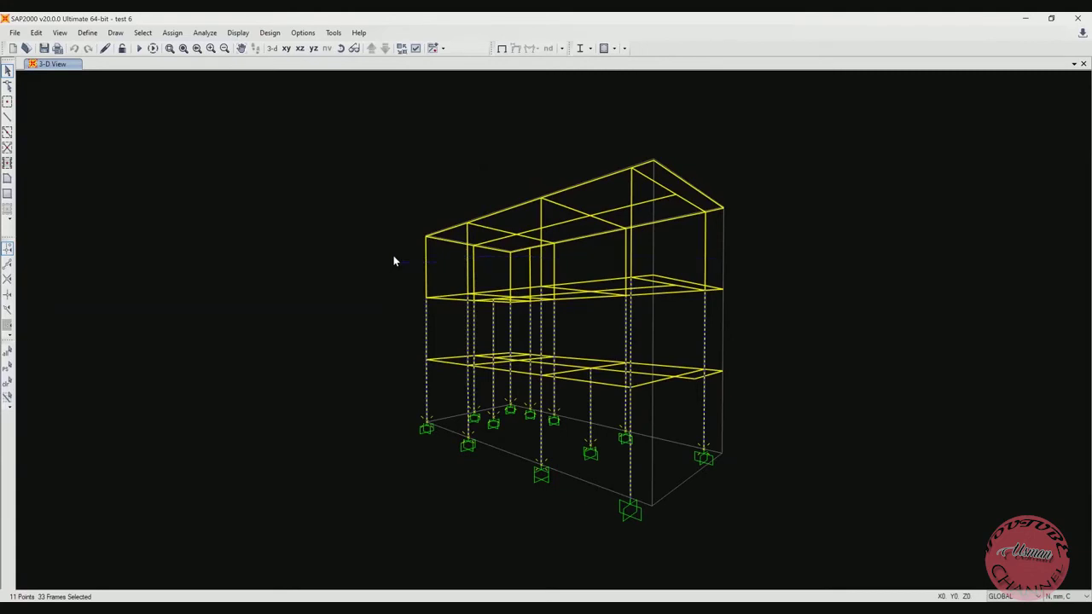
pyautogui.click(172, 33)
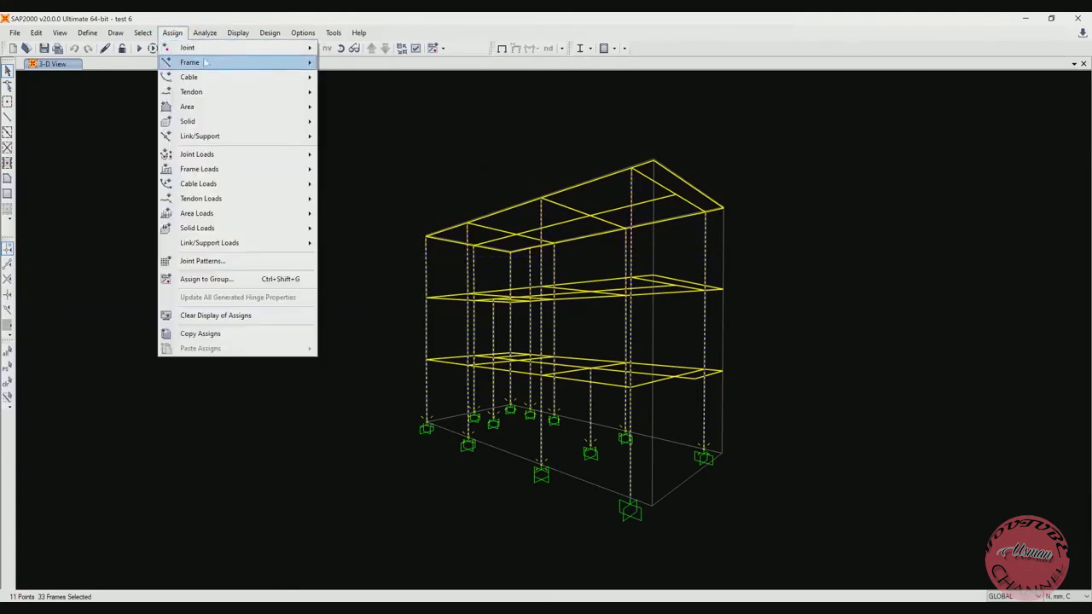
pyautogui.moveTo(183, 62)
pyautogui.click(339, 68)
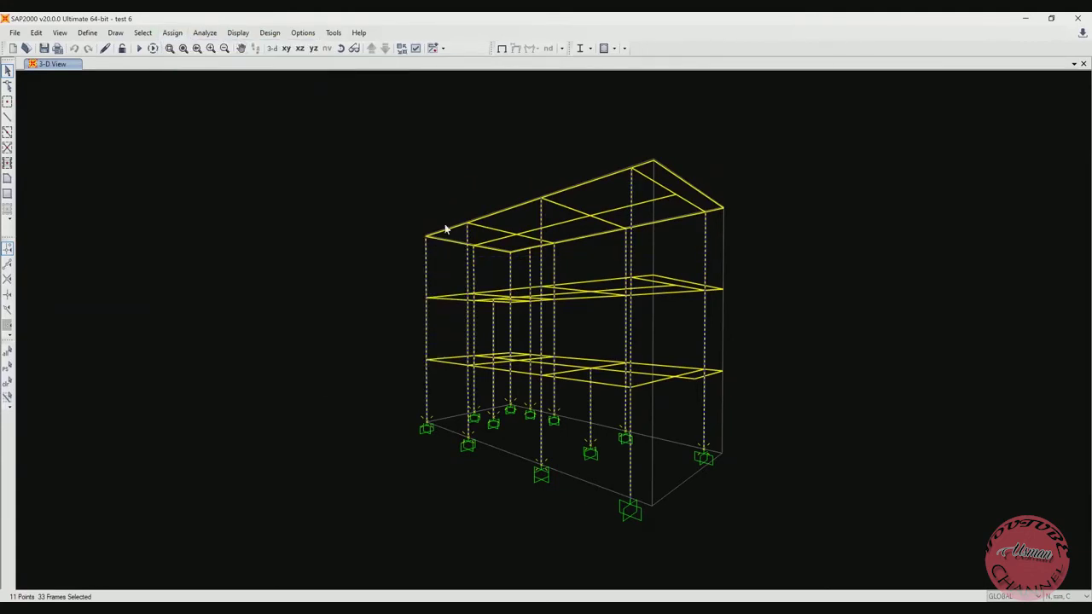
pyautogui.click(495, 220)
pyautogui.click(497, 414)
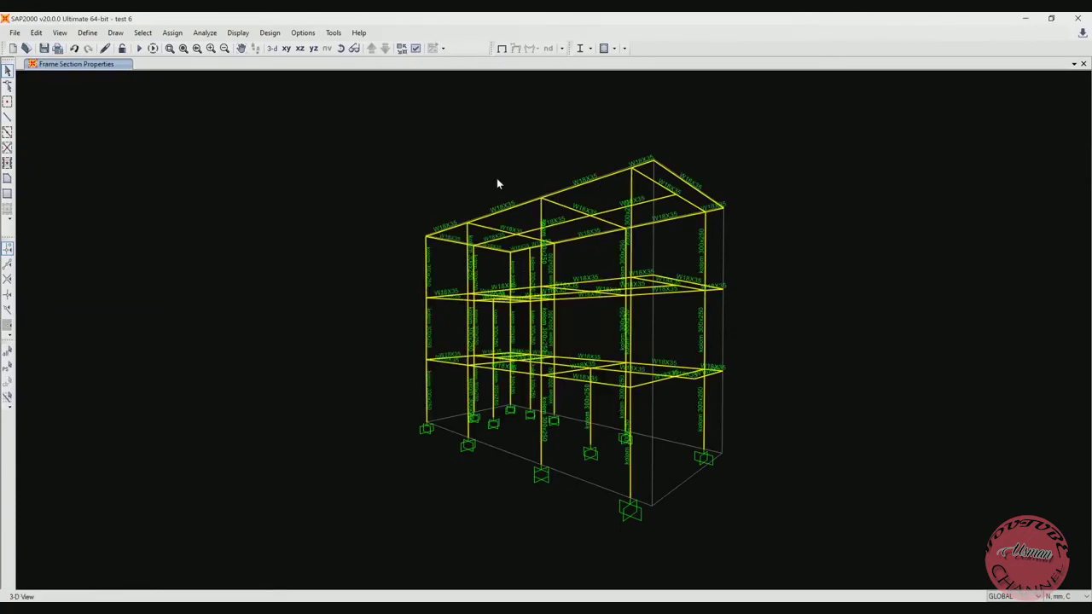
# Step: Select the beams on all three levels and assign them the b 500x250 frame section
pyautogui.moveTo(722, 252); pyautogui.dragTo(803, 262)
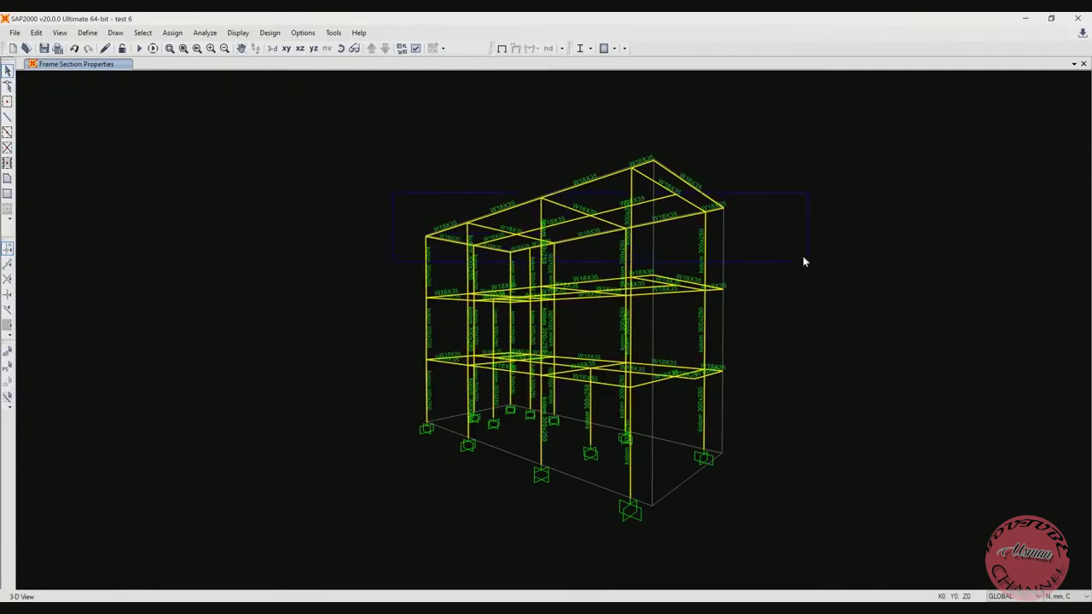
pyautogui.click(341, 48)
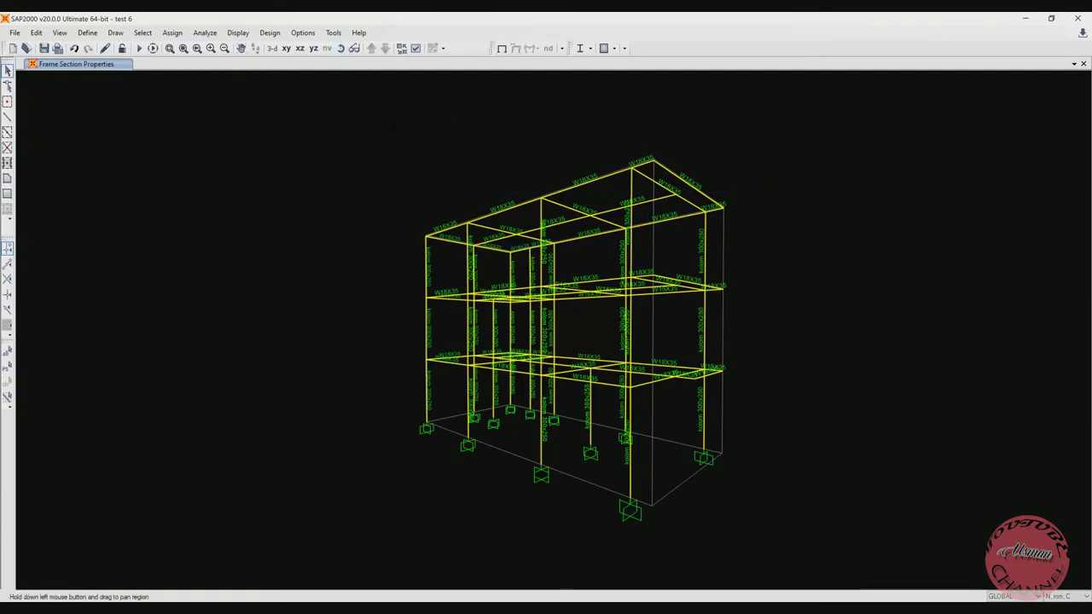
pyautogui.moveTo(396, 125); pyautogui.dragTo(392, 141)
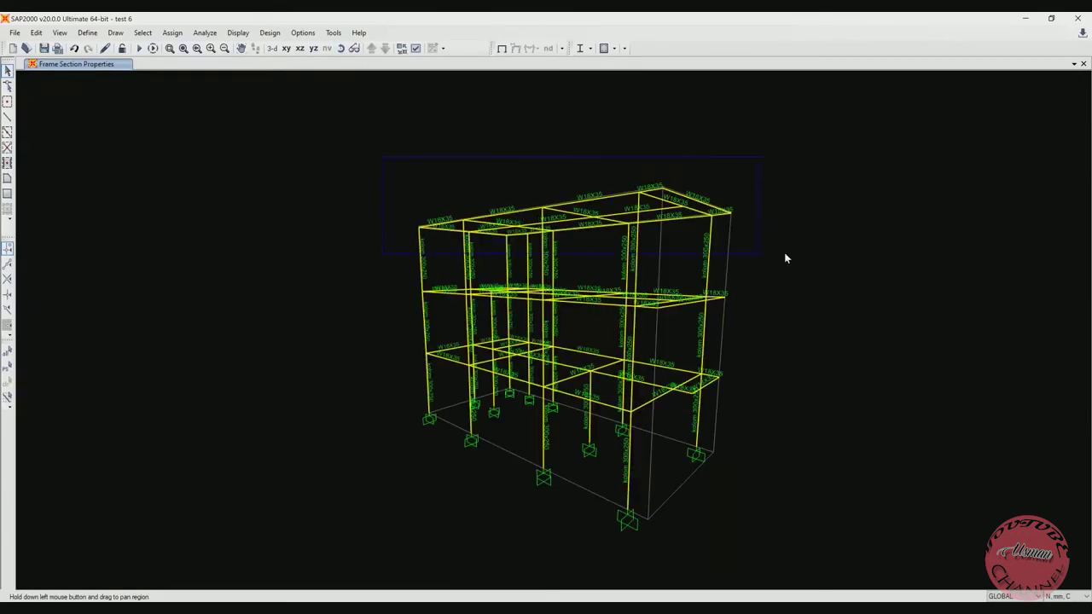
pyautogui.moveTo(760, 263); pyautogui.dragTo(762, 262)
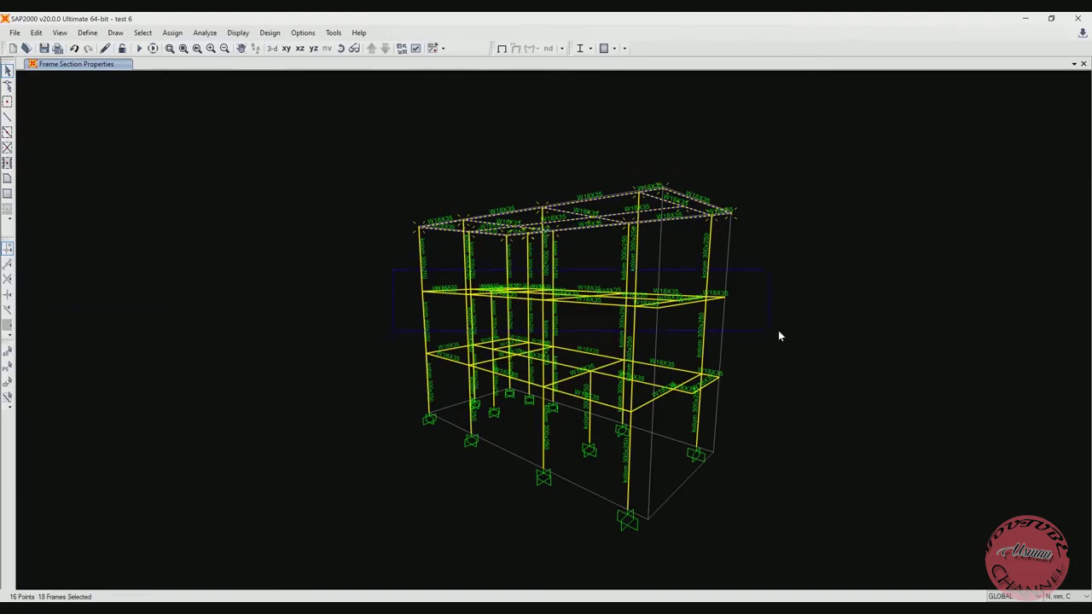
pyautogui.moveTo(783, 327); pyautogui.dragTo(783, 327)
pyautogui.click(341, 48)
pyautogui.moveTo(365, 267); pyautogui.dragTo(375, 243)
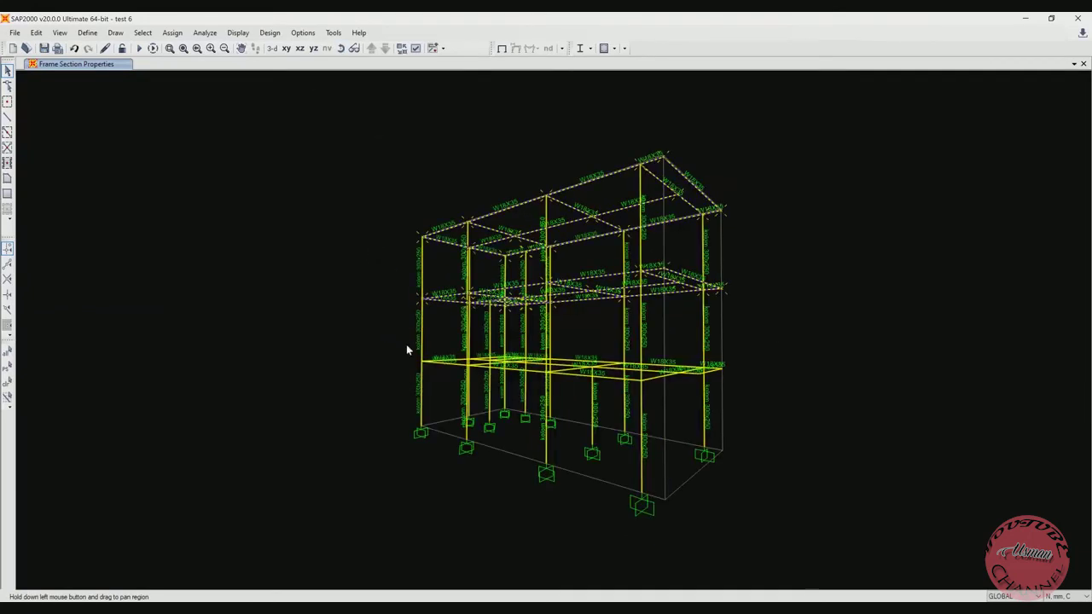
pyautogui.moveTo(708, 386); pyautogui.dragTo(770, 394)
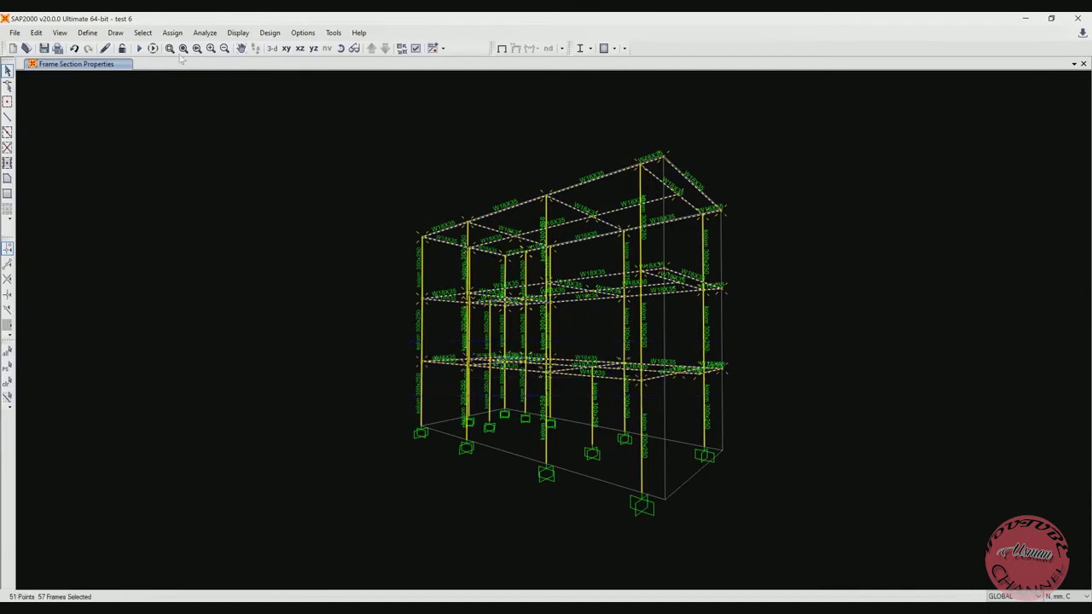
pyautogui.click(174, 34)
pyautogui.moveTo(183, 65)
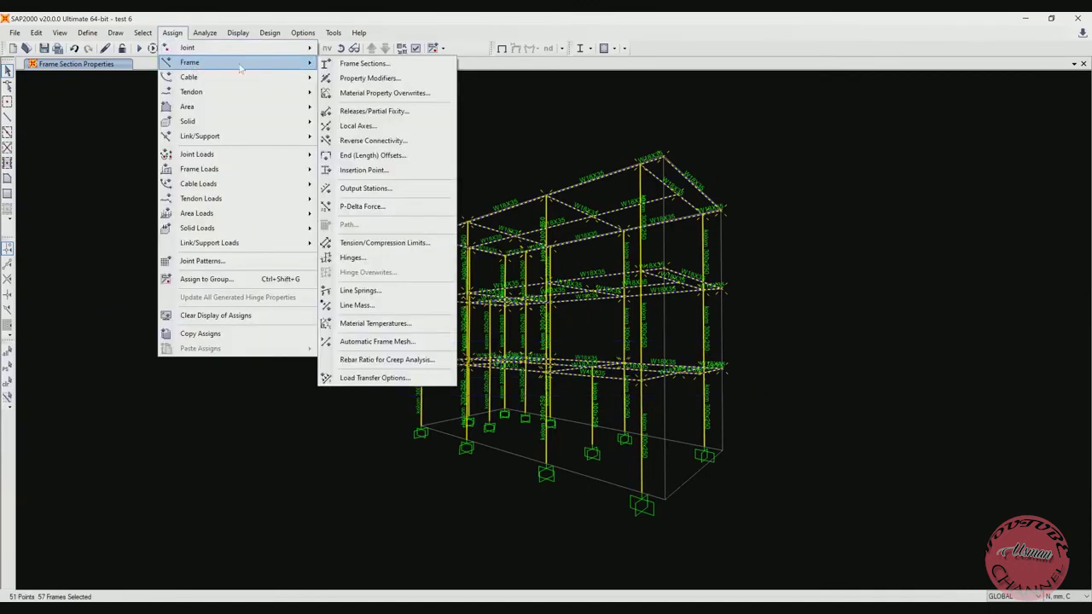
pyautogui.click(346, 62)
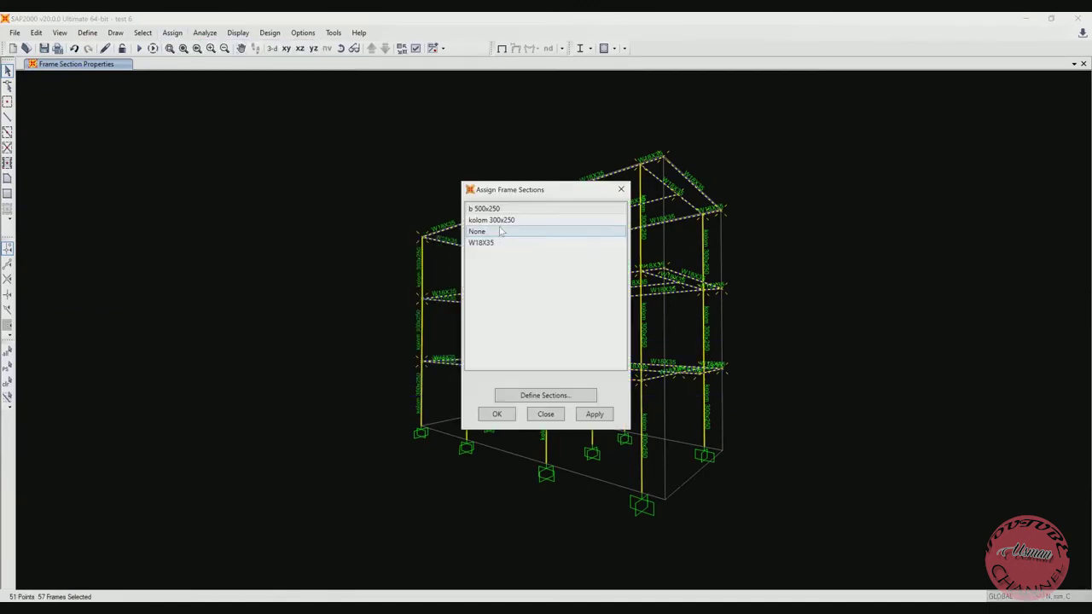
pyautogui.click(508, 209)
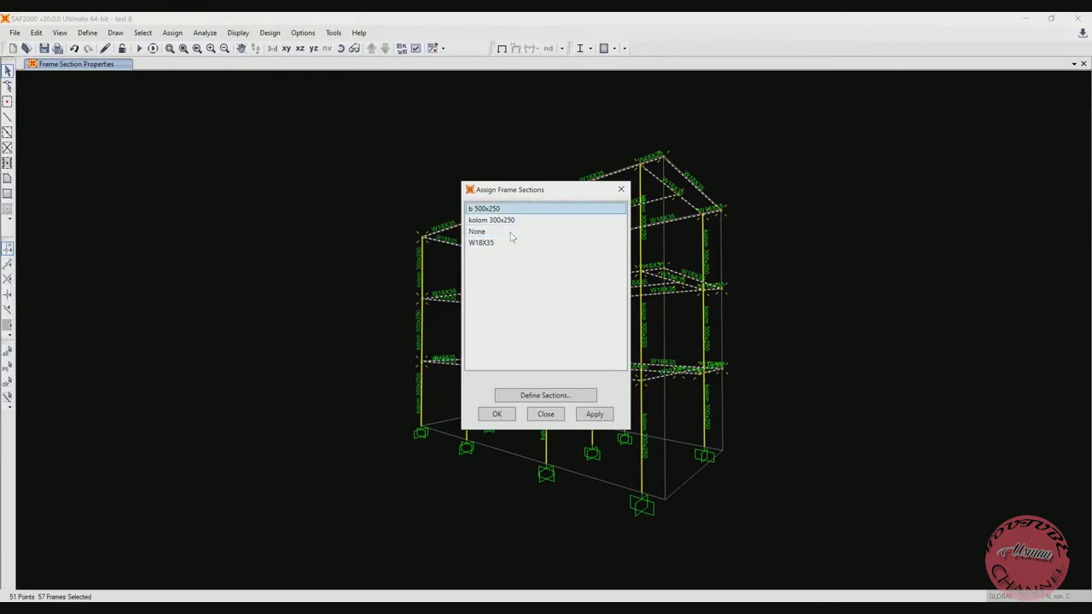
pyautogui.click(497, 415)
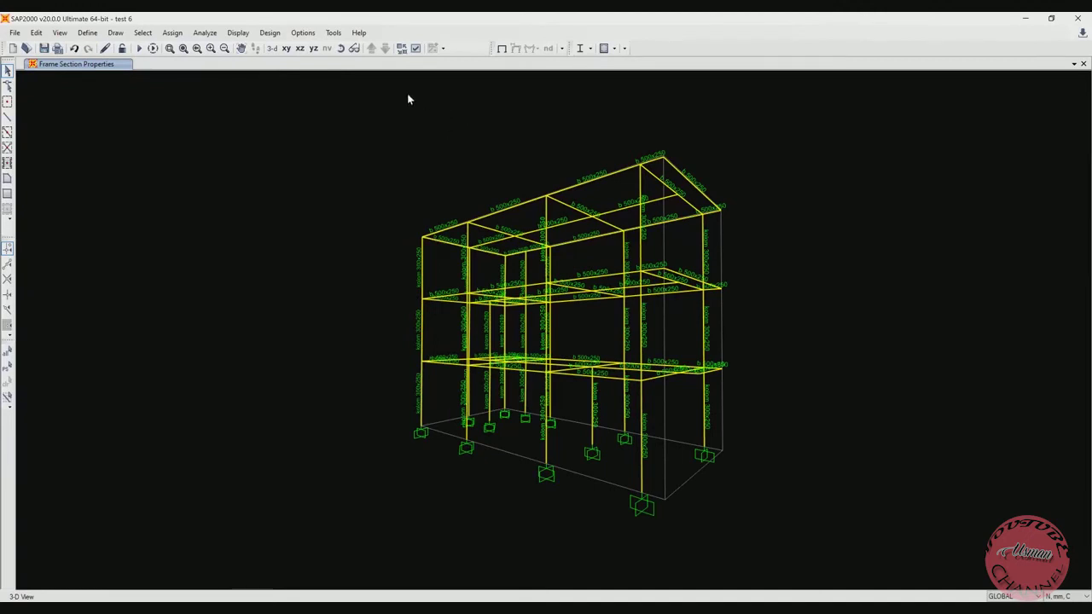
# Step: Change the model's display view type to Extrude to show the members as solid sections
pyautogui.click(340, 48)
pyautogui.moveTo(487, 229); pyautogui.dragTo(447, 278)
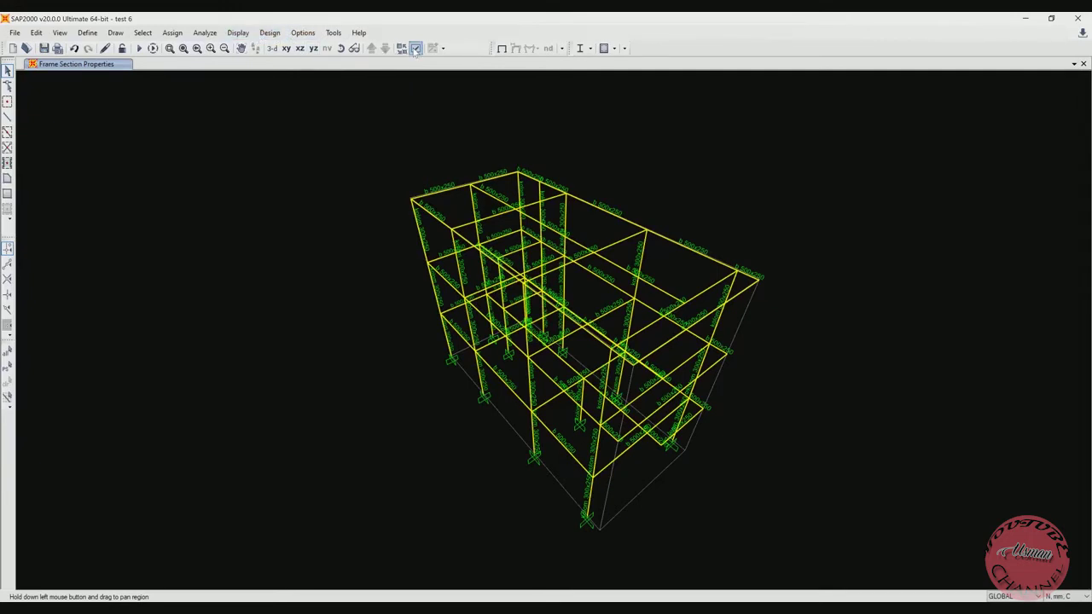
pyautogui.click(415, 48)
pyautogui.click(509, 162)
pyautogui.click(603, 219)
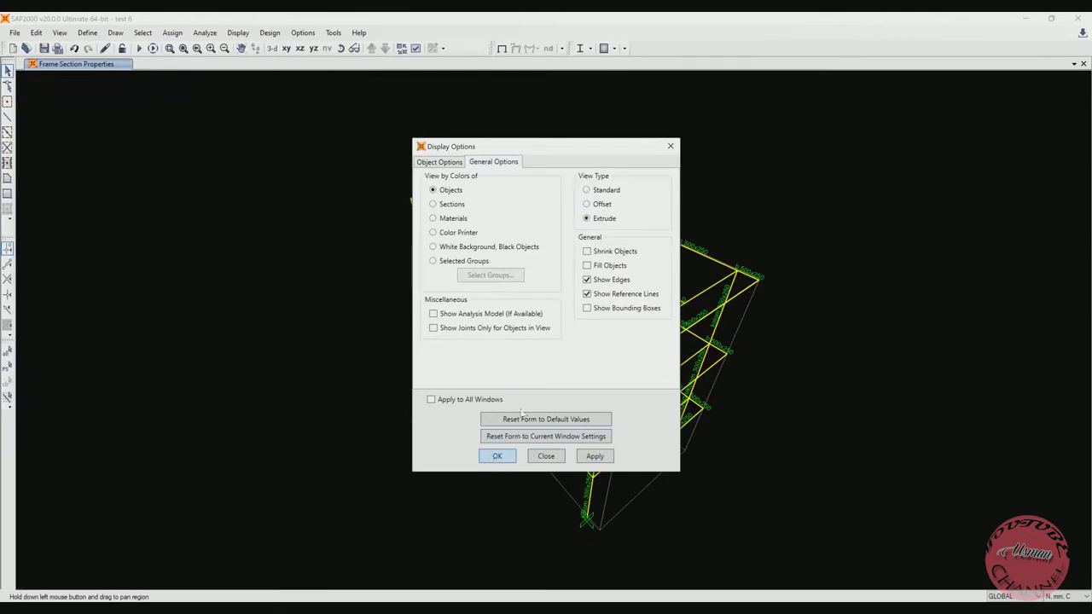
pyautogui.click(496, 456)
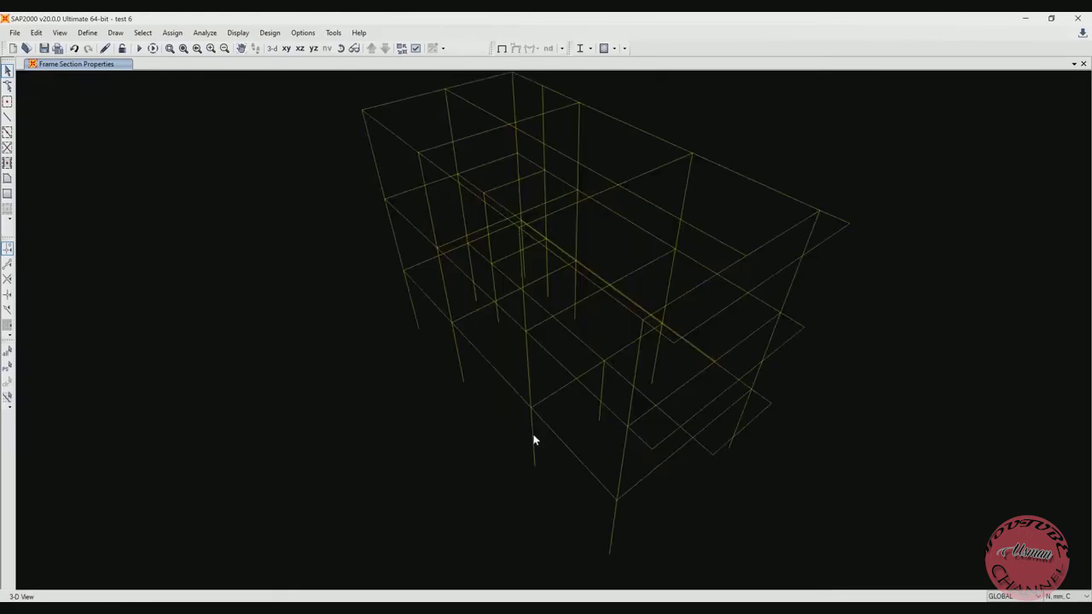
# Step: Check the object information of a column on the long front side of the extruded frame
pyautogui.scroll(3, 533, 439)
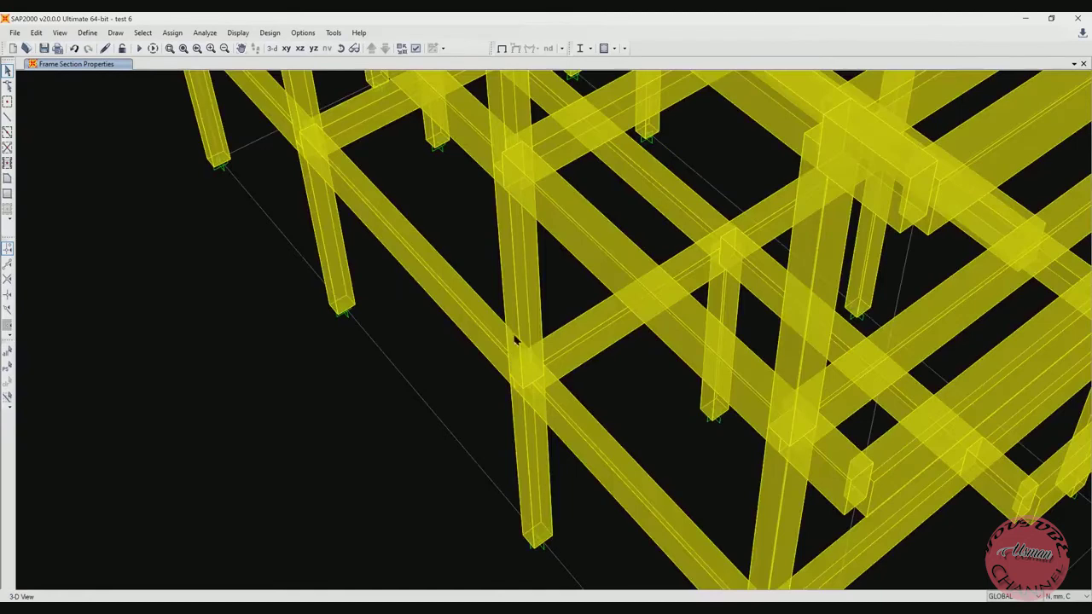
pyautogui.click(522, 292)
pyautogui.rightClick(521, 286)
pyautogui.press('Escape')
# Step: Open the kolom 300x250 frame section for modification and rename it kolom 400x200
pyautogui.click(86, 34)
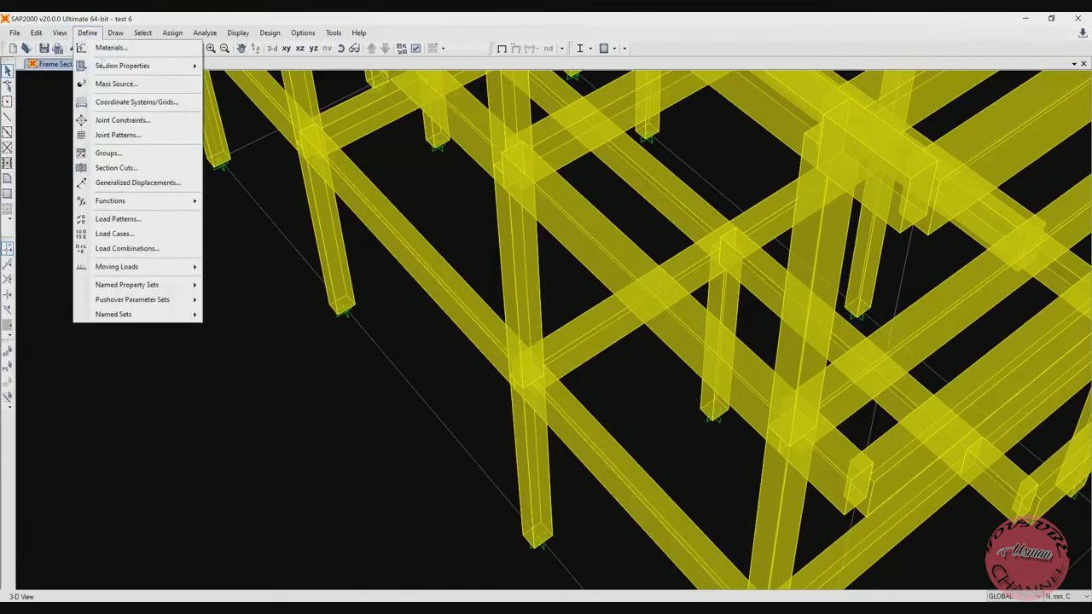
pyautogui.moveTo(137, 67)
pyautogui.click(238, 68)
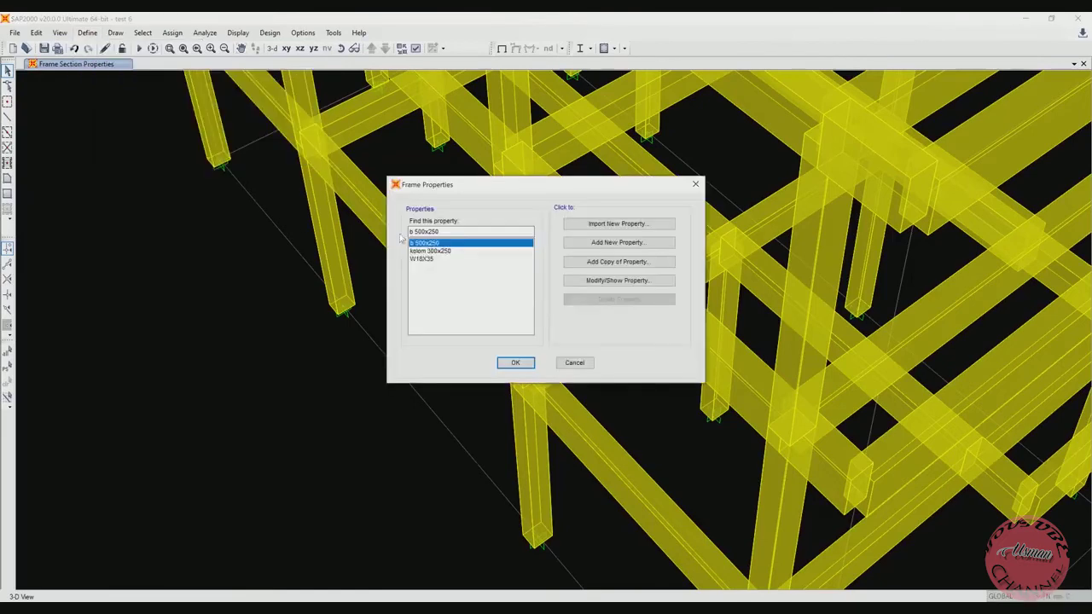
pyautogui.click(478, 251)
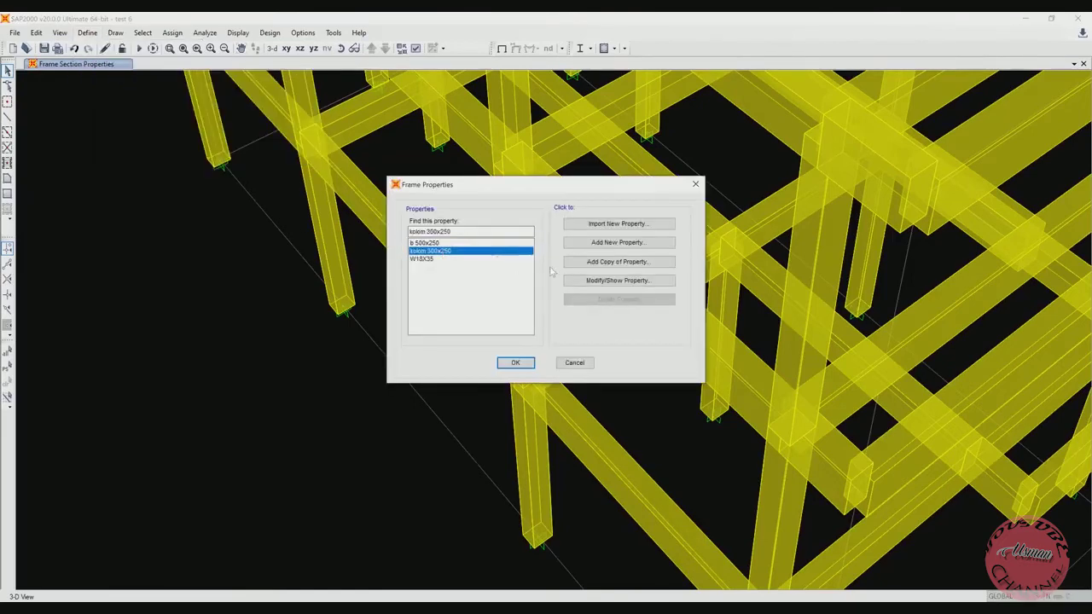
pyautogui.click(595, 281)
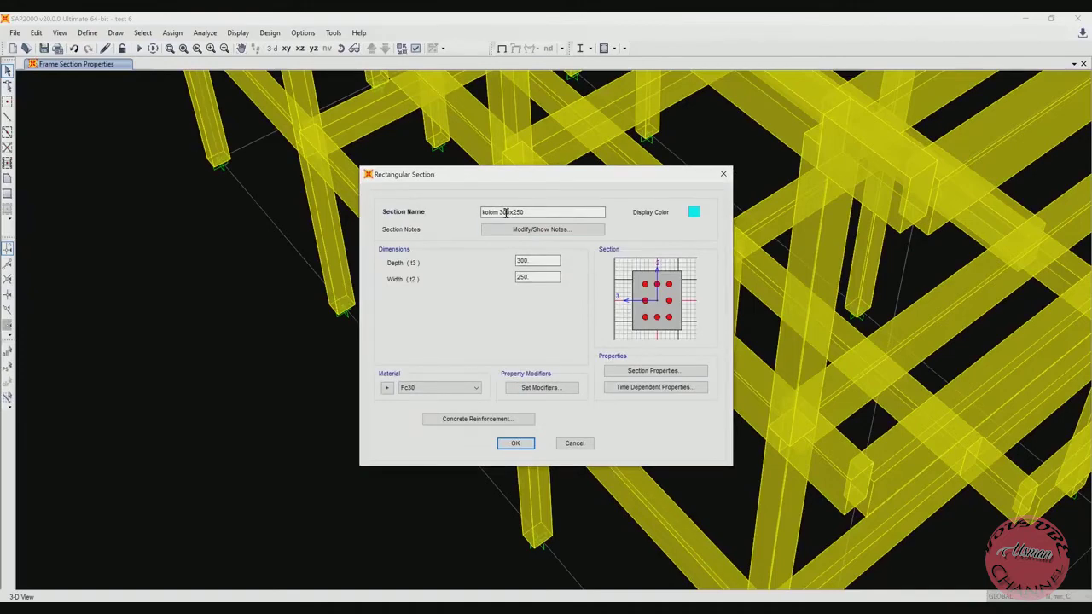
pyautogui.moveTo(510, 212); pyautogui.dragTo(502, 213)
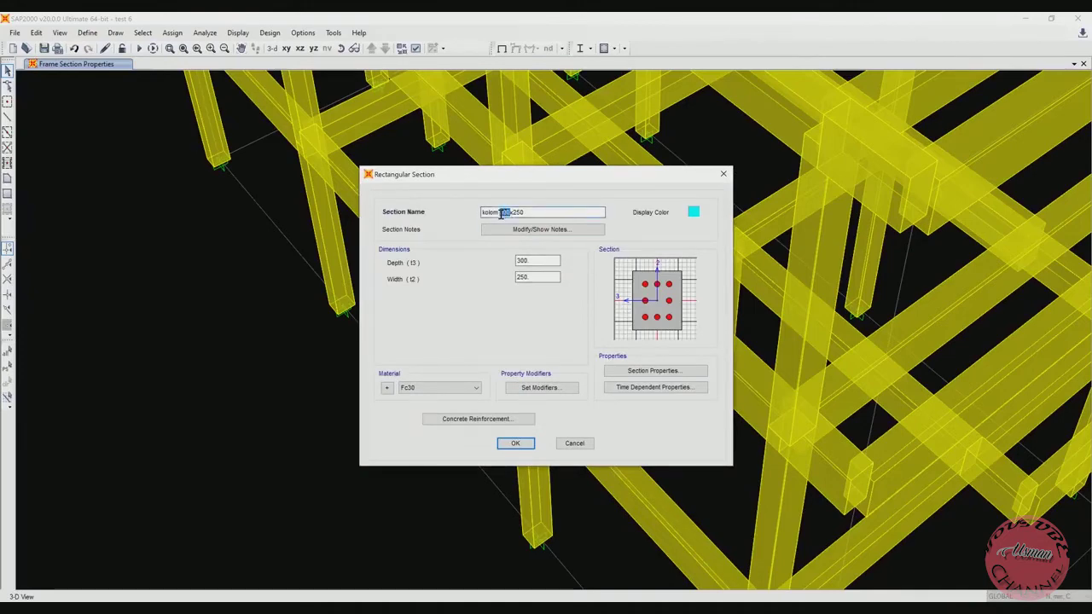
pyautogui.write('400')
# Step: Set the column section's depth to 400 mm and width to 200 mm, and accept the modified frame properties
pyautogui.moveTo(546, 261); pyautogui.dragTo(504, 261)
pyautogui.write('4')
pyautogui.moveTo(551, 277); pyautogui.dragTo(513, 277)
pyautogui.write('200')
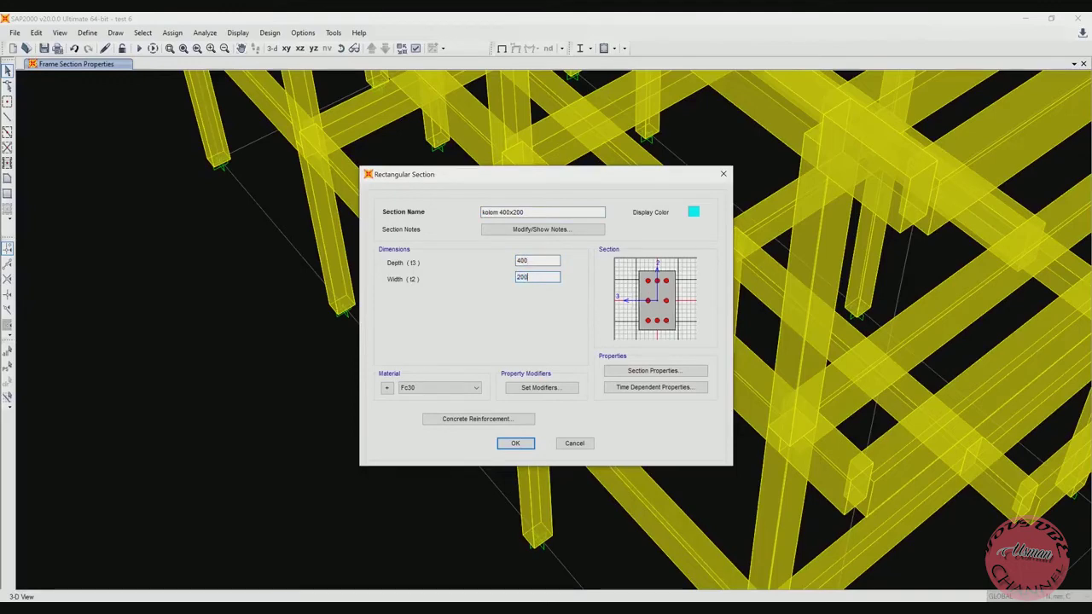
pyautogui.click(512, 443)
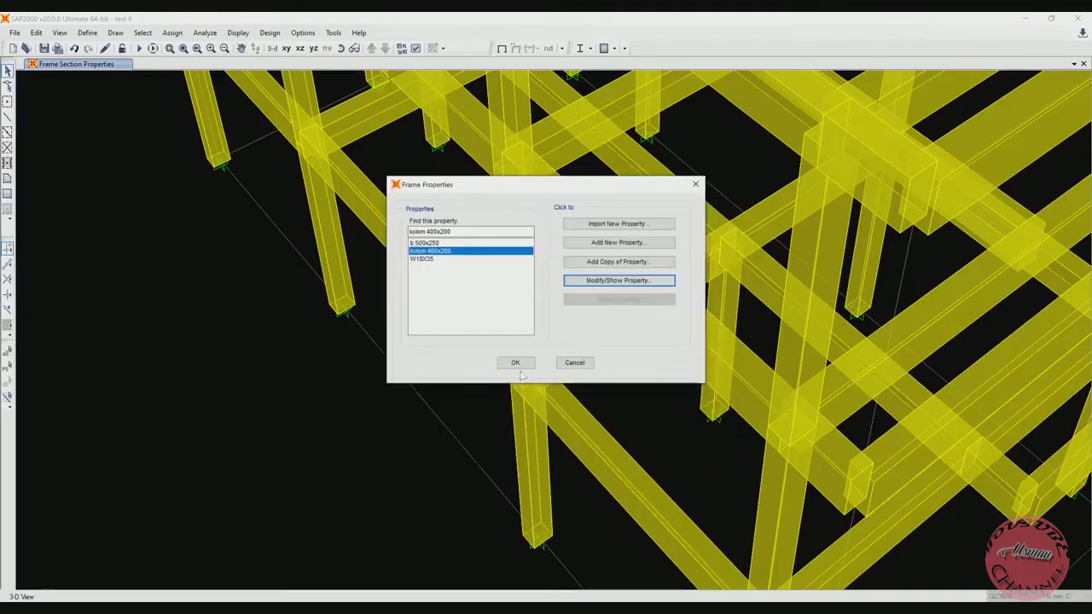
pyautogui.click(516, 363)
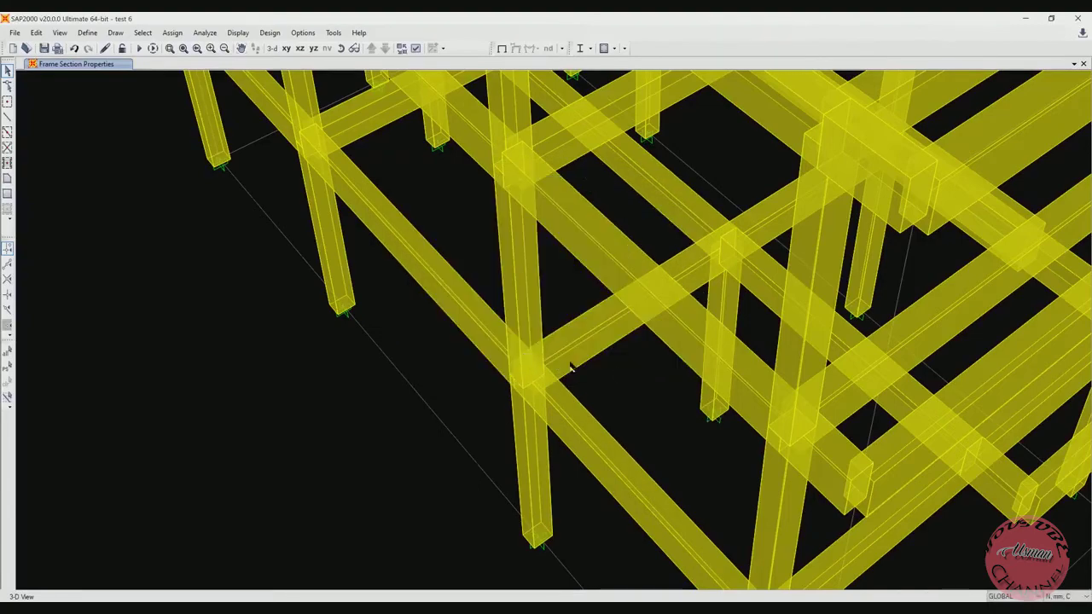
pyautogui.scroll(-8, 617, 375)
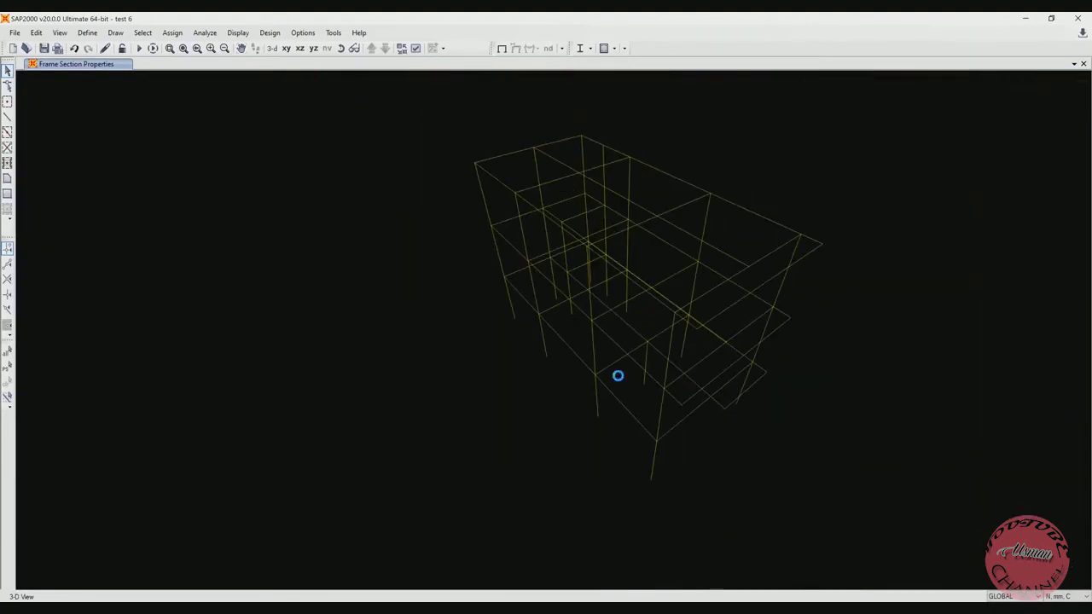
# Step: Inspect the resized columns in the extruded frame, switch to AutoCAD and check the orientation of the grid D column in the floor plan
pyautogui.scroll(5, 597, 401)
pyautogui.scroll(3, 575, 388)
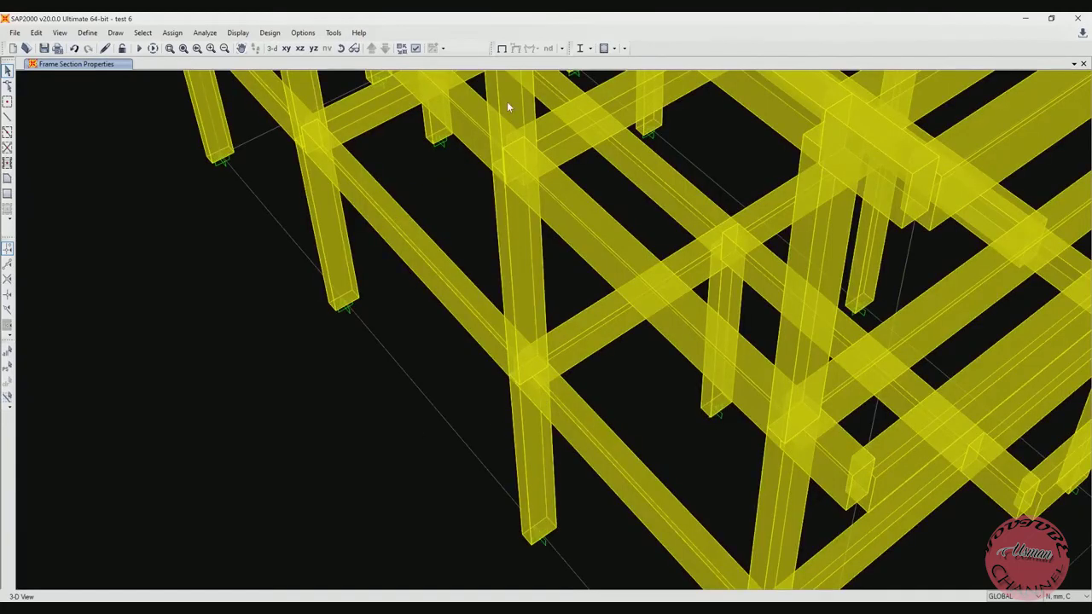
pyautogui.scroll(-2, 507, 102)
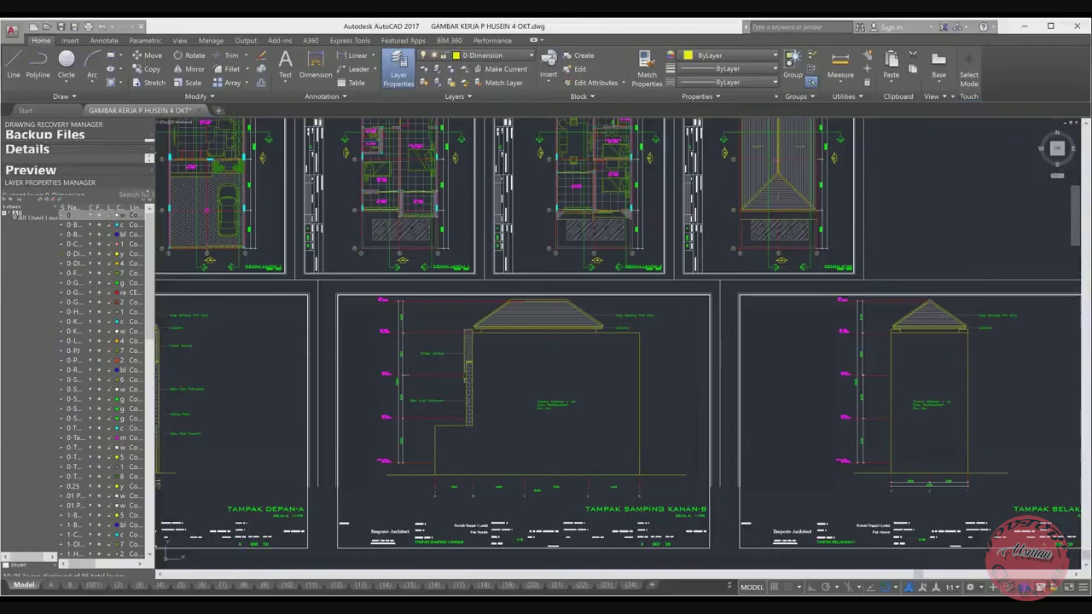
pyautogui.moveTo(662, 343)
pyautogui.mouseDown(button='middle')
pyautogui.moveTo(779, 406)
pyautogui.moveTo(796, 428)
pyautogui.mouseUp(button='middle')
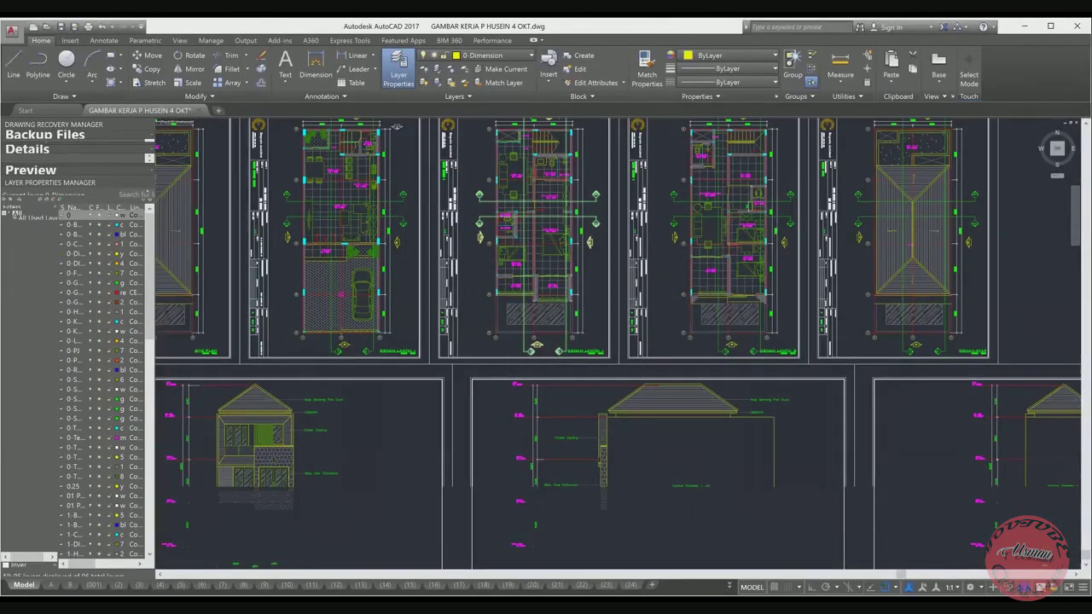
pyautogui.scroll(3, 495, 175)
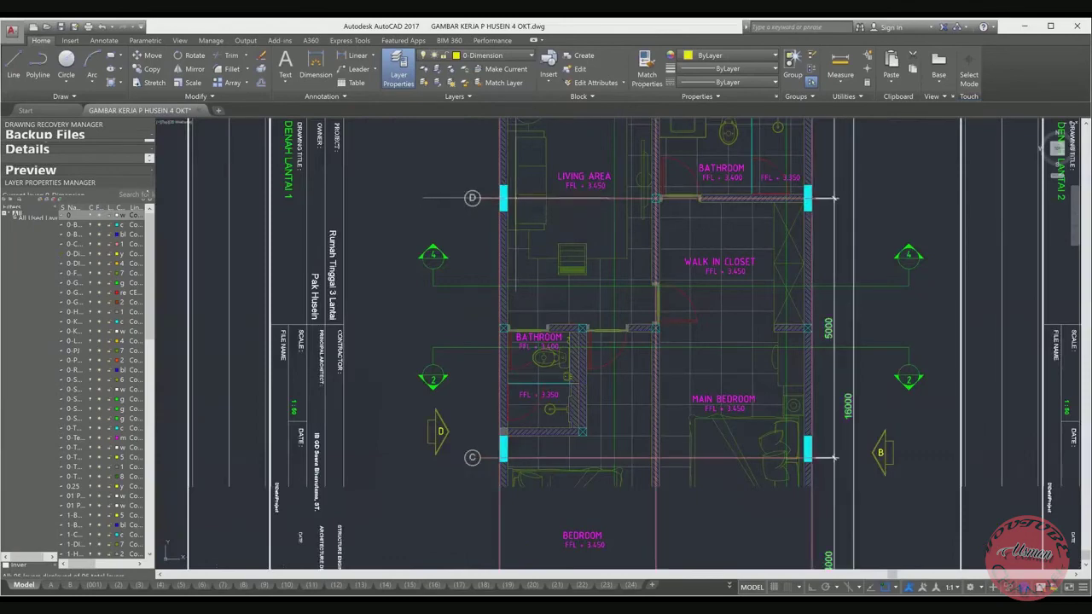
pyautogui.moveTo(834, 198); pyautogui.dragTo(807, 245, button='middle')
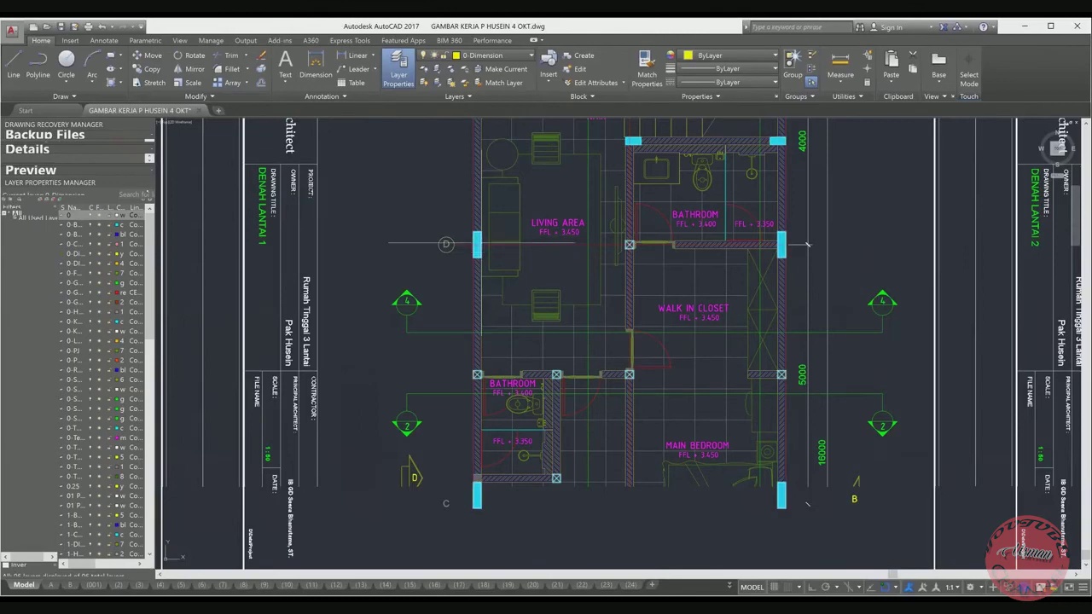
pyautogui.moveTo(477, 243)
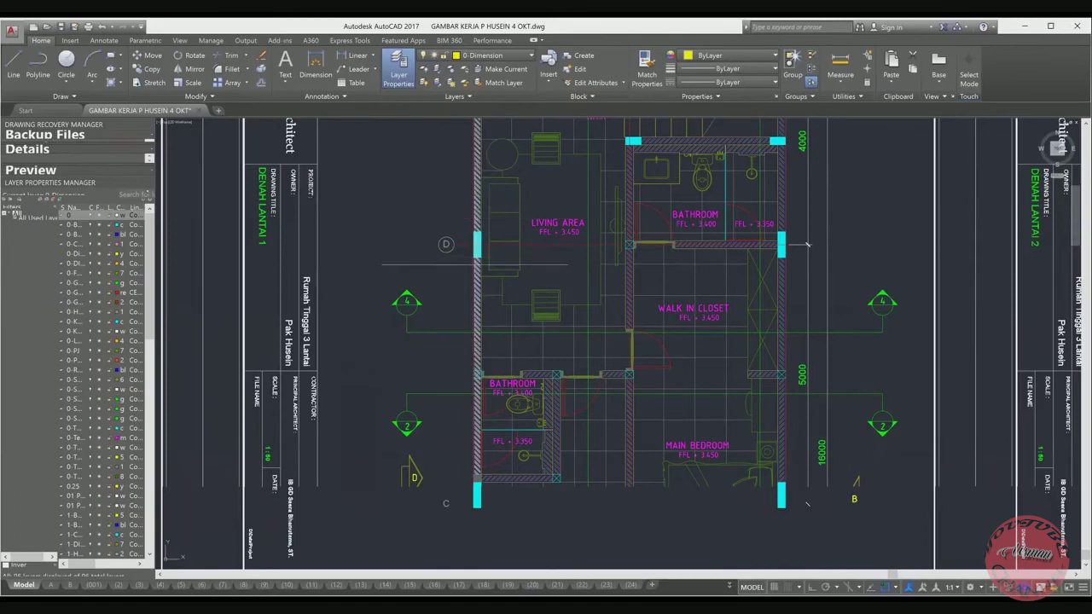
pyautogui.click(476, 245)
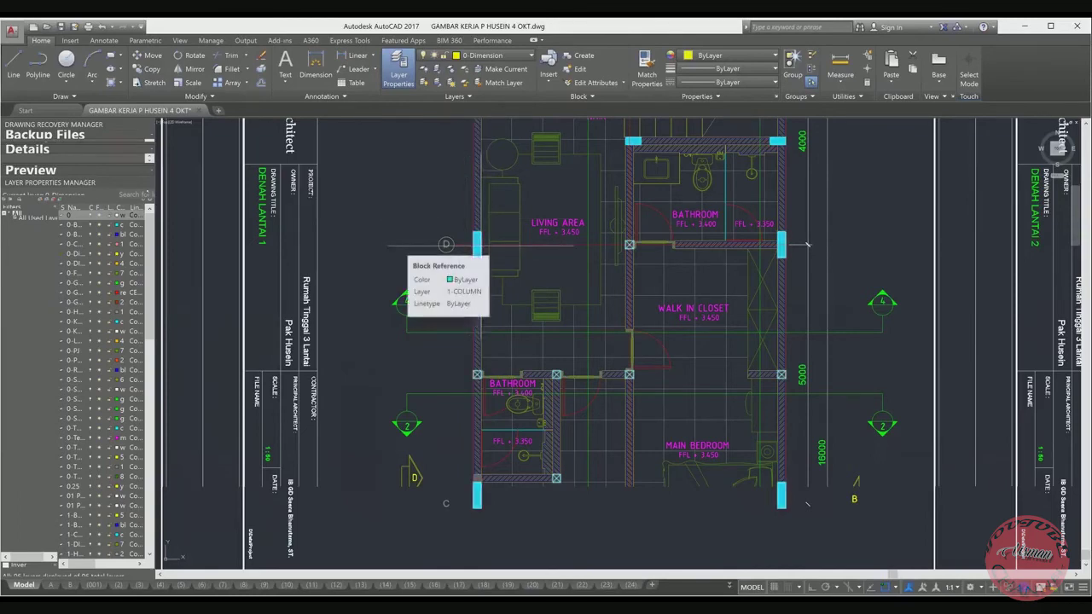
pyautogui.press('Escape')
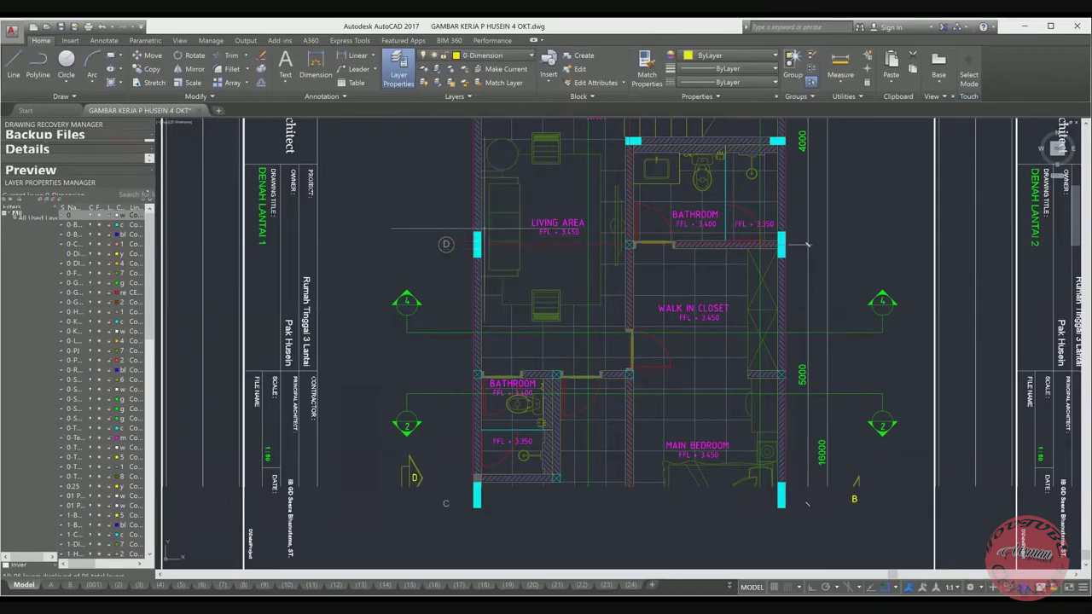
# Step: Examine the orientation of the cyan columns along grid lines C, D and E and around the stairs in the floor plan
pyautogui.moveTo(557, 201); pyautogui.dragTo(553, 282, button='middle')
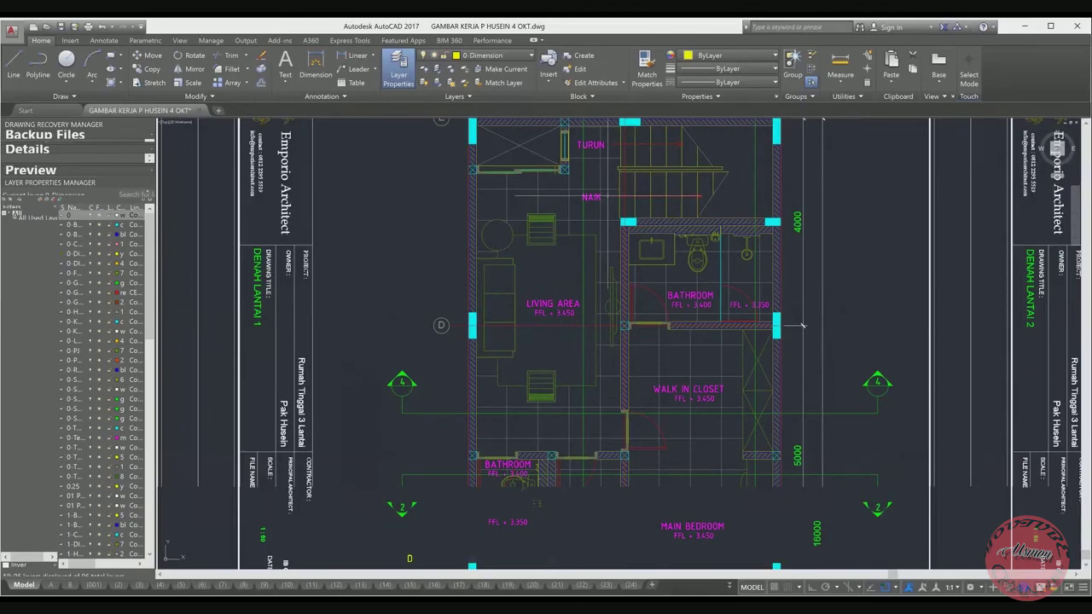
pyautogui.moveTo(801, 325); pyautogui.dragTo(799, 375, button='middle')
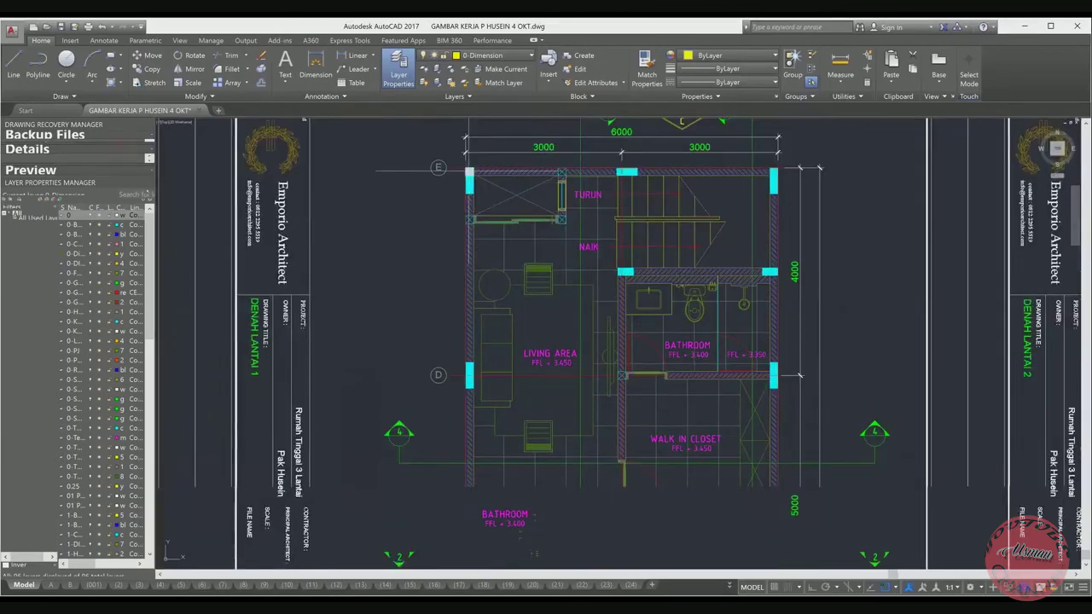
pyautogui.press('Escape')
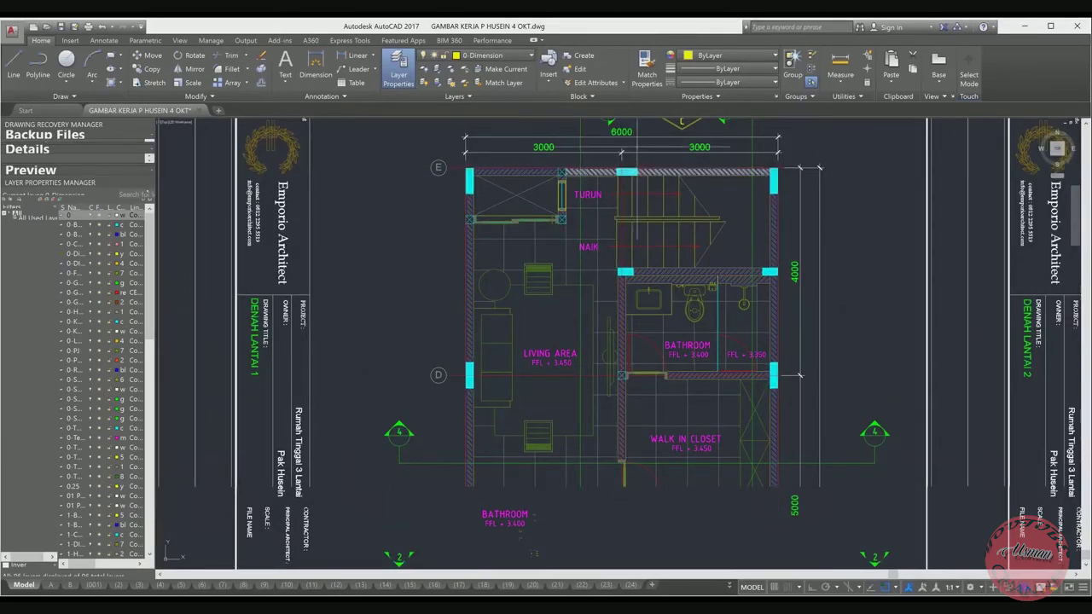
pyautogui.moveTo(799, 375); pyautogui.dragTo(781, 208, button='middle')
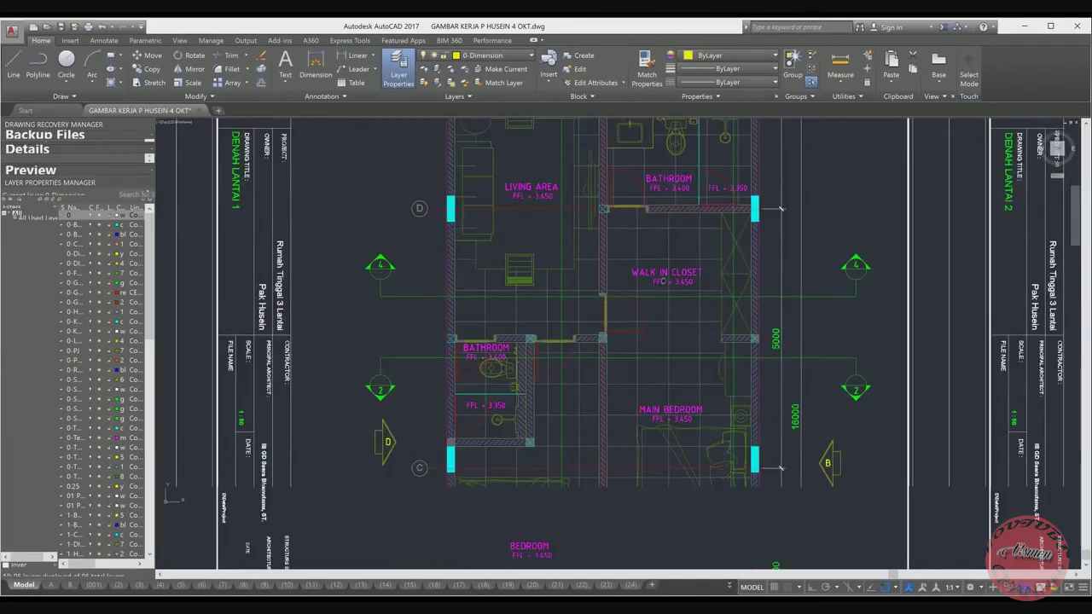
pyautogui.moveTo(663, 281); pyautogui.dragTo(664, 210, button='middle')
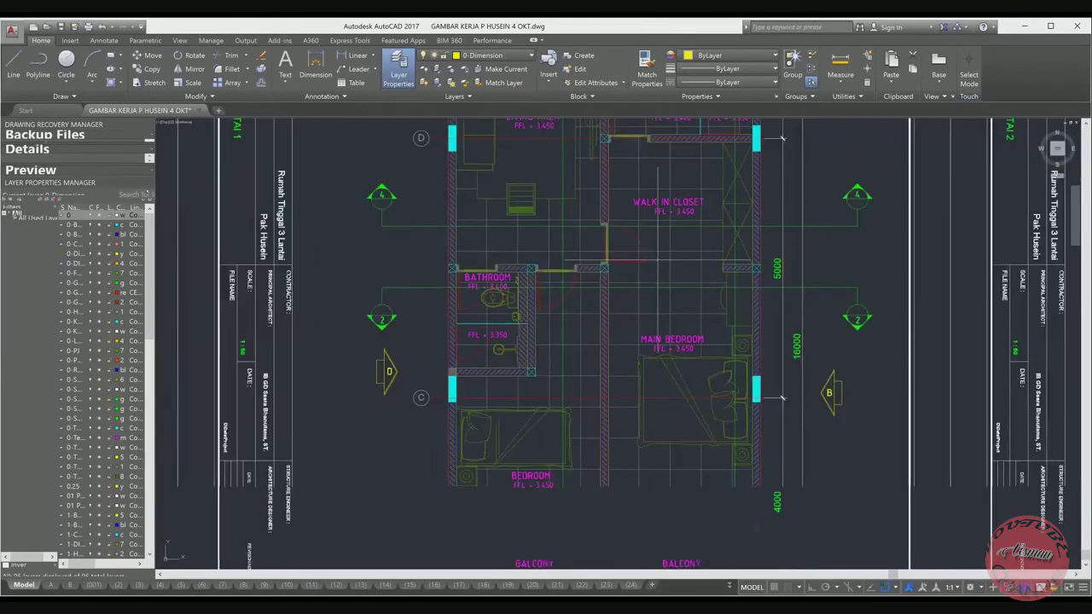
pyautogui.moveTo(654, 280); pyautogui.dragTo(656, 412, button='middle')
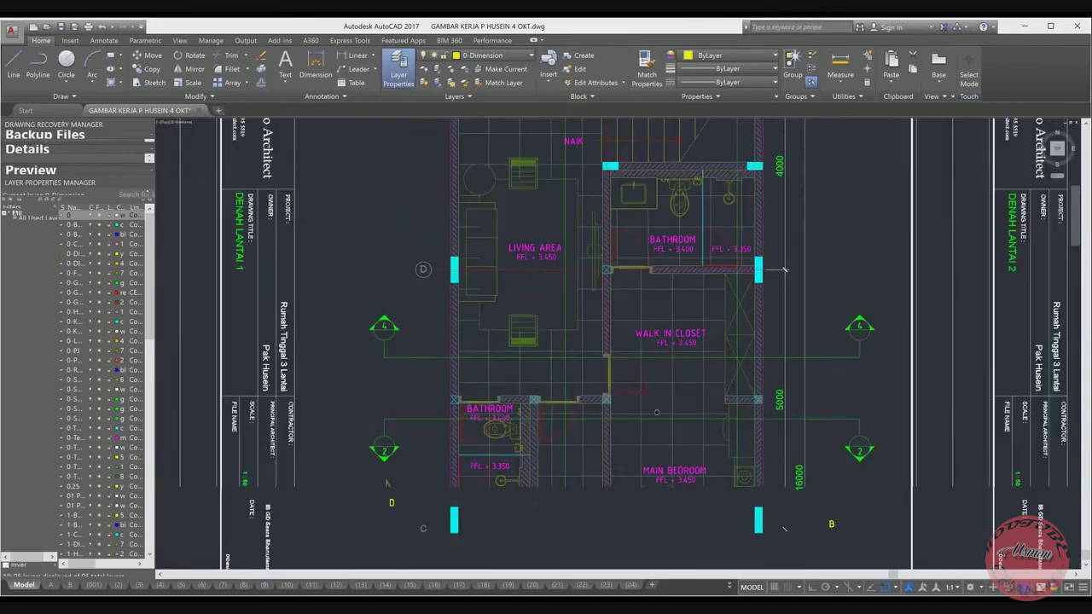
pyautogui.moveTo(649, 179); pyautogui.dragTo(655, 308, button='middle')
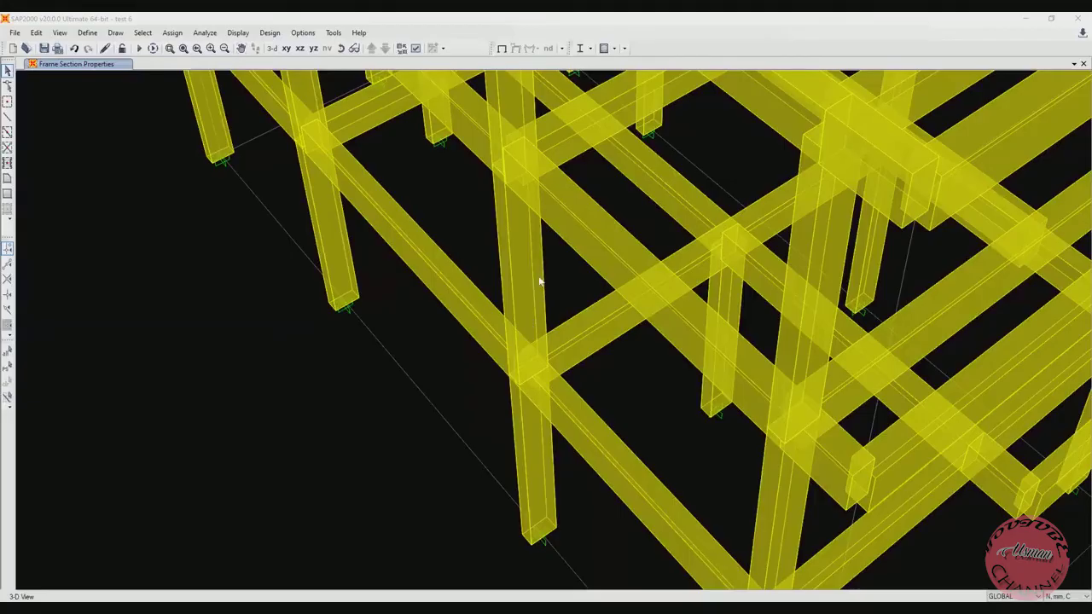
# Step: Switch back to SAP2000 and select all frame members that have the kolom 400x200 section property
pyautogui.scroll(-2, 547, 303)
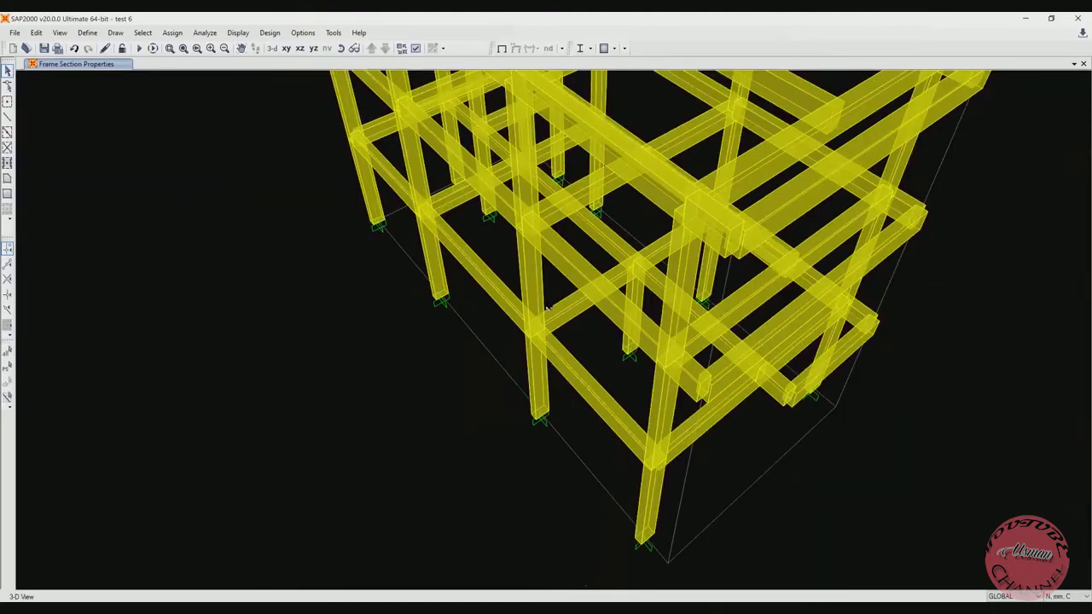
pyautogui.scroll(-3, 485, 210)
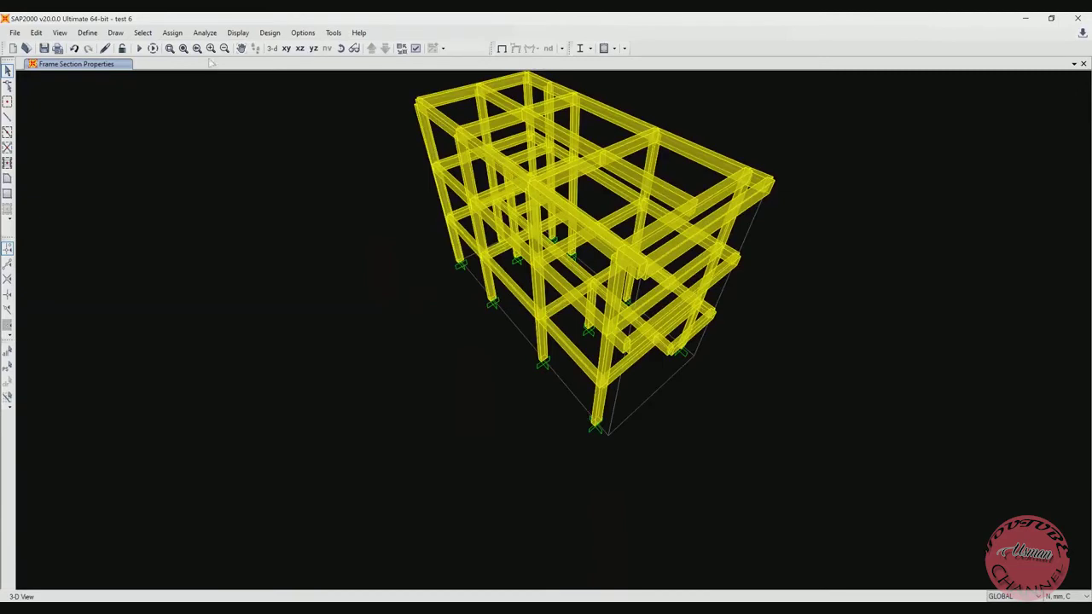
pyautogui.click(143, 33)
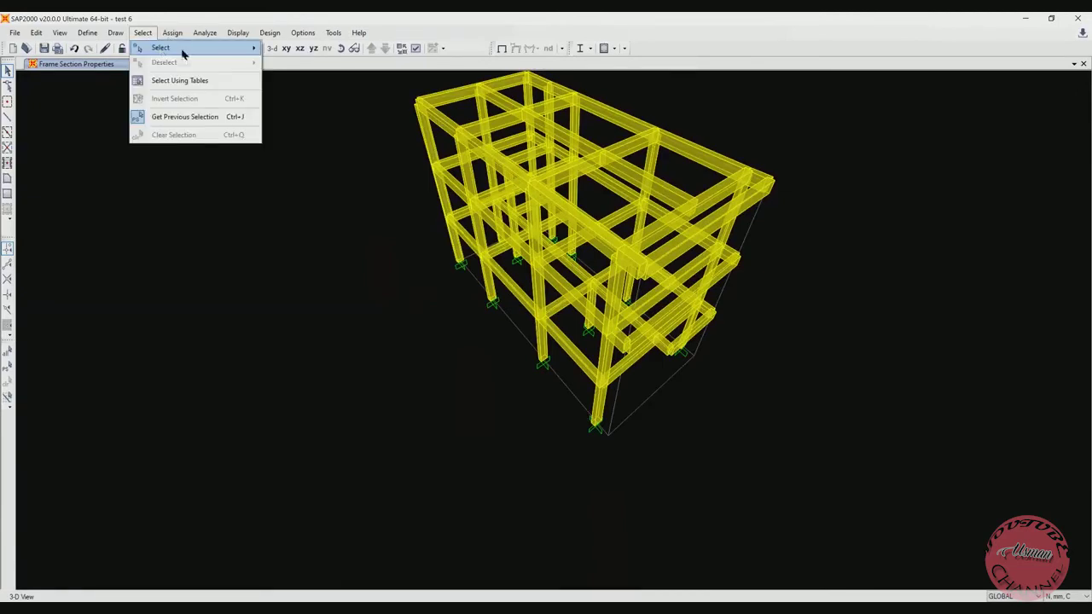
pyautogui.moveTo(181, 52)
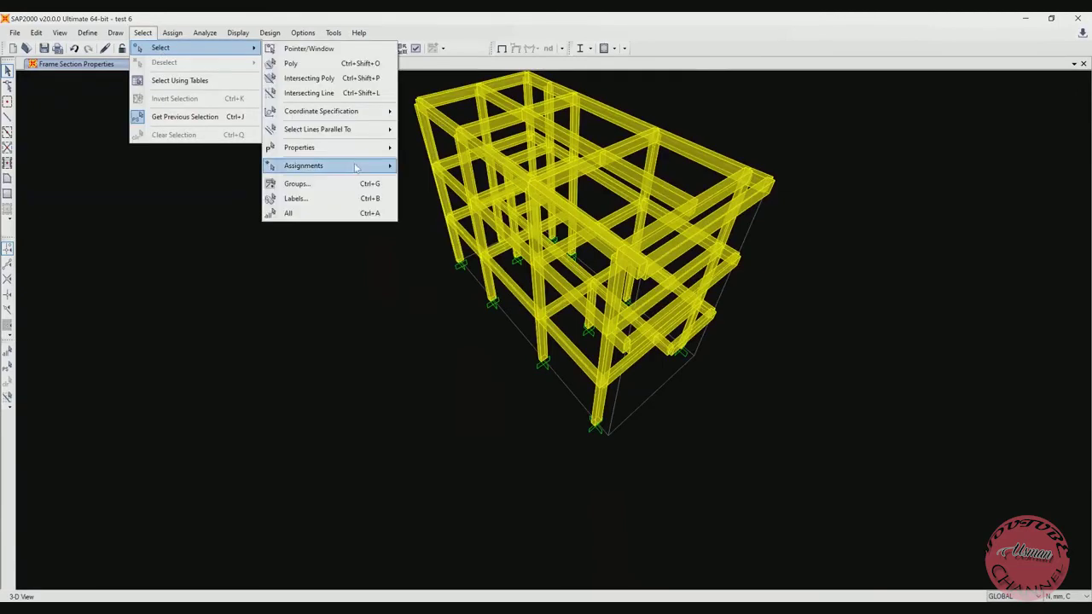
pyautogui.moveTo(388, 149)
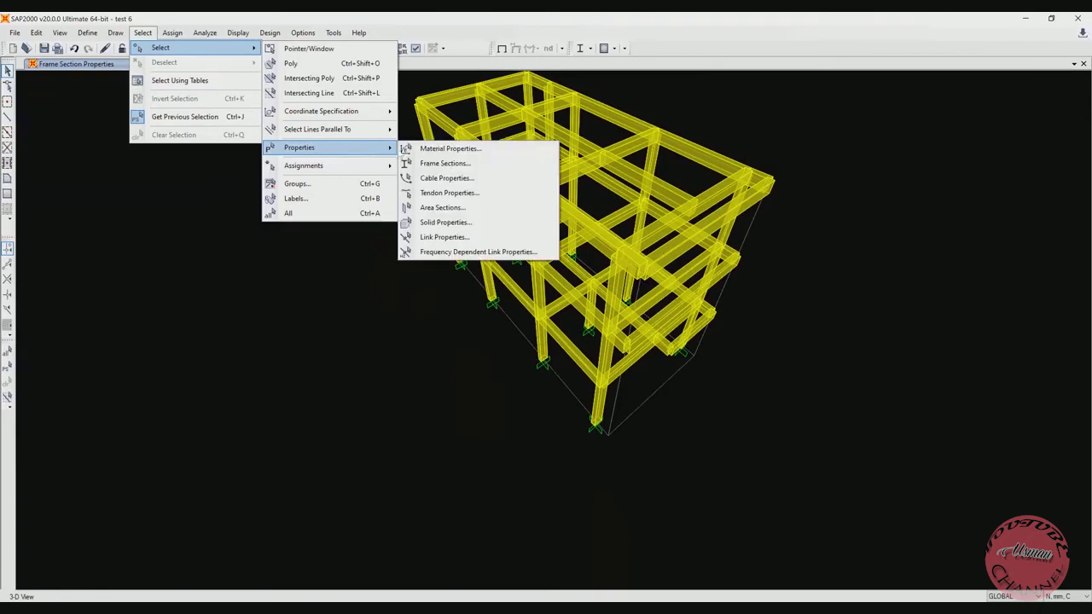
pyautogui.click(432, 162)
pyautogui.click(482, 254)
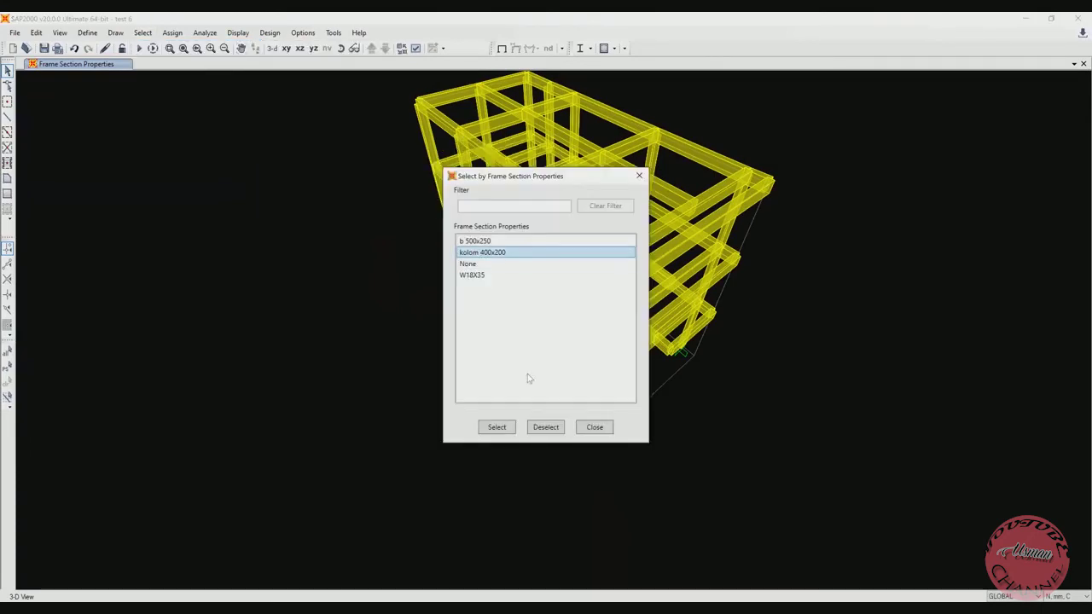
pyautogui.click(503, 429)
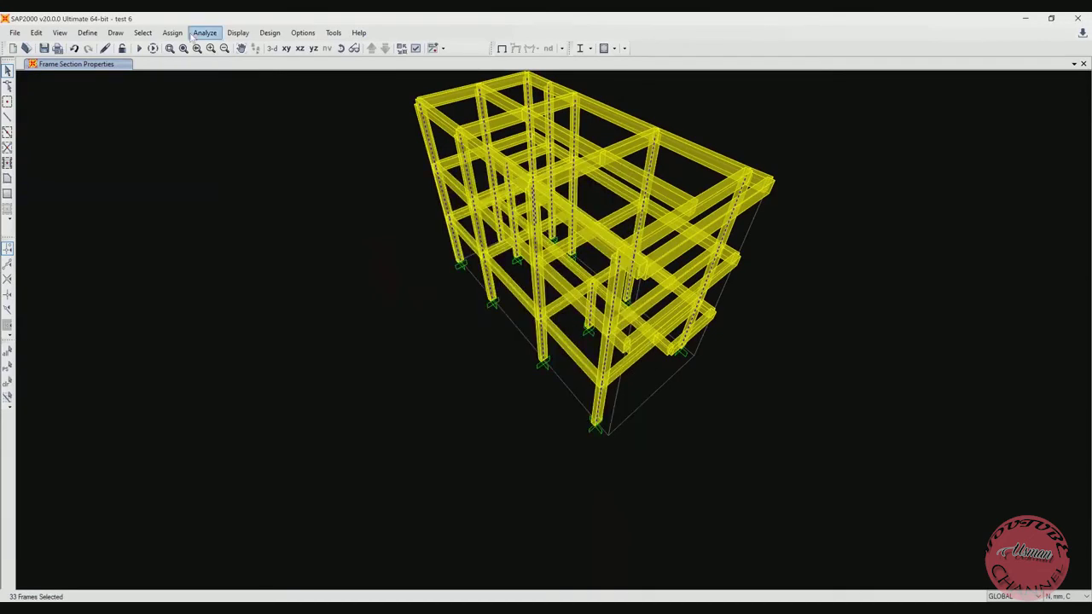
# Step: Rotate the local axes of the selected columns by 90 degrees
pyautogui.click(173, 33)
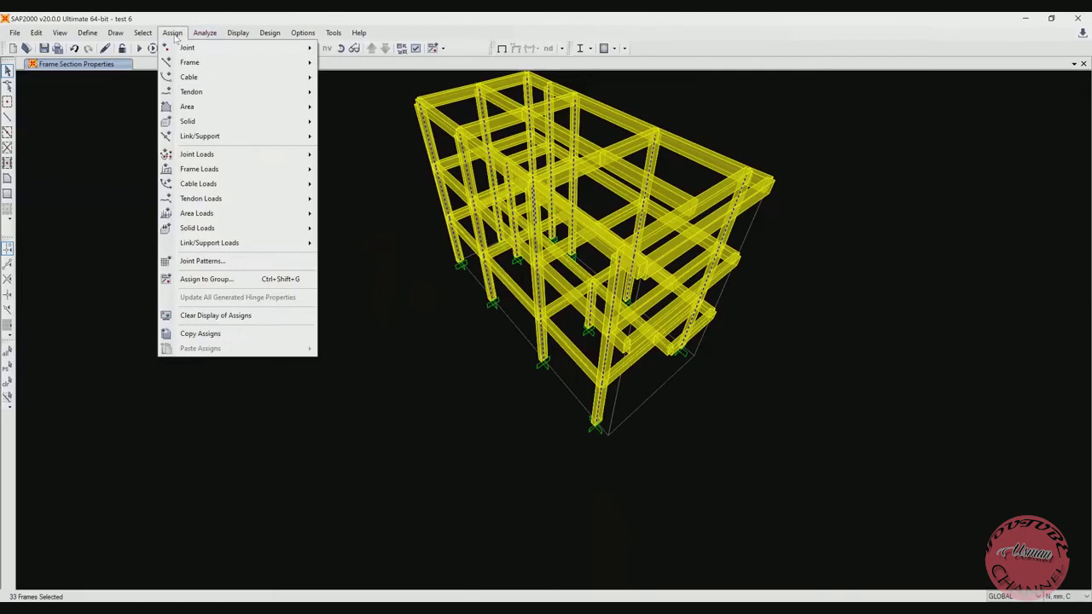
pyautogui.moveTo(208, 67)
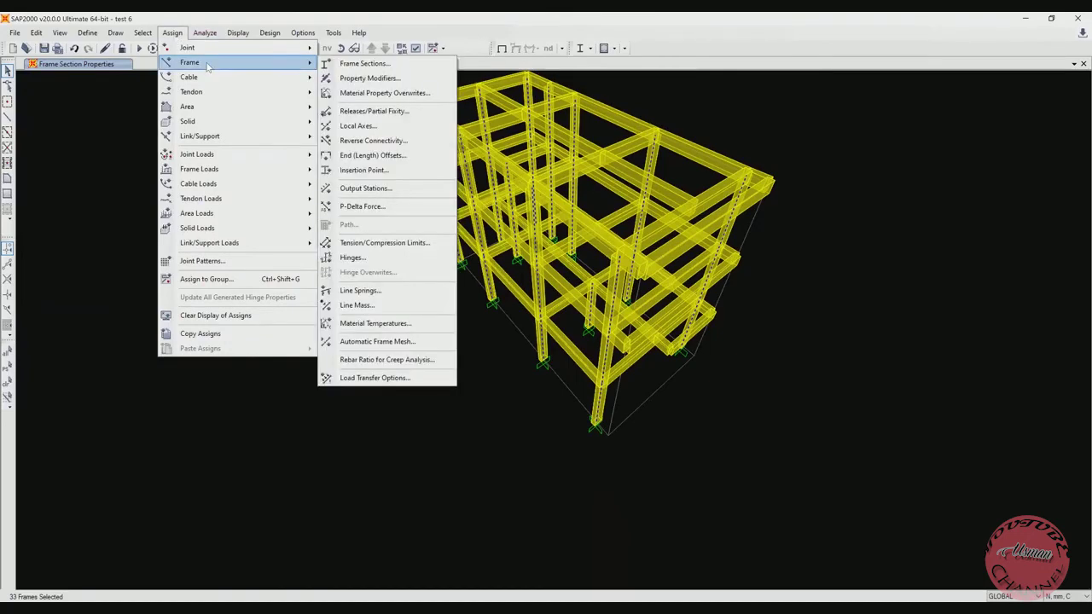
pyautogui.click(360, 126)
pyautogui.write('90')
pyautogui.click(499, 403)
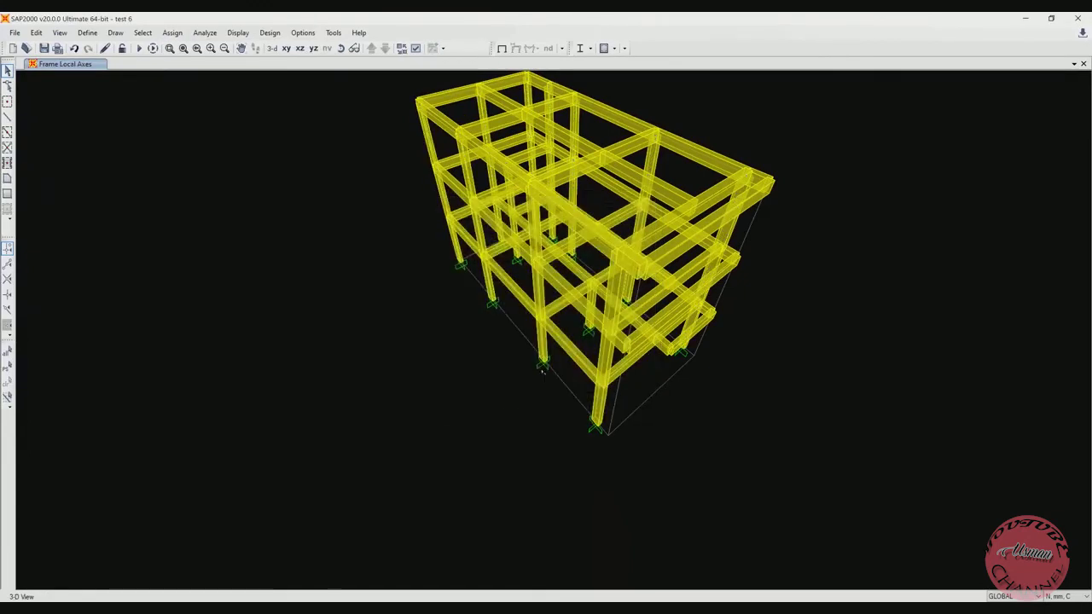
pyautogui.scroll(5, 535, 358)
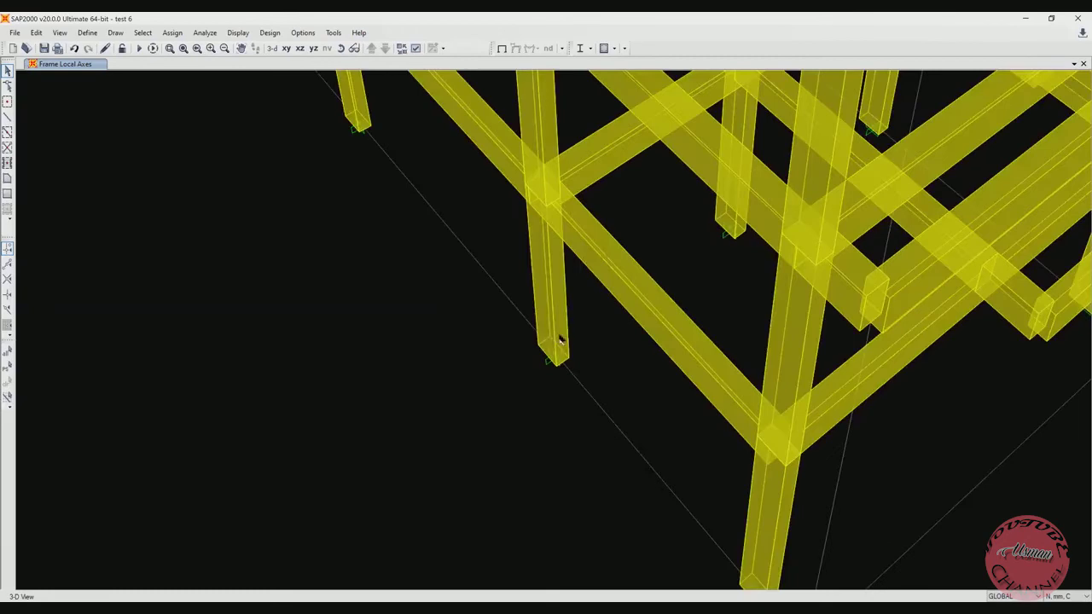
pyautogui.scroll(-5, 567, 344)
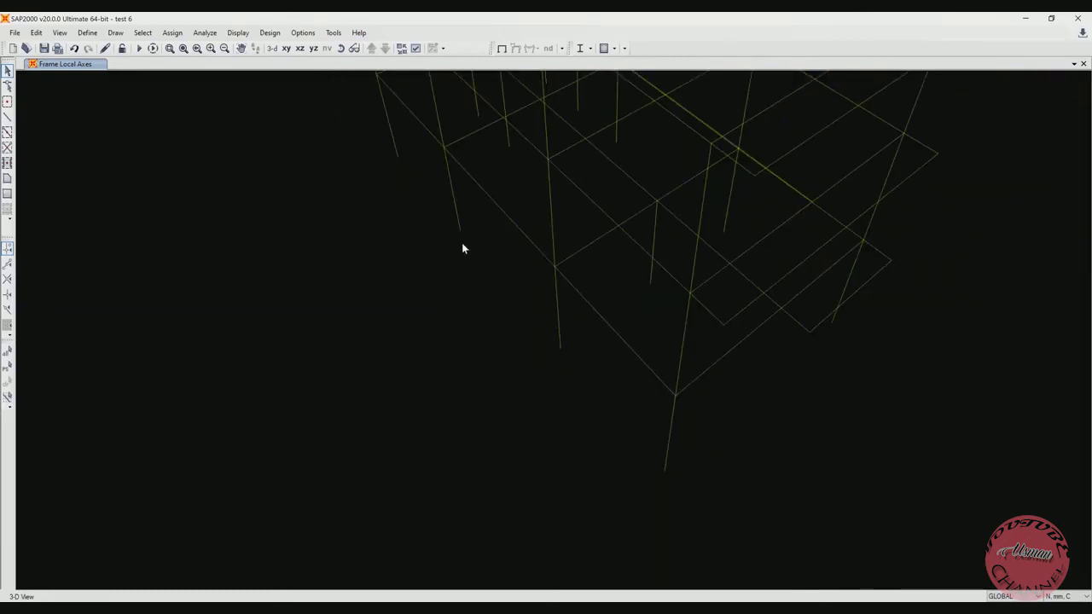
# Step: Select the three stacked segments of the middle column on the short end face of the extruded frame
pyautogui.moveTo(448, 224); pyautogui.dragTo(611, 308, button='middle')
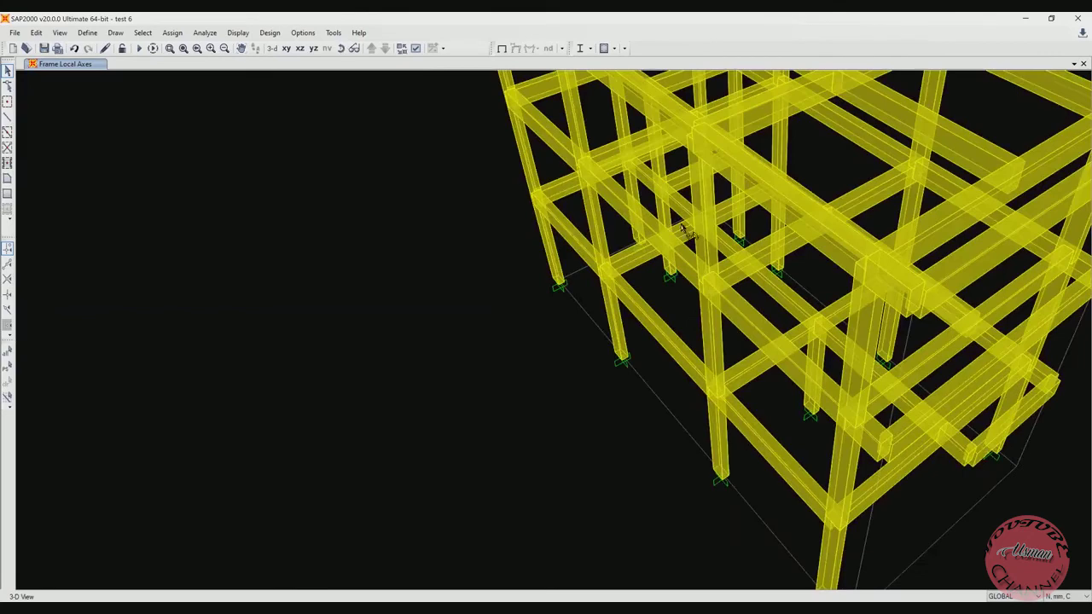
pyautogui.moveTo(1059, 253); pyautogui.dragTo(565, 323, button='middle')
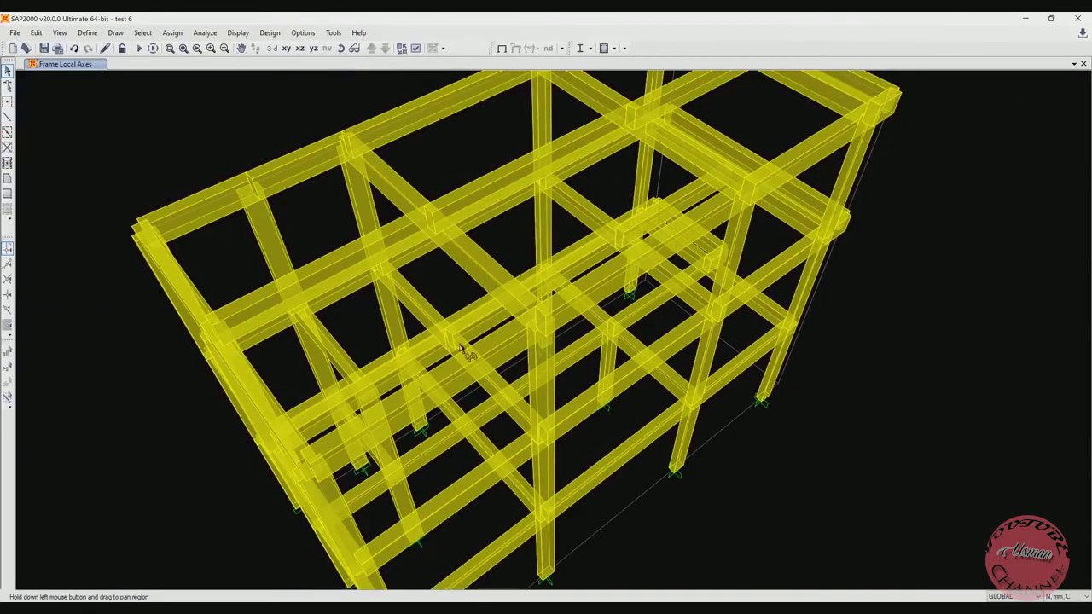
pyautogui.moveTo(523, 297); pyautogui.dragTo(492, 195)
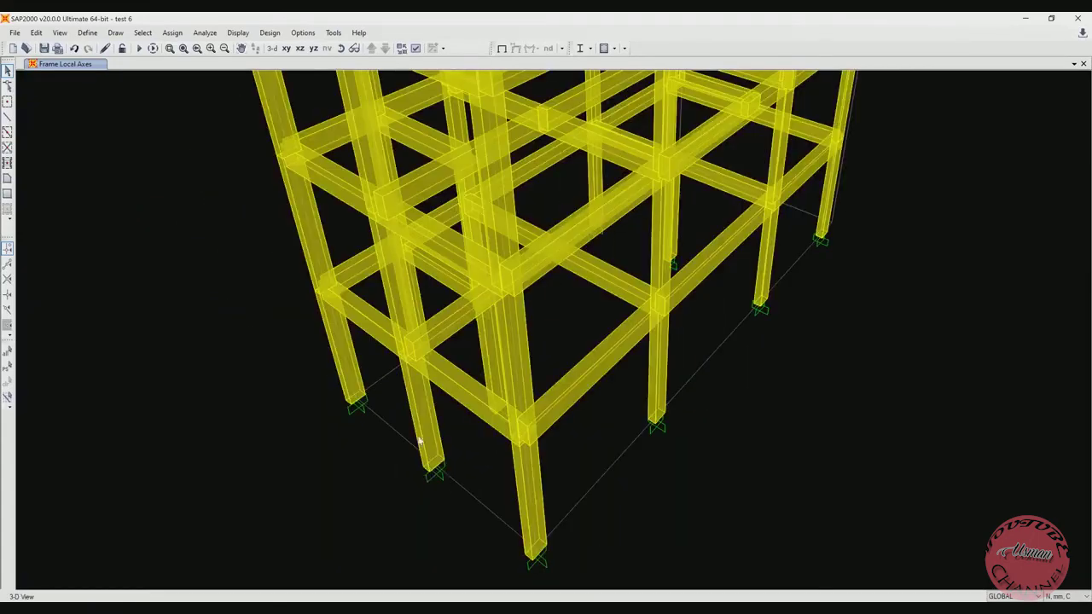
pyautogui.scroll(2, 459, 476)
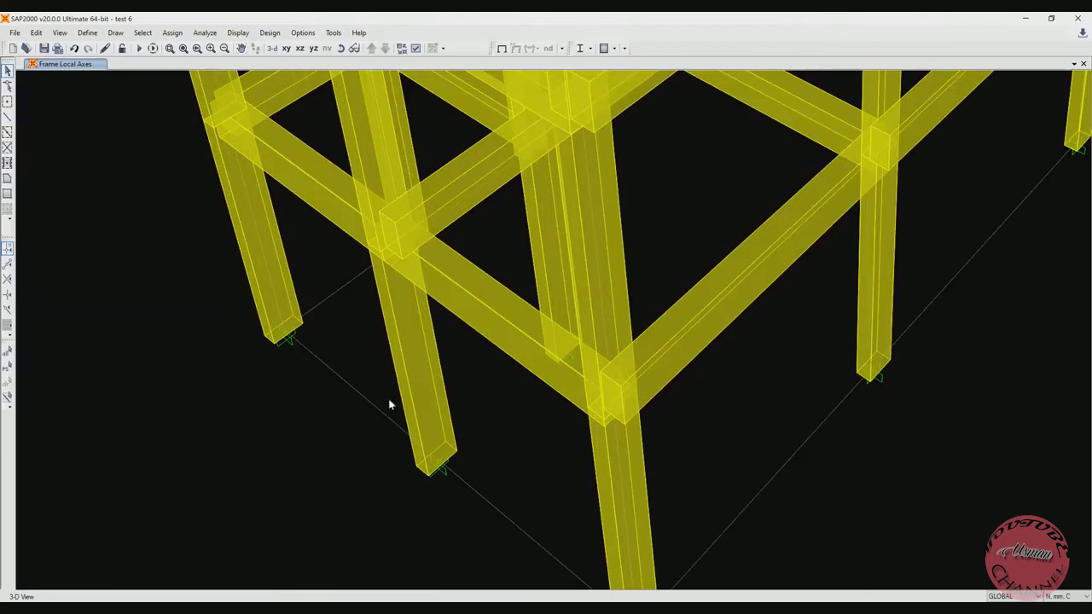
pyautogui.moveTo(444, 386); pyautogui.dragTo(392, 390)
pyautogui.scroll(-2, 416, 446)
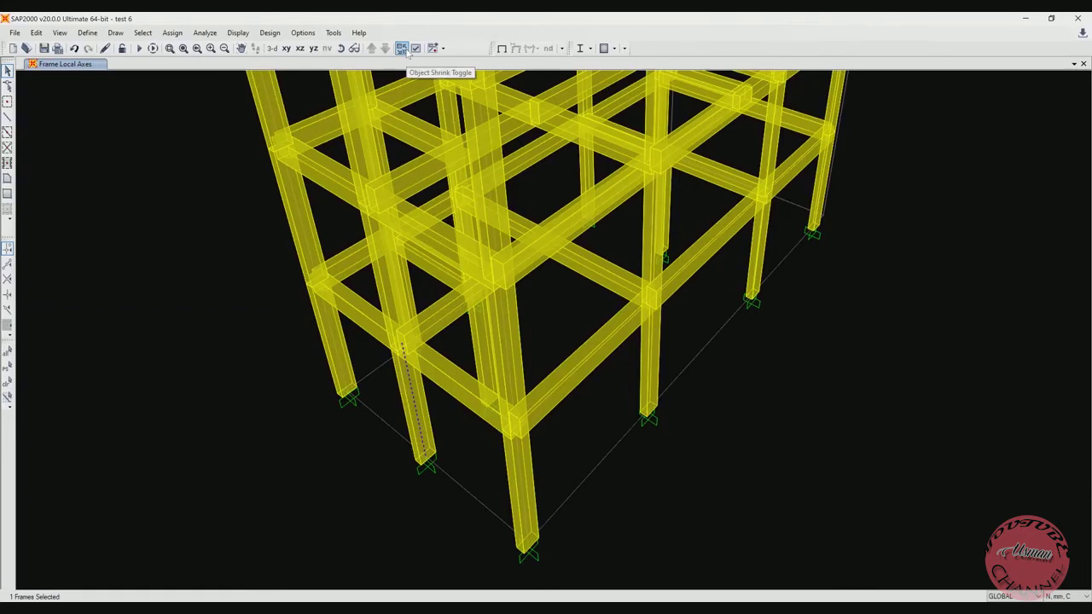
pyautogui.click(388, 288)
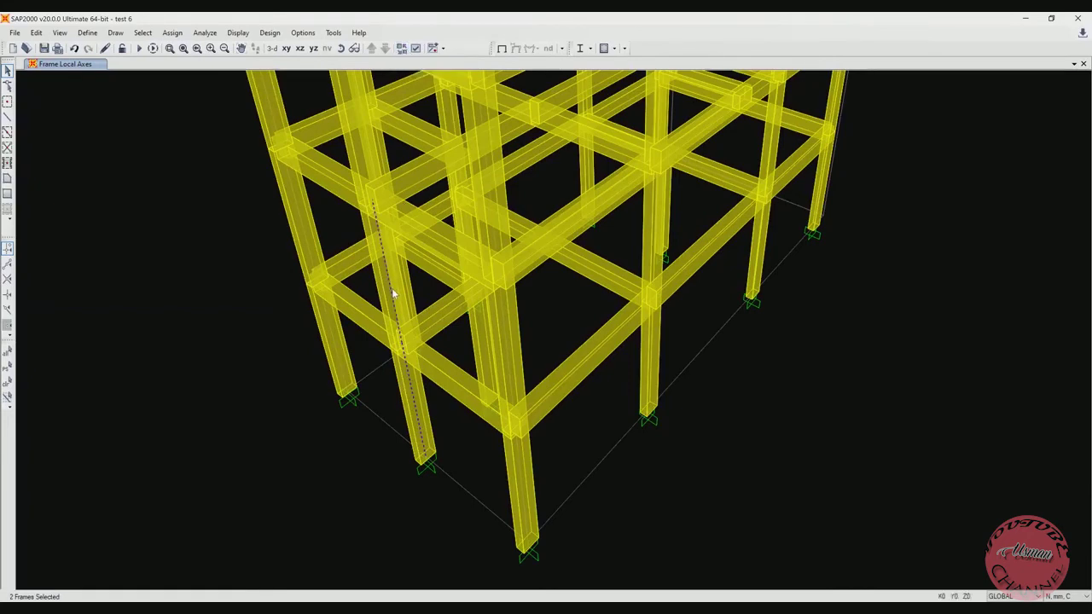
pyautogui.click(358, 138)
pyautogui.scroll(-2, 394, 250)
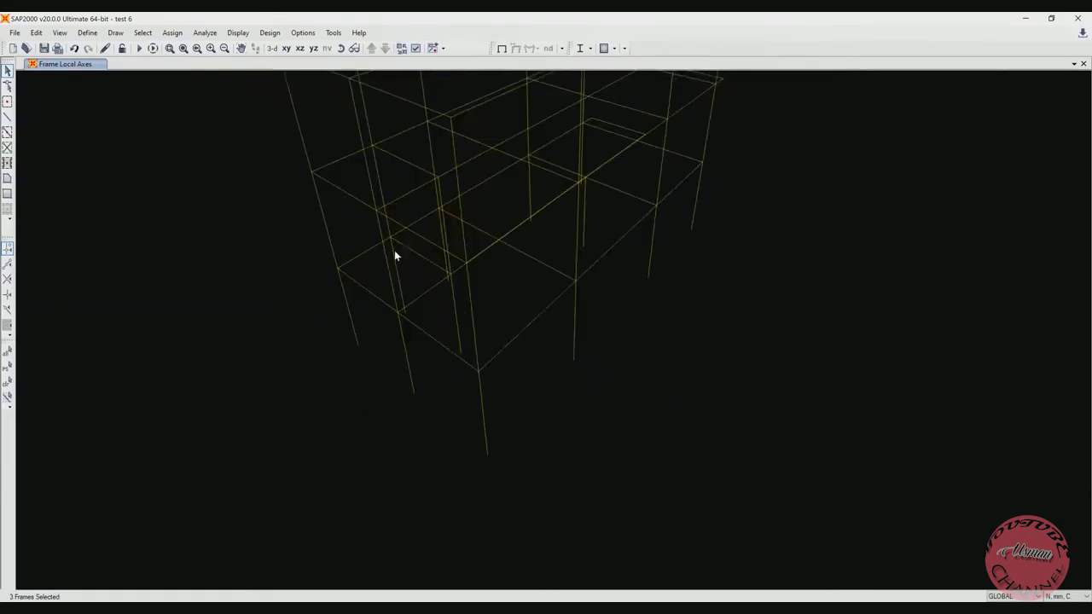
# Step: Add both segments of the two-storey interior column and the short single-storey column to the selection
pyautogui.click(342, 50)
pyautogui.moveTo(547, 236); pyautogui.dragTo(469, 415)
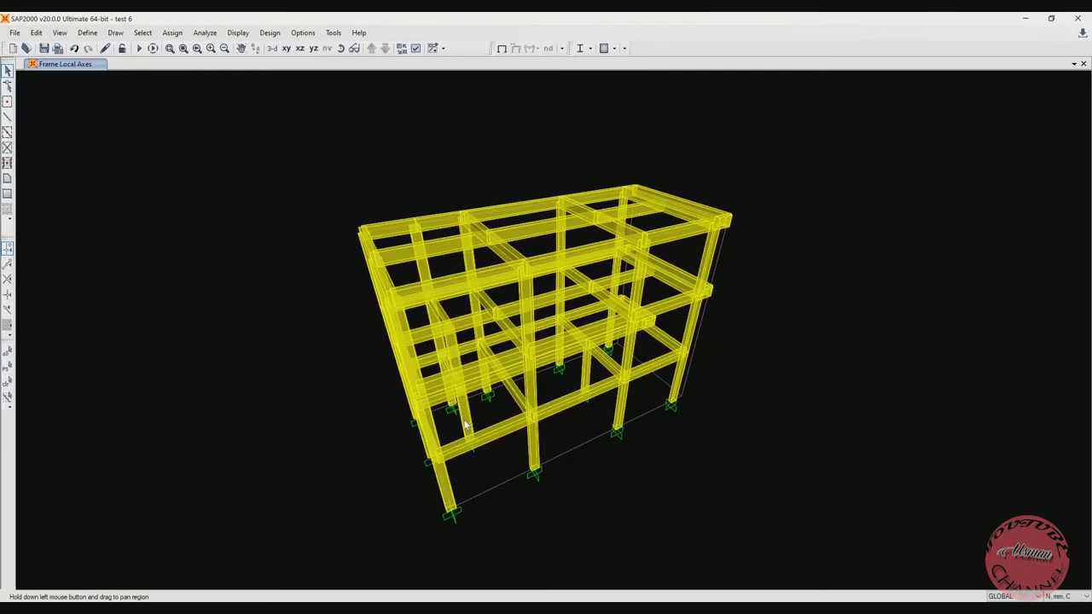
pyautogui.scroll(2, 463, 429)
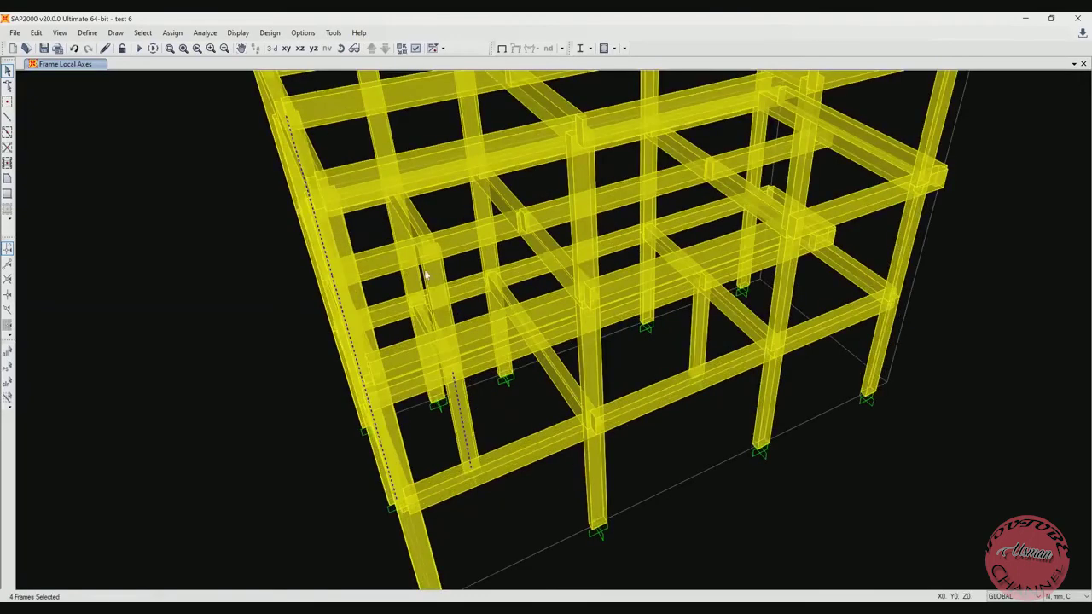
pyautogui.click(433, 277)
pyautogui.scroll(-2, 692, 336)
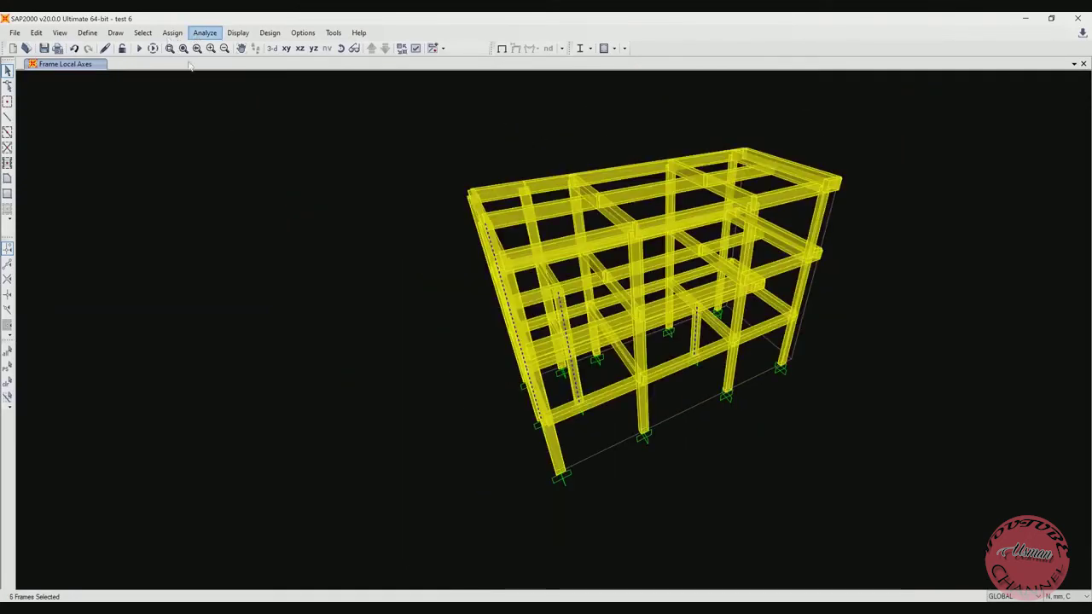
# Step: Change the standard local axes angle of the selected column segments so their sections turn perpendicular to the current orientation
pyautogui.click(172, 32)
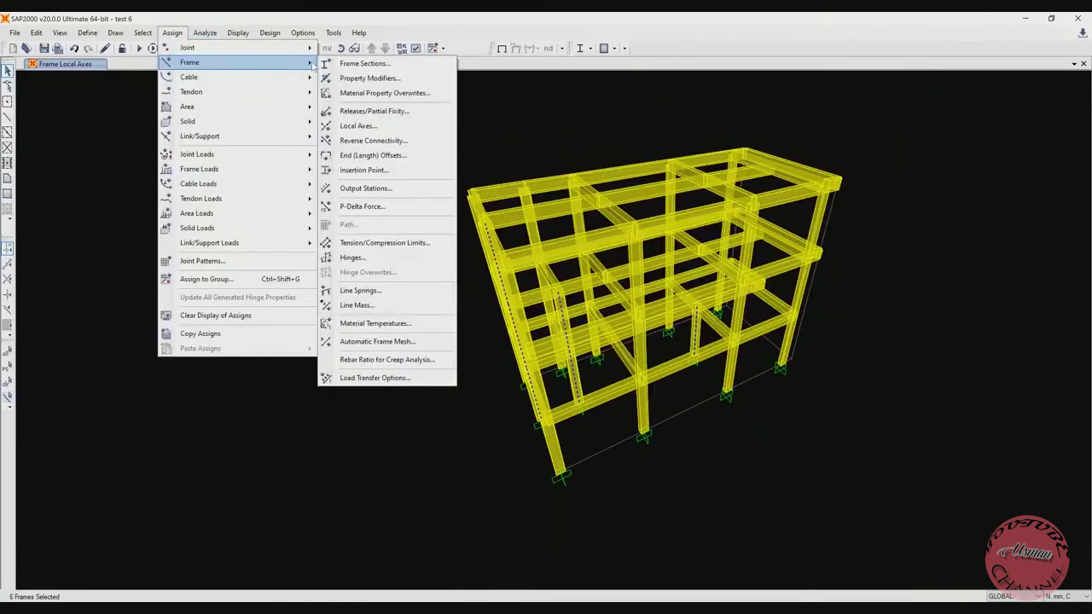
pyautogui.click(379, 128)
pyautogui.moveTo(572, 290); pyautogui.dragTo(539, 295)
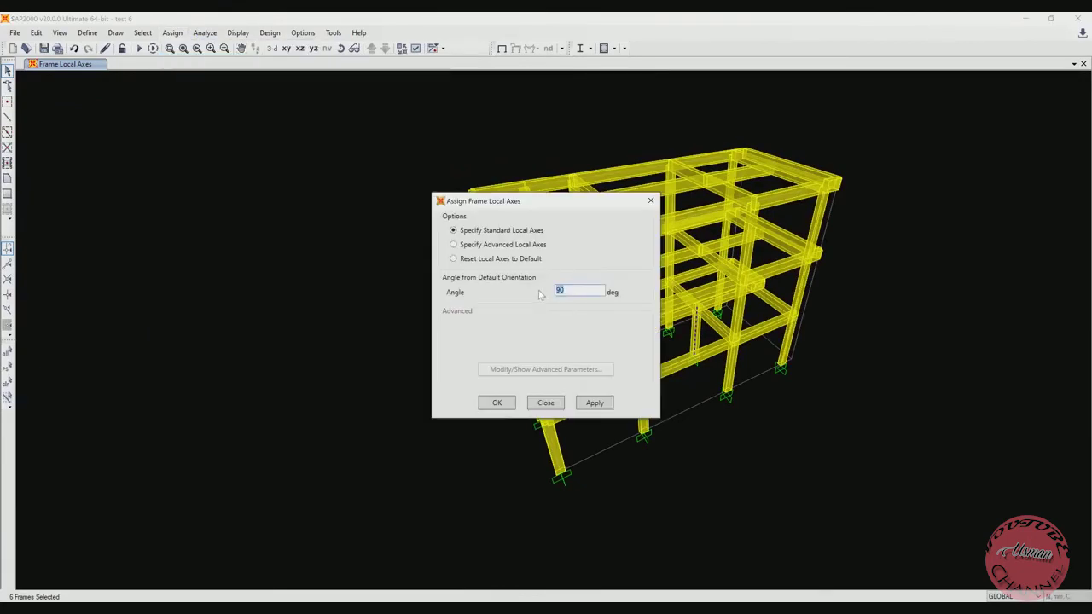
pyautogui.click(505, 404)
# Step: Inspect the reoriented columns at the end face and inside the extruded frame from several angles
pyautogui.scroll(5, 519, 388)
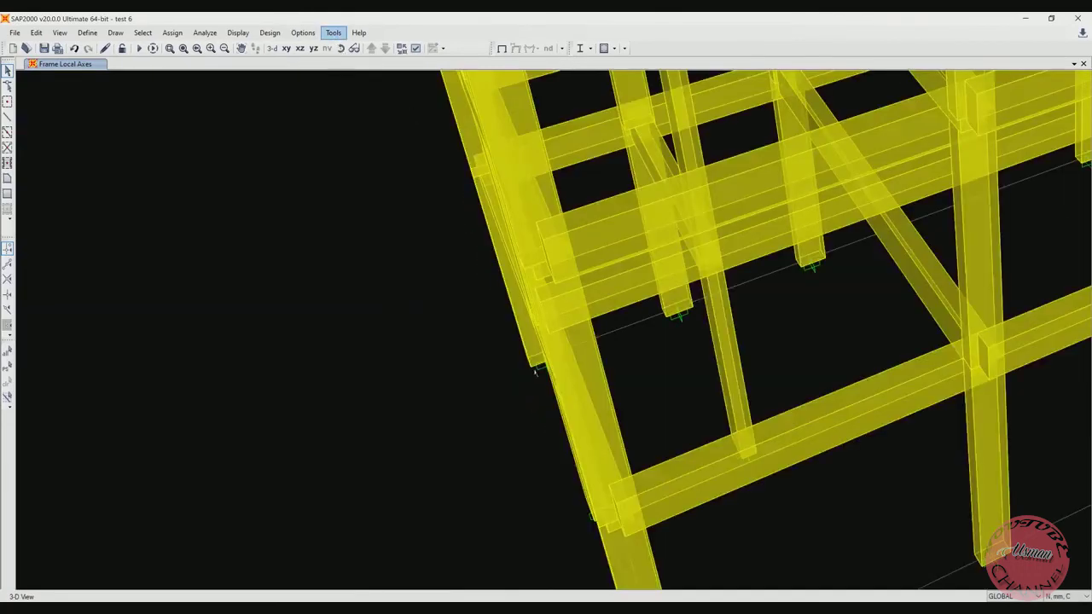
pyautogui.keyDown('shift'); pyautogui.moveTo(593, 374); pyautogui.dragTo(663, 373, button='middle'); pyautogui.keyUp('shift')
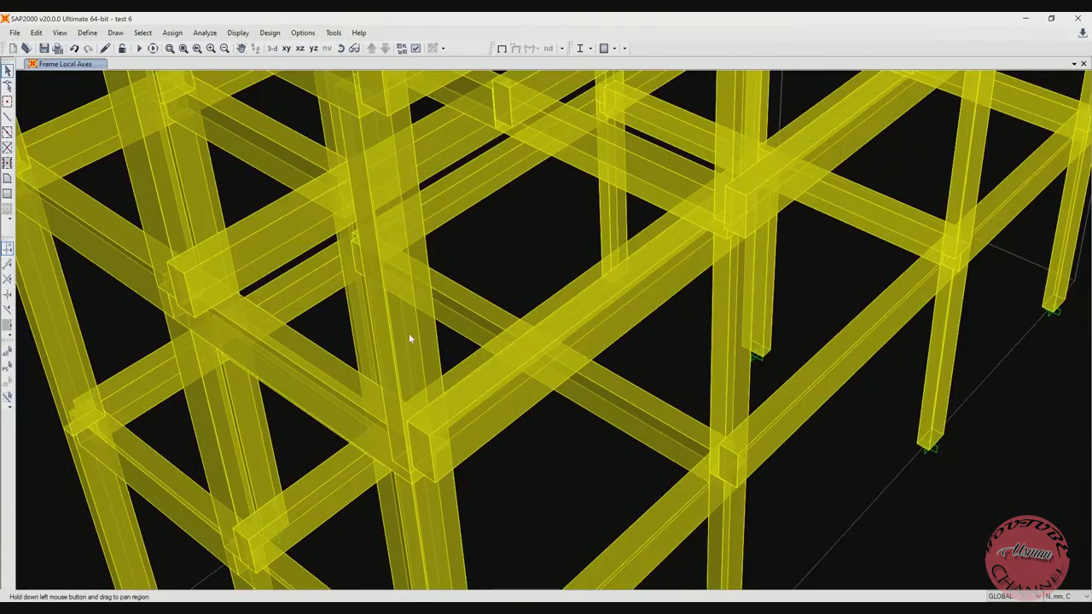
pyautogui.scroll(-5, 421, 270)
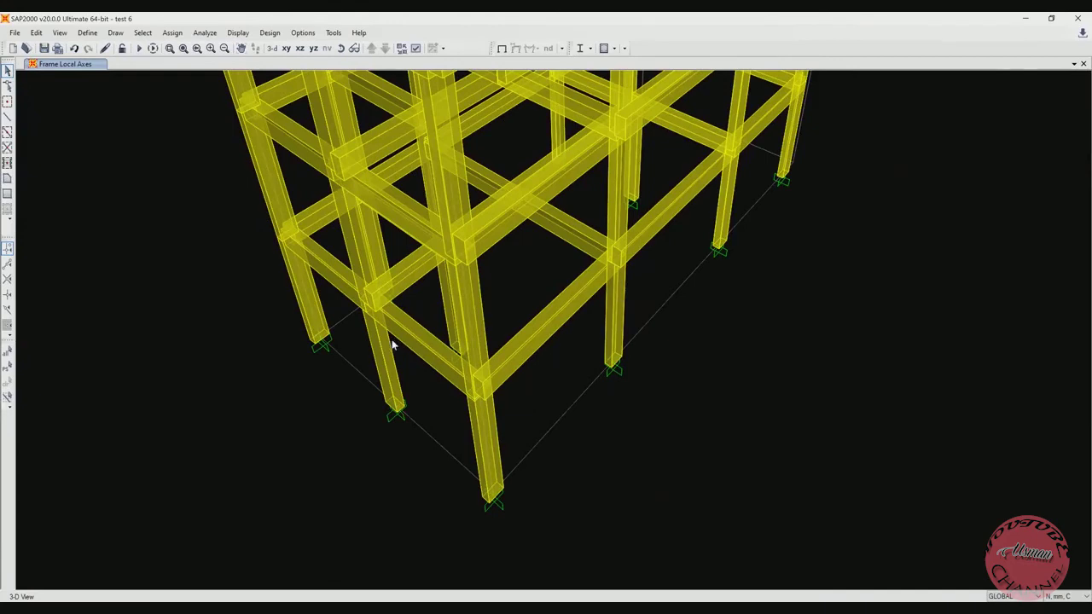
pyautogui.moveTo(409, 368); pyautogui.dragTo(416, 340, button='middle')
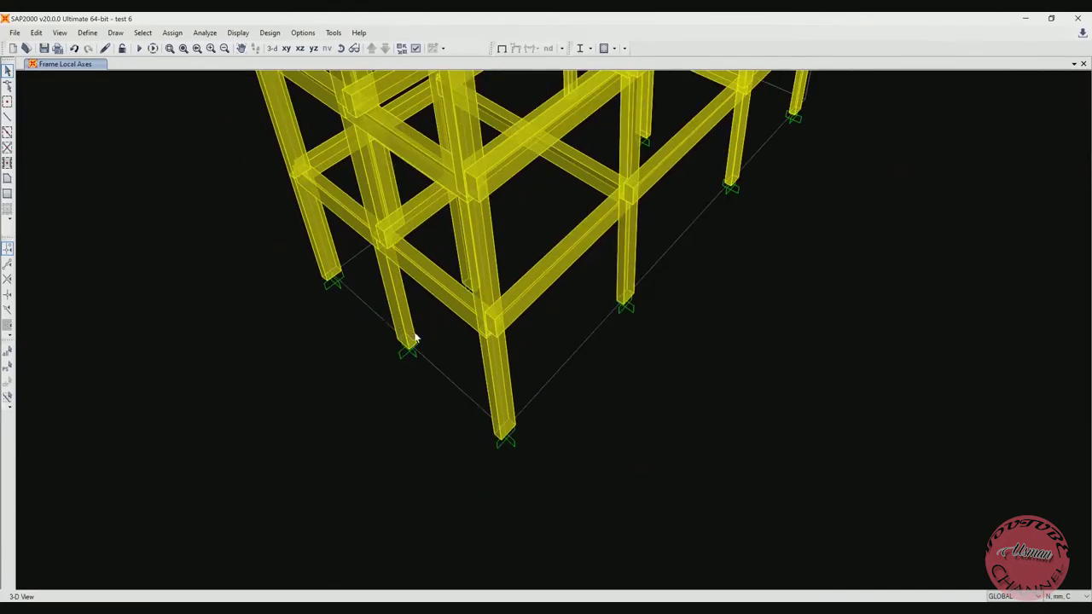
pyautogui.scroll(-4, 416, 337)
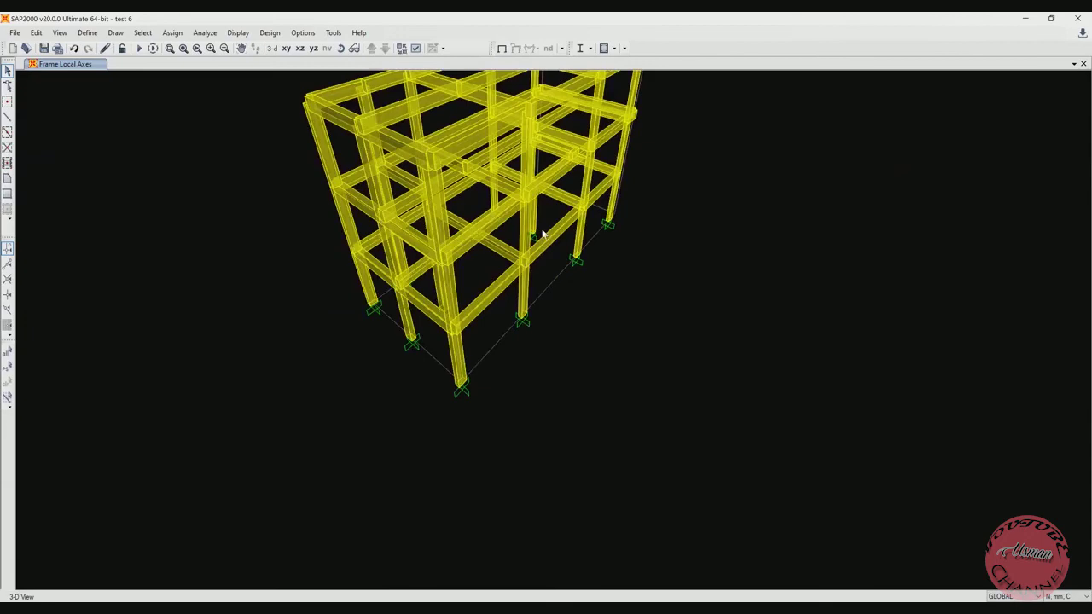
pyautogui.keyDown('shift'); pyautogui.moveTo(542, 234); pyautogui.dragTo(463, 335, button='middle'); pyautogui.keyUp('shift')
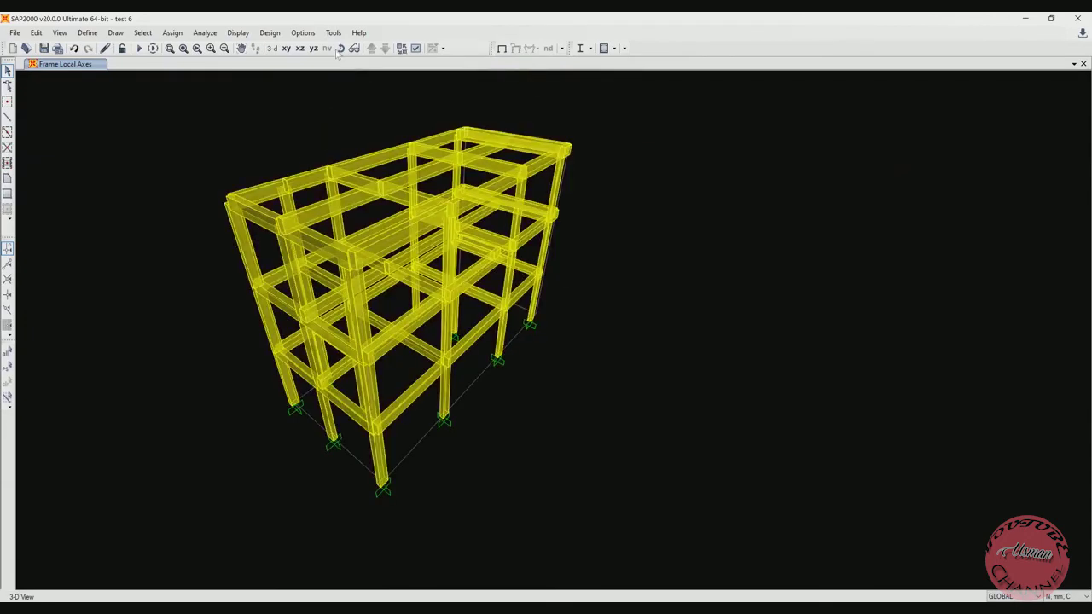
pyautogui.click(340, 47)
pyautogui.moveTo(359, 179); pyautogui.dragTo(244, 210)
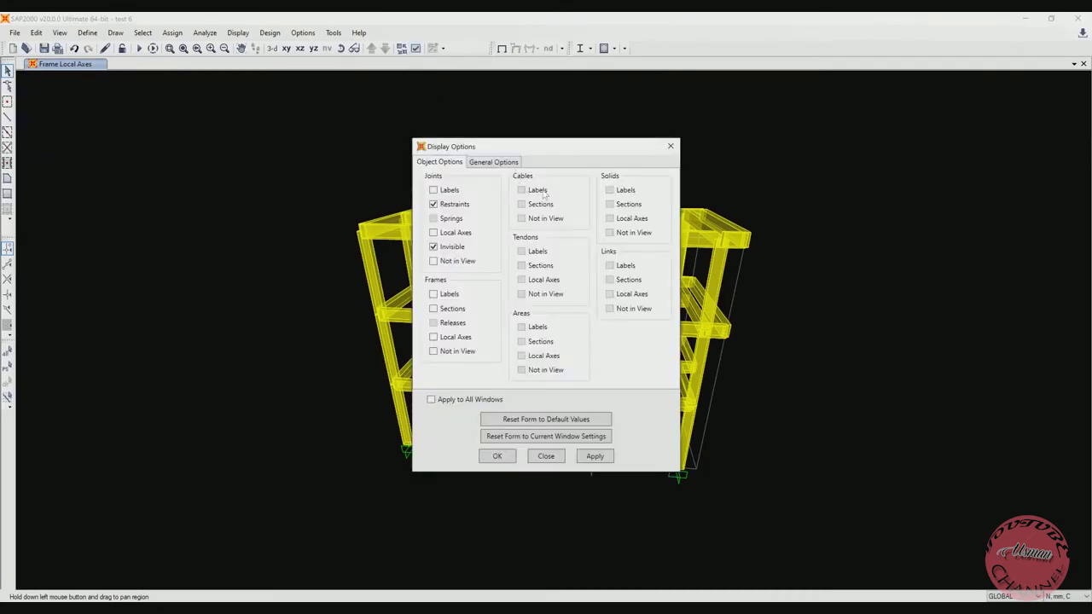
# Step: Set the view type to Standard and show the plain undeformed shape of the frame without local axes
pyautogui.click(491, 162)
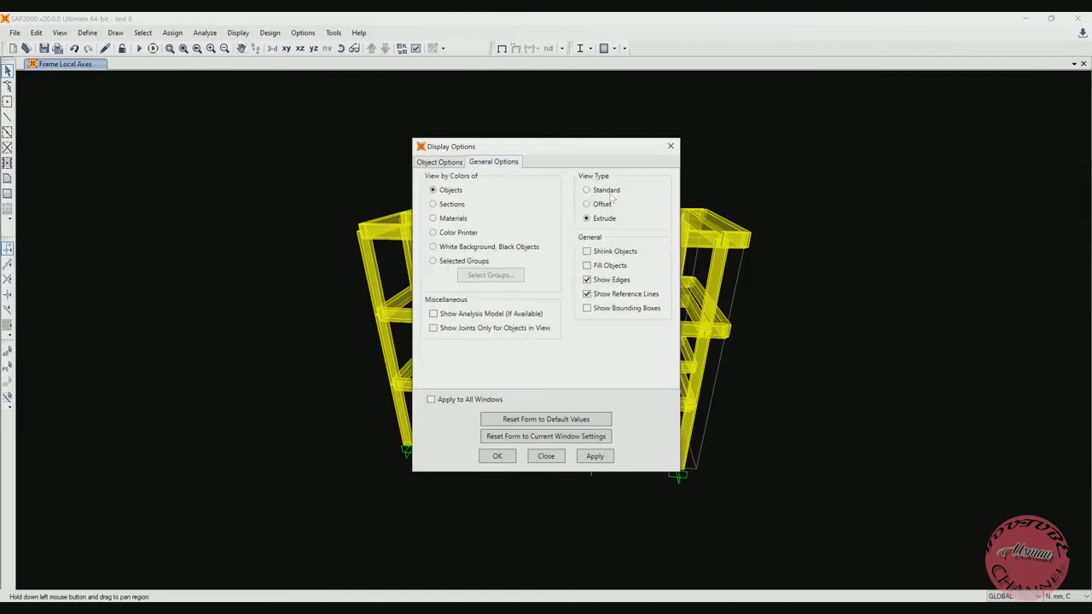
pyautogui.click(596, 192)
pyautogui.click(499, 456)
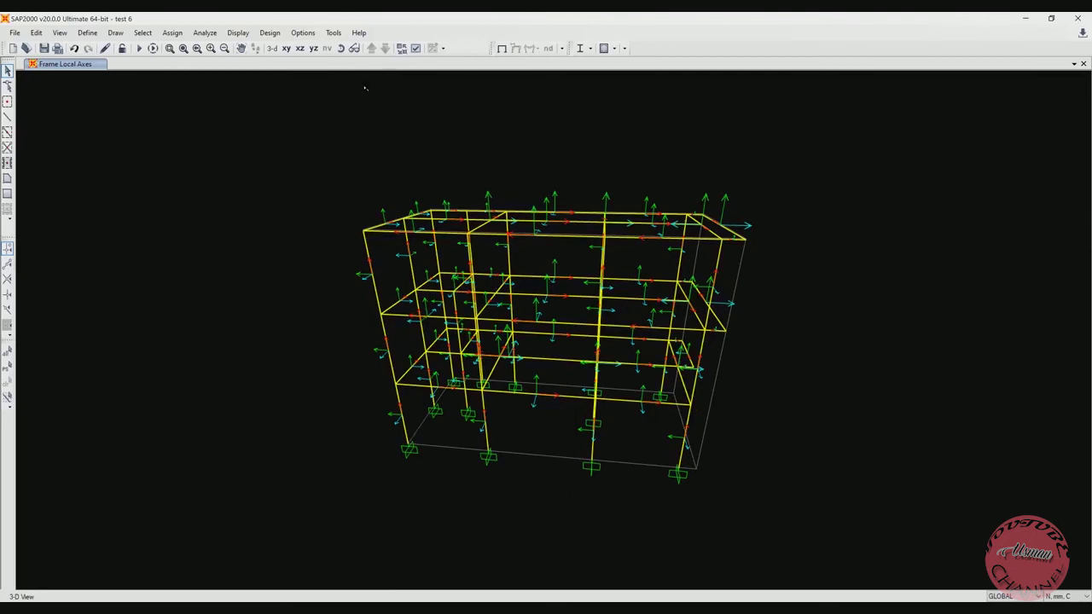
pyautogui.click(501, 48)
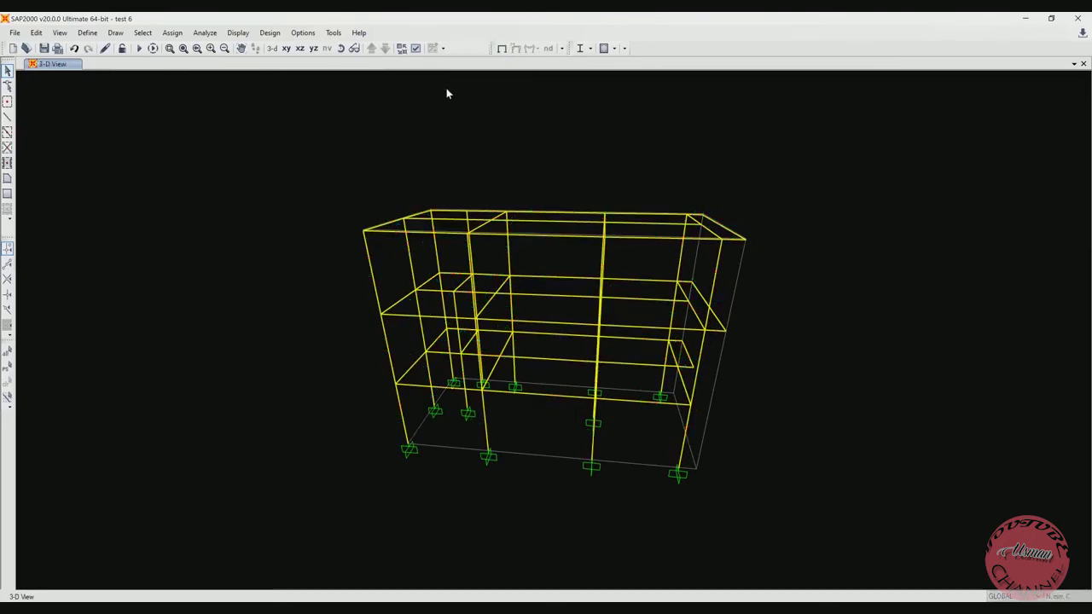
pyautogui.click(341, 49)
pyautogui.moveTo(626, 207); pyautogui.dragTo(441, 220)
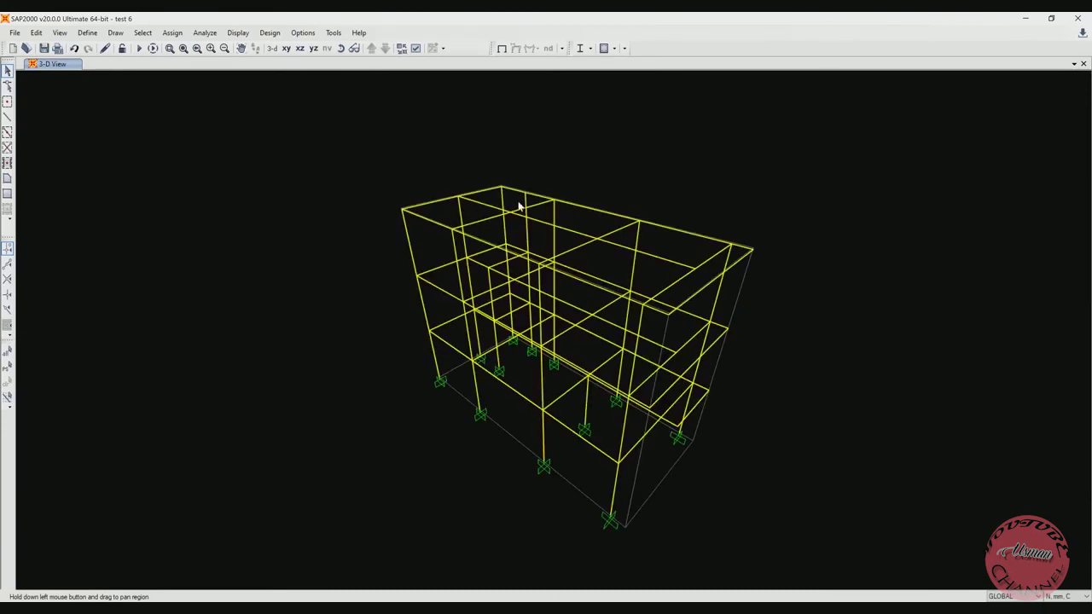
# Step: Run the structural analysis of the frame model
pyautogui.click(153, 49)
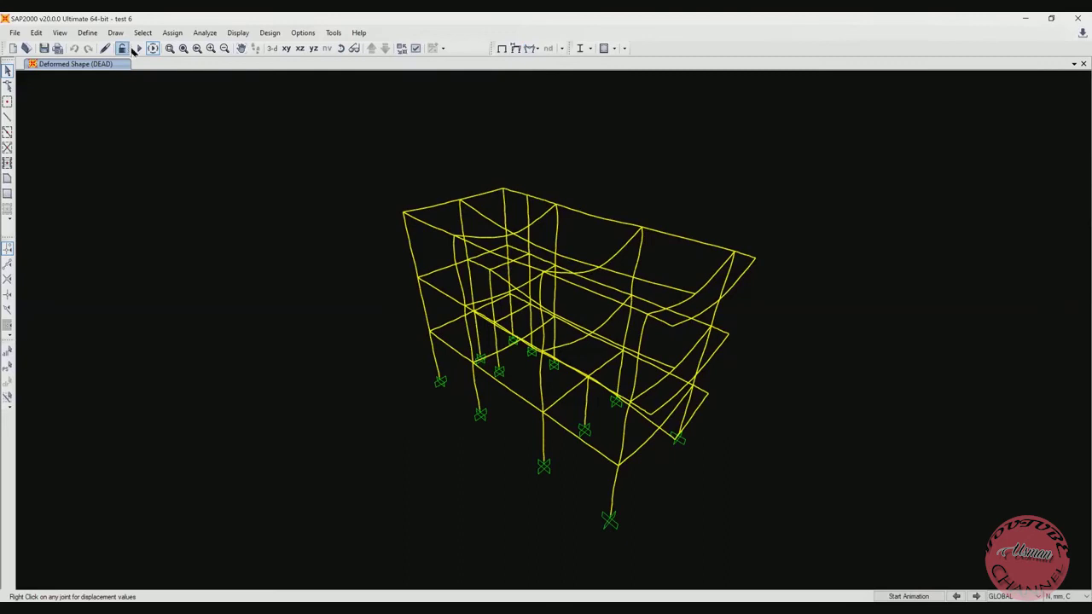
pyautogui.click(134, 47)
pyautogui.click(686, 380)
# Step: Display the filled Moment 3-3 force diagram of the frames for the DEAD case with automatic scaling
pyautogui.click(536, 48)
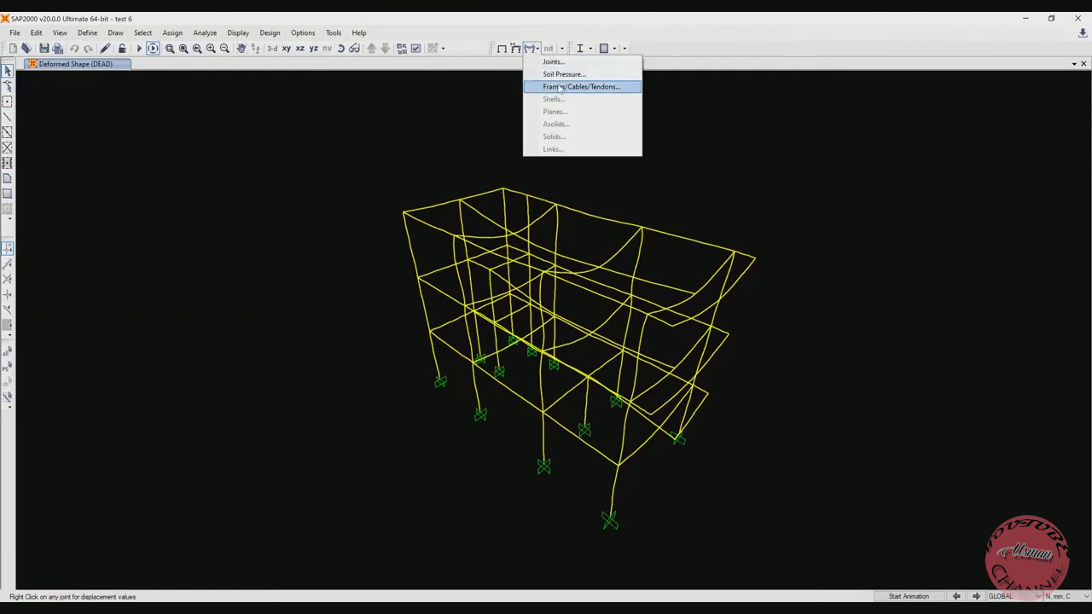
pyautogui.click(561, 87)
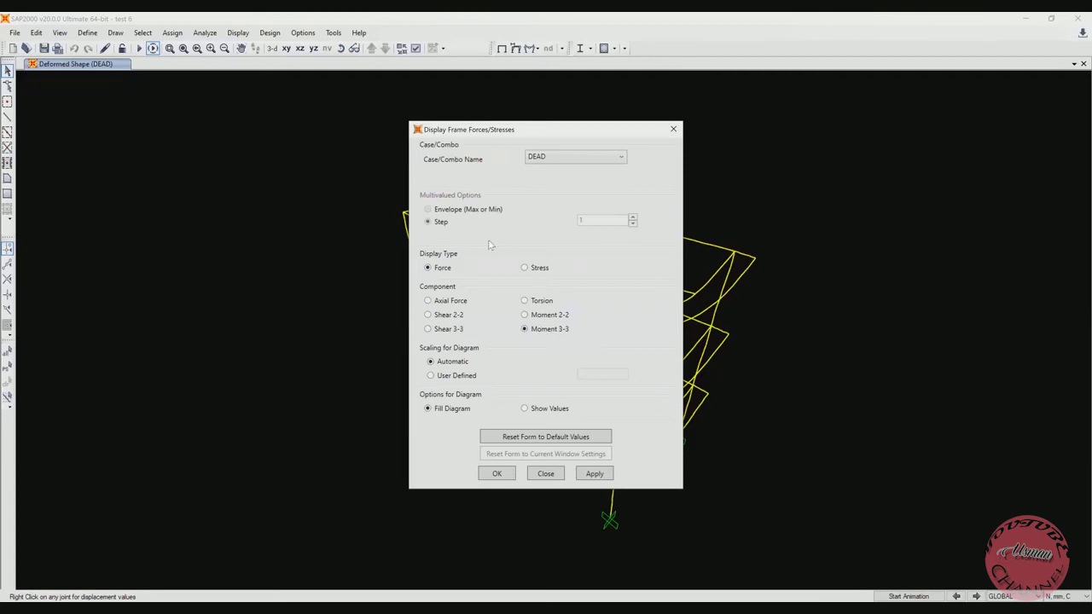
pyautogui.click(503, 473)
pyautogui.scroll(3, 550, 329)
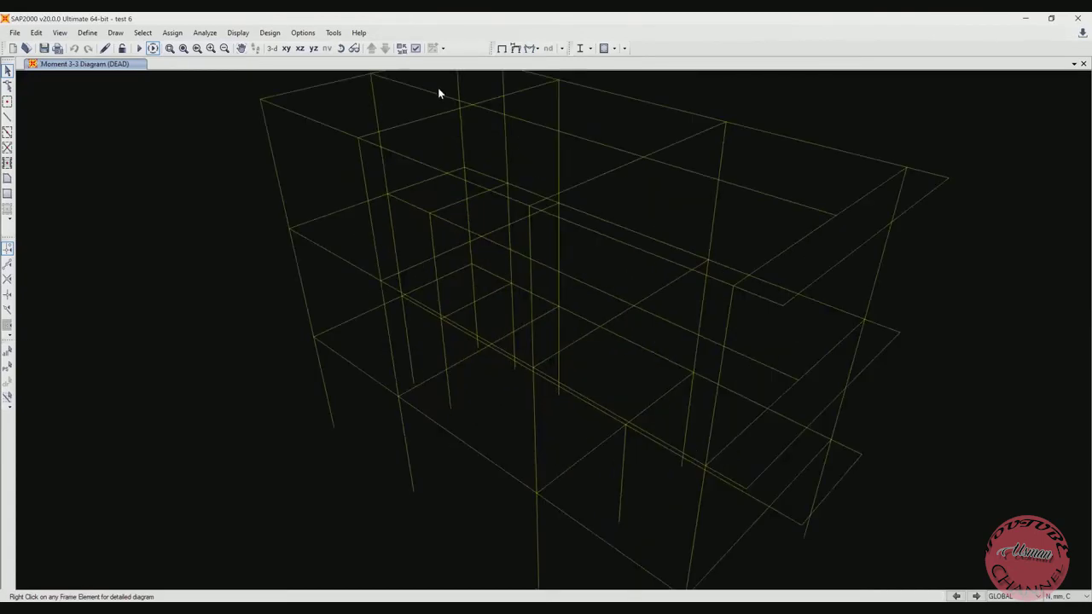
pyautogui.click(341, 48)
pyautogui.moveTo(535, 188); pyautogui.dragTo(515, 209)
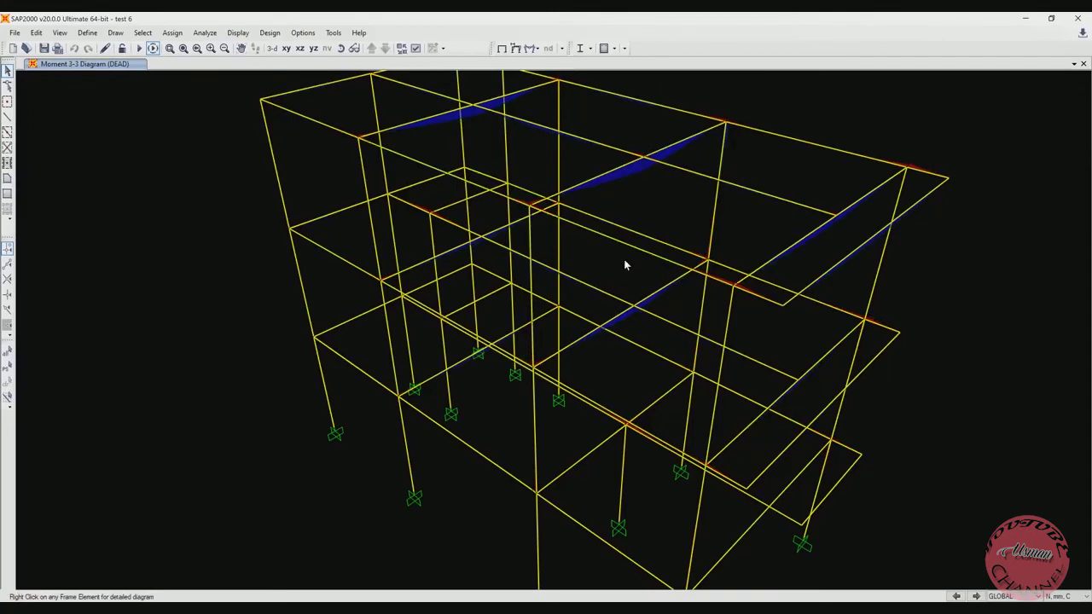
pyautogui.moveTo(625, 265); pyautogui.dragTo(638, 272, button='middle')
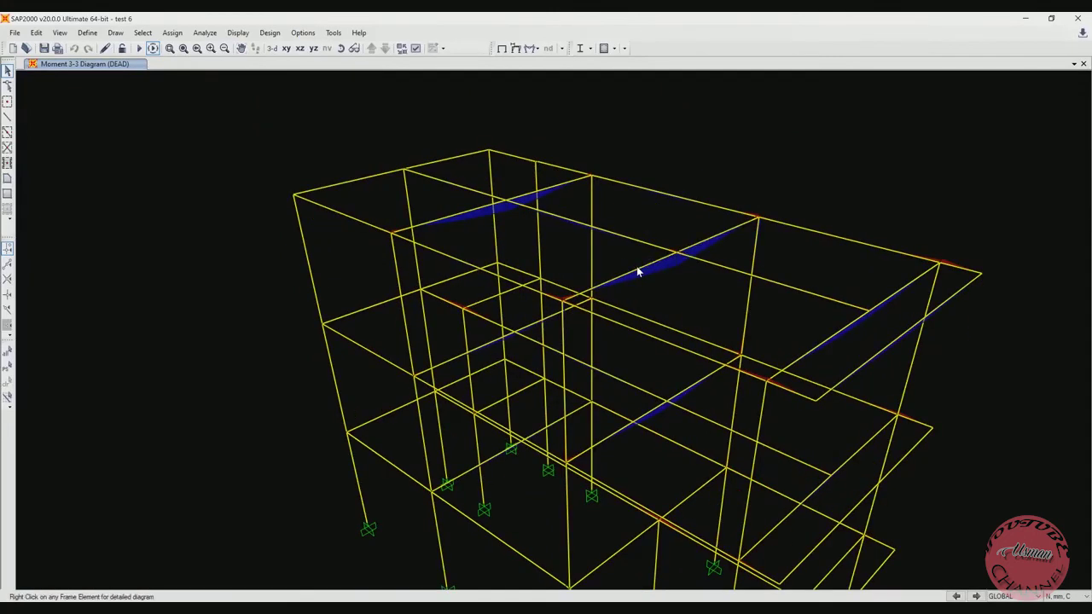
# Step: Examine the detailed shear, moment and deflection diagrams of a roof cross beam and a lowest-level edge beam, closing each one
pyautogui.rightClick(615, 274)
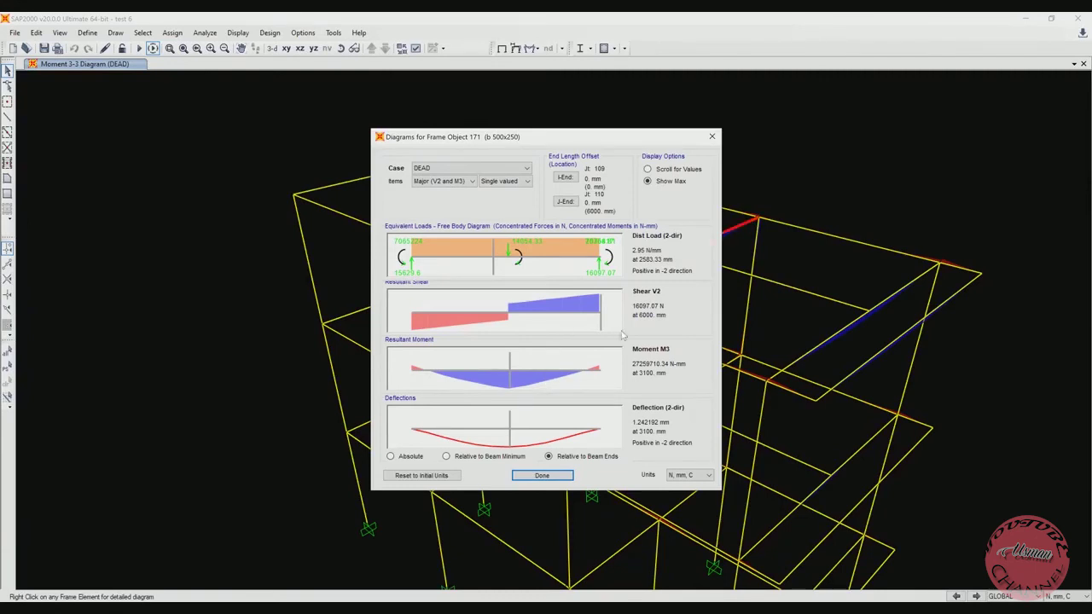
pyautogui.click(710, 138)
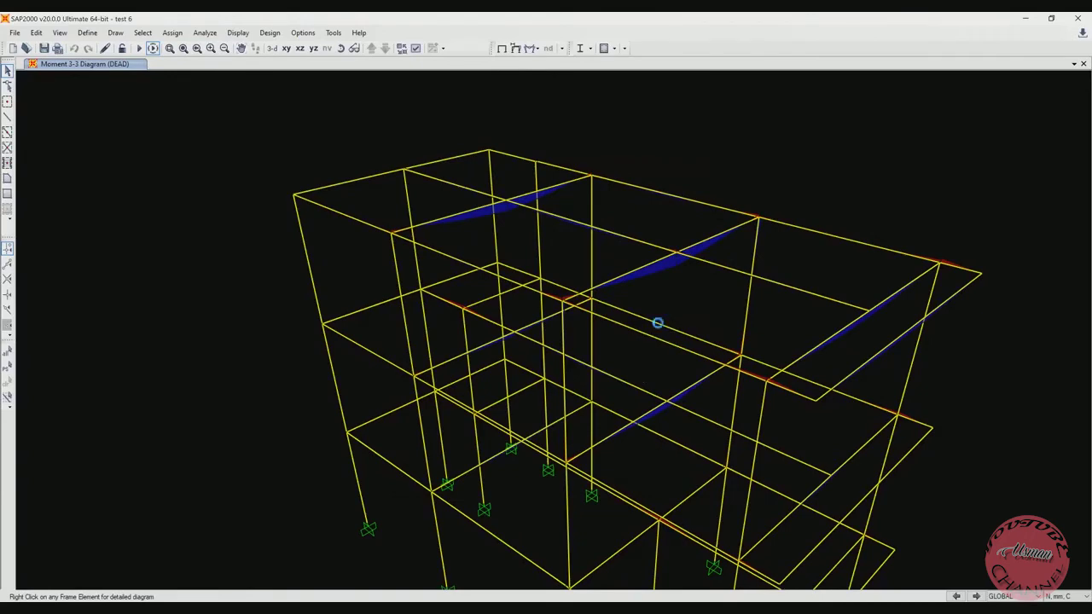
pyautogui.moveTo(669, 450); pyautogui.dragTo(686, 367, button='middle')
pyautogui.moveTo(706, 328); pyautogui.dragTo(706, 326, button='middle')
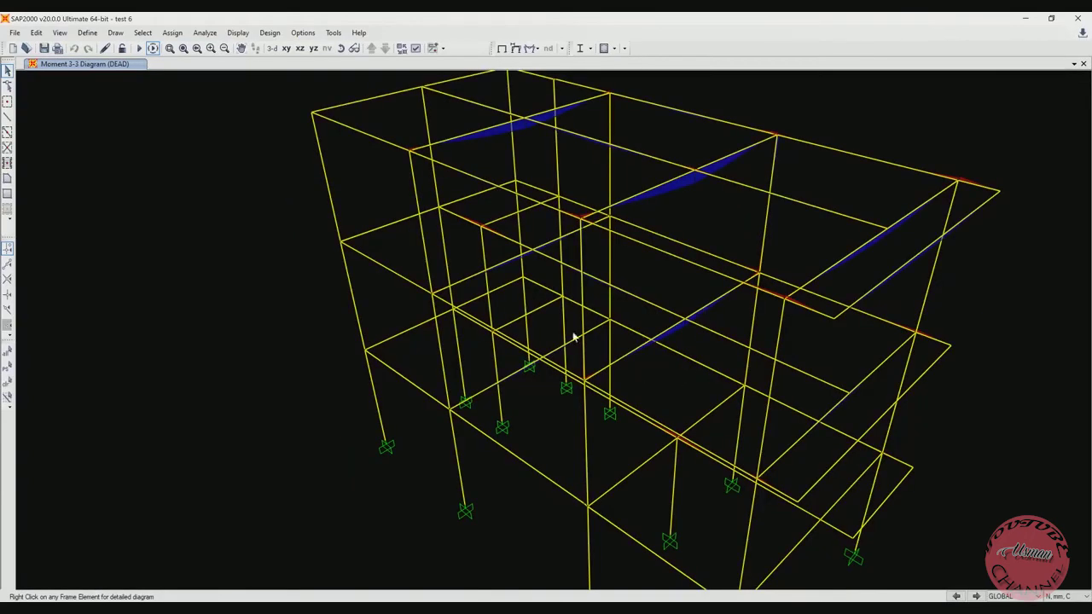
pyautogui.rightClick(420, 390)
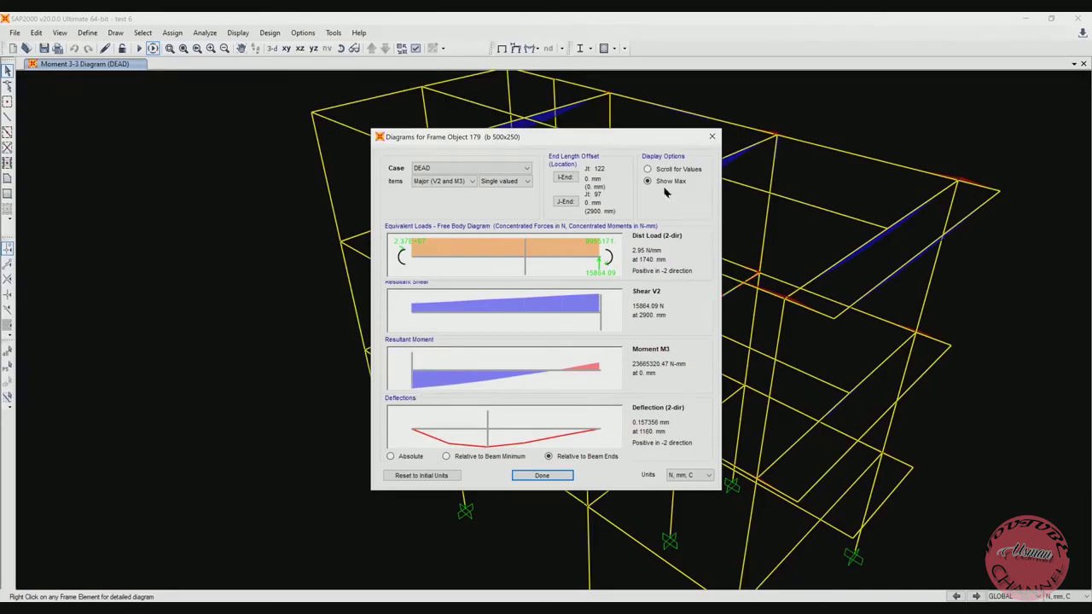
pyautogui.click(711, 137)
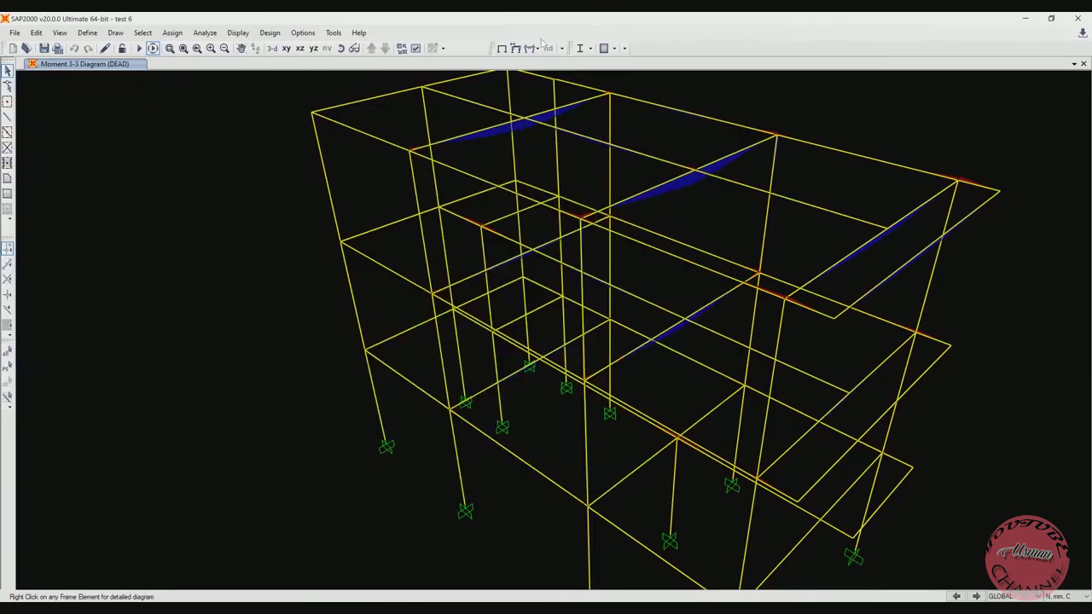
# Step: Run the concrete frame design to display the longitudinal reinforcing areas on the members
pyautogui.click(603, 48)
pyautogui.click(603, 48)
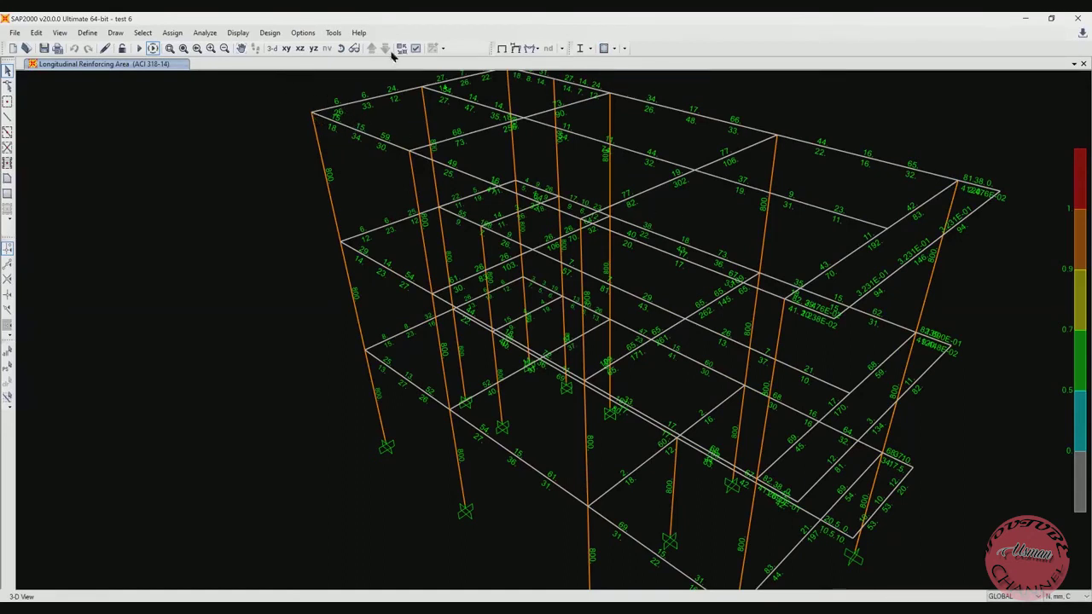
# Step: Remove the columns and the two lower floors from view and inspect the longitudinal reinforcing areas on the roof-level beams
pyautogui.click(341, 48)
pyautogui.moveTo(503, 264)
pyautogui.mouseDown()
pyautogui.moveTo(537, 219)
pyautogui.moveTo(482, 260)
pyautogui.mouseUp()
pyautogui.moveTo(414, 335); pyautogui.dragTo(596, 218)
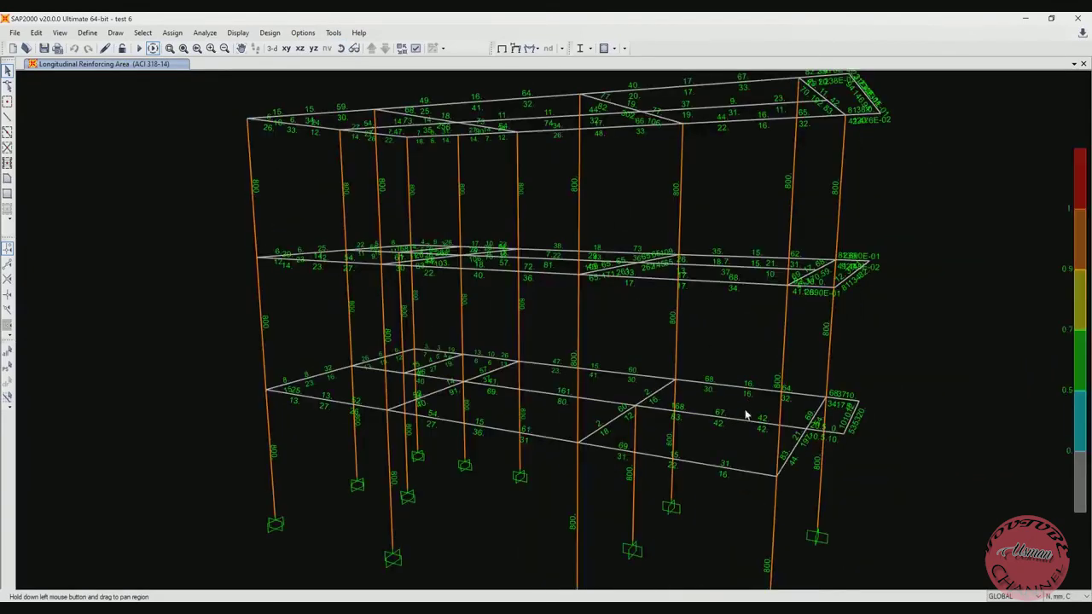
pyautogui.scroll(-3, 749, 422)
pyautogui.moveTo(402, 220); pyautogui.dragTo(375, 210)
pyautogui.rightClick(375, 211)
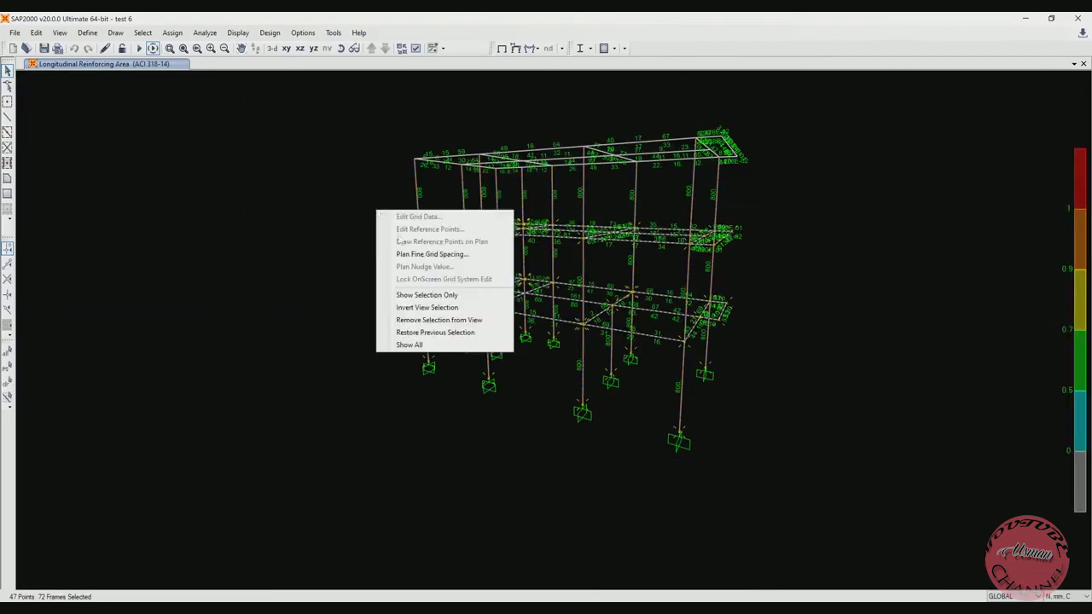
pyautogui.click(438, 320)
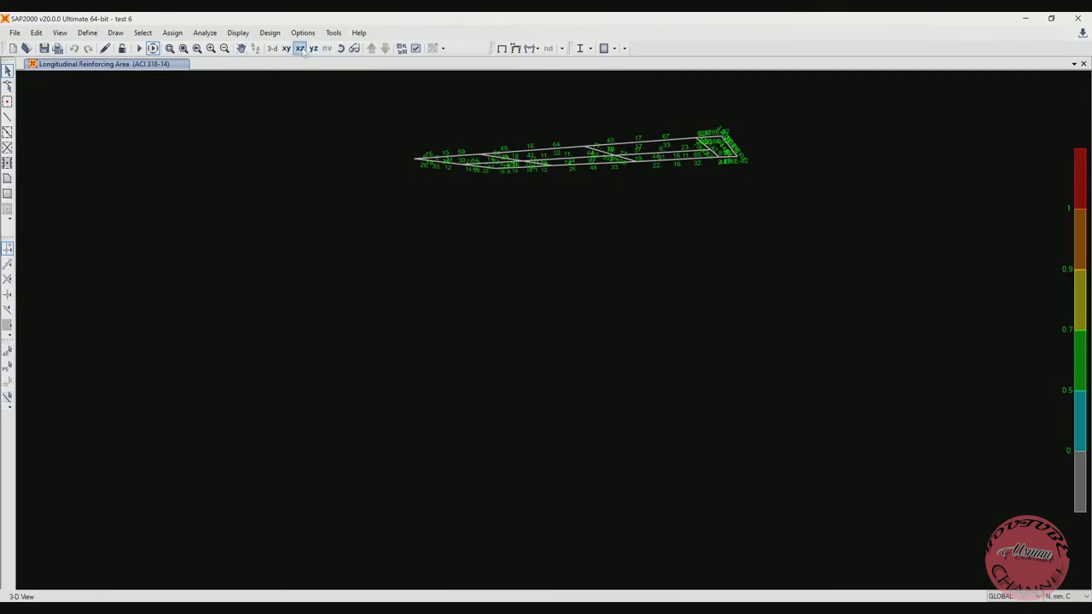
pyautogui.click(340, 47)
pyautogui.moveTo(571, 187); pyautogui.dragTo(606, 294)
pyautogui.scroll(3, 606, 294)
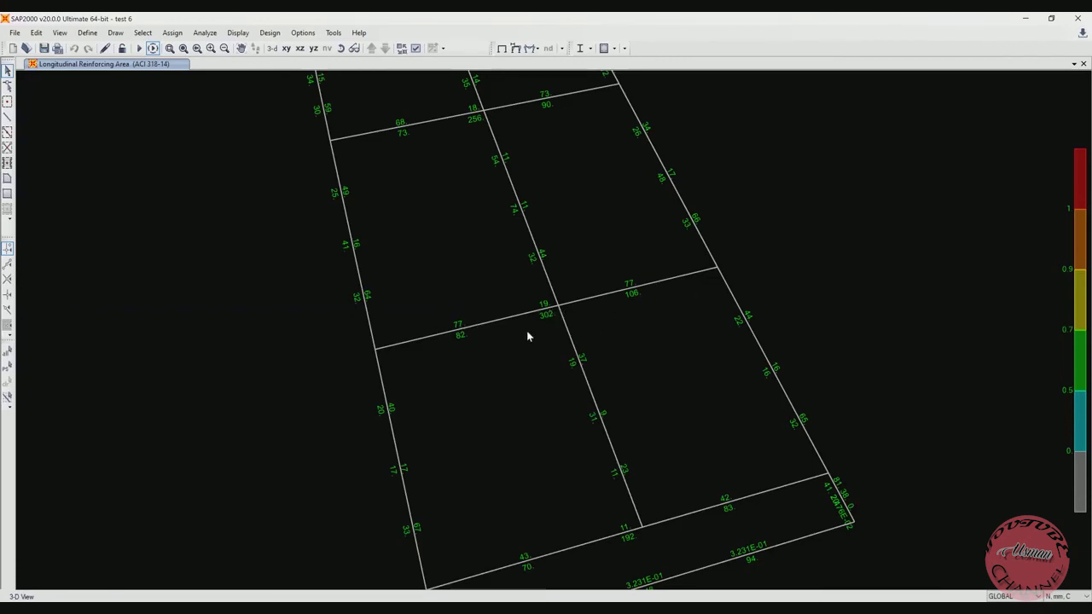
# Step: Show all members of the frame again
pyautogui.rightClick(863, 150)
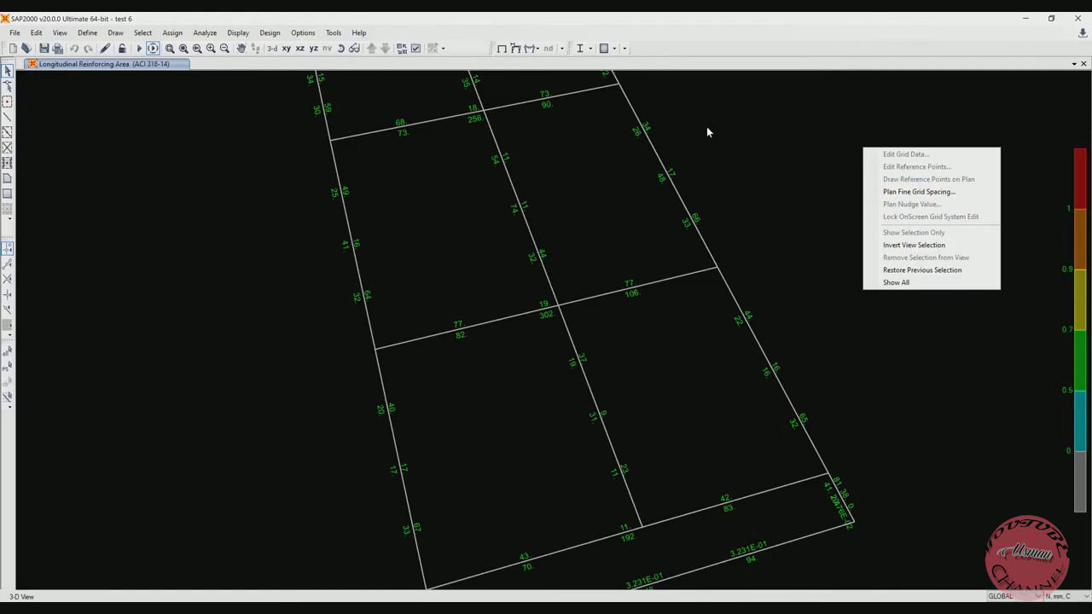
pyautogui.rightClick(726, 108)
pyautogui.click(750, 243)
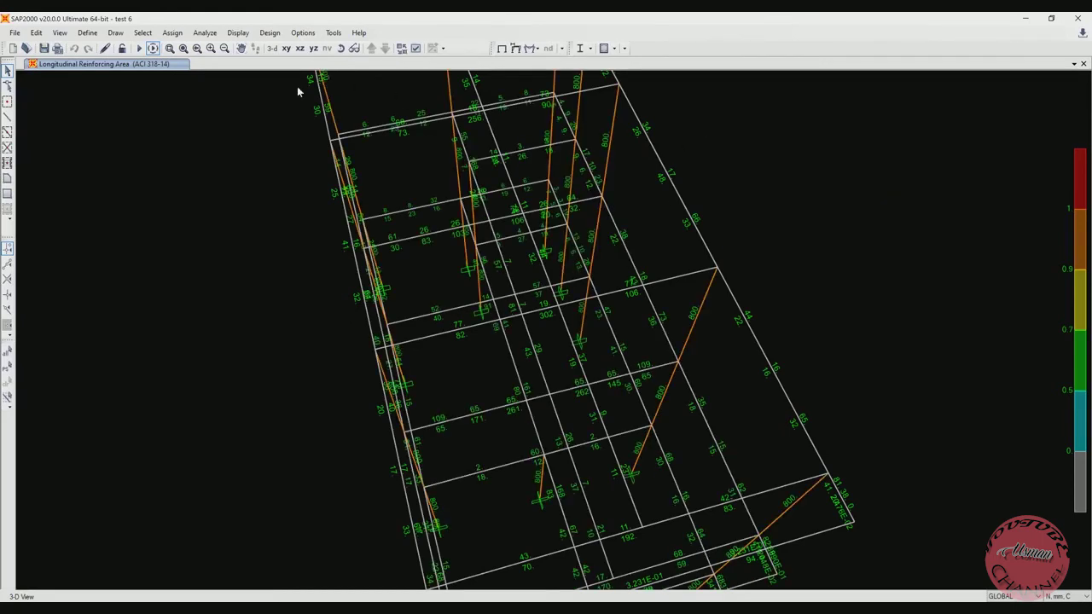
# Step: Select the roof-level beams together with the top-storey columns and remove them from view
pyautogui.click(340, 48)
pyautogui.moveTo(684, 323); pyautogui.dragTo(670, 298)
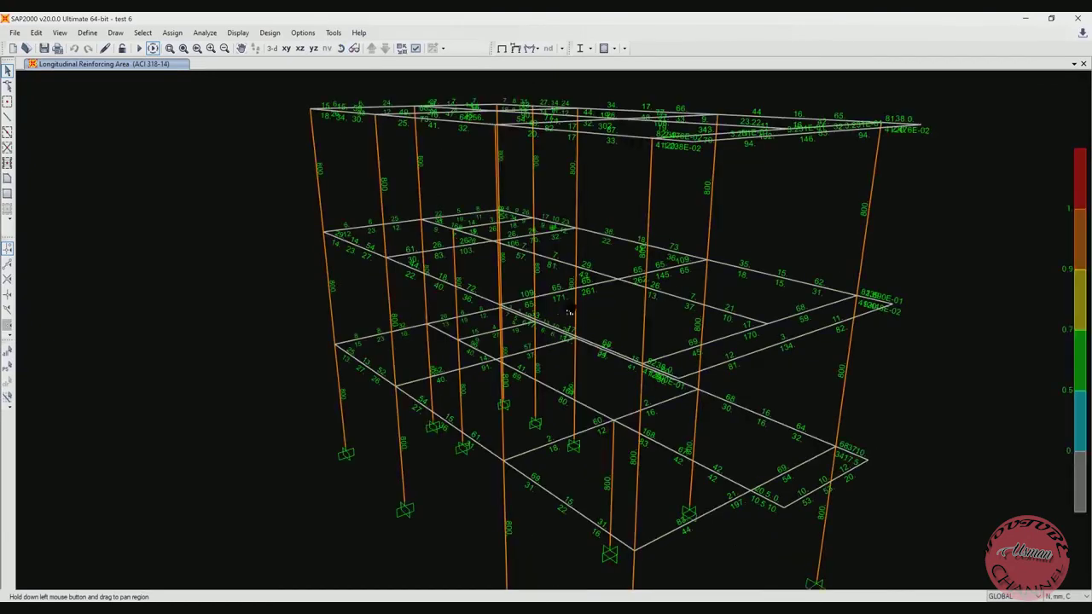
pyautogui.moveTo(569, 313); pyautogui.dragTo(453, 328)
pyautogui.moveTo(817, 213); pyautogui.dragTo(143, 82)
pyautogui.rightClick(140, 172)
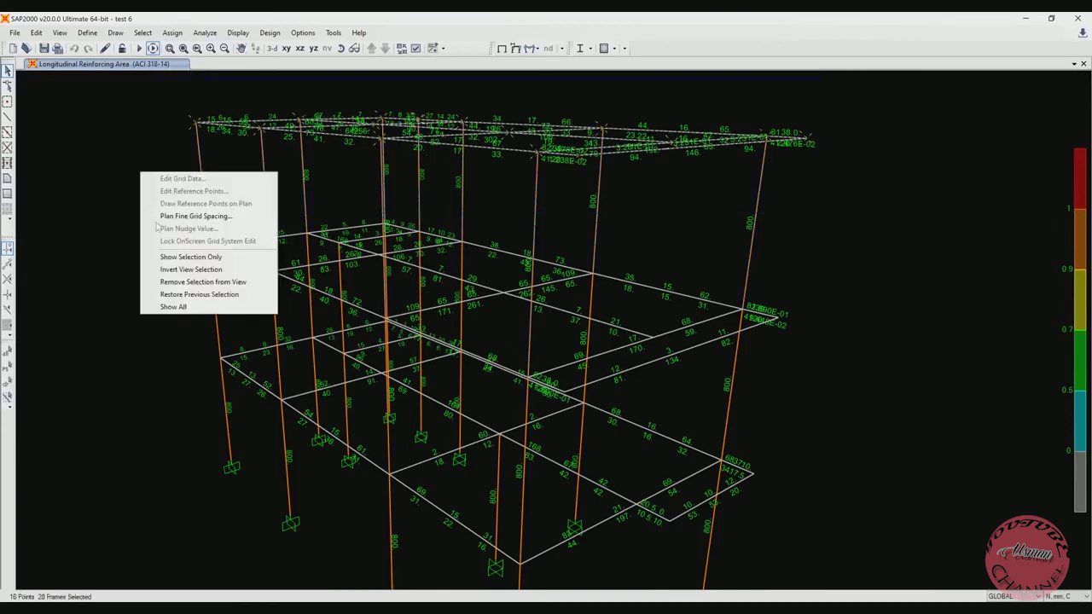
pyautogui.click(170, 283)
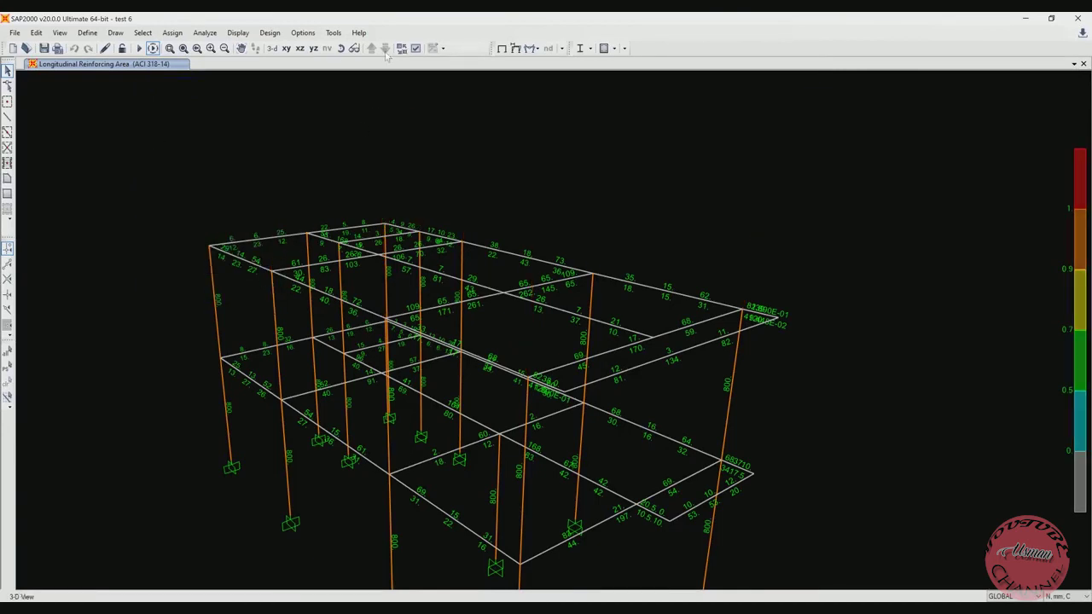
# Step: Remove the remaining columns and the lowest-floor beams from view so that only the middle-floor beams stay displayed
pyautogui.click(341, 47)
pyautogui.moveTo(428, 202); pyautogui.dragTo(464, 154)
pyautogui.moveTo(537, 252); pyautogui.dragTo(489, 240)
pyautogui.scroll(-3, 489, 240)
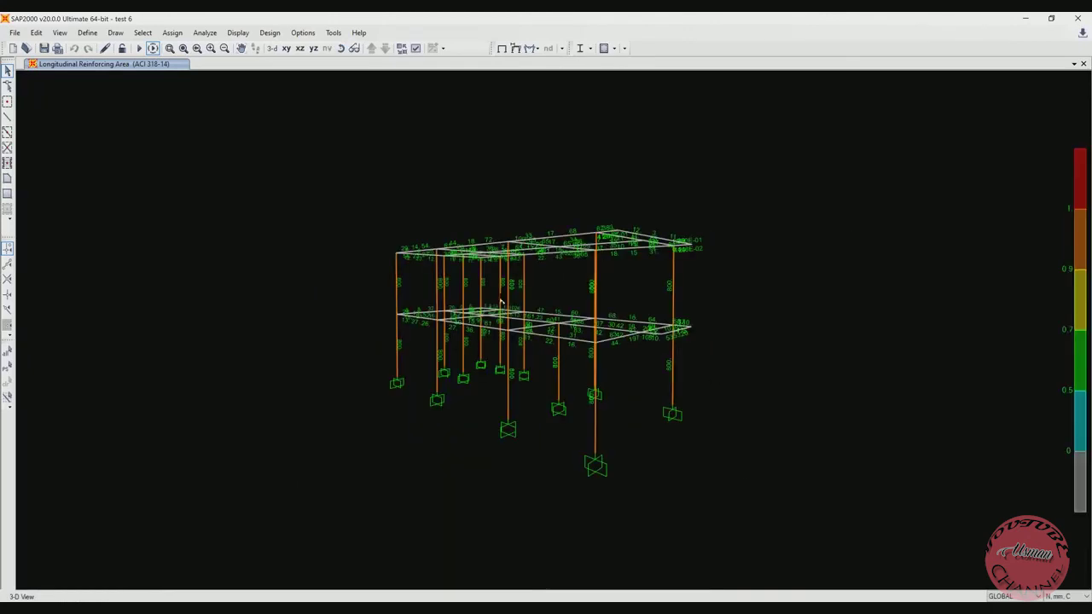
pyautogui.rightClick(262, 200)
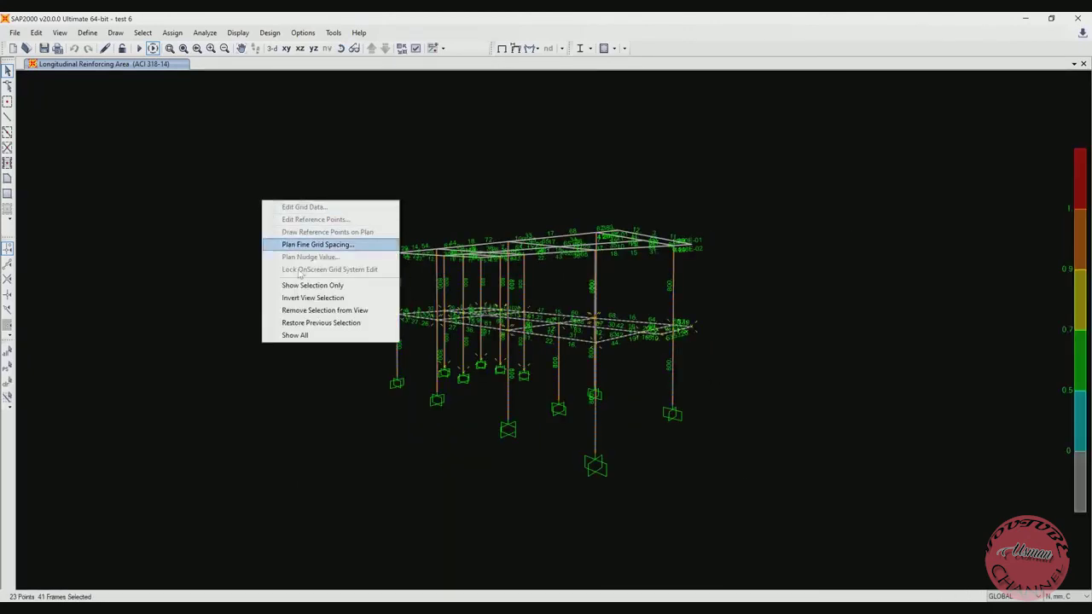
pyautogui.click(314, 310)
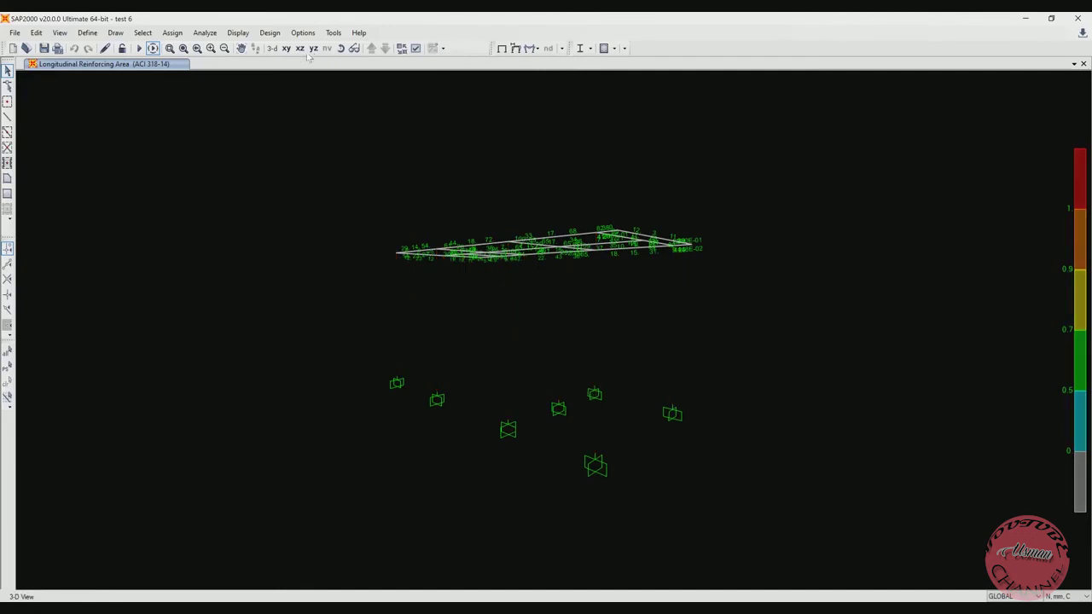
# Step: Examine the longitudinal reinforcing areas along the middle-floor main beams, cross beams and cantilever end
pyautogui.click(341, 50)
pyautogui.moveTo(633, 275); pyautogui.dragTo(580, 348)
pyautogui.scroll(5, 602, 354)
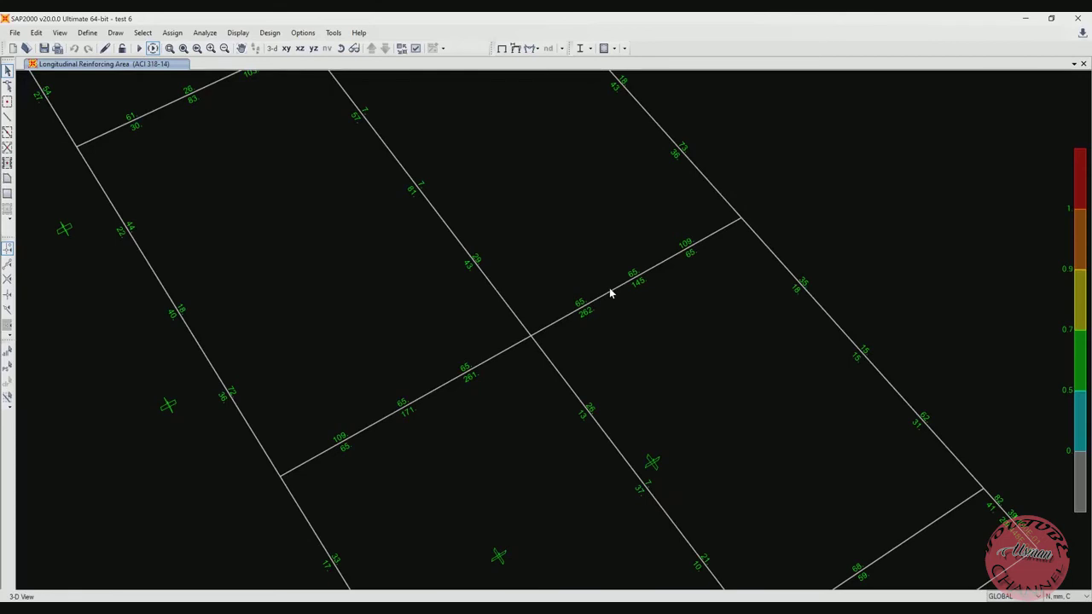
pyautogui.moveTo(575, 273); pyautogui.dragTo(629, 356, button='middle')
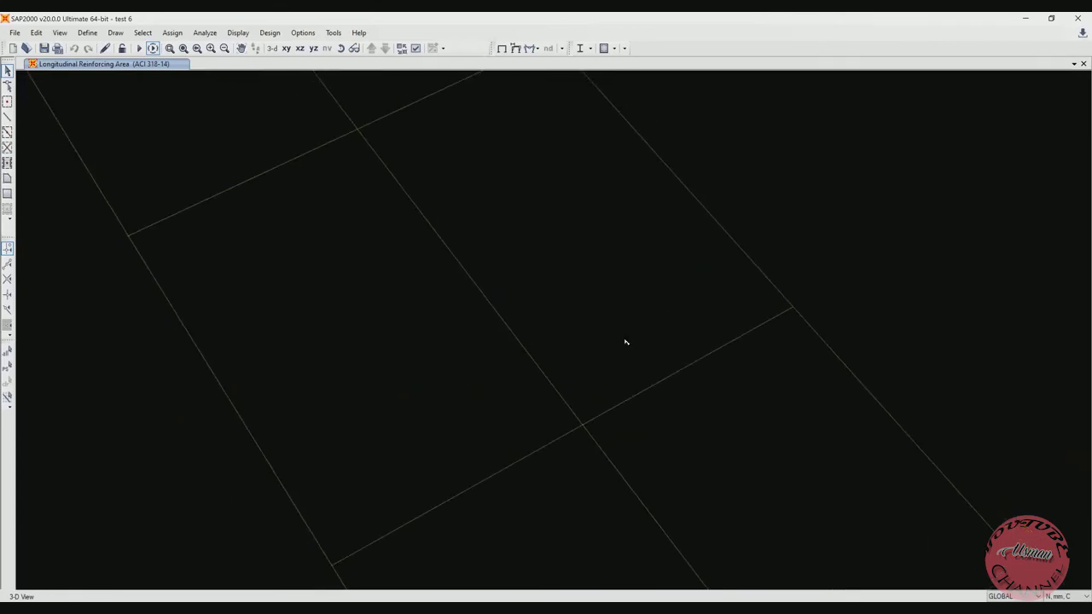
pyautogui.scroll(-2, 619, 319)
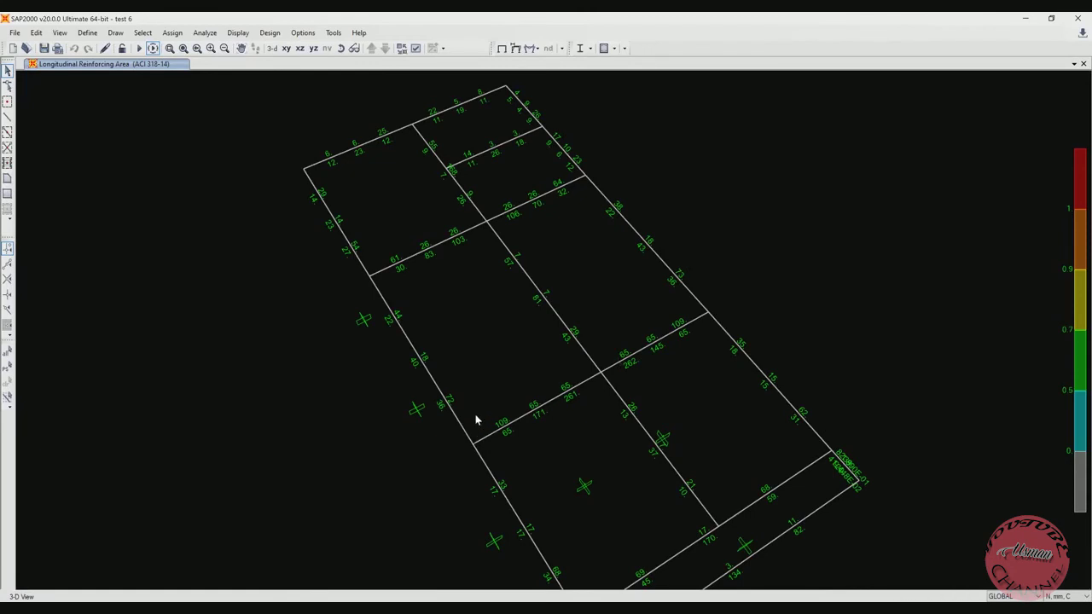
pyautogui.click(340, 48)
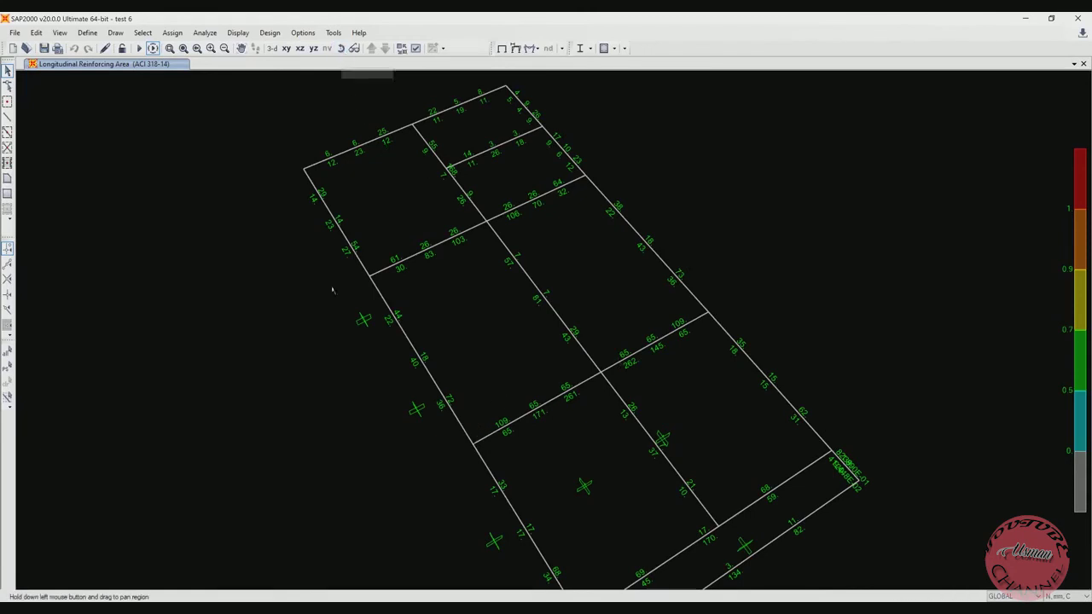
pyautogui.moveTo(331, 248); pyautogui.dragTo(435, 320)
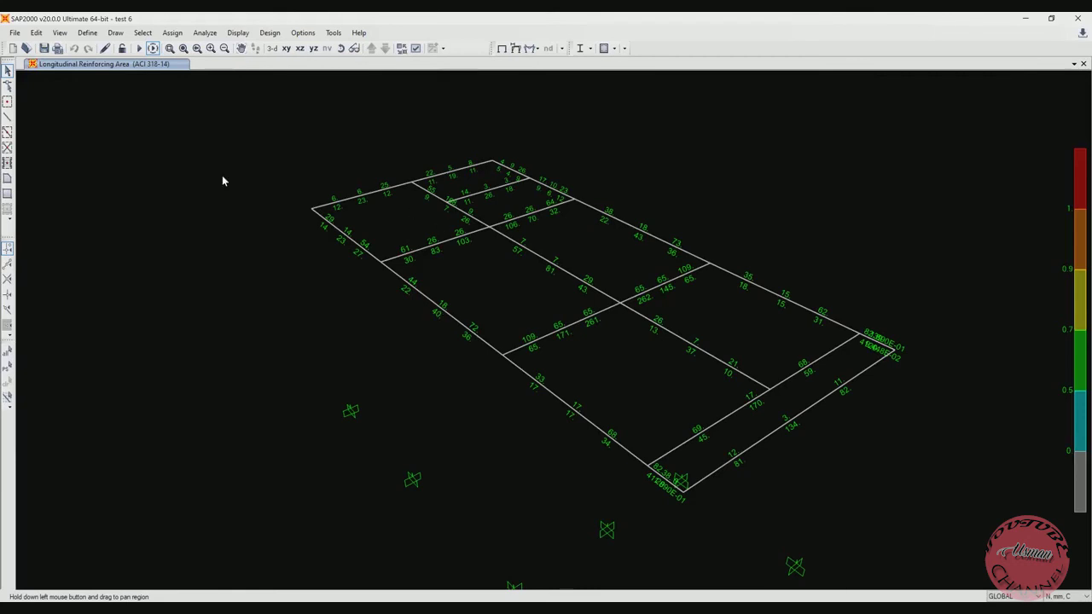
# Step: Return to the plain undeformed model view, show all members and look at the complete frame from several sides
pyautogui.click(153, 48)
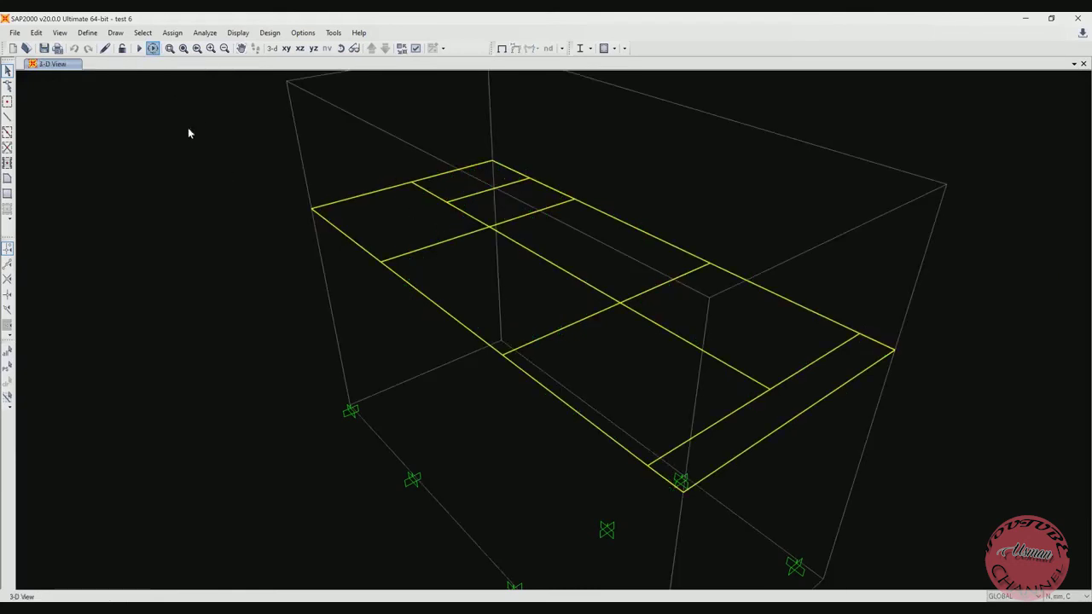
pyautogui.rightClick(204, 104)
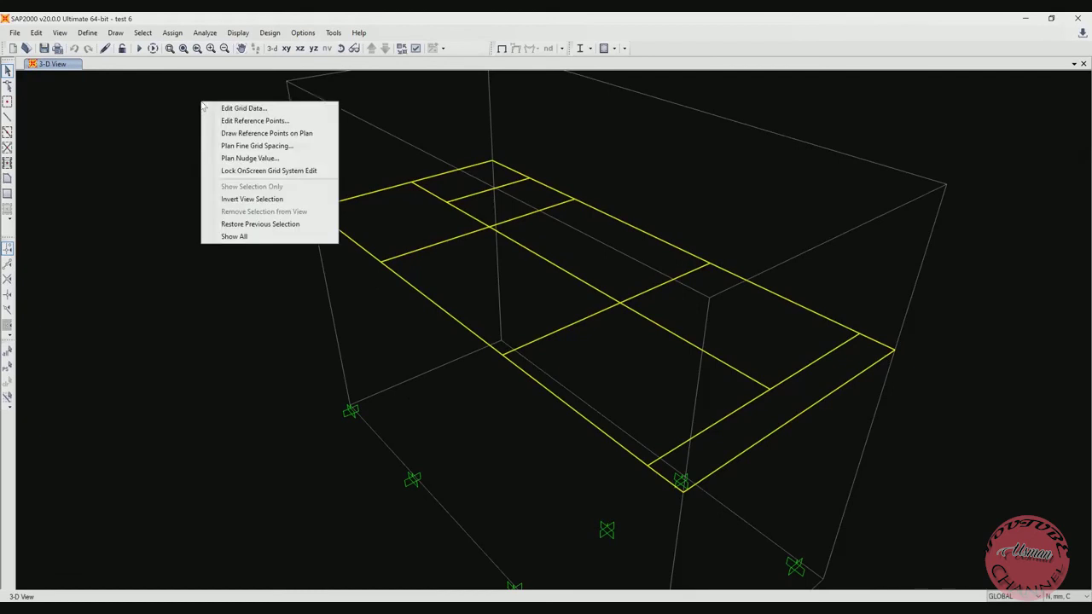
pyautogui.click(240, 236)
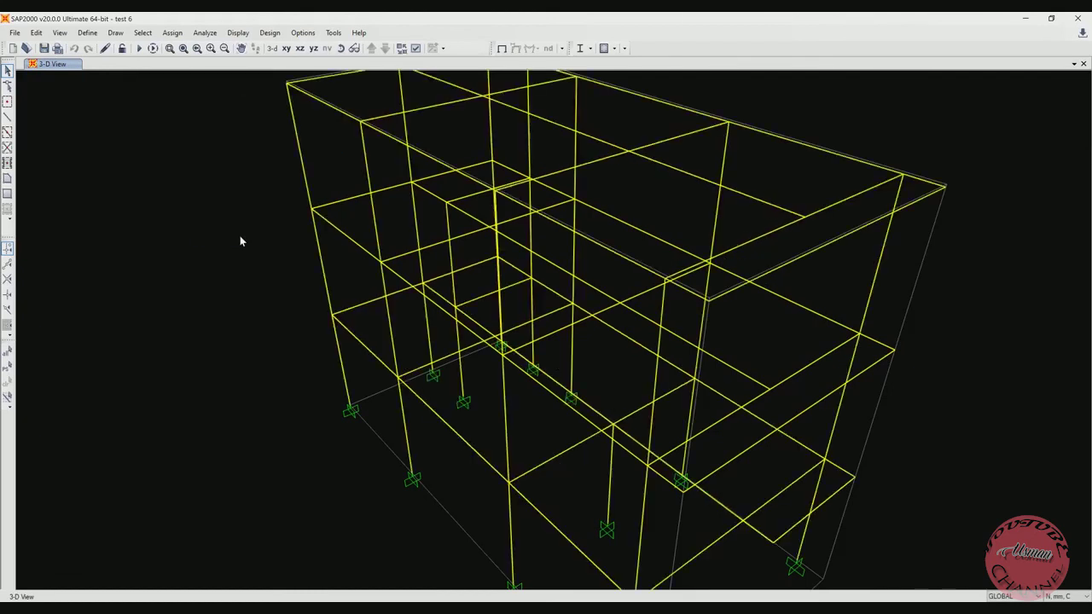
pyautogui.scroll(-2, 234, 225)
pyautogui.click(341, 48)
pyautogui.moveTo(614, 324); pyautogui.dragTo(370, 259)
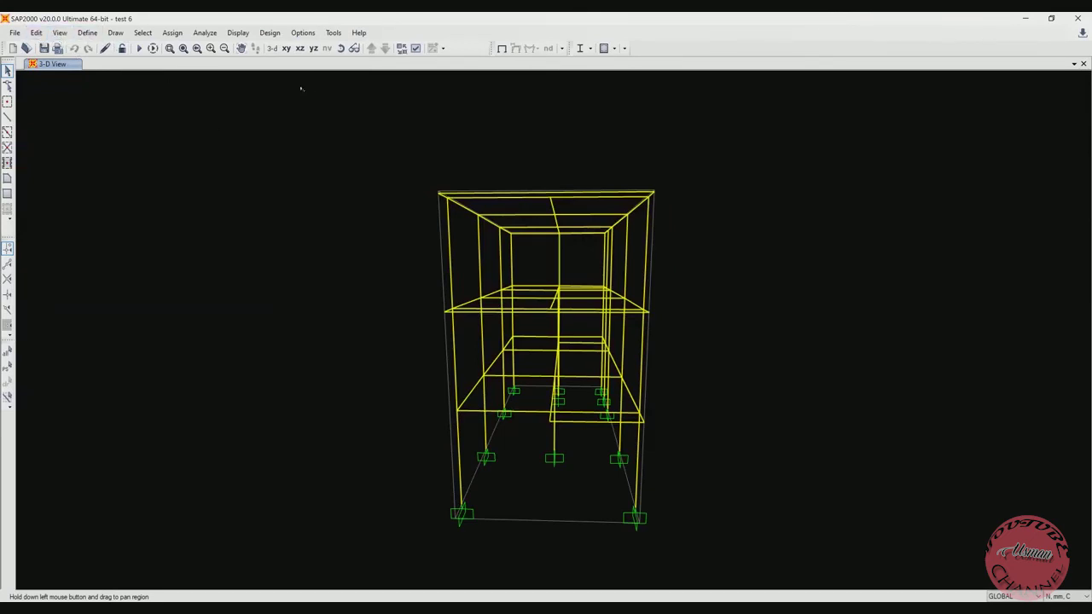
pyautogui.click(340, 48)
pyautogui.moveTo(379, 162)
pyautogui.mouseDown()
pyautogui.moveTo(382, 175)
pyautogui.moveTo(265, 193)
pyautogui.moveTo(108, 165)
pyautogui.moveTo(185, 254)
pyautogui.moveTo(212, 227)
pyautogui.moveTo(248, 145)
pyautogui.mouseUp()
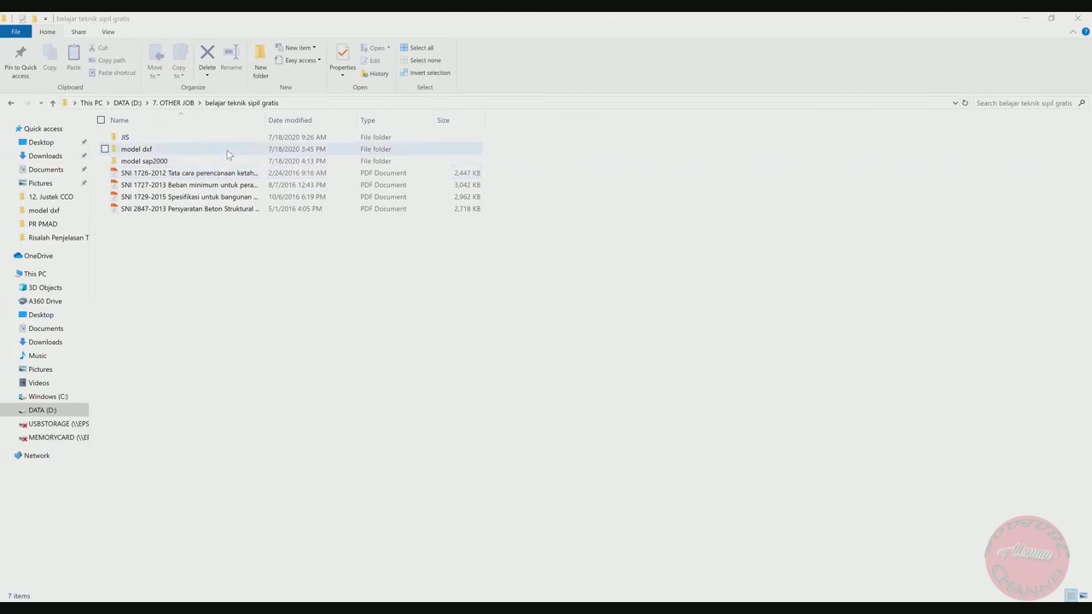
# Step: Switch to File Explorer and review the four SNI standard PDFs and the JIS subfolder in the belajar teknik sipil gratis folder
pyautogui.doubleClick(264, 123)
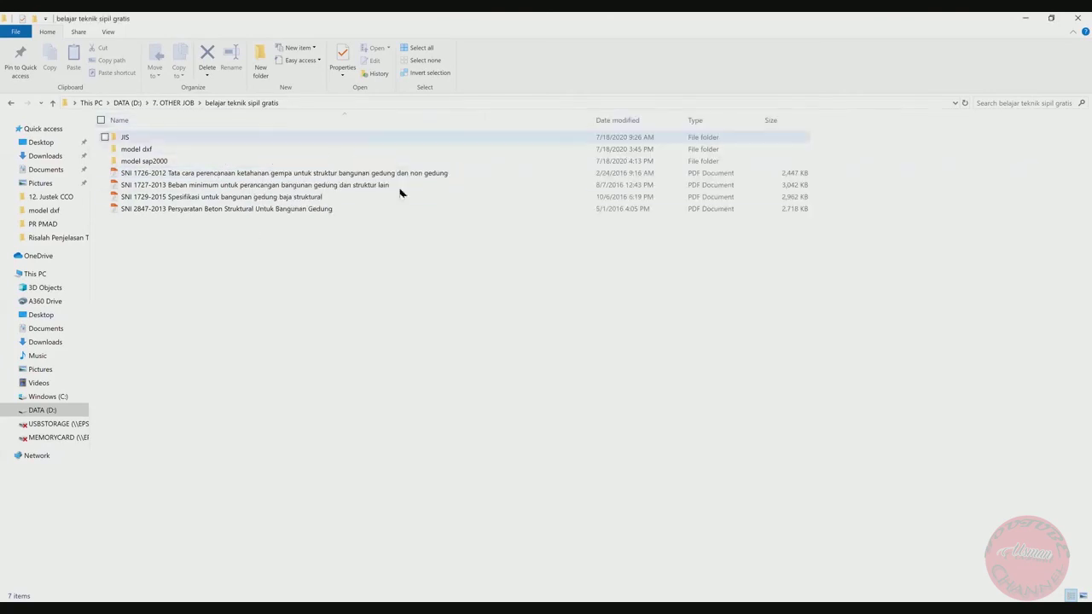
pyautogui.click(295, 177)
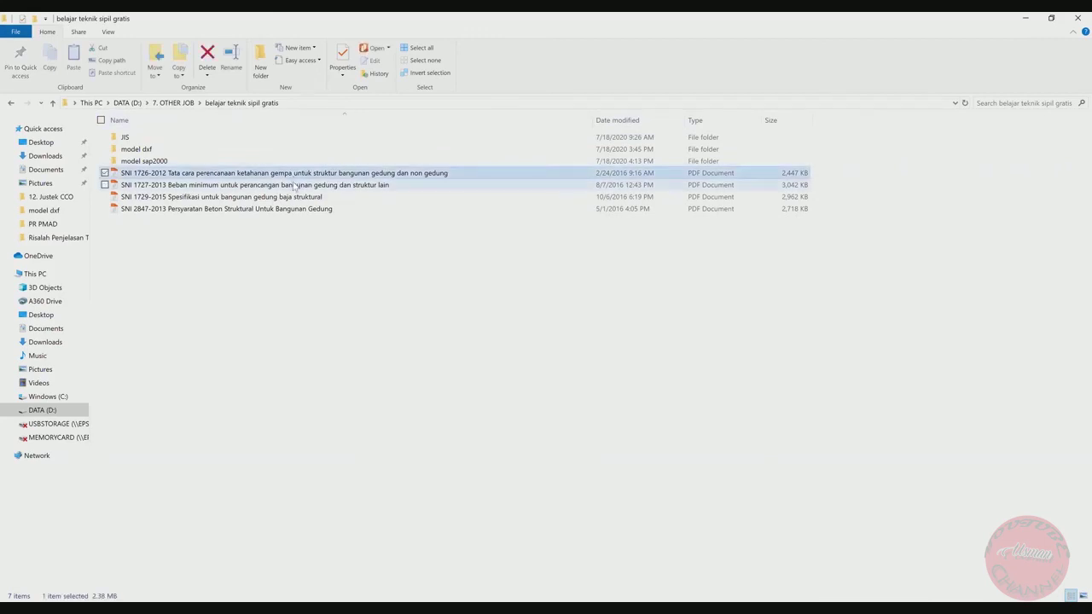
pyautogui.click(295, 186)
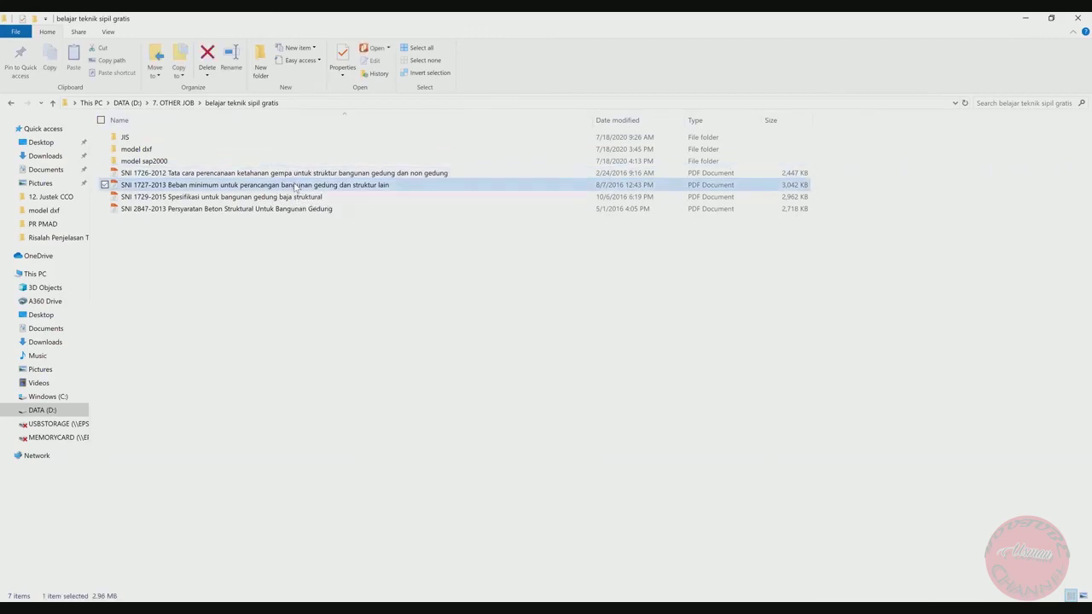
pyautogui.click(296, 198)
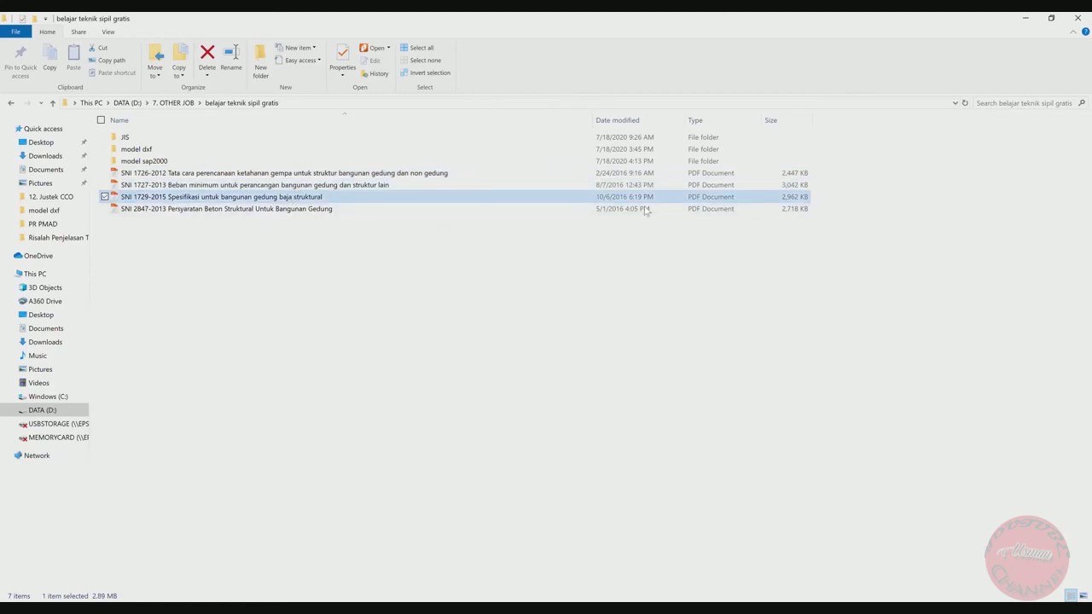
pyautogui.click(247, 214)
pyautogui.moveTo(334, 263); pyautogui.dragTo(263, 179)
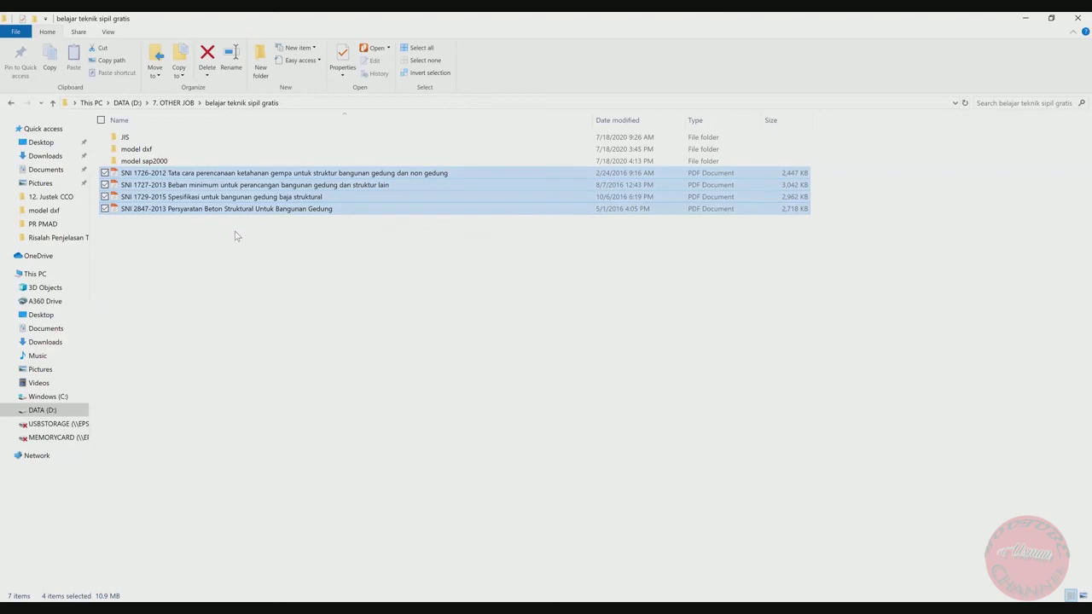
pyautogui.doubleClick(192, 137)
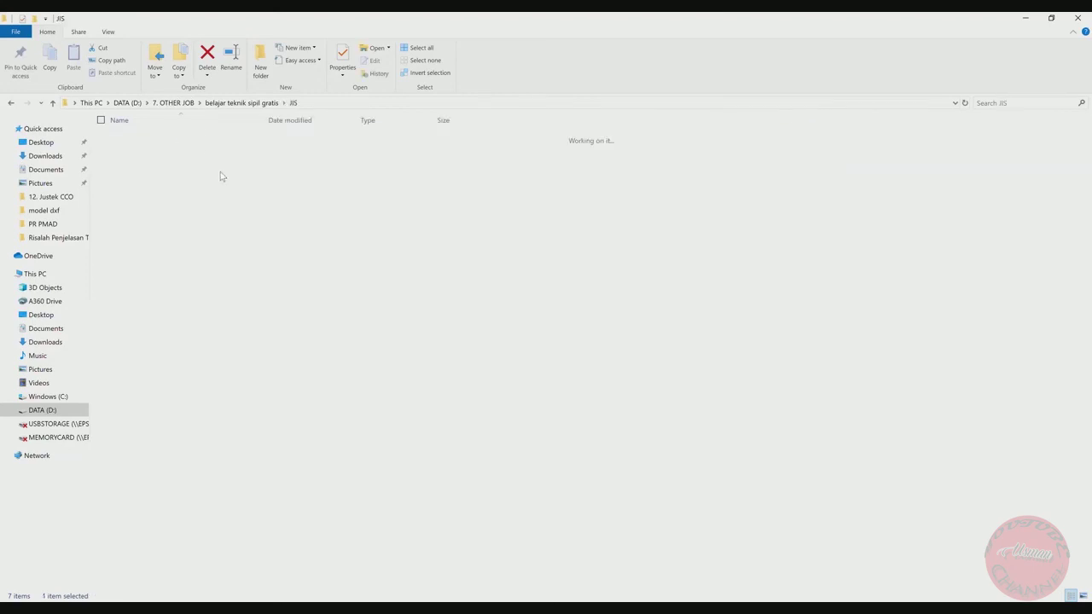
pyautogui.click(242, 102)
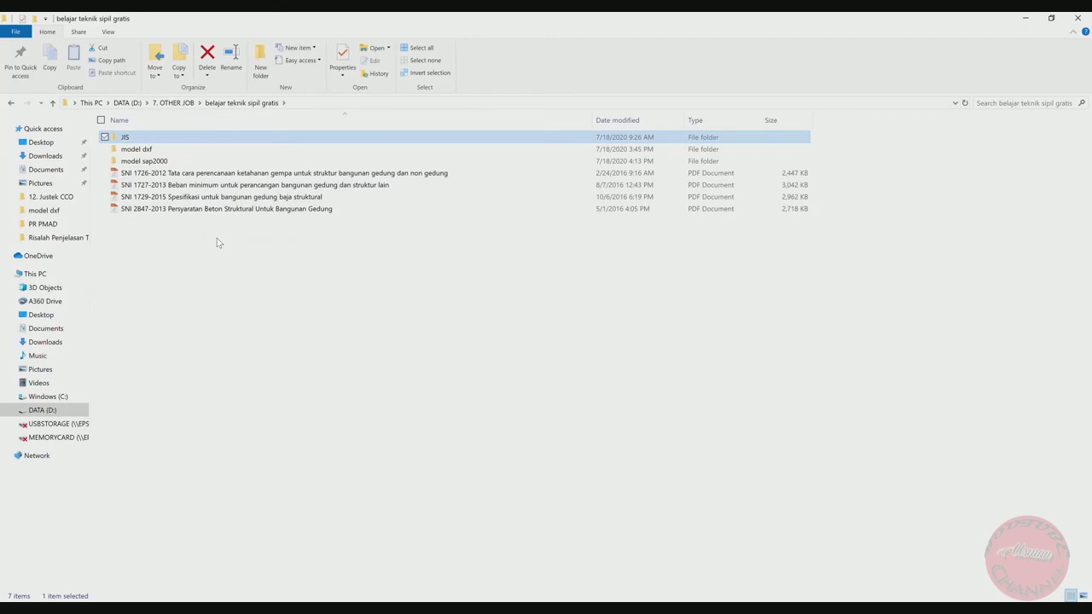
# Step: Search the DATA (D:) drive for "sni" and open the SNI folder from the results
pyautogui.click(41, 409)
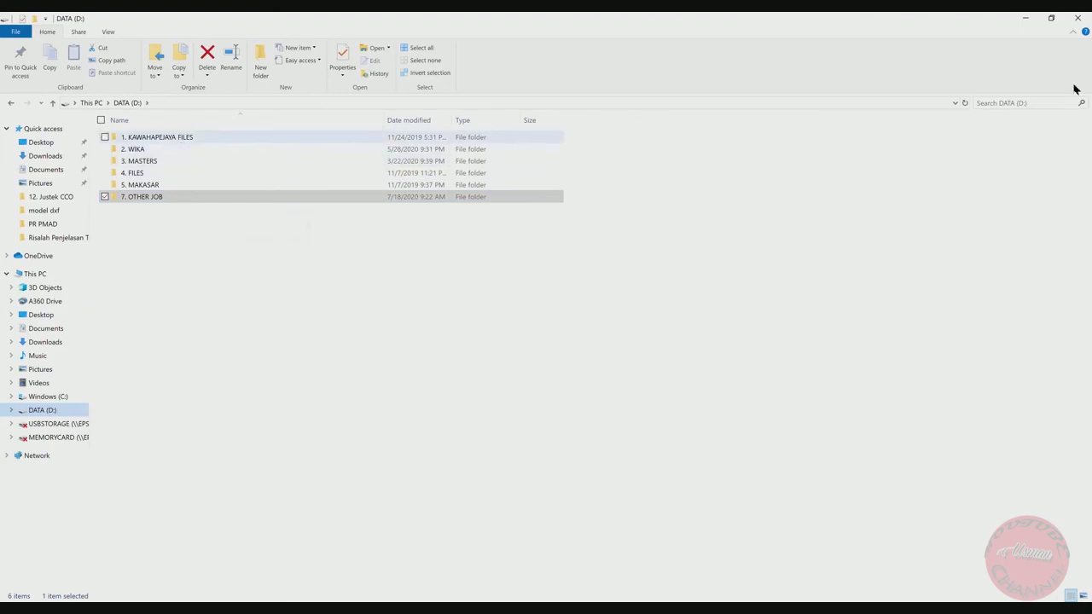
pyautogui.click(1007, 103)
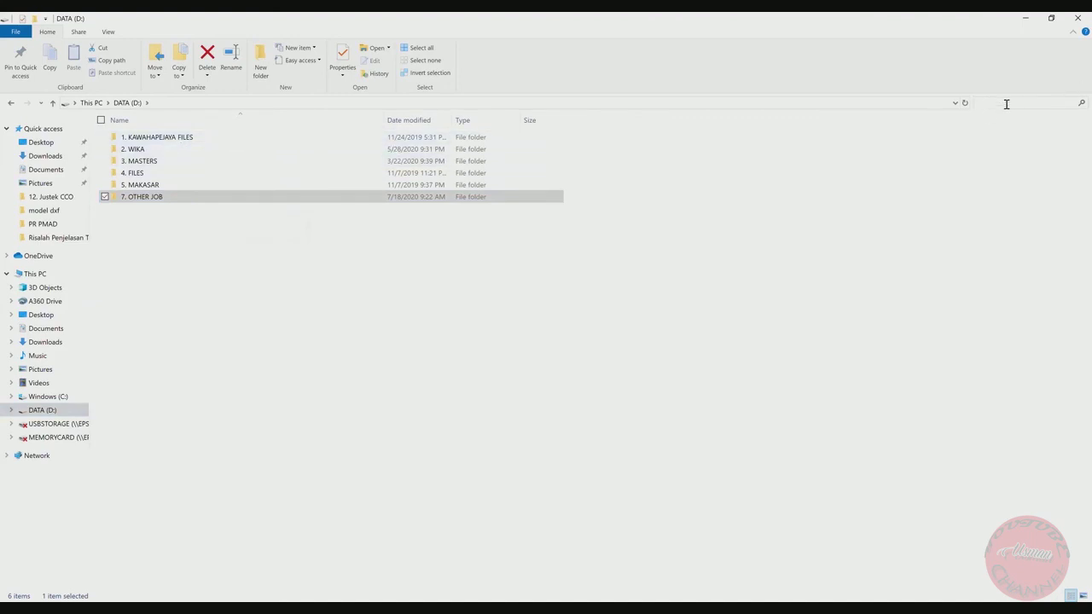
pyautogui.write('sni')
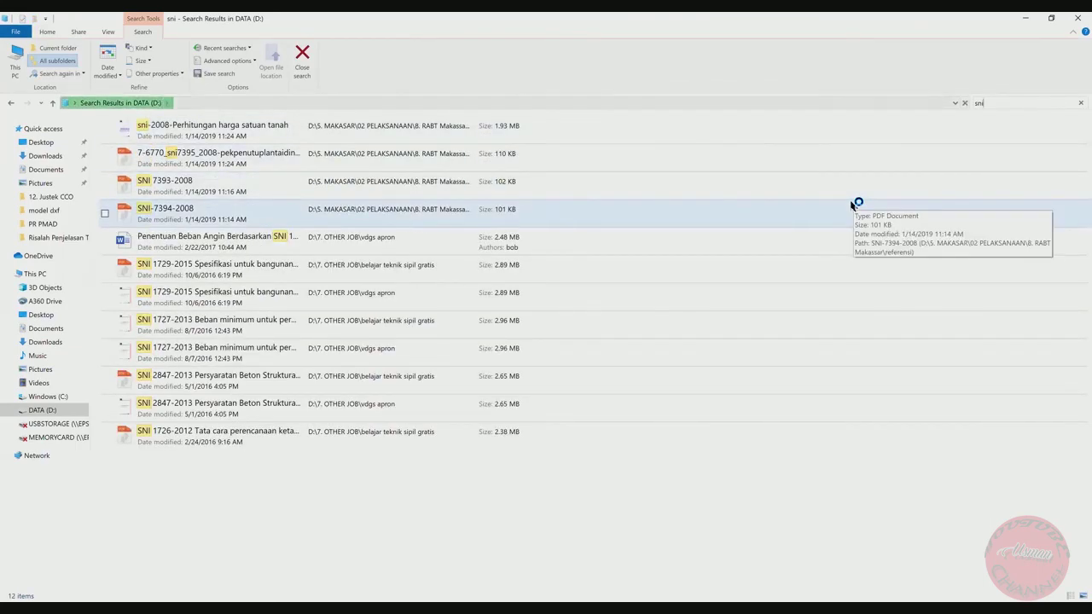
pyautogui.click(351, 130)
pyautogui.doubleClick(350, 130)
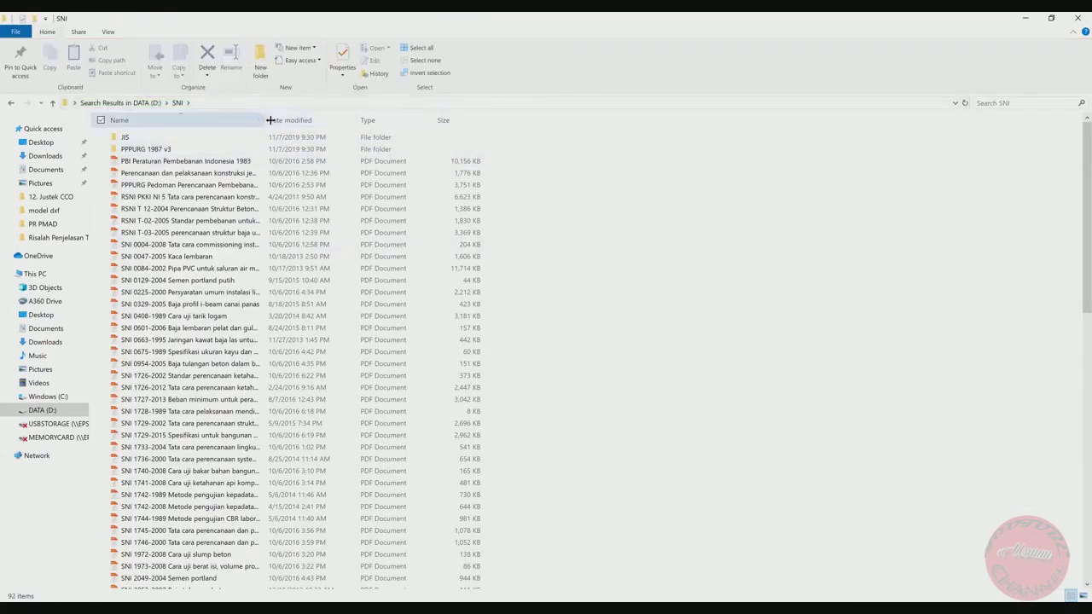
# Step: Browse the full list of standards in the SNI folder down to its end
pyautogui.click(367, 243)
pyautogui.scroll(-4, 367, 243)
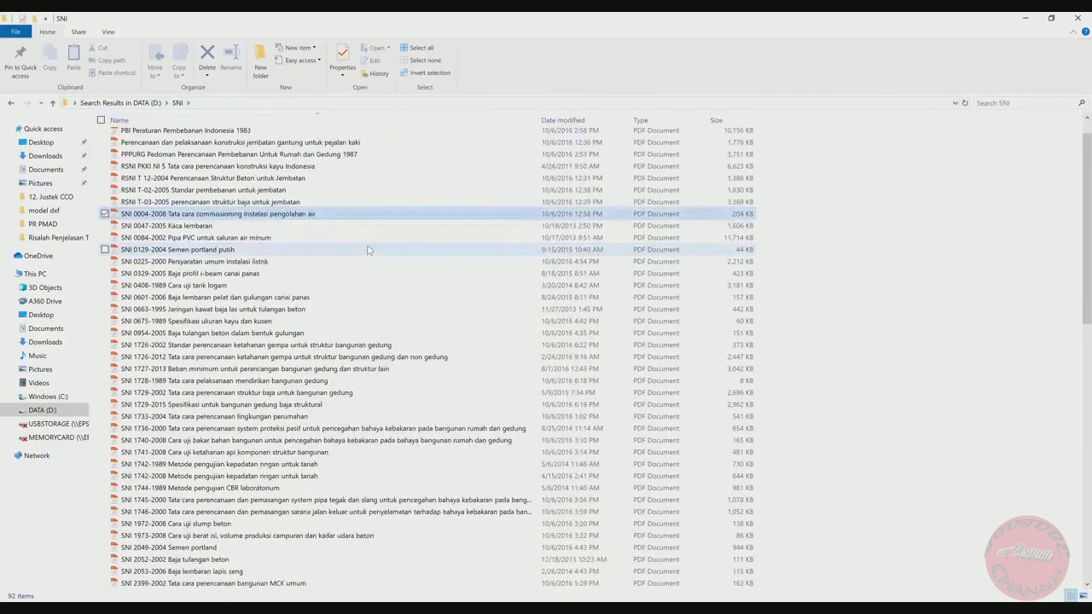
pyautogui.scroll(-15, 369, 252)
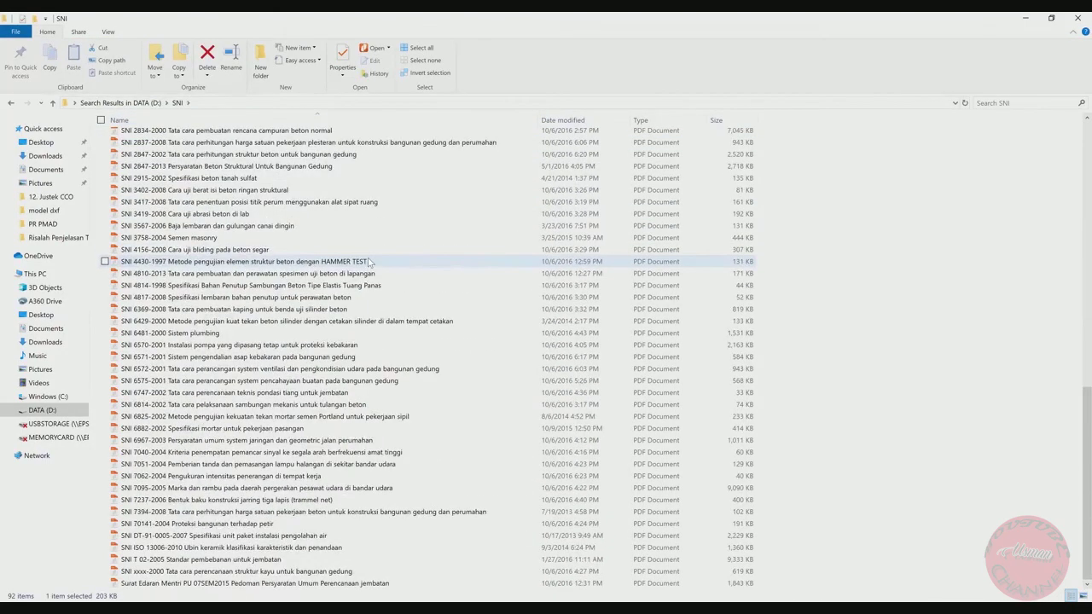
# Step: Look back up the SNI folder's list and go through the standards from SNI 2833-2008 to SNI 3567-2006
pyautogui.scroll(4, 369, 262)
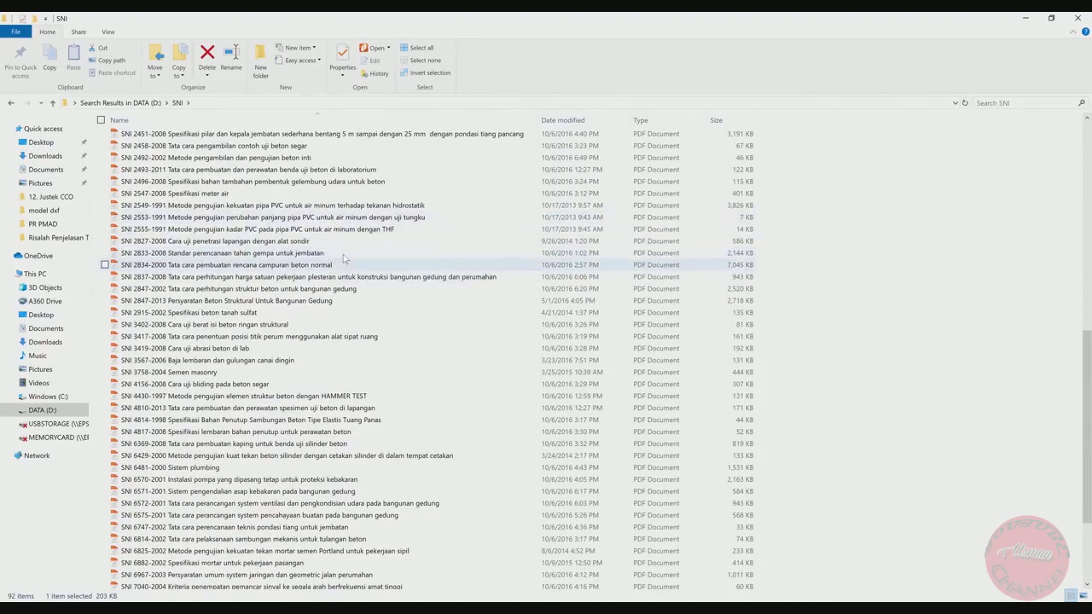
pyautogui.click(345, 253)
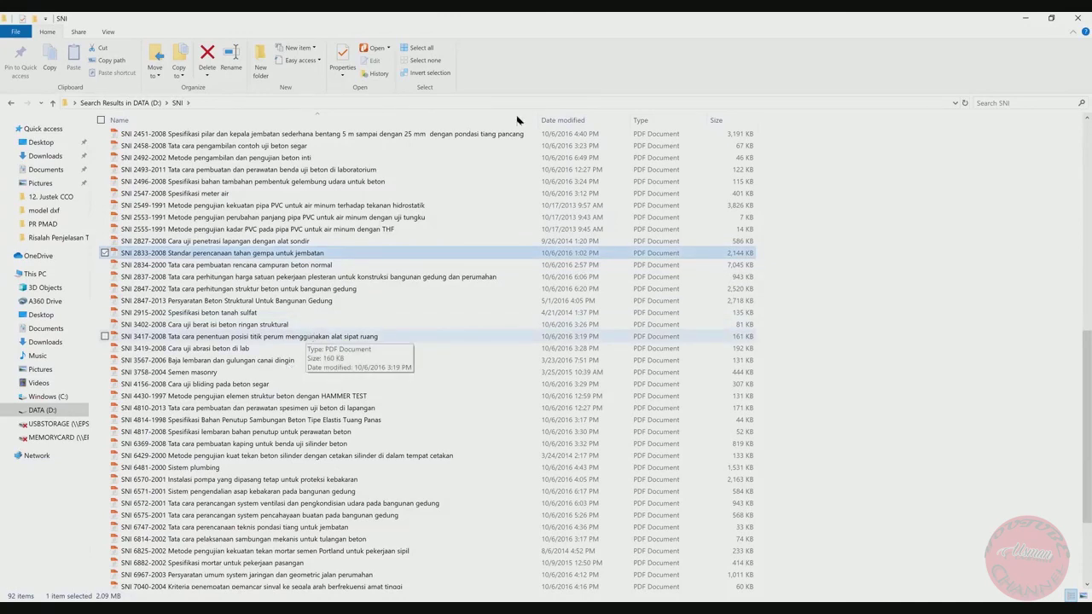
pyautogui.press('Down')
pyautogui.press('Down')
pyautogui.press('Down')
pyautogui.press('Down')
pyautogui.press('Down')
pyautogui.press('Down')
pyautogui.press('Down')
pyautogui.press('Down')
pyautogui.press('Down')
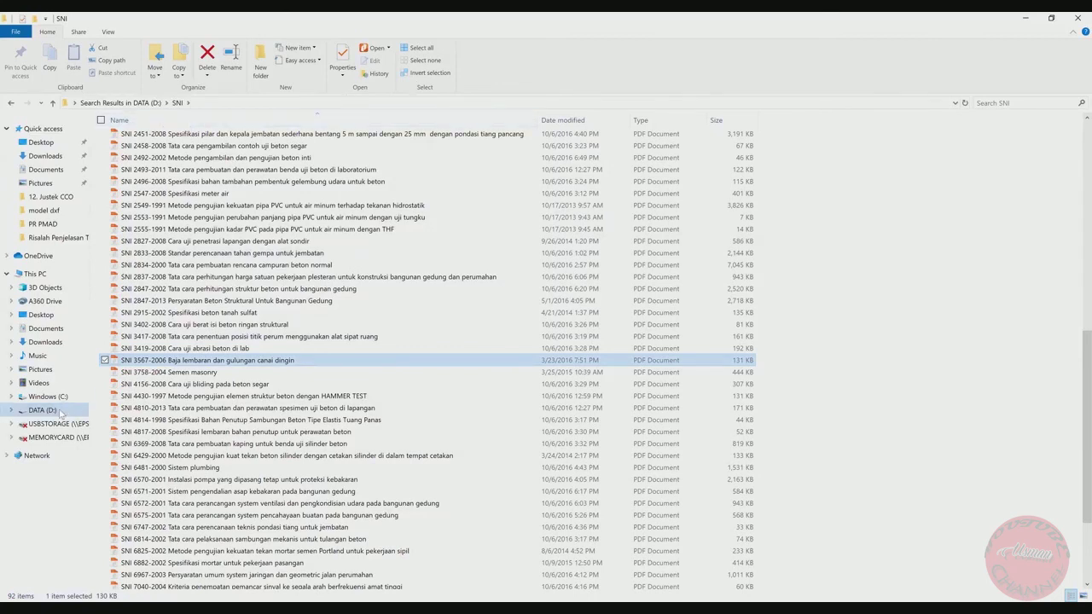
# Step: Return to the DATA (D:) drive and open the belajar teknik sipil gratis folder inside 7. OTHER JOB
pyautogui.press('BackSpace')
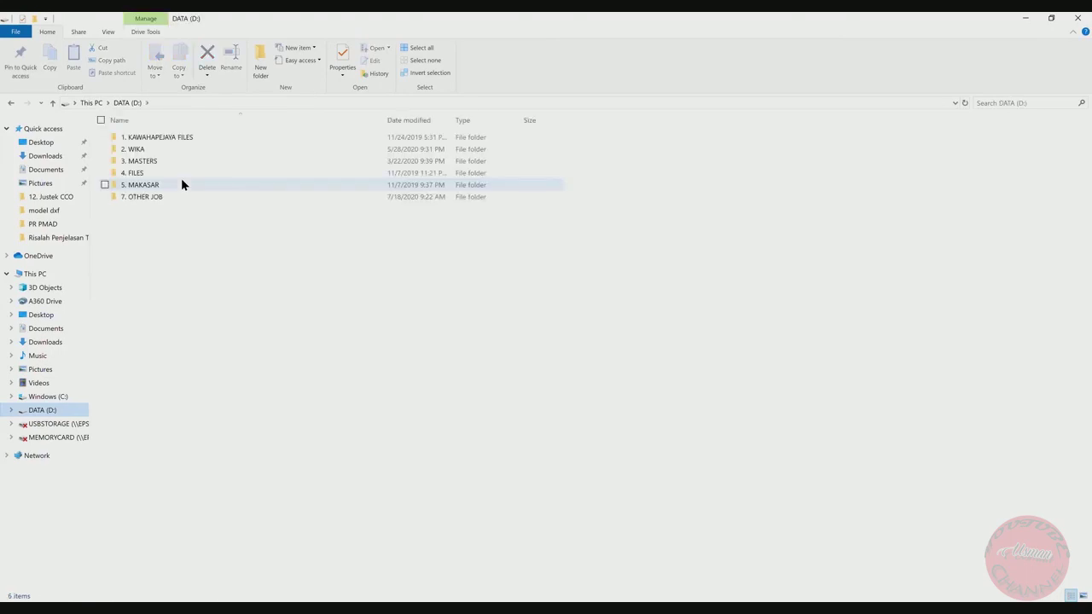
pyautogui.doubleClick(185, 198)
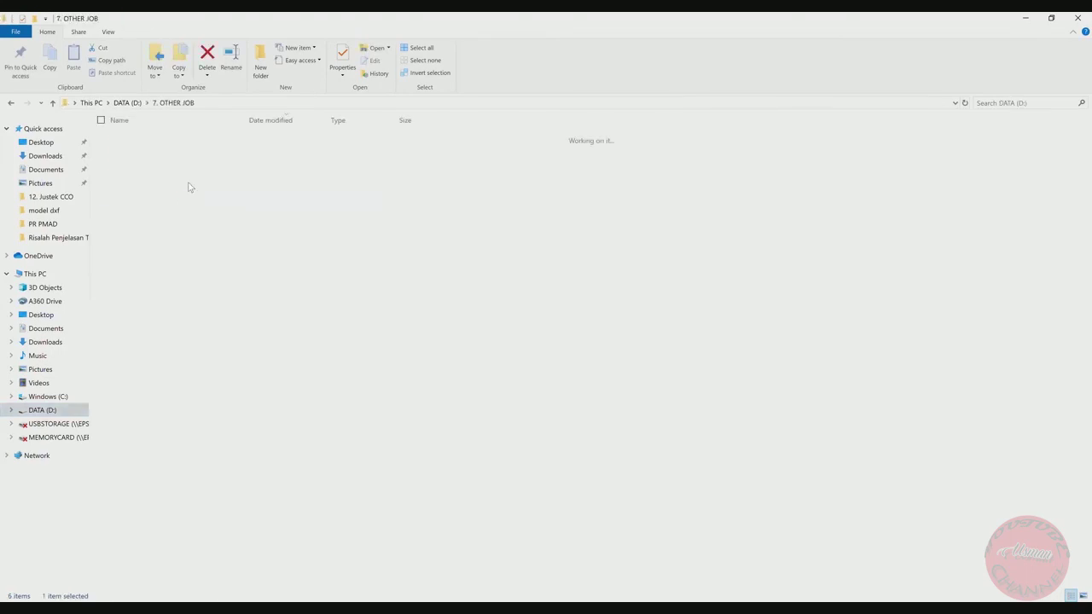
pyautogui.doubleClick(176, 220)
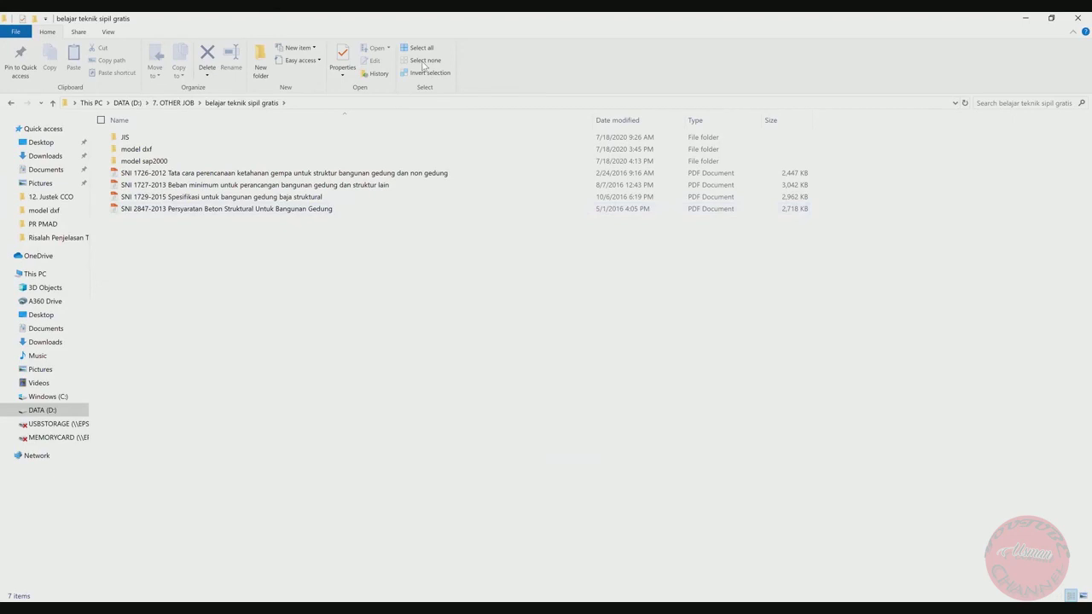
pyautogui.hotkey('alt', 'Tab')
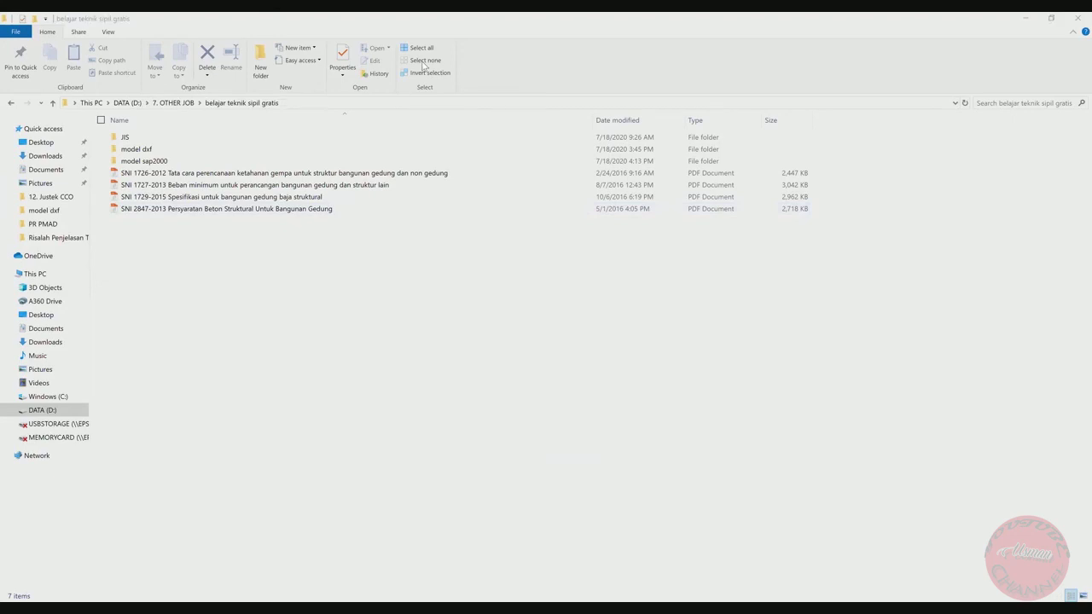